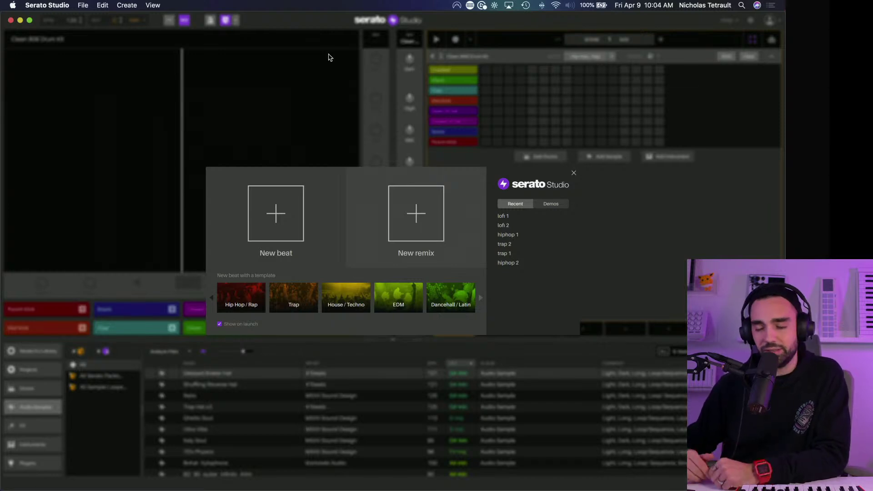
Step: Start a new beat project and enlarge the library browser area
left_click(266, 231)
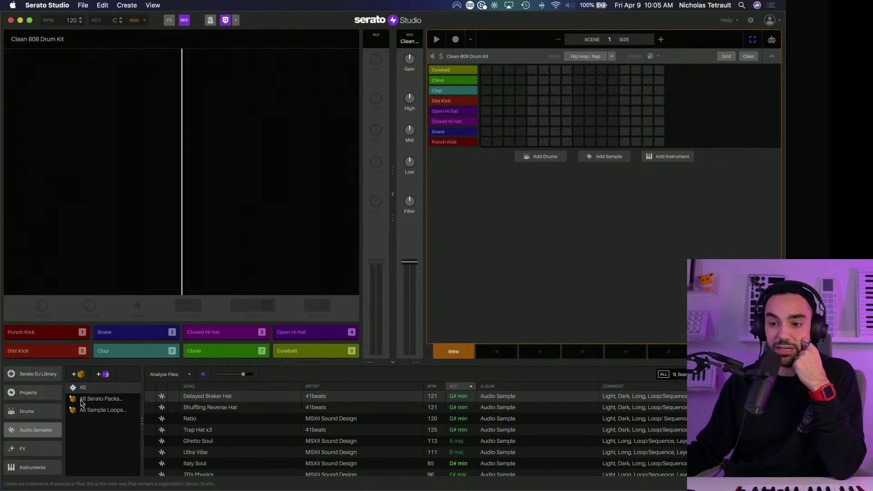
left_click_drag(367, 365, 366, 340)
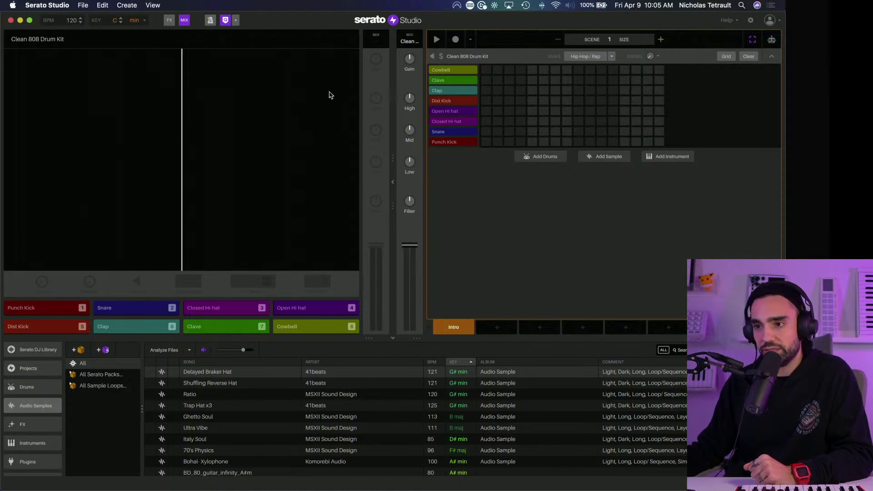
Step: Audition the kicks, hi-hats, clap, clave and cowbell sounds of the Clean 808 Drum Kit
key("1")
key("6")
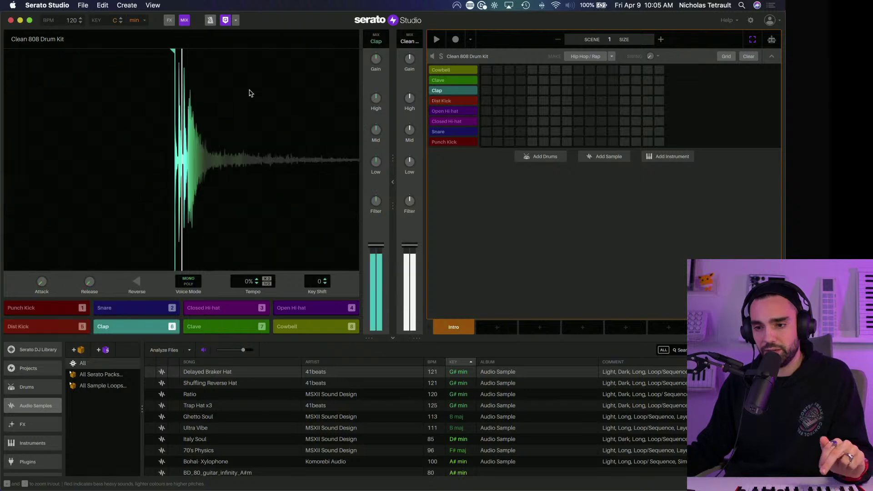
key("8")
key("1")
key("3")
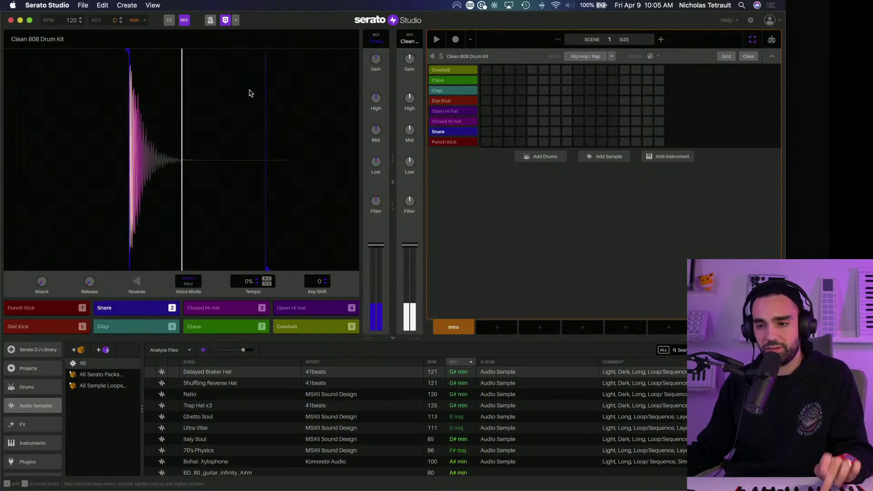
key("4")
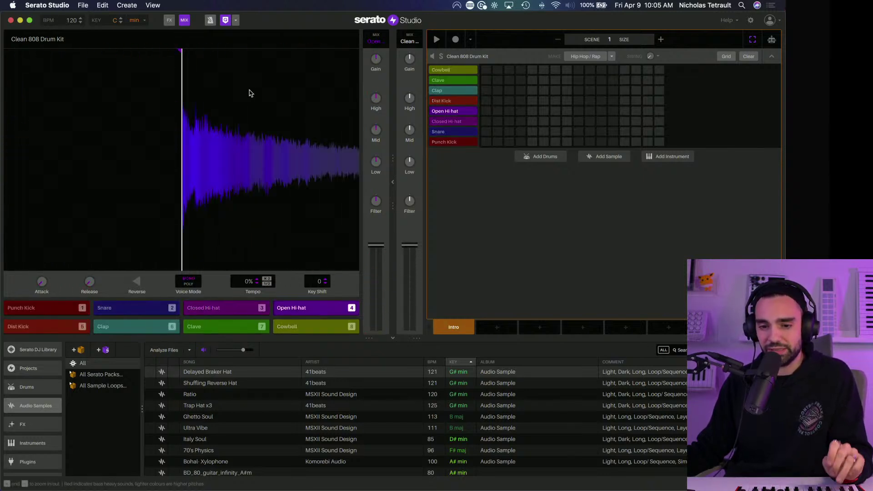
key("5")
key("6")
key("7")
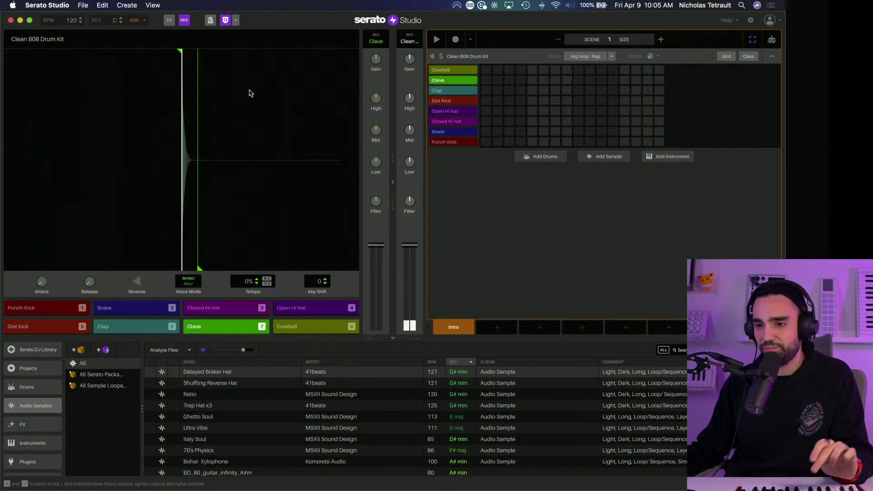
key("1")
key("3")
key("4")
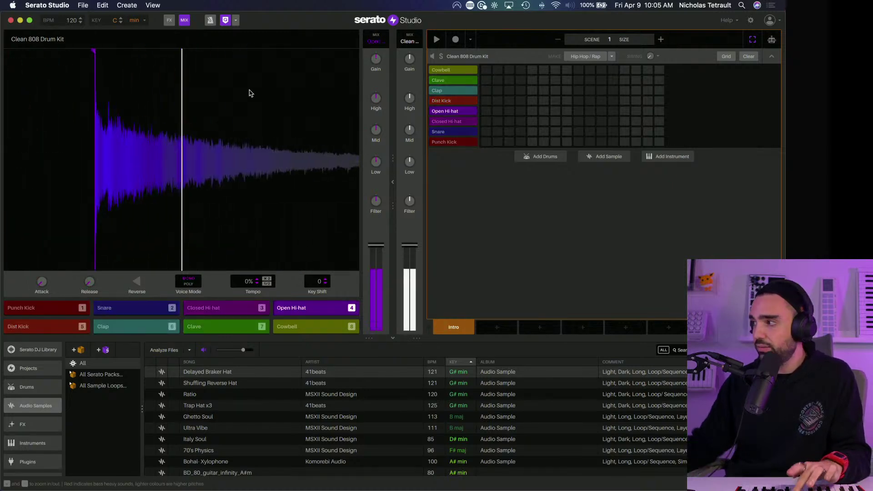
key("5")
key("5")
key("5")
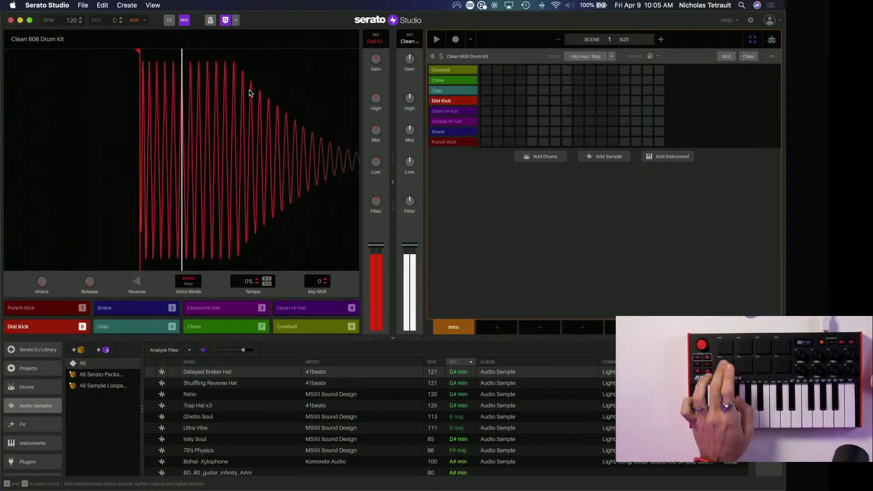
key("6")
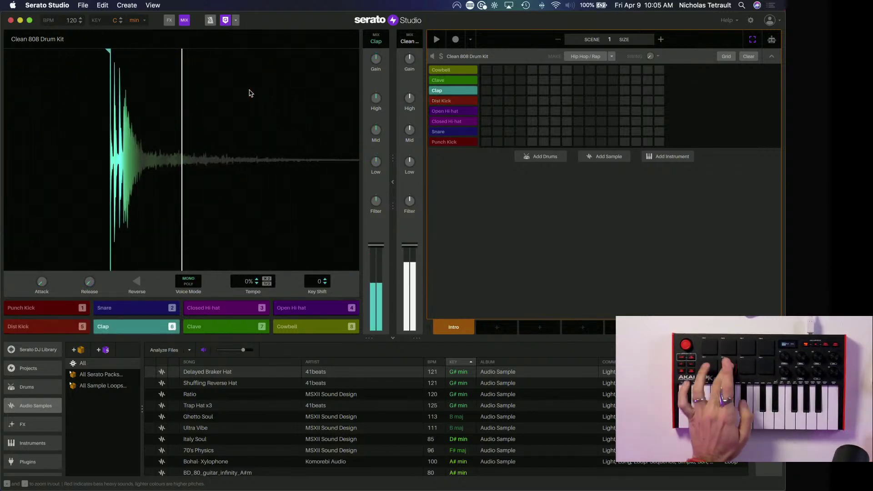
key("5")
key("6")
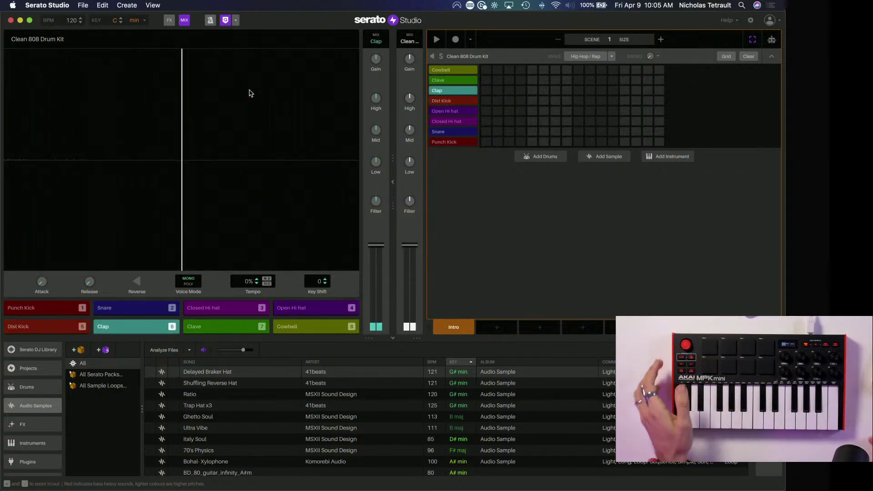
Step: Test the Clap, Snare and Punch Kick sounds and raise the Clean 808 Drum Kit channel volume back to about its original level
key("6")
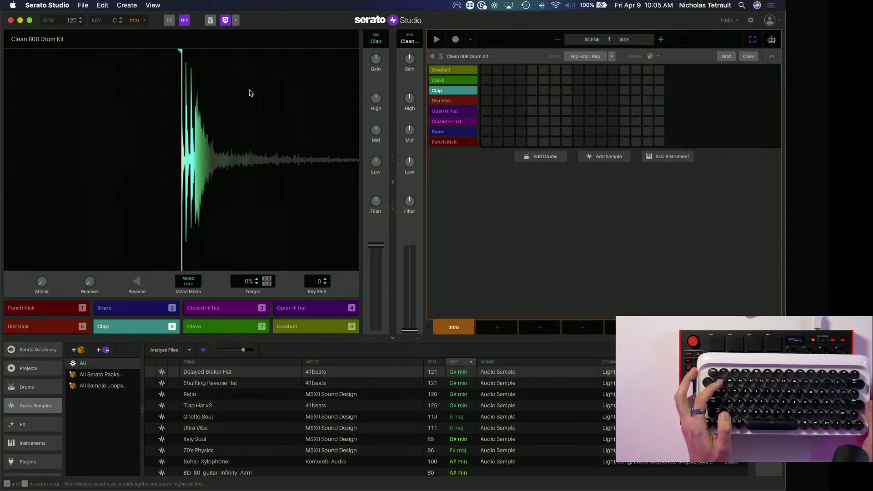
key("1")
key("2")
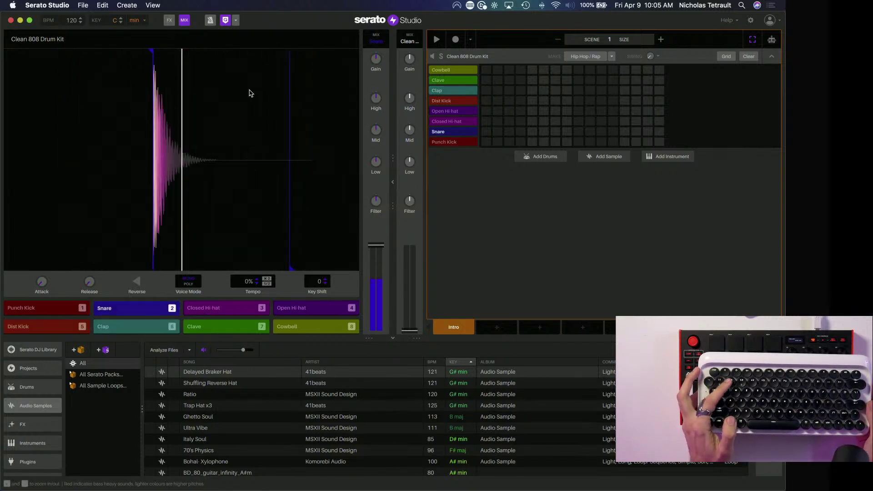
key("2")
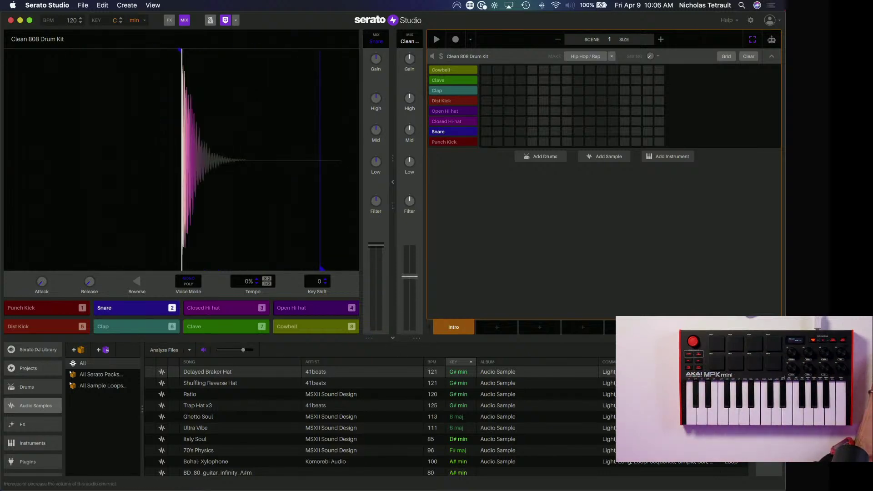
key("1")
left_click_drag(410, 270, 412, 251)
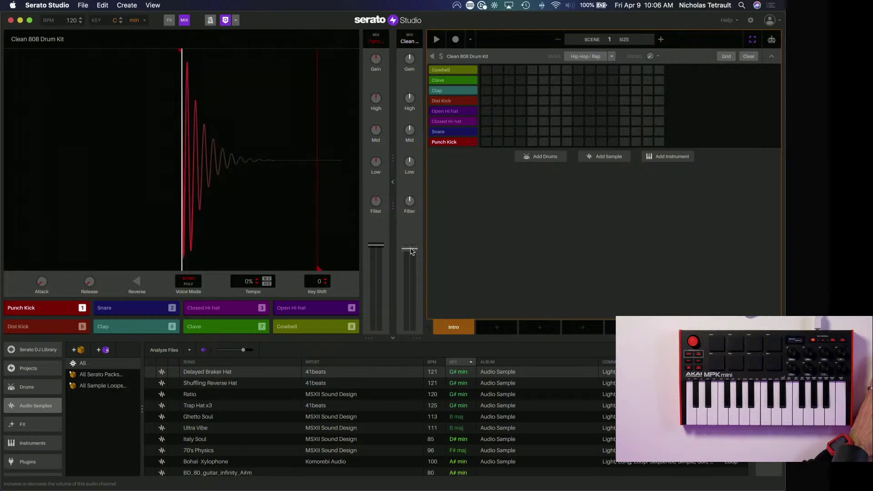
Step: Audition the Punch Kick, Snare, Closed Hi-hat, Open Hi-hat, Clap and Cowbell sounds at the restored kit volume
key("1")
key("1")
key("1")
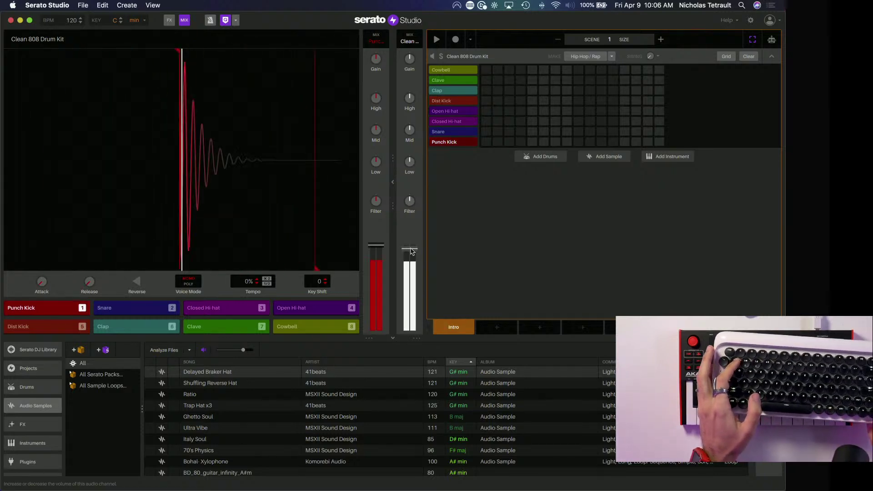
key("2")
key("3")
key("4")
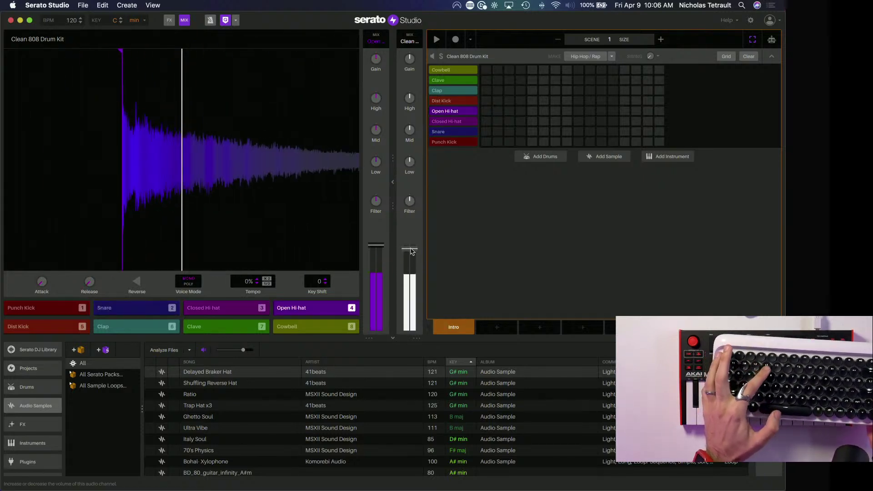
key("4")
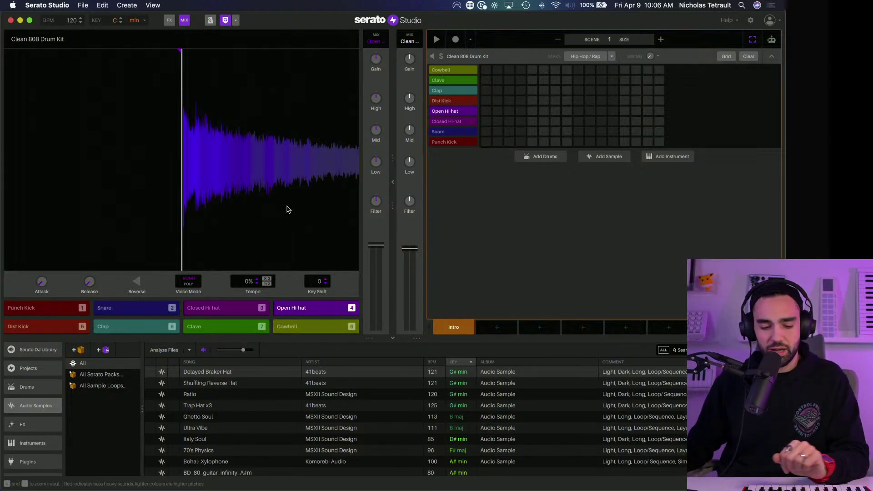
key("6")
key("8")
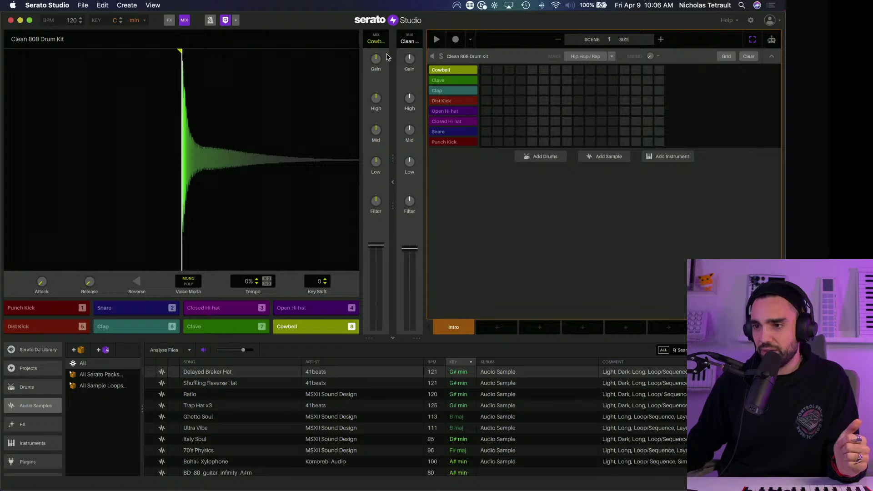
Step: Try a channel filter of about -14.6 on the Clap while auditioning it, and reset the filter to 0.00
key("5")
key("6")
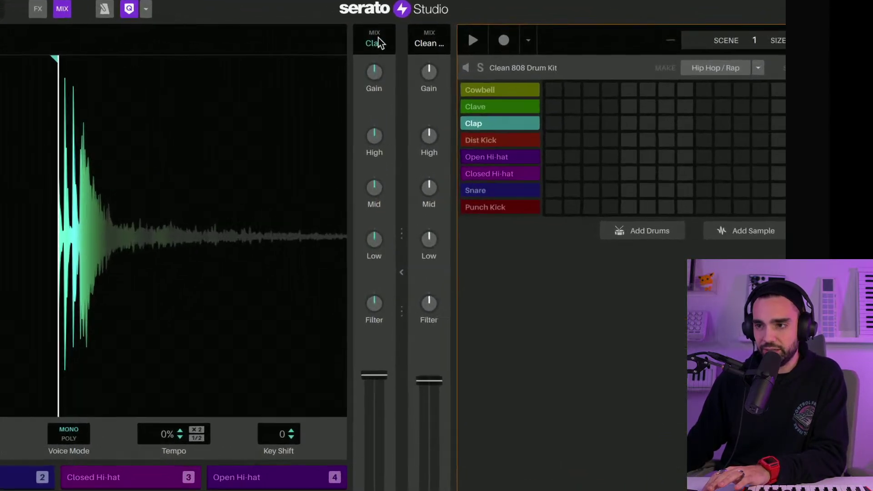
key("6")
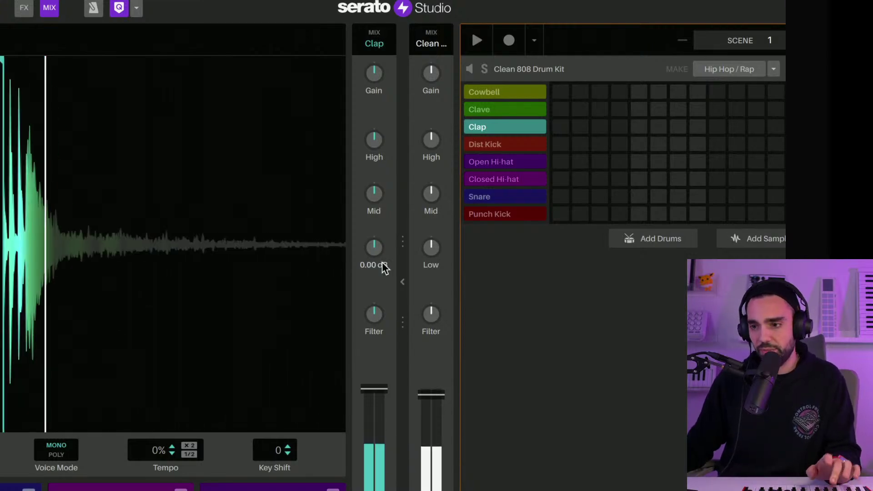
left_click_drag(376, 308, 376, 312)
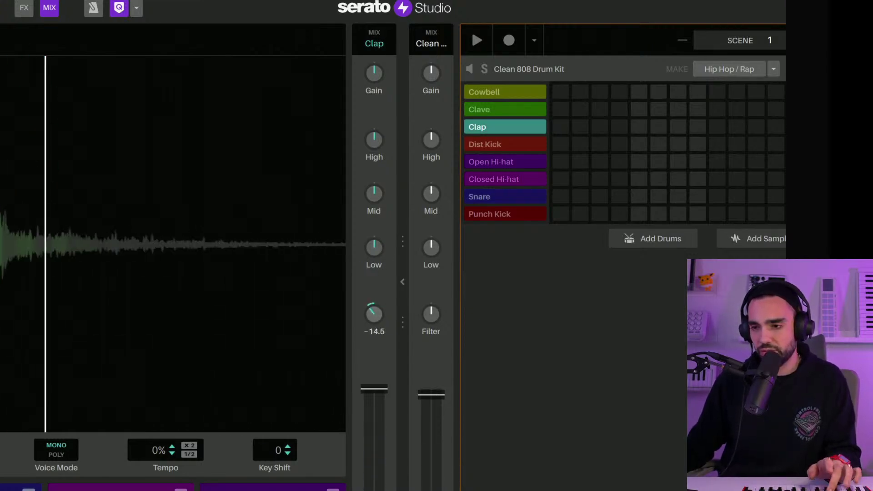
key("5")
key("7")
key("6")
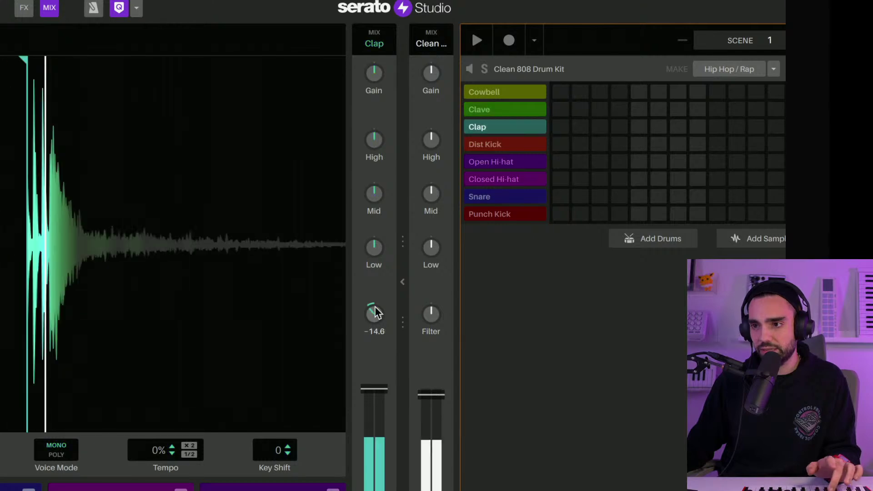
key("5")
key("6")
double_click(375, 310)
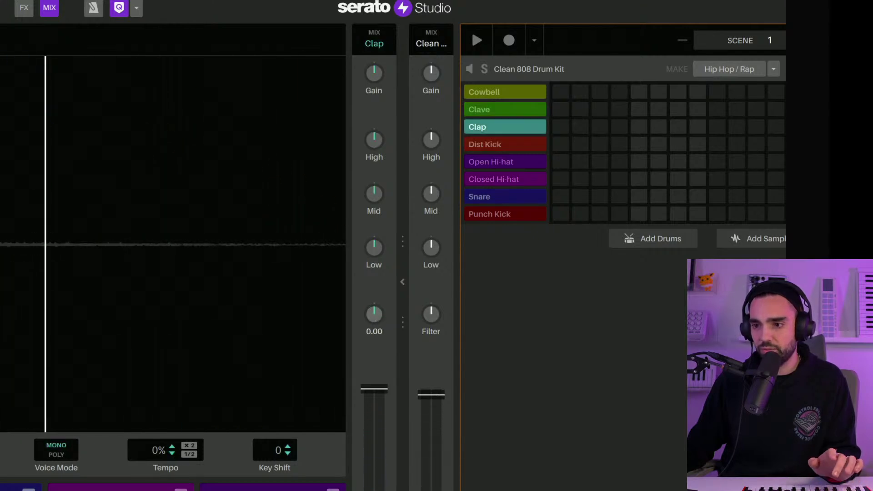
key("6")
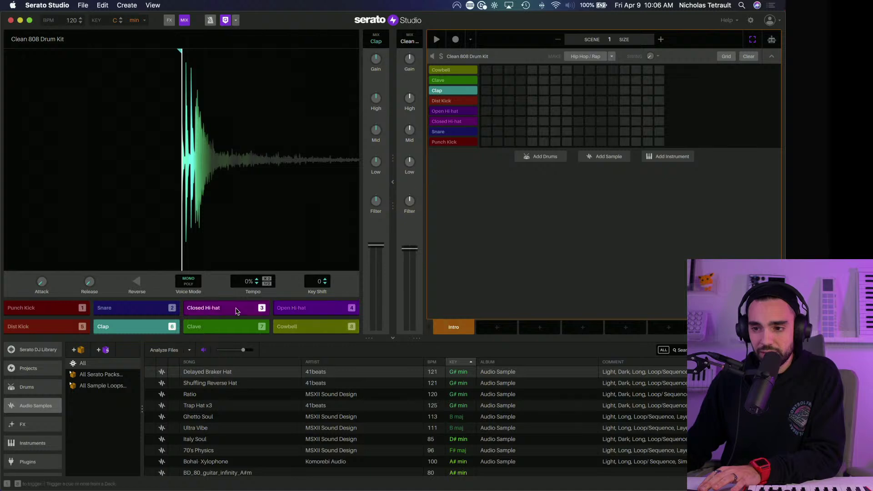
Step: Increase the attack time of the Clap sound slightly
mouse_move(44, 285)
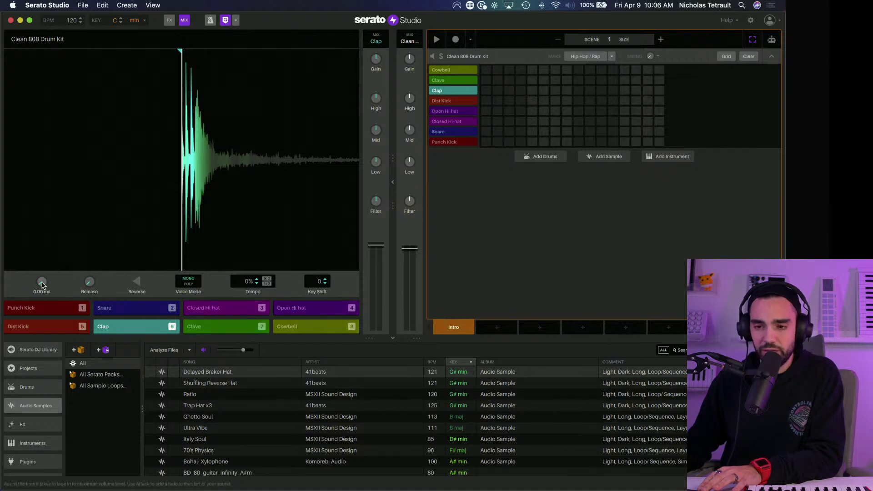
left_click_drag(42, 285, 96, 265)
mouse_move(89, 282)
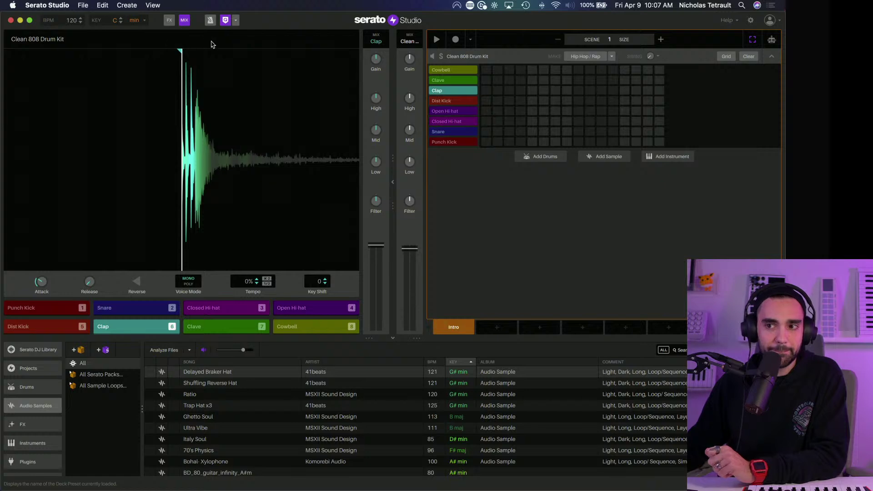
Step: Hide and restore the mixer display, and briefly show the effects display for the Clap
left_click(185, 21)
left_click(186, 22)
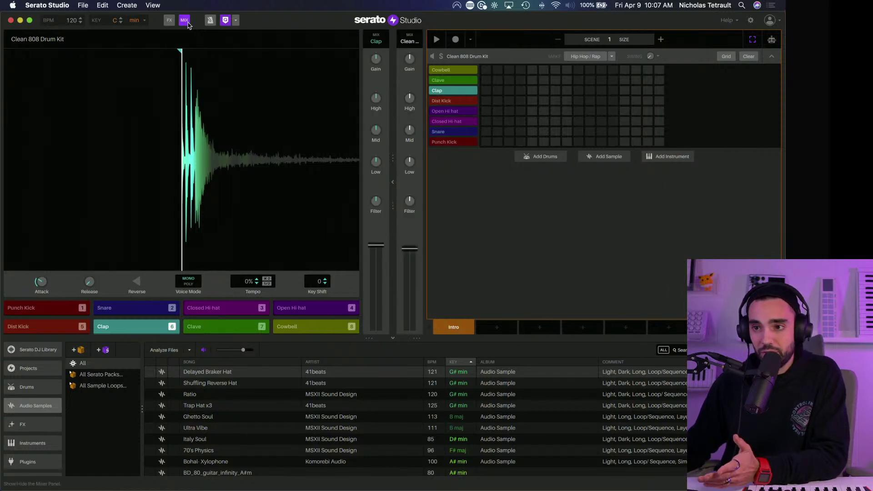
left_click(170, 21)
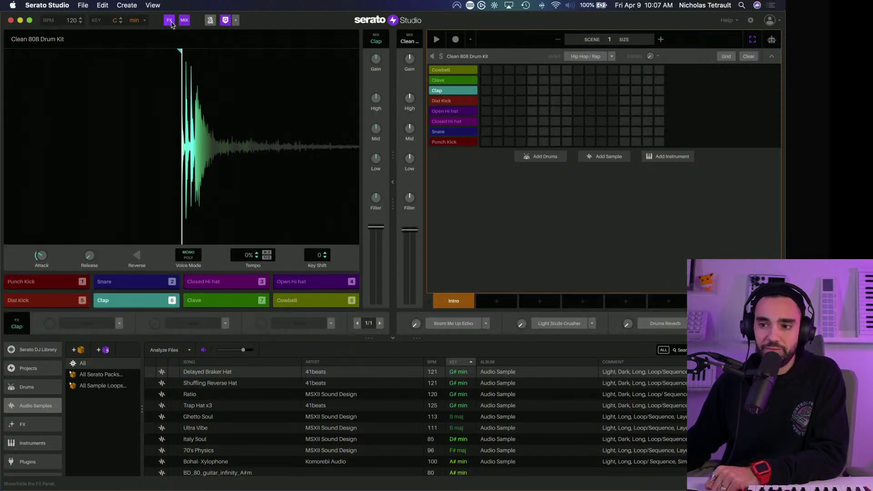
left_click(169, 21)
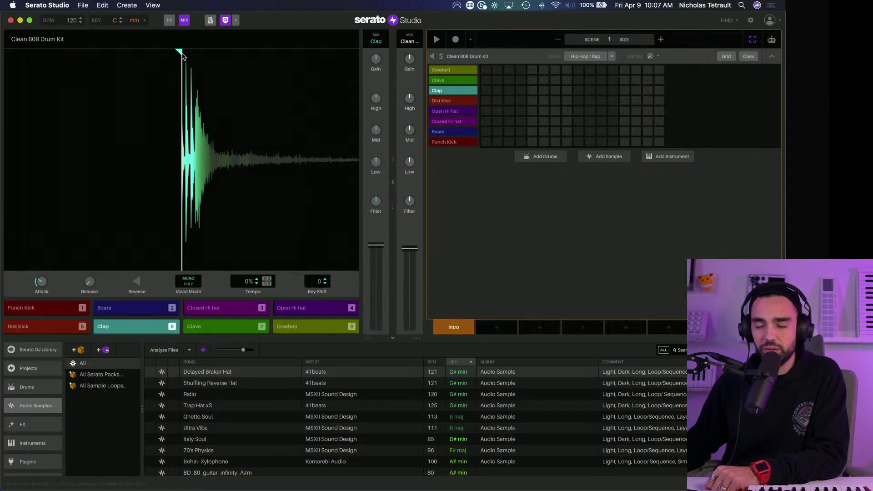
Step: Set the project tempo to 85 BPM
left_click(211, 22)
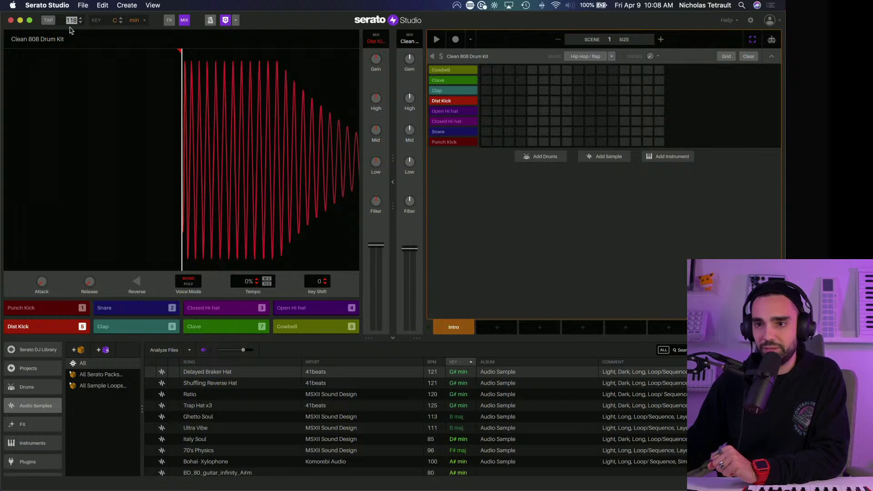
type("85")
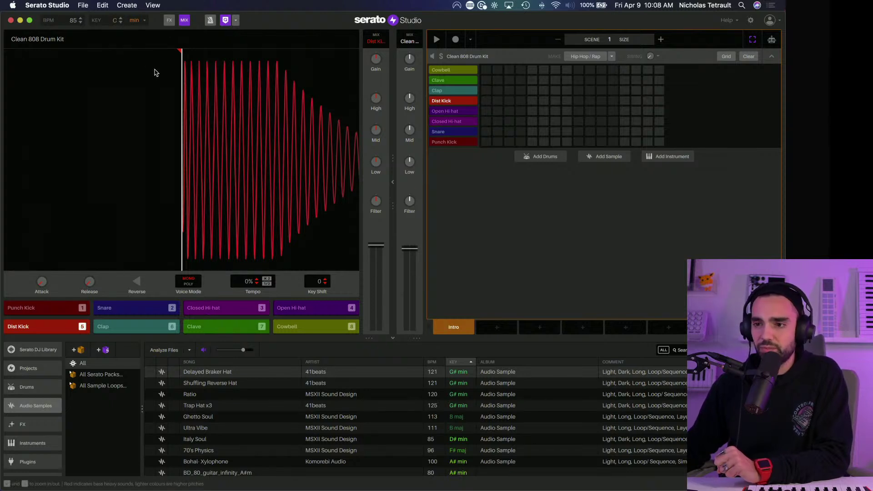
scroll(200, 52, "up", 5)
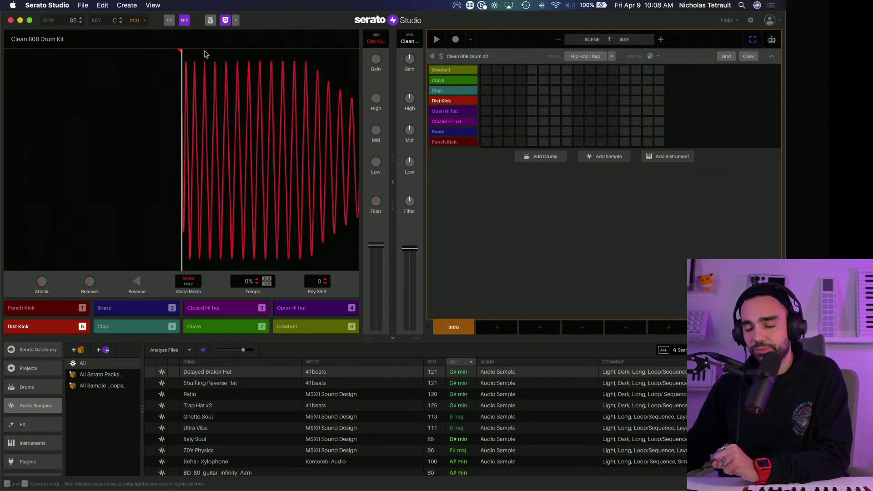
scroll(204, 54, "down", 5)
scroll(318, 143, "down", 5)
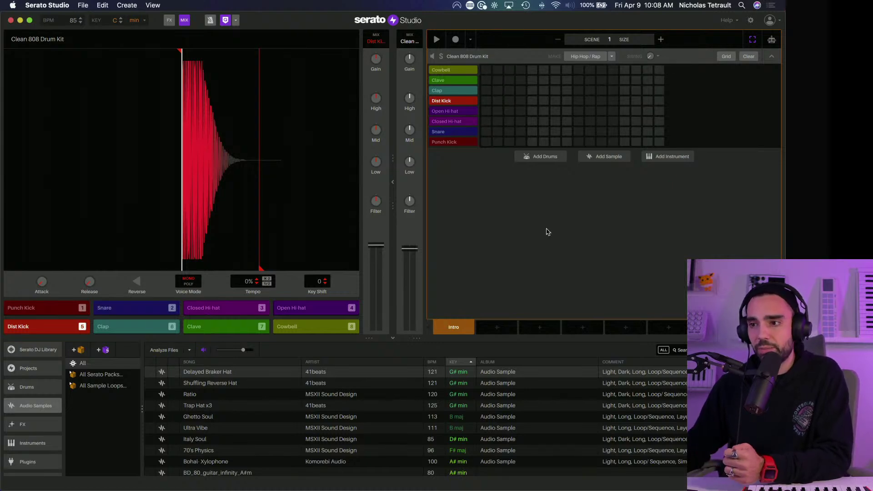
Step: Add an empty instrument deck below the drum kit and collapse its note grid
left_click(659, 158)
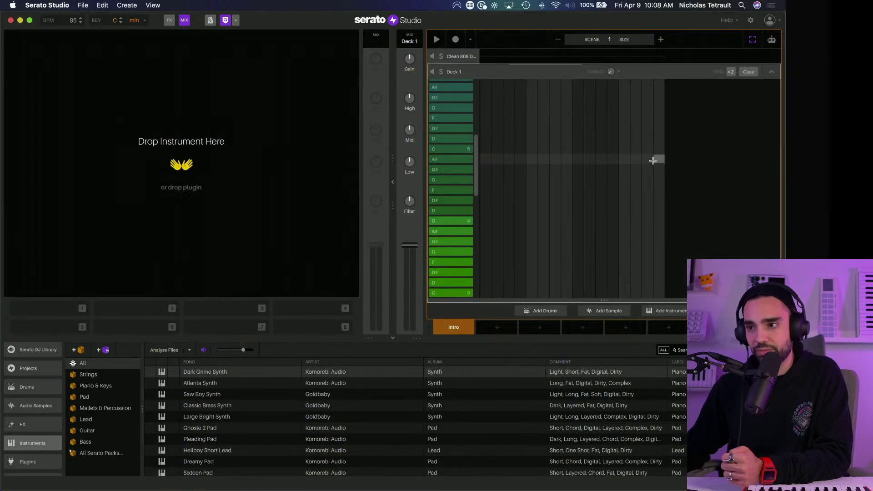
left_click(770, 72)
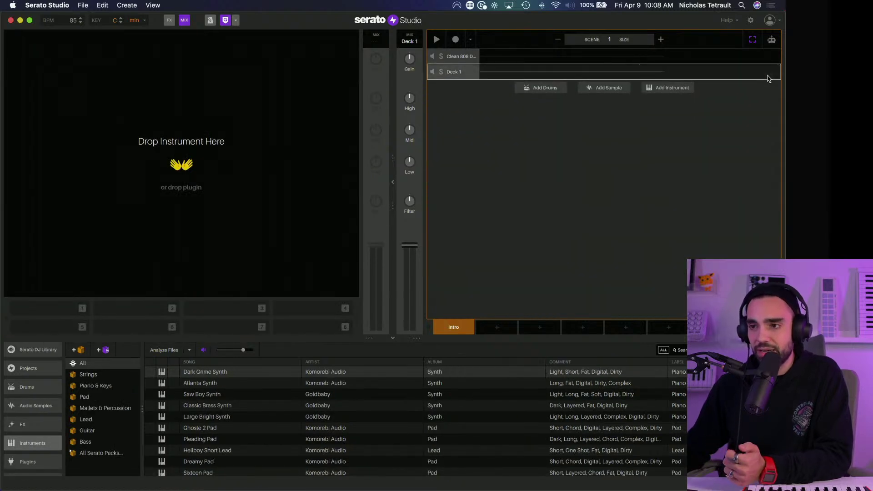
Step: Load the Dark Grime Synth instrument onto the empty Deck 1, leaving its note grid collapsed
left_click(768, 77)
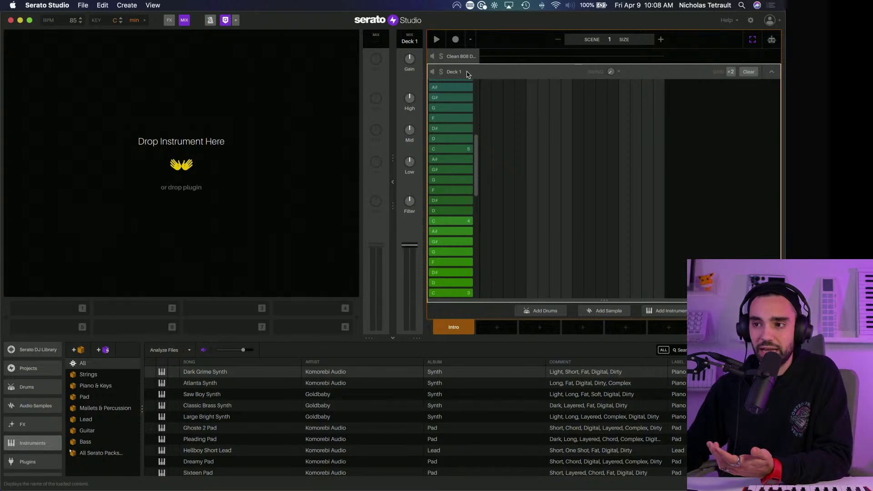
left_click(772, 72)
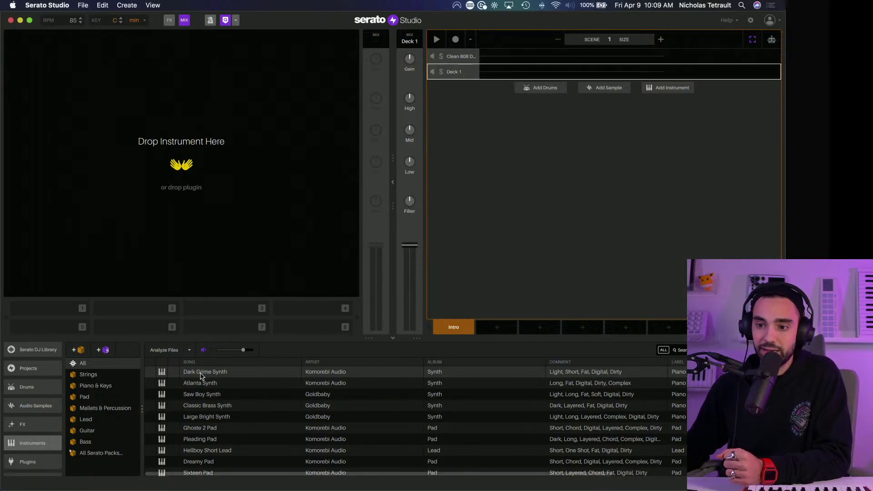
left_click_drag(200, 372, 474, 75)
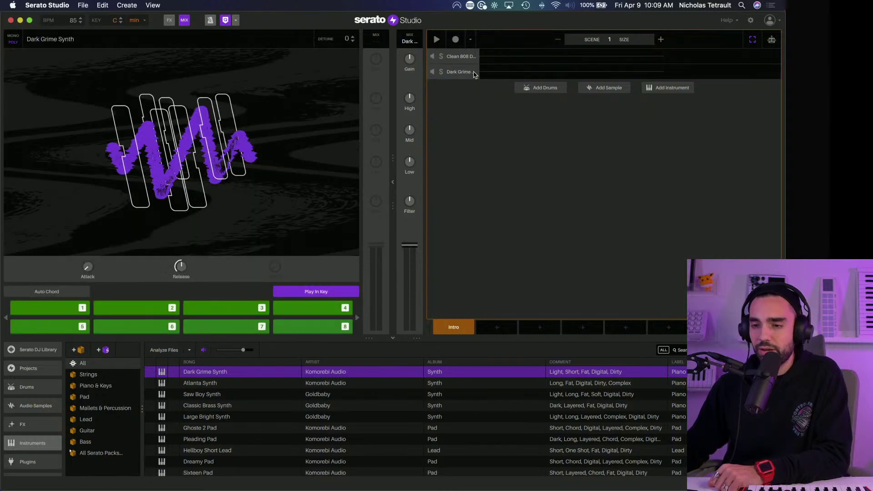
Step: Compare the drum kit's step sequencer with the note grid of the Dark Grime Synth deck
left_click(441, 57)
left_click(457, 57)
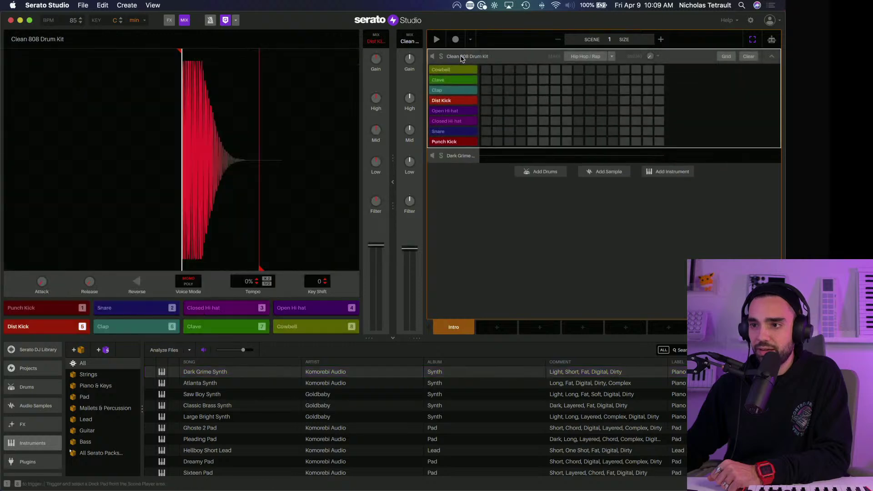
left_click(460, 157)
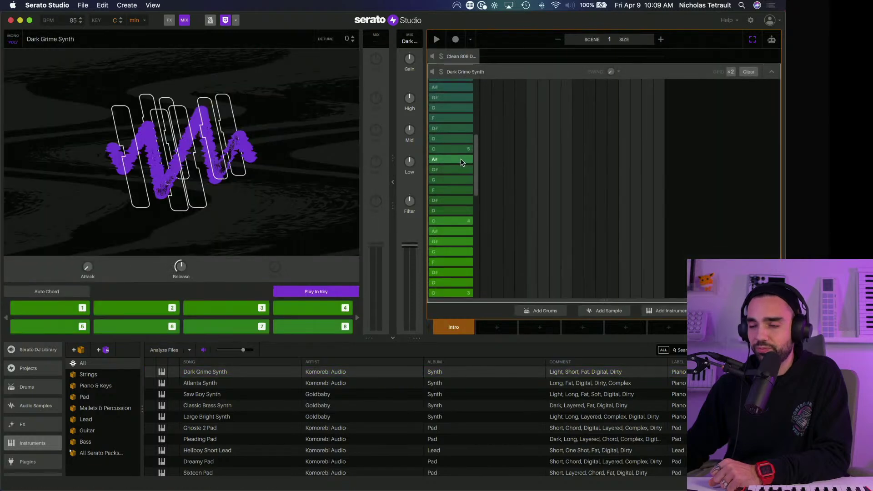
Step: Audition the Clean 808 Drum Kit sounds one after another, from the Punch Kick up to the Clave
left_click(460, 56)
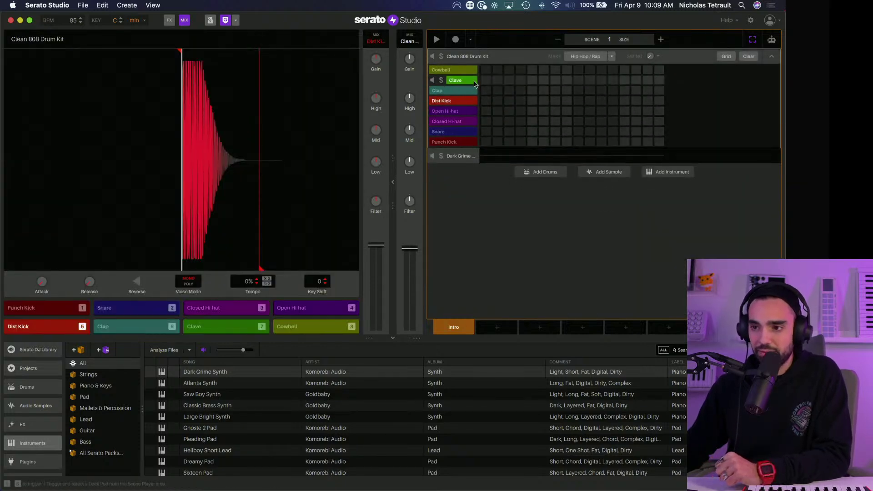
left_click(459, 142)
left_click(459, 131)
left_click(459, 122)
left_click(462, 113)
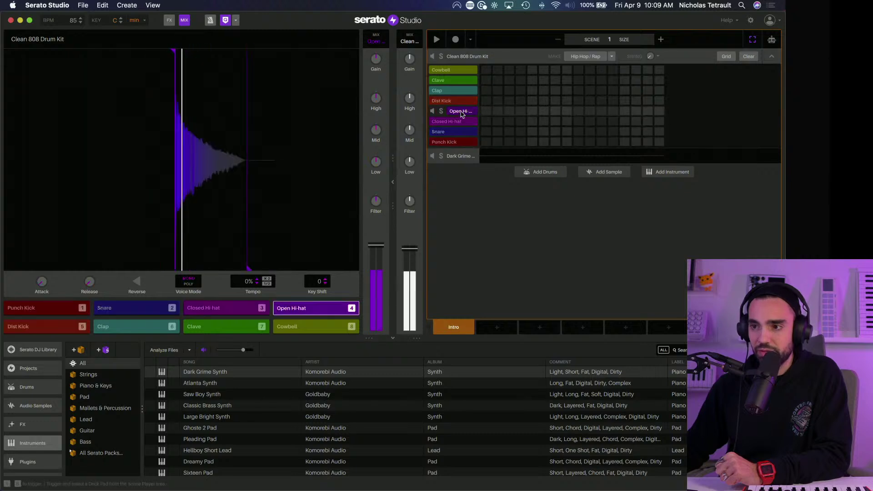
left_click(459, 101)
left_click(459, 90)
left_click(459, 80)
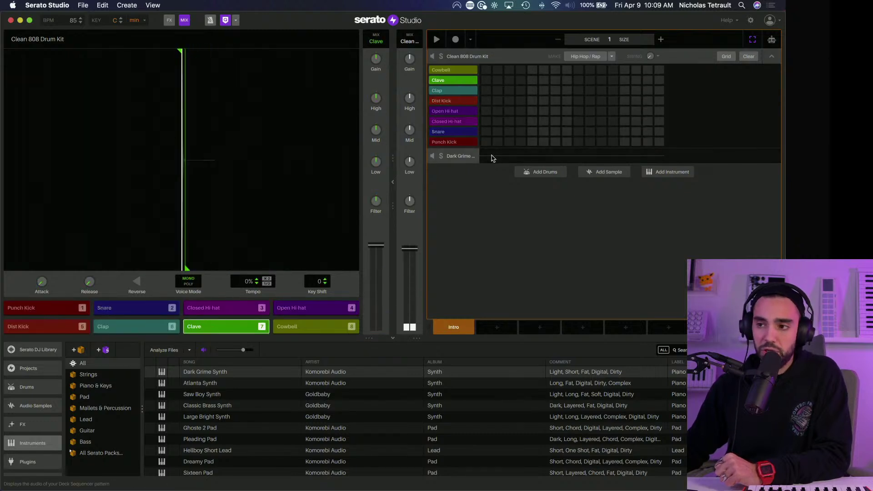
Step: Program Punch Kick hits on steps 1, 9 and 10 and Snare hits on steps 5 and 13
left_click(487, 142)
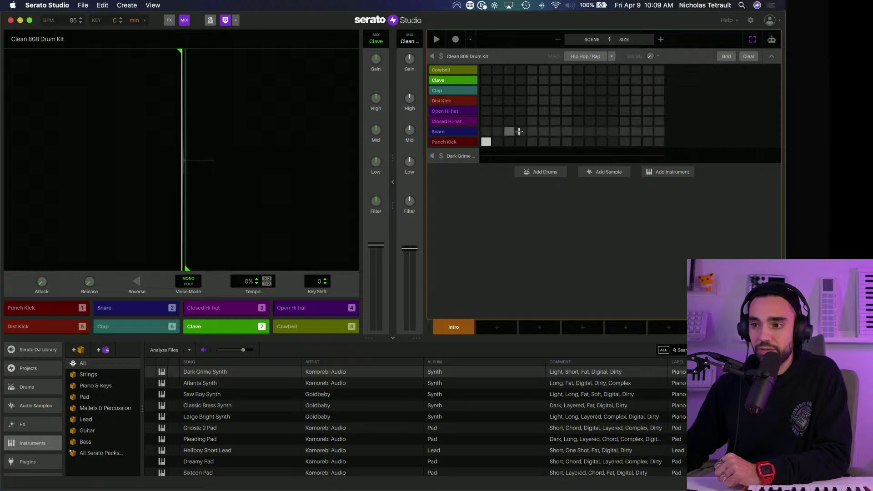
left_click(531, 132)
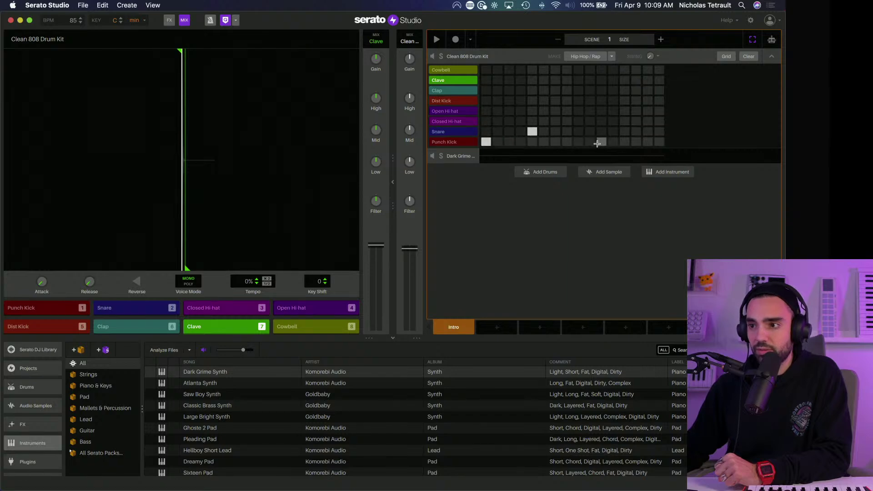
left_click(589, 141)
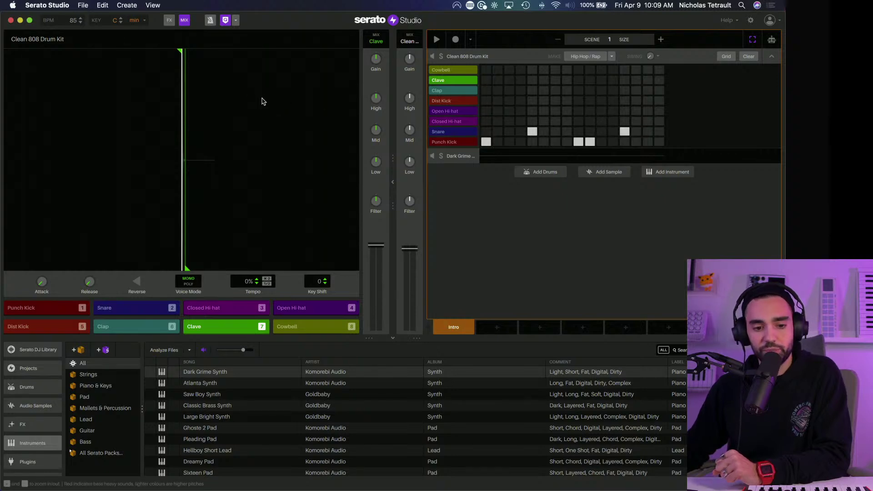
Step: Set the project key to G minor
left_click(121, 21)
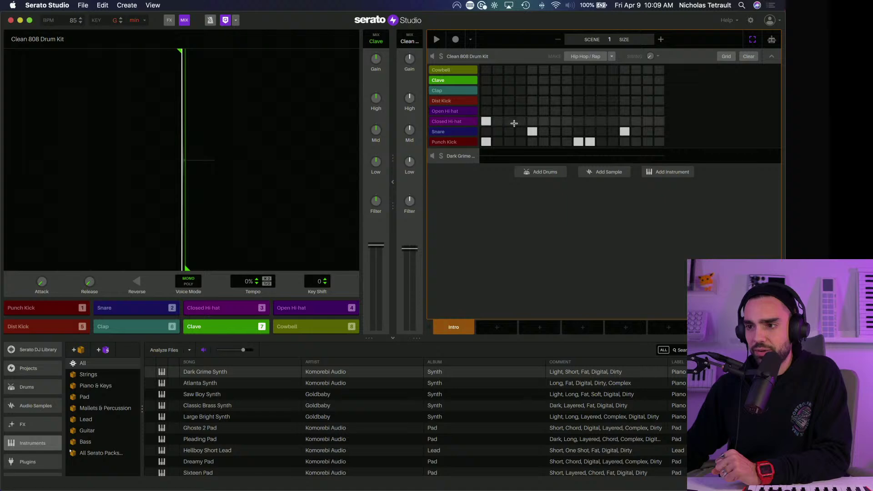
Step: Place Closed Hi-hat hits on every odd step of the drum pattern, and play the scene to hear it
left_click(513, 122)
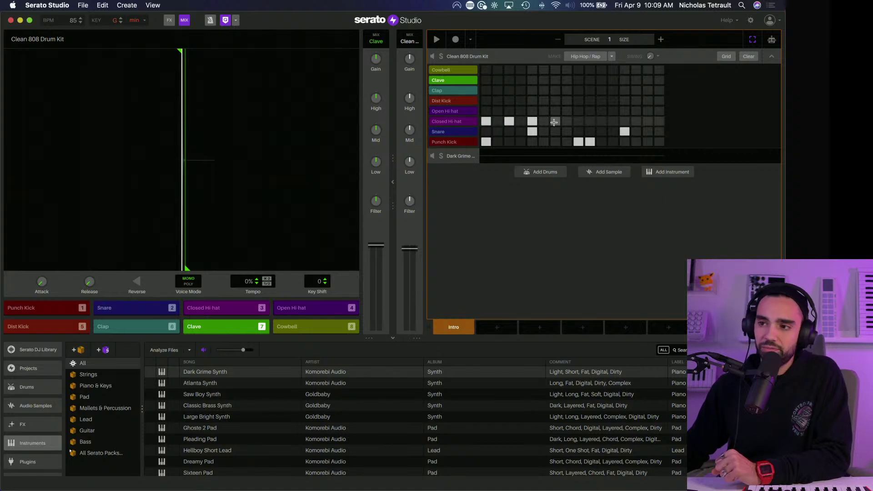
left_click(555, 122)
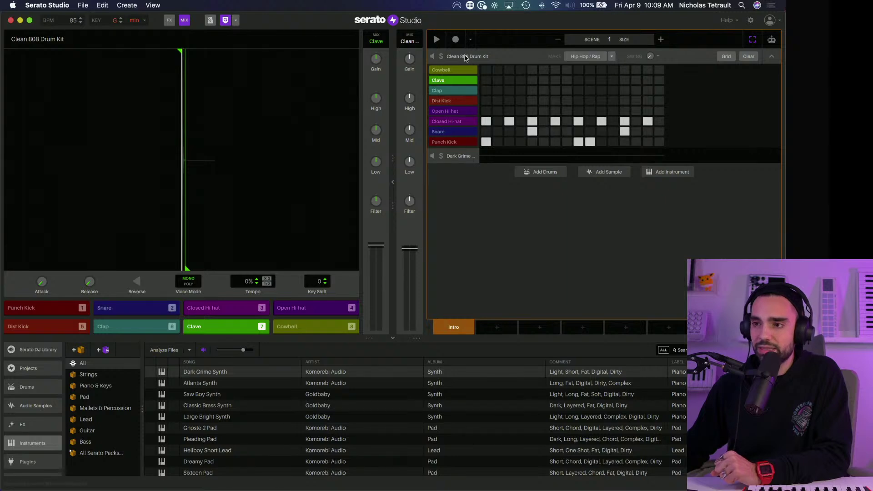
left_click(436, 40)
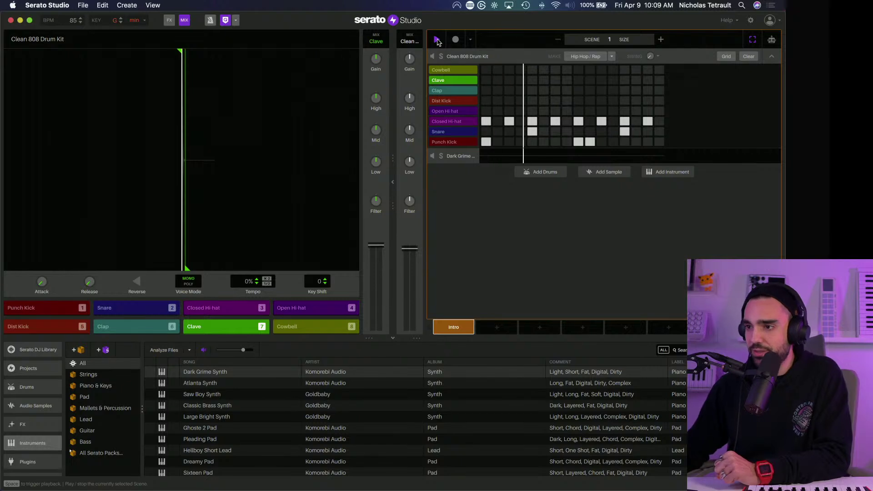
left_click(437, 41)
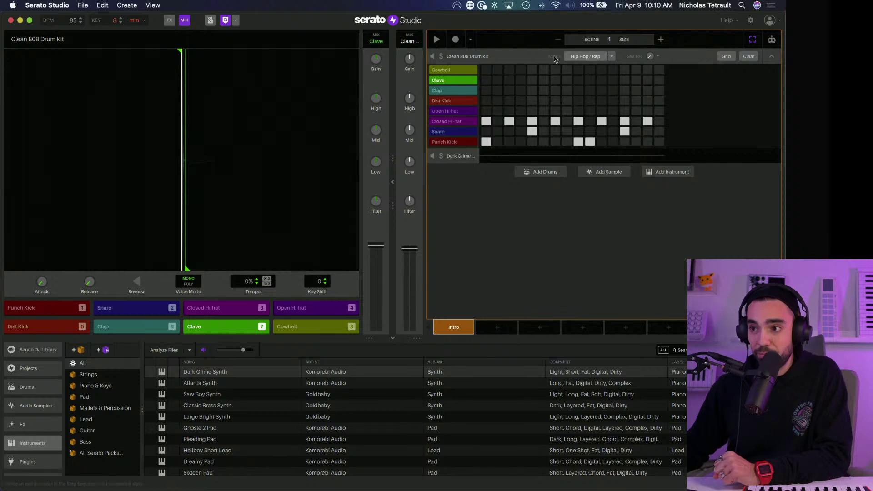
Step: Set the drum kit's beat style to Trap and generate several example beats while playing the scene
left_click(611, 57)
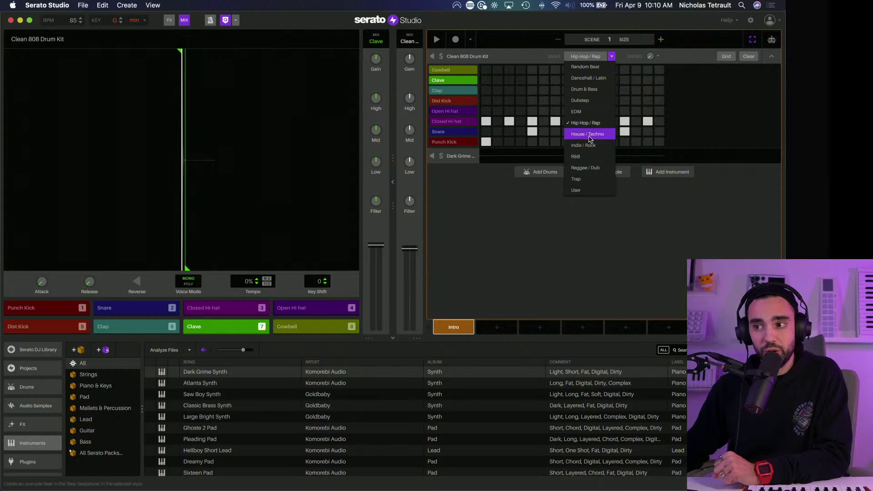
left_click(578, 180)
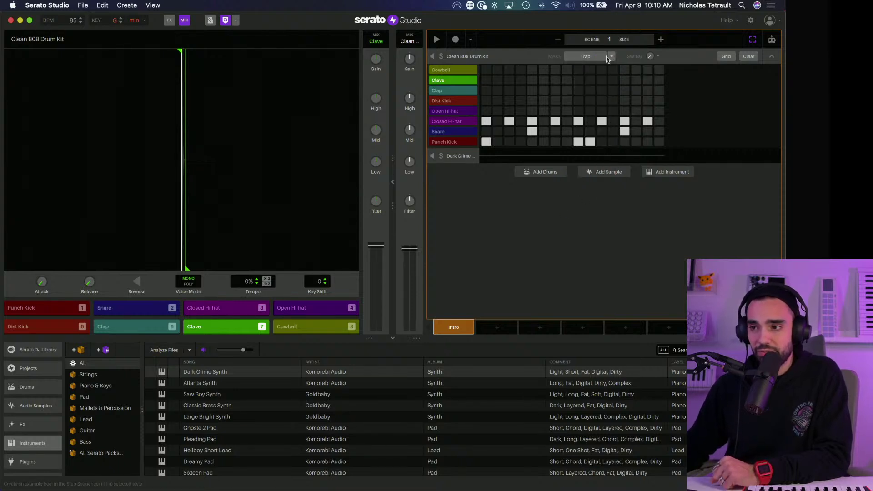
left_click(582, 58)
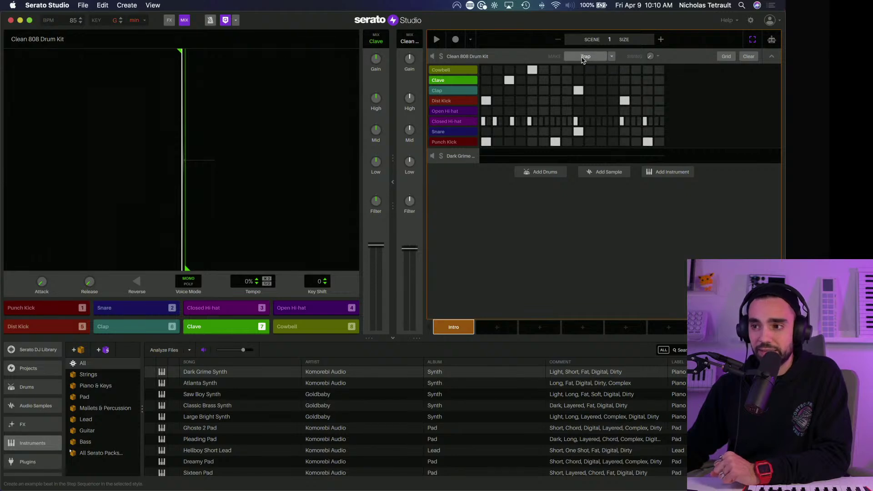
left_click(437, 40)
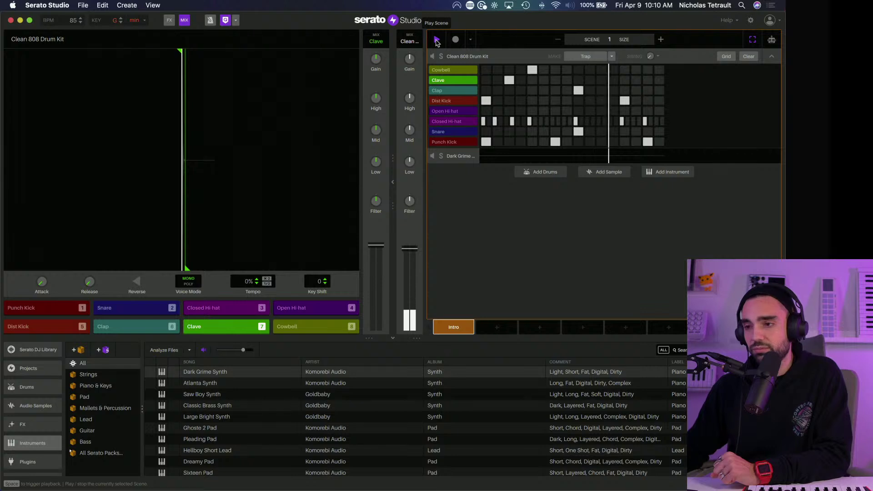
left_click(591, 56)
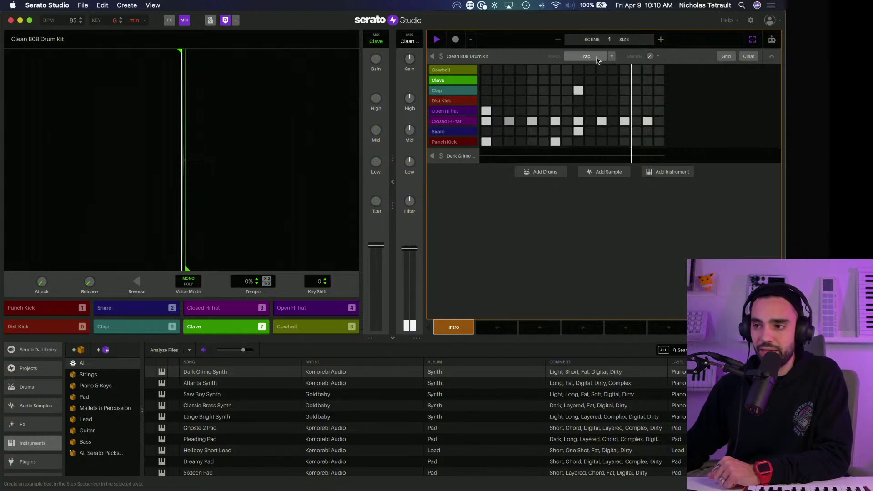
left_click(596, 58)
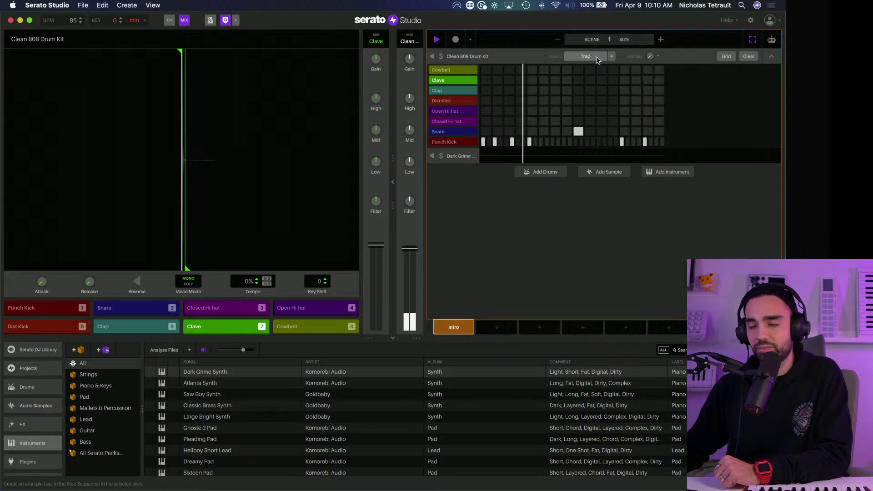
left_click(597, 58)
left_click(597, 58)
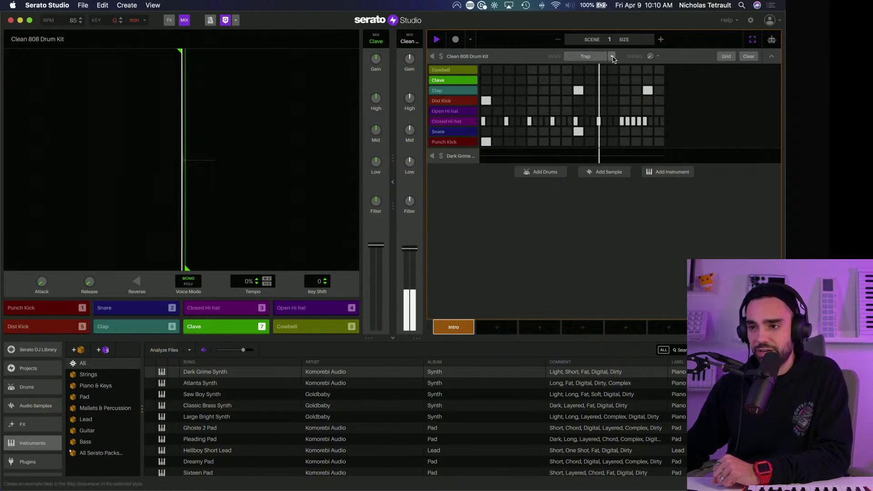
Step: Switch the beat style to EDM and generate several example beats during playback
left_click(612, 57)
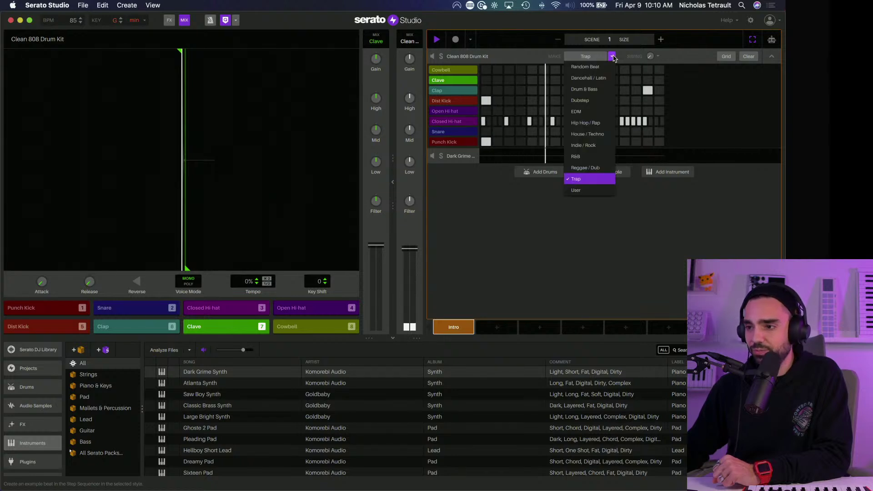
left_click(595, 113)
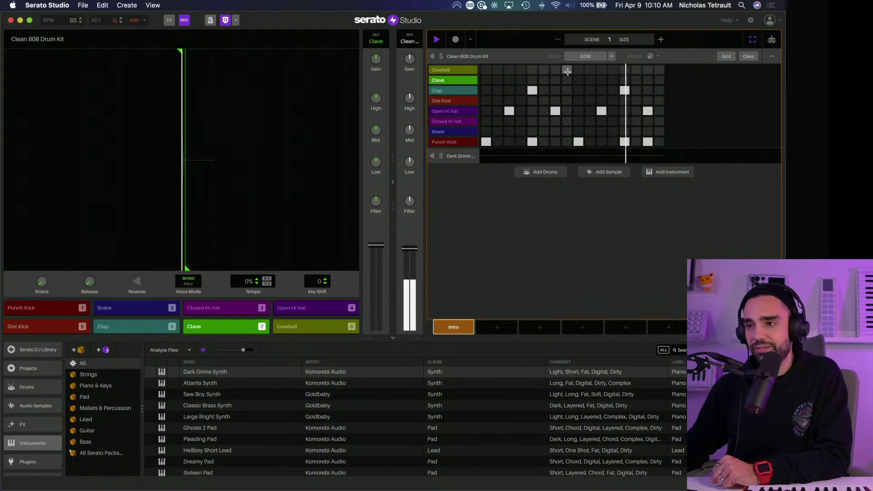
left_click(586, 56)
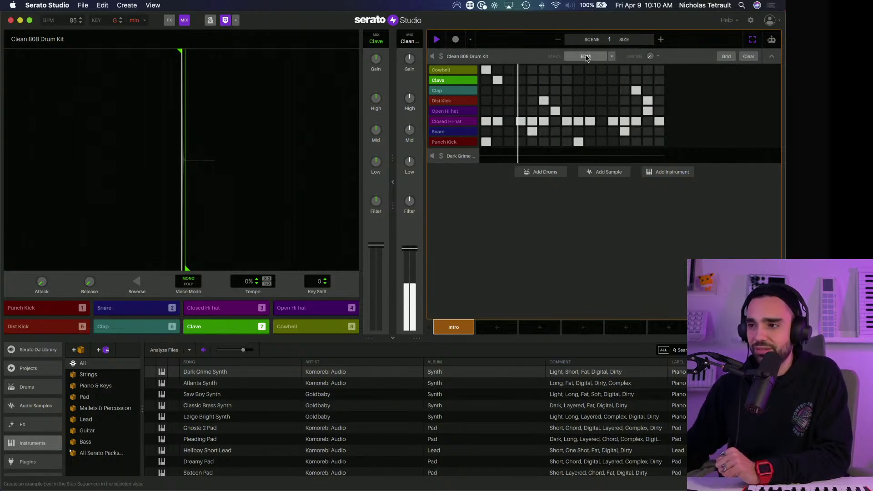
left_click(585, 57)
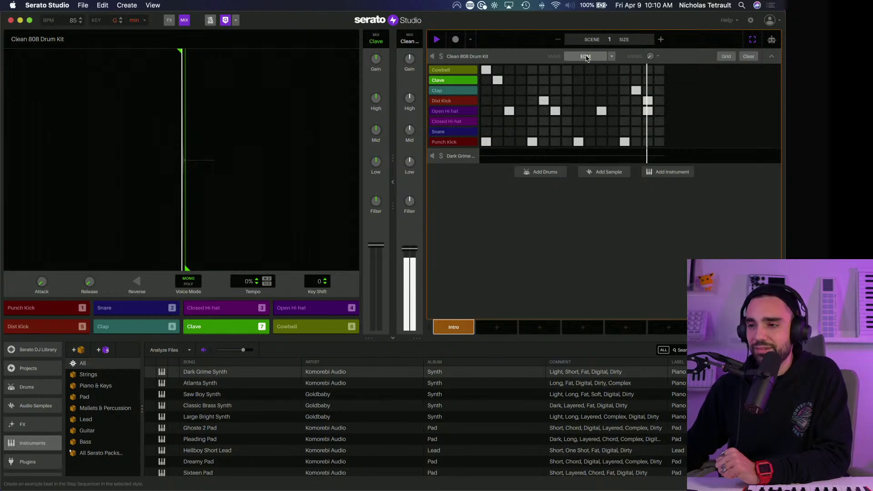
left_click(586, 57)
Step: Switch the beat style to Dubstep, generate an example beat for the drum kit, and stop playback
left_click(611, 57)
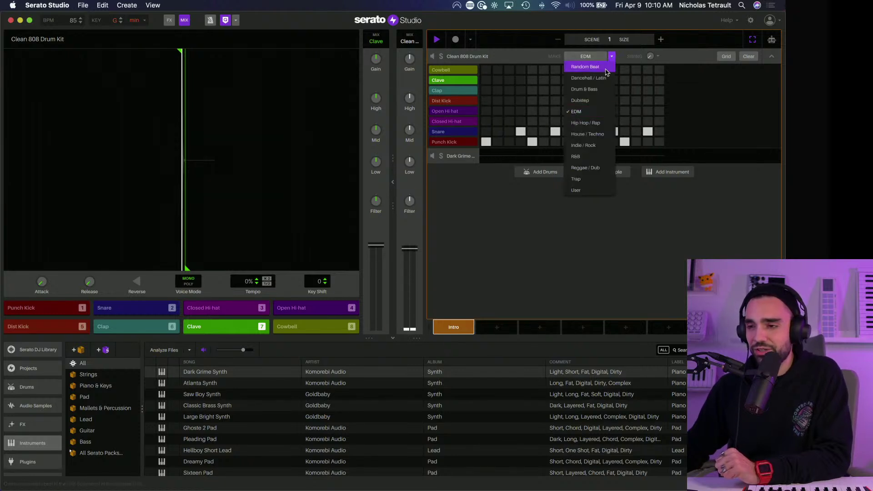
left_click(587, 100)
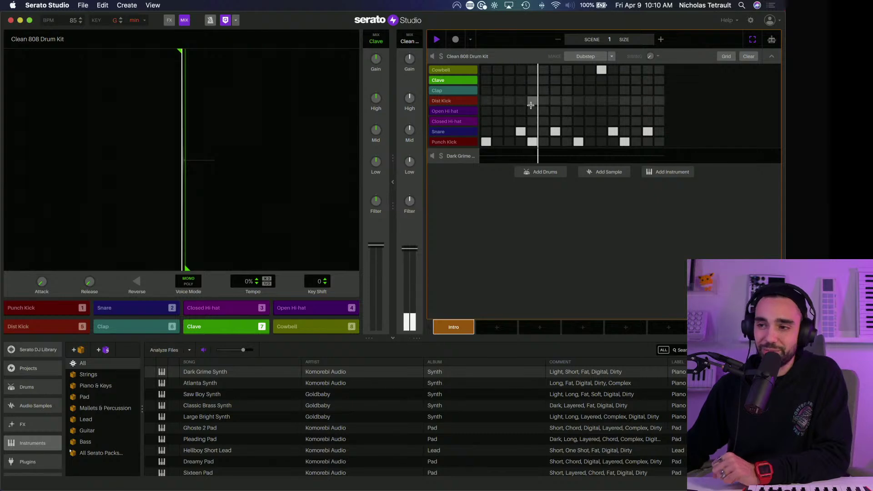
left_click(591, 57)
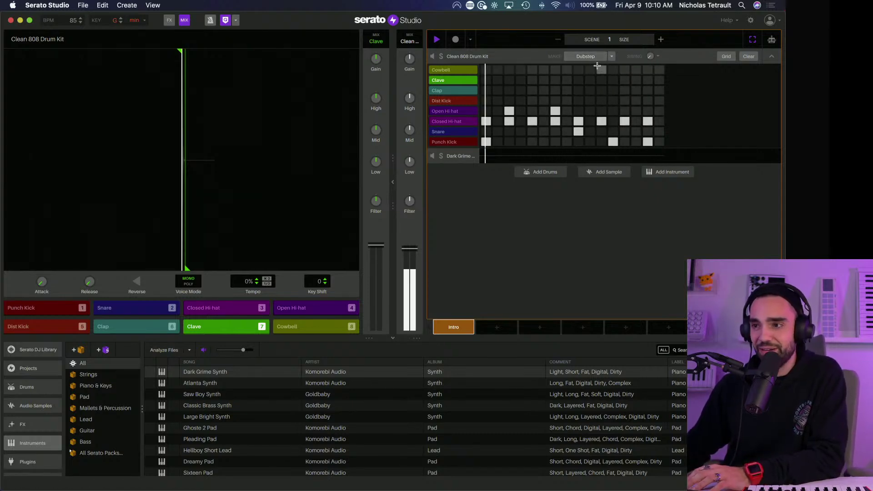
key("space")
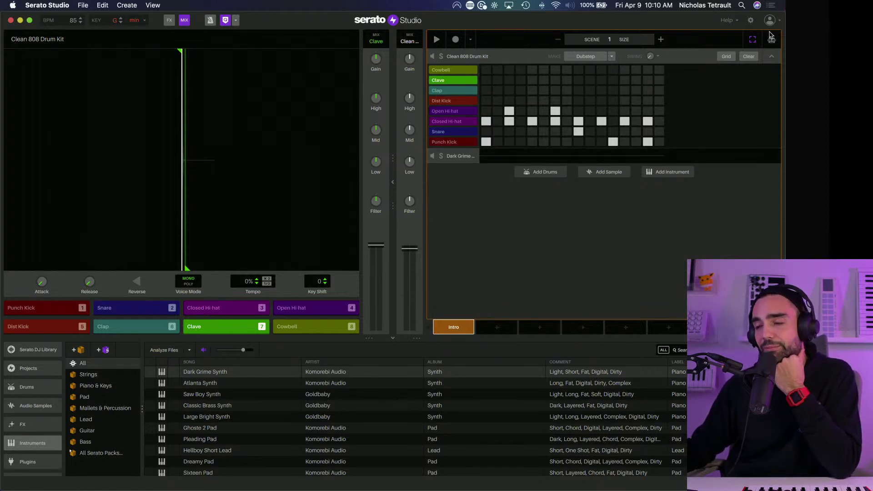
Step: Try the x2 grid division on the Dist Kick row, restoring the normal grid and hiding the grid options
left_click(728, 57)
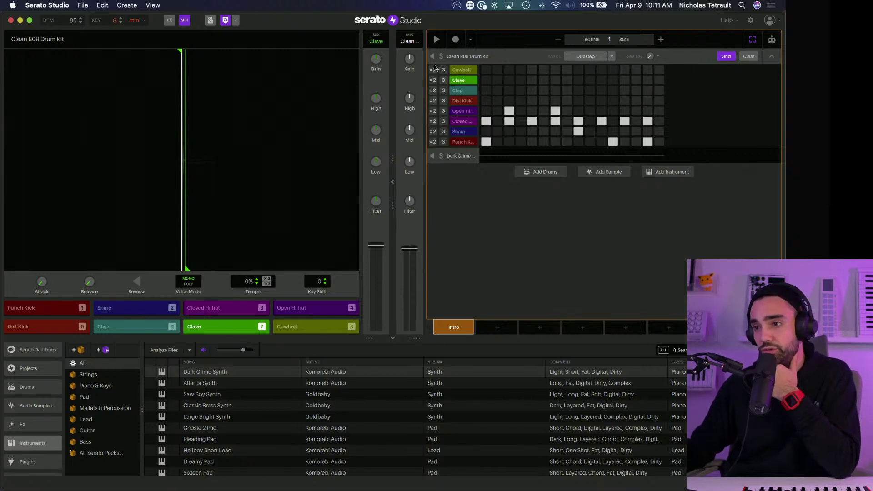
left_click(432, 101)
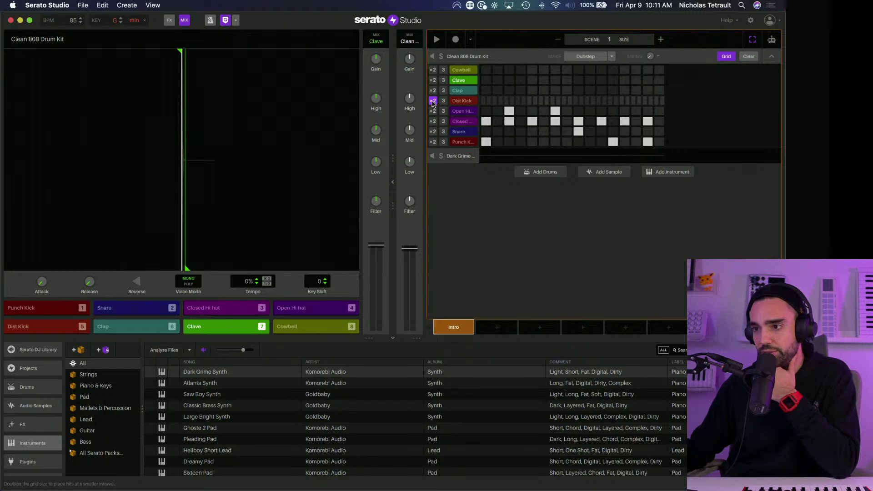
left_click(432, 101)
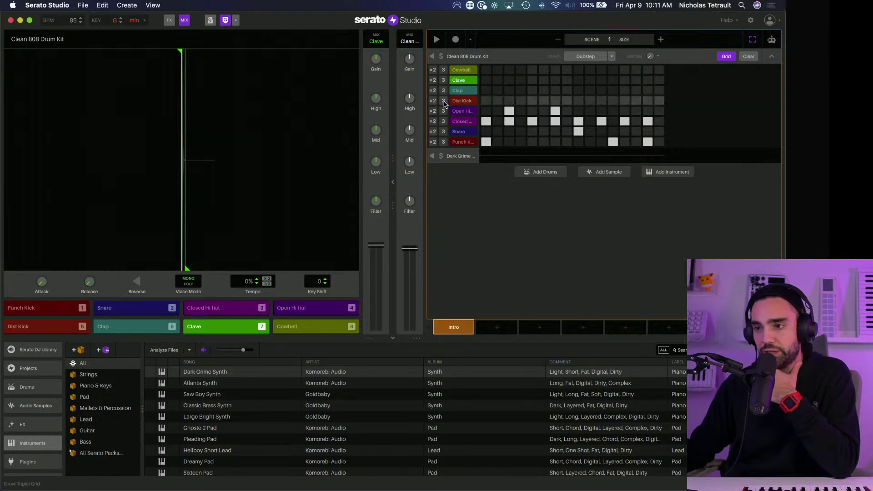
left_click(727, 59)
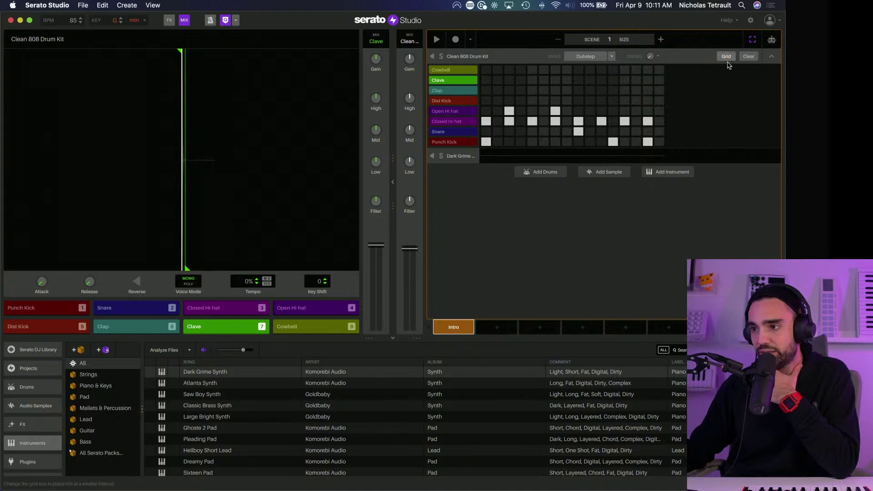
Step: Show the drum kit's automation view, review the parameters available for automation, and return to the step grid
left_click(771, 40)
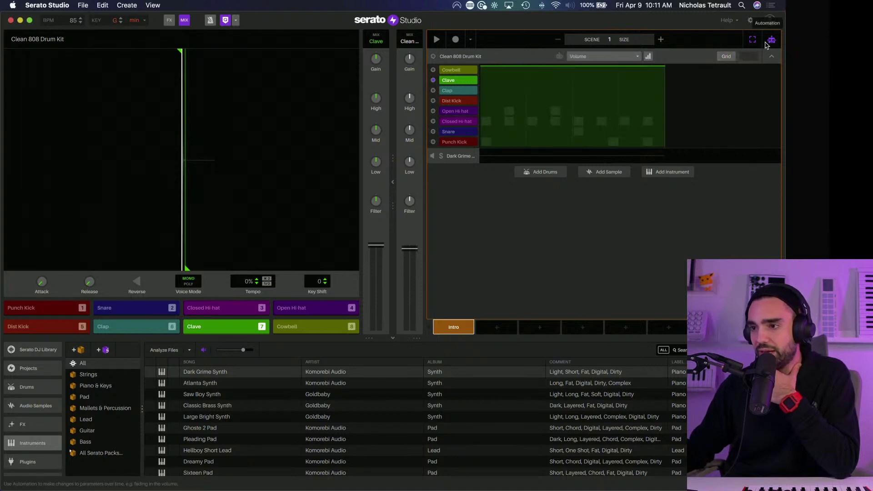
left_click(638, 57)
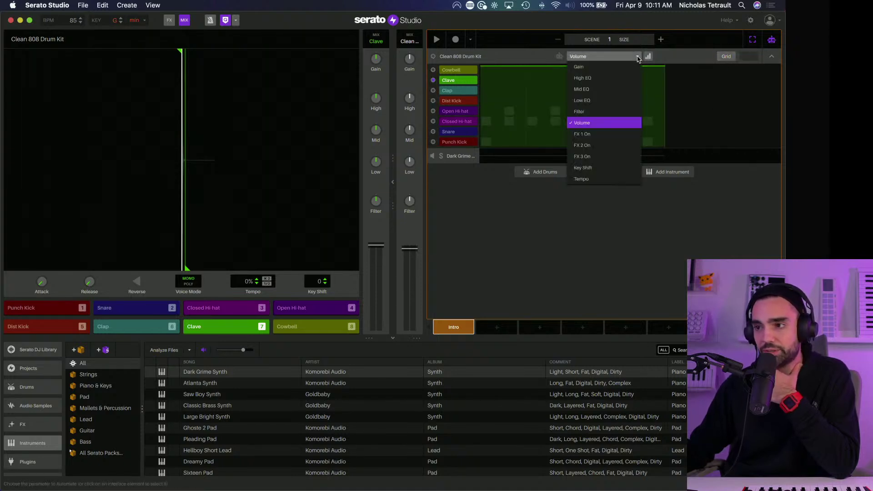
left_click(747, 55)
left_click(772, 41)
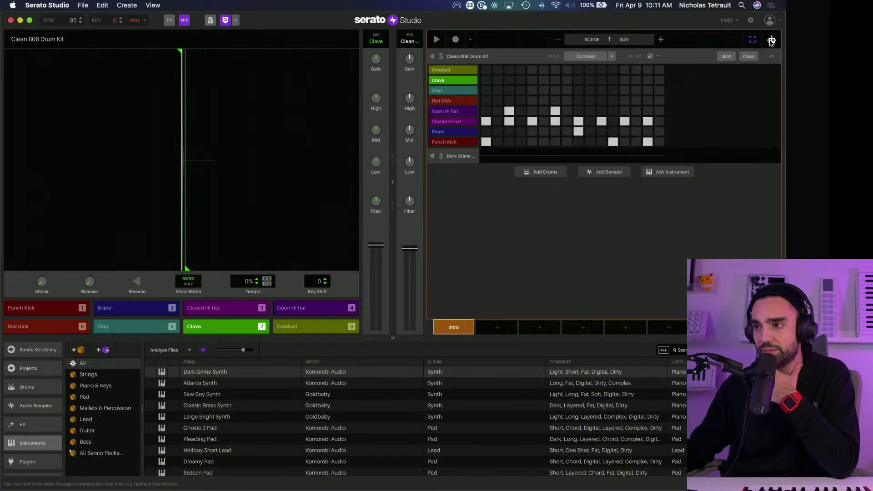
Step: Re-enable selection mode and try box-selecting the drum kit's notes from the Dist Kick row down to the Punch Kick row
left_click(624, 111)
left_click(624, 111)
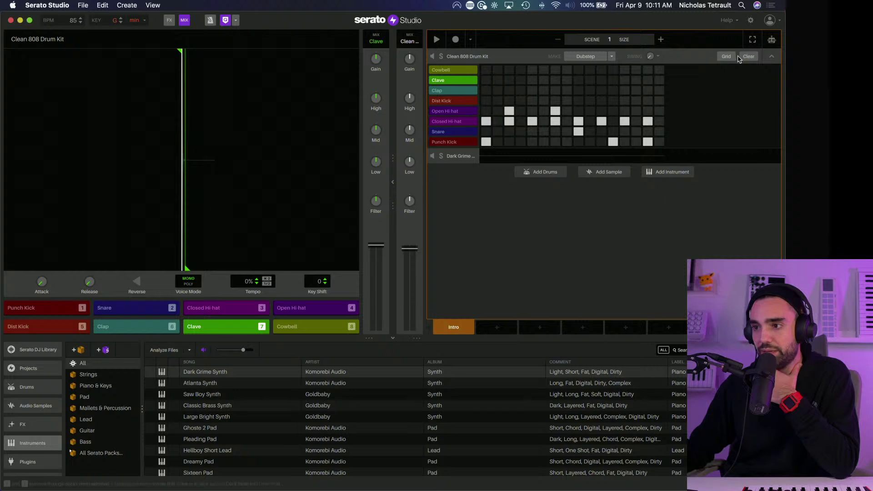
left_click(752, 42)
left_click_drag(712, 94, 704, 114)
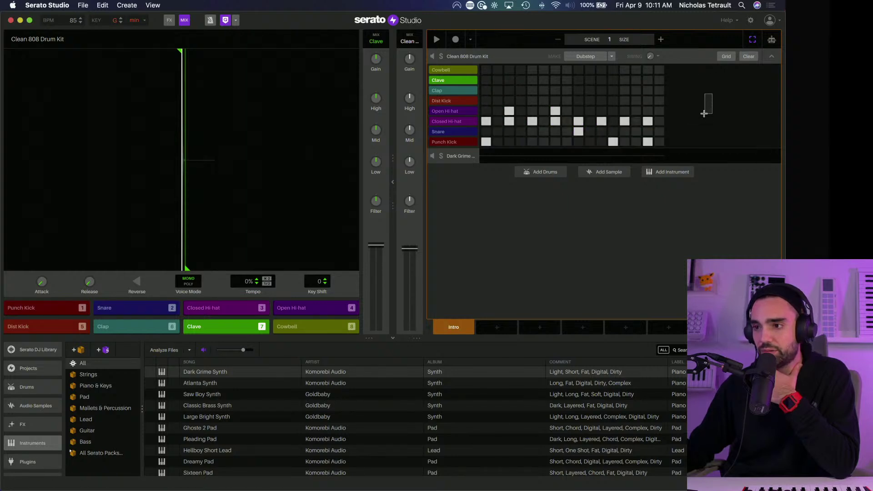
left_click(470, 41)
left_click(471, 41)
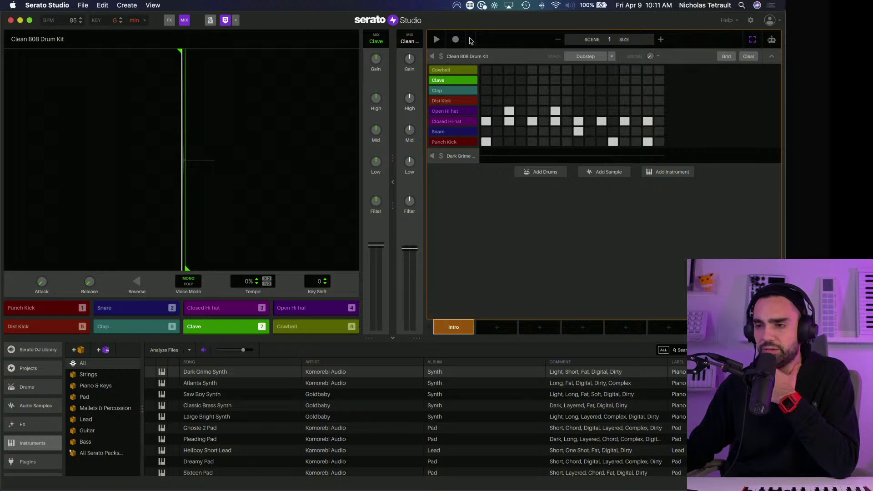
left_click(715, 94)
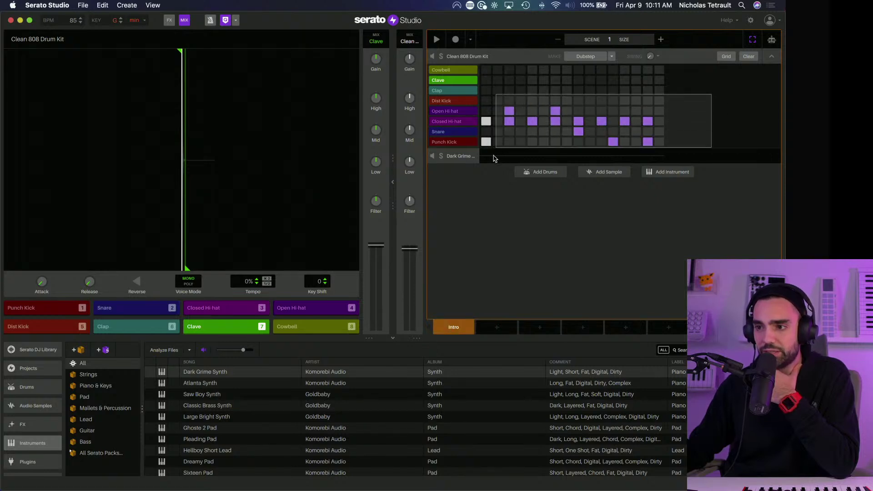
Step: Undo the last four edits, switch off MIDI recording, and stop playback
key("ctrl+z")
key("ctrl+z")
key("ctrl+z")
key("ctrl+z")
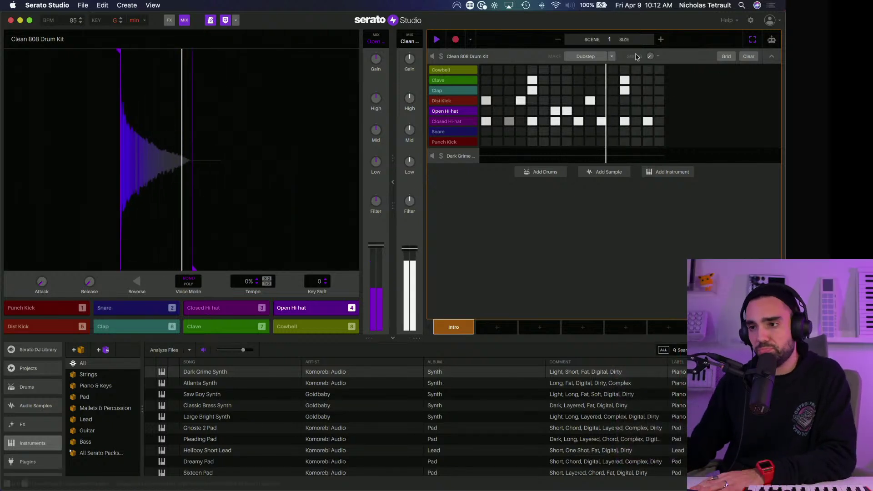
left_click(455, 40)
key("space")
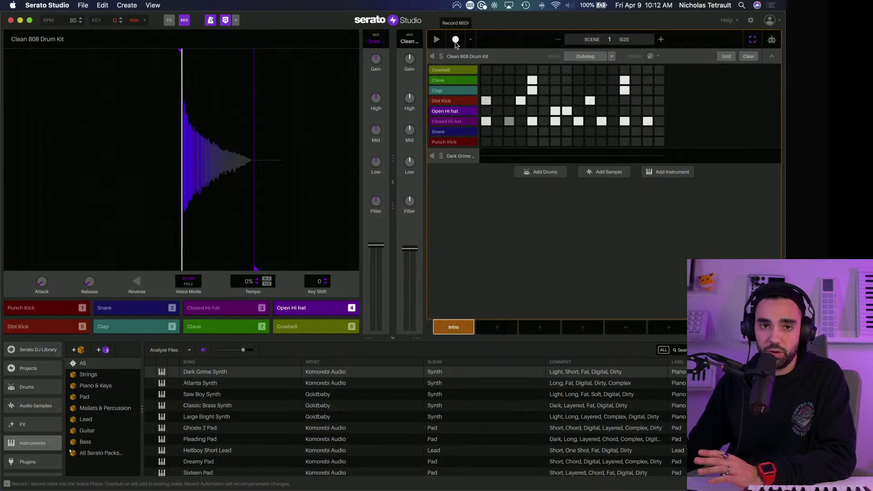
Step: Audition the Open Hi-hat pad and lower its channel volume
left_click(448, 112)
left_click(449, 112)
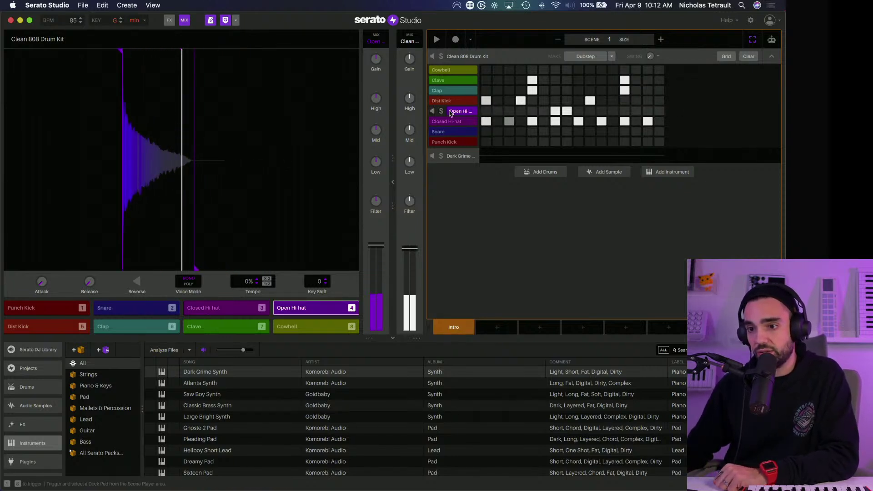
left_click(450, 113)
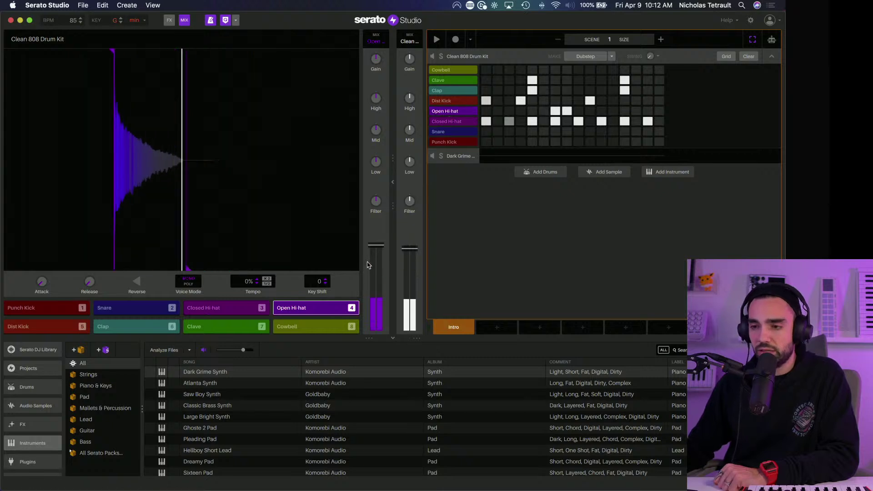
left_click_drag(376, 245, 376, 251)
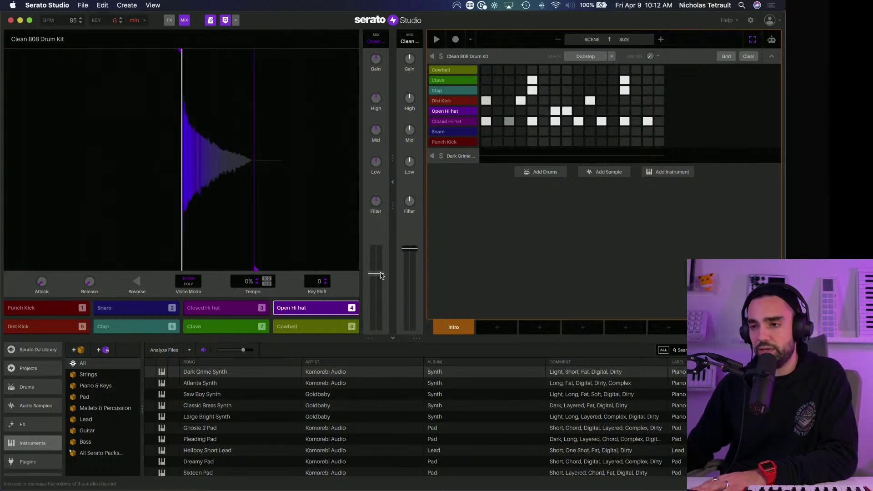
Step: Play the scene and reduce the Closed Hi-hat's High EQ to about -3.83 dB
key("space")
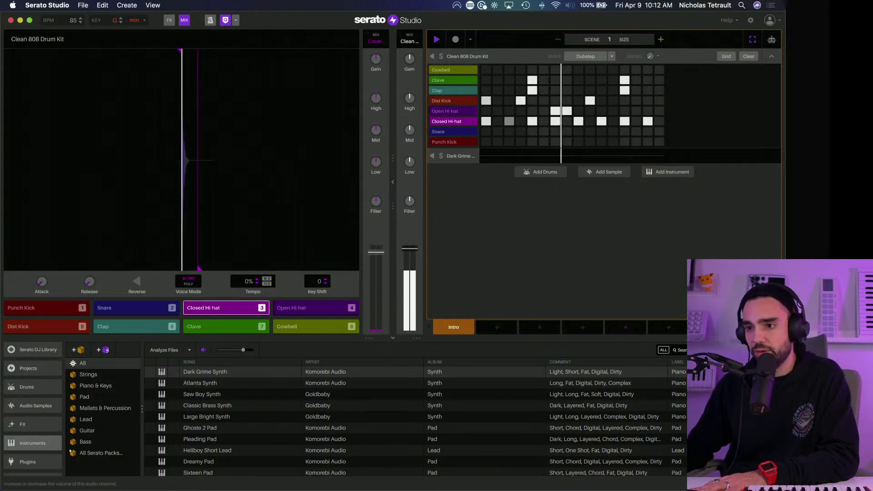
mouse_move(380, 131)
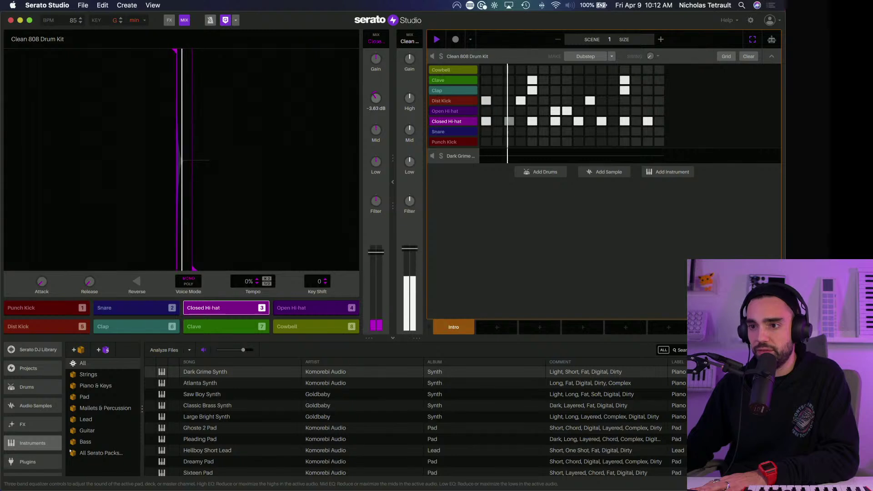
left_click_drag(375, 98, 376, 105)
Step: Set the Open Hi-hat's key shift to +2 during playback, and stop the scene
left_click(295, 312)
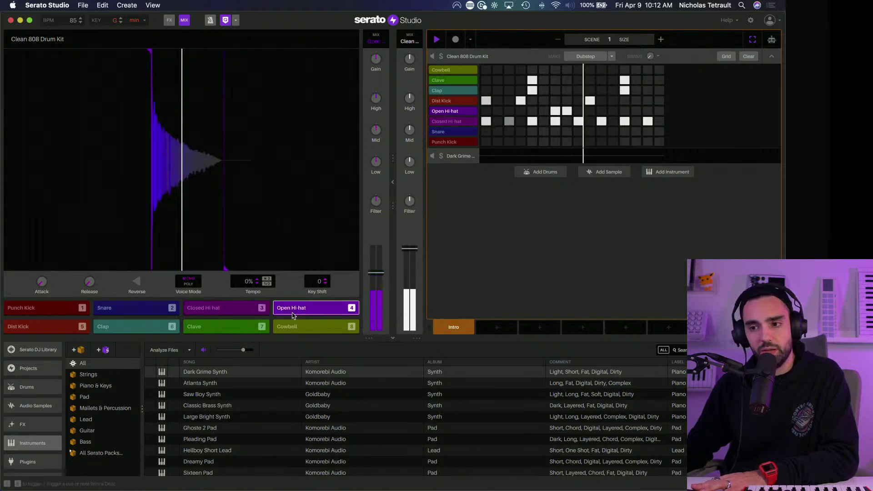
left_click(325, 280)
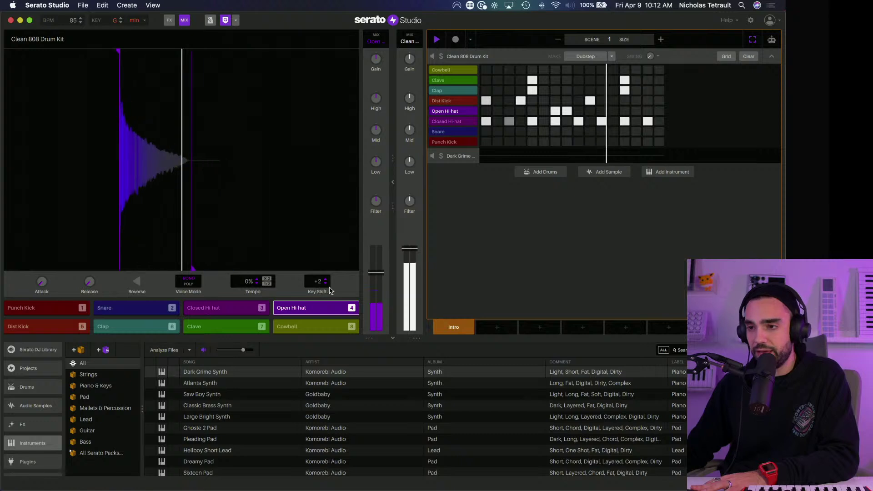
key("space")
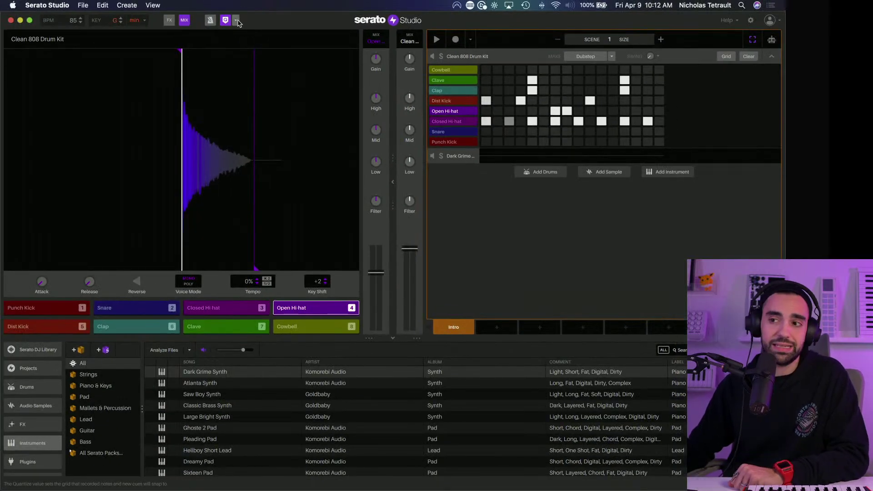
Step: Review the quantize grid values from 1/4 to 1/32
left_click(237, 21)
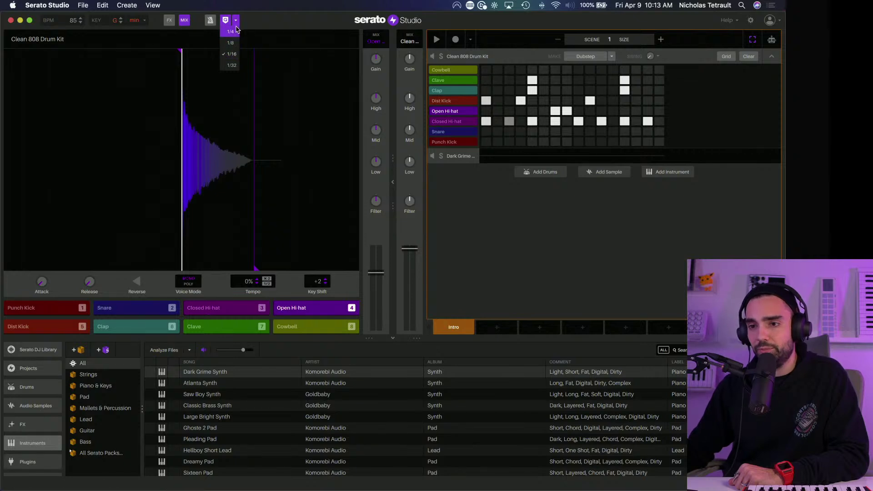
left_click(230, 47)
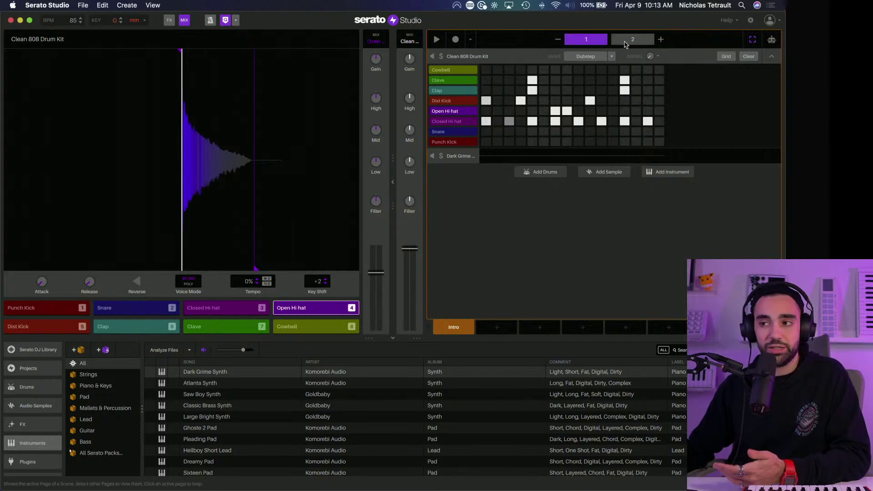
Step: Play the two-page scene, switching to page 2 and back, and reduce the scene size to one page
left_click(436, 40)
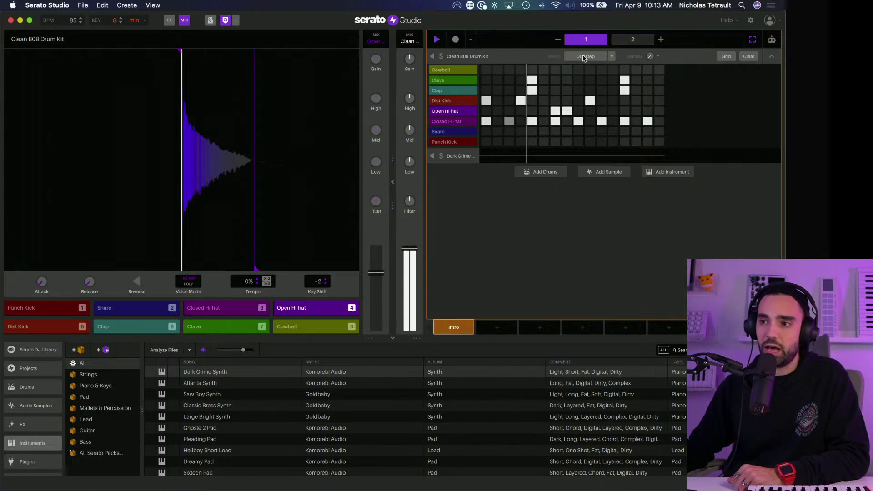
left_click(632, 41)
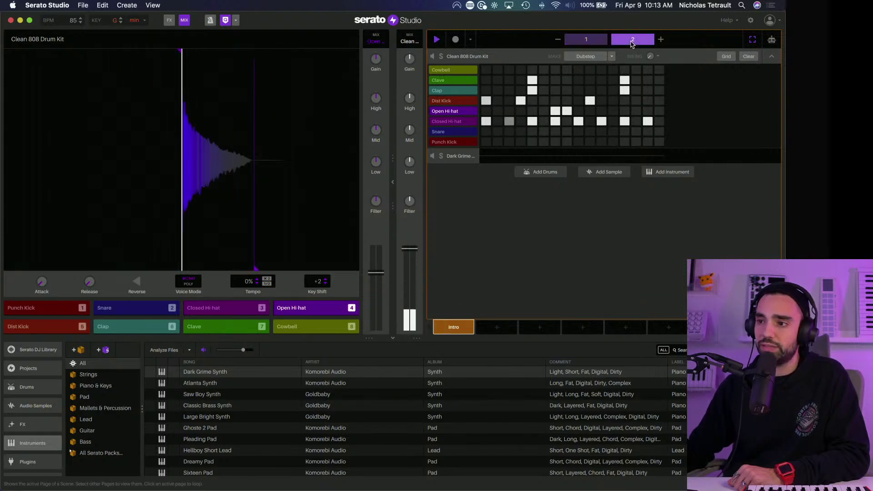
left_click(574, 41)
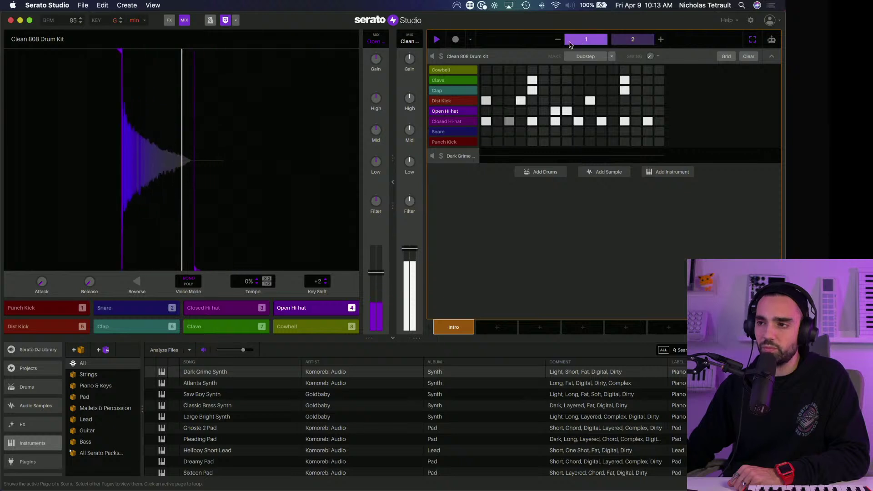
left_click(557, 41)
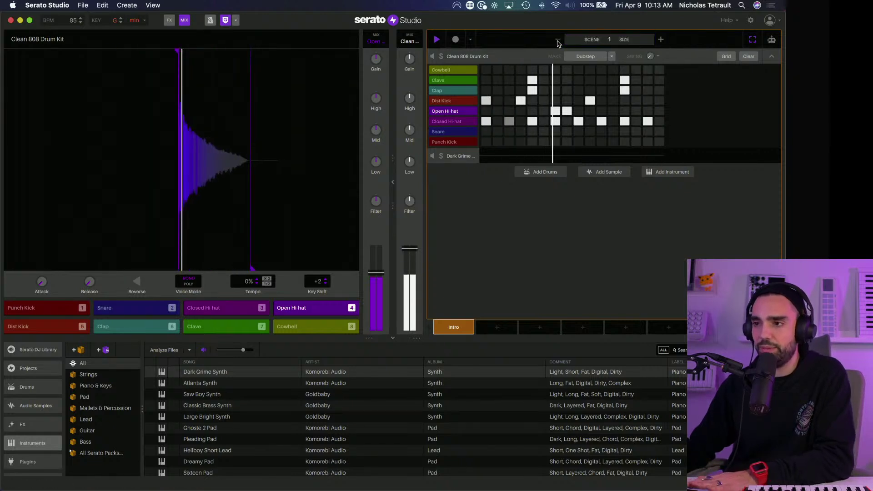
key("space")
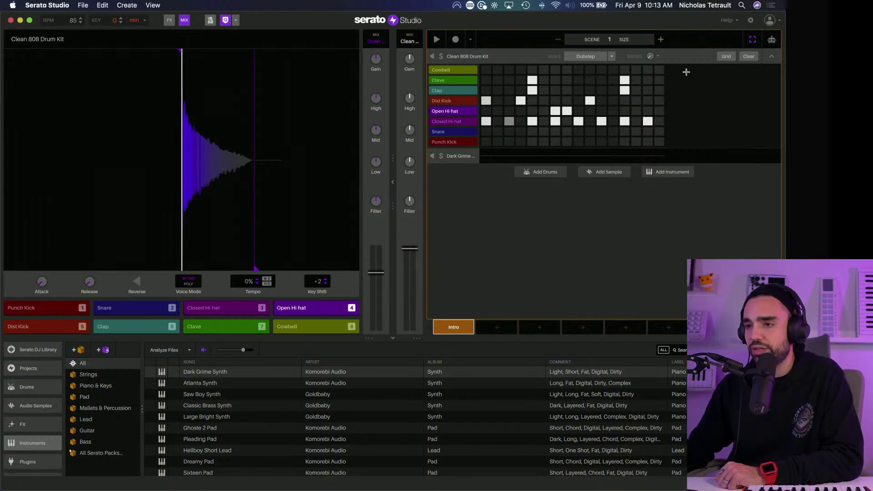
Step: Select all notes in the Clean 808 Drum Kit pattern and clear them
left_click_drag(686, 71, 487, 140)
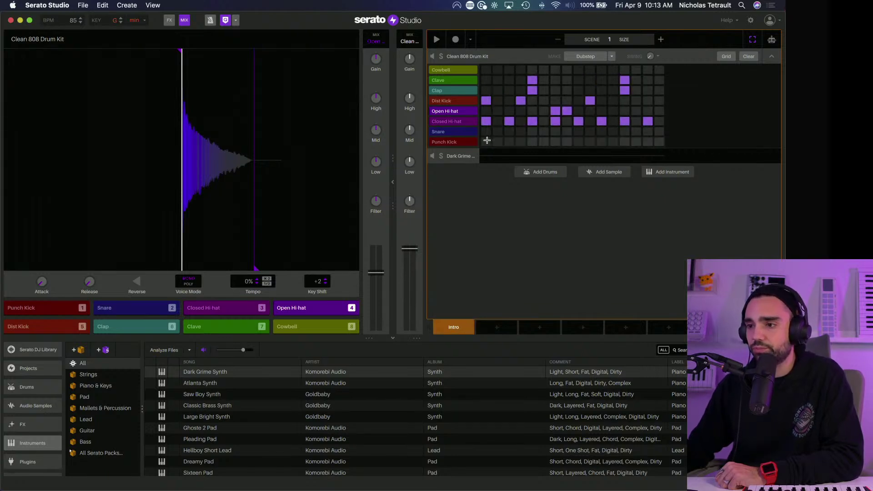
left_click(750, 57)
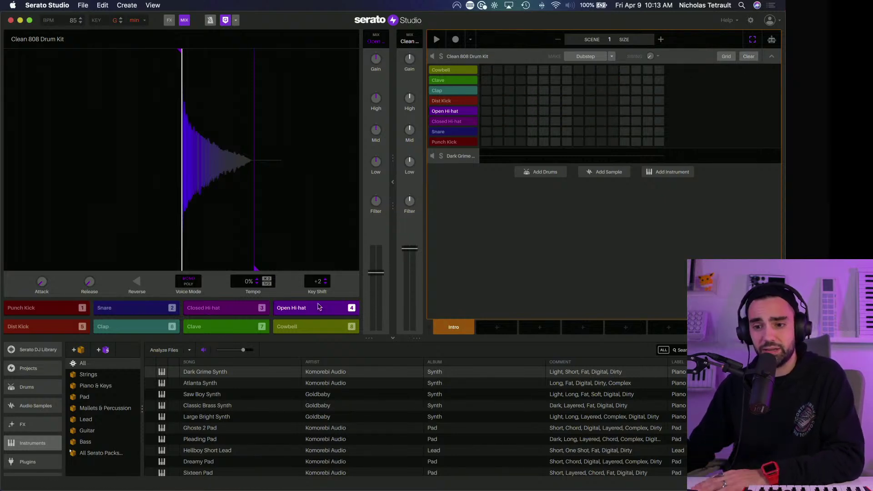
Step: List all drum kits in the drum library and select the Boom Bap Drum Kit
left_click(26, 387)
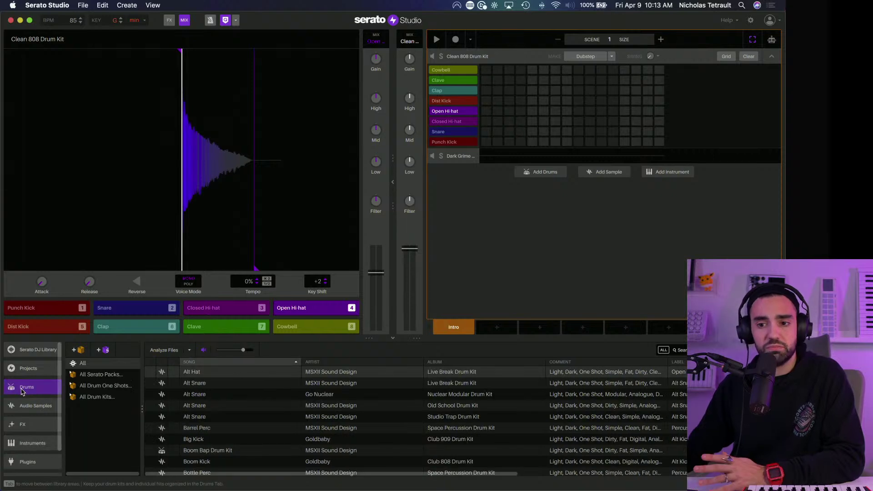
left_click(97, 398)
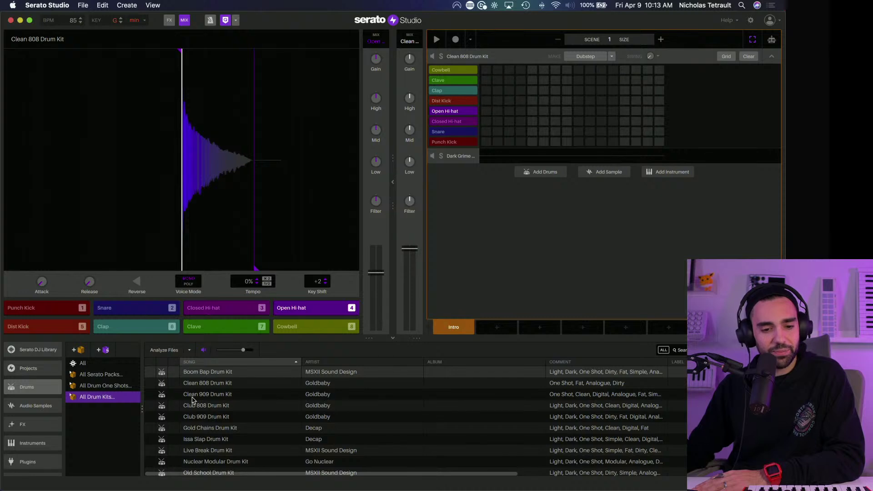
left_click(191, 373)
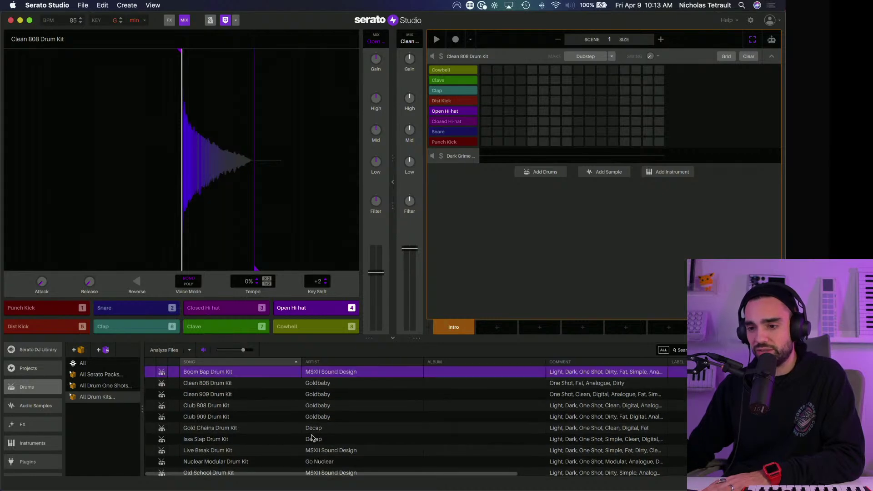
Step: Try the Gold Chains Drum Kit and the Issa Slap Drum Kit in place of the scene's drum kit
left_click(216, 429)
left_click_drag(203, 435, 520, 58)
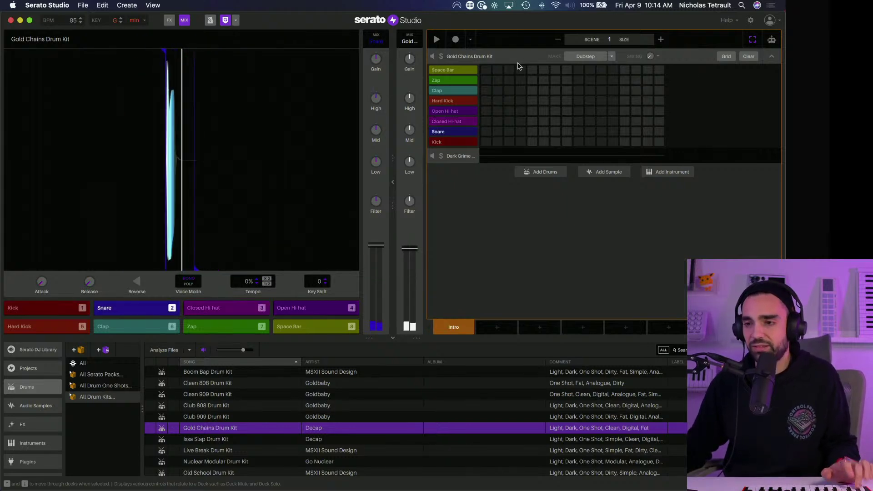
double_click(213, 440)
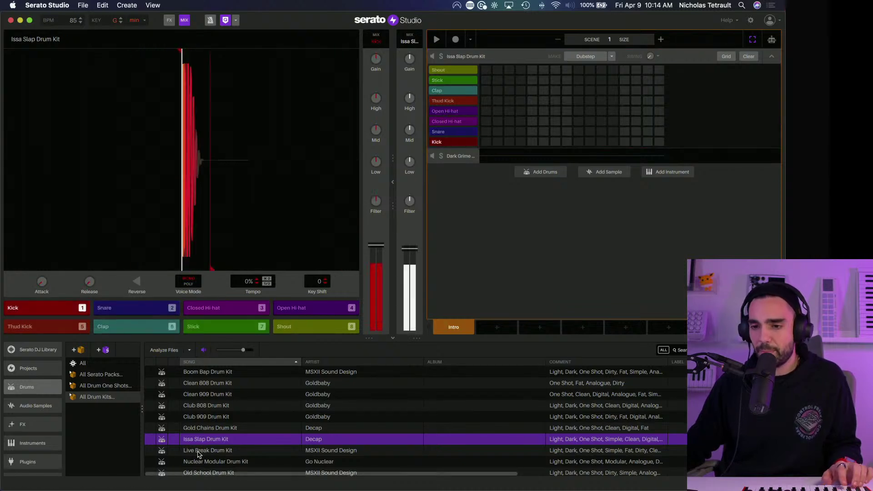
Step: Load the Studio Trap Drum Kit onto the scene's drum track in place of the Issa Slap Drum Kit
scroll(214, 449, "down", 2)
scroll(213, 449, "down", 1)
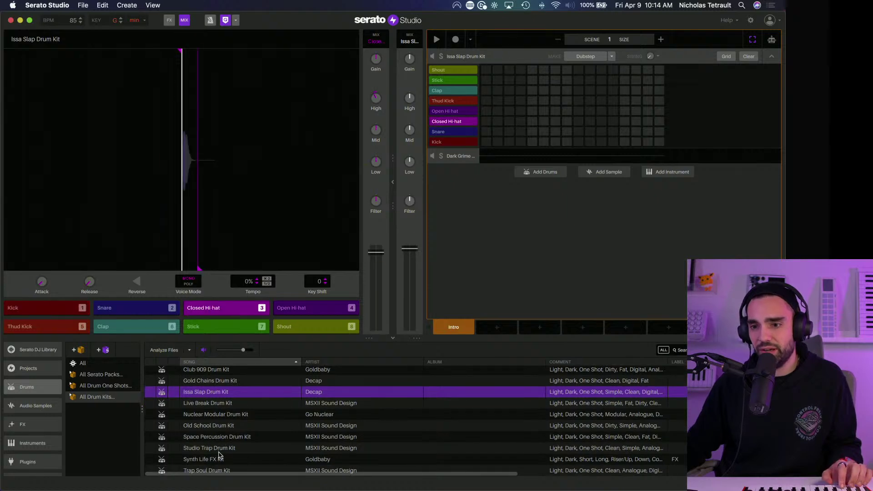
left_click_drag(218, 451, 496, 121)
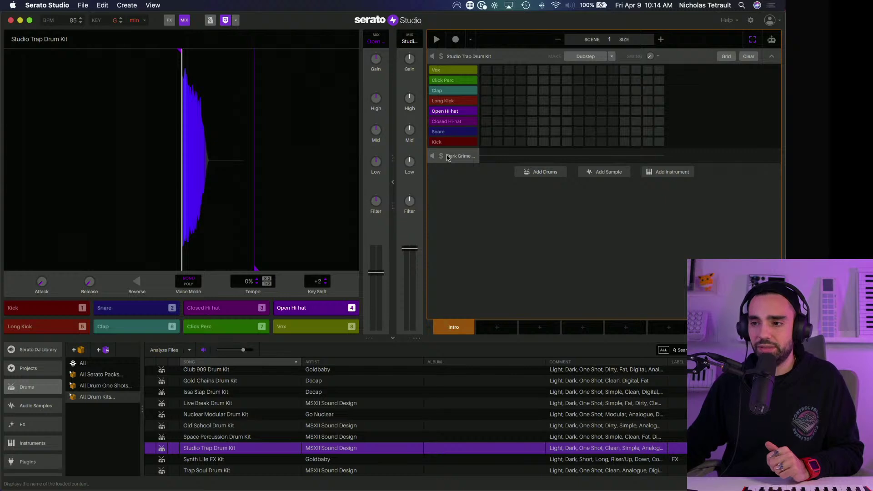
Step: Look at the Dark Grime Synth deck's note grid and return to the Studio Trap Drum Kit
left_click(461, 157)
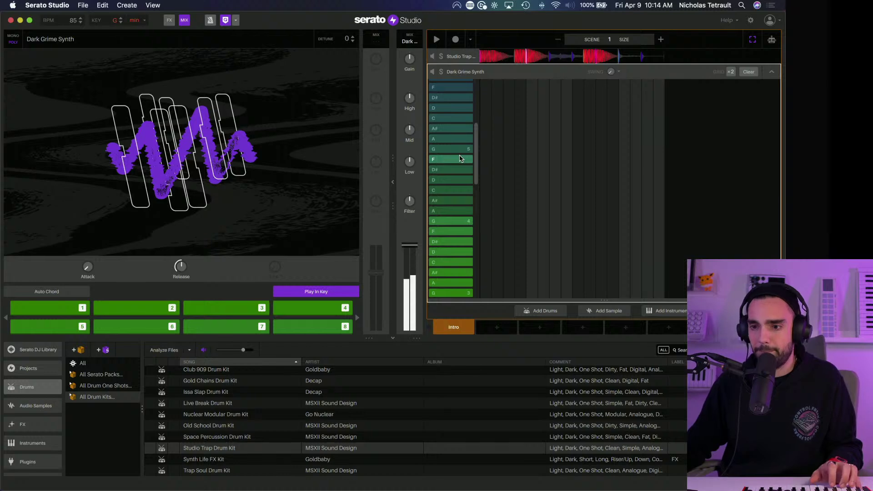
left_click(466, 56)
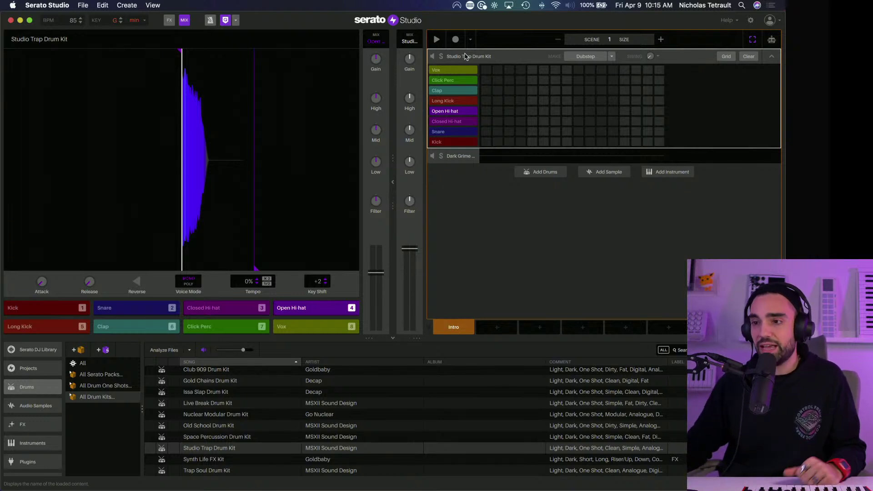
Step: Play the scene with the metronome on and rehearse a kick, snare, hi-hat and click percussion rhythm on the Studio Trap Drum Kit
left_click(437, 40)
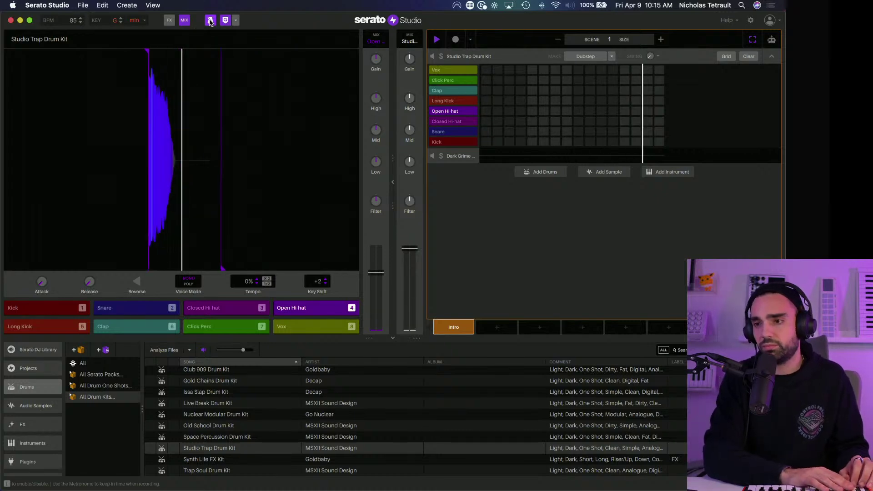
key("1")
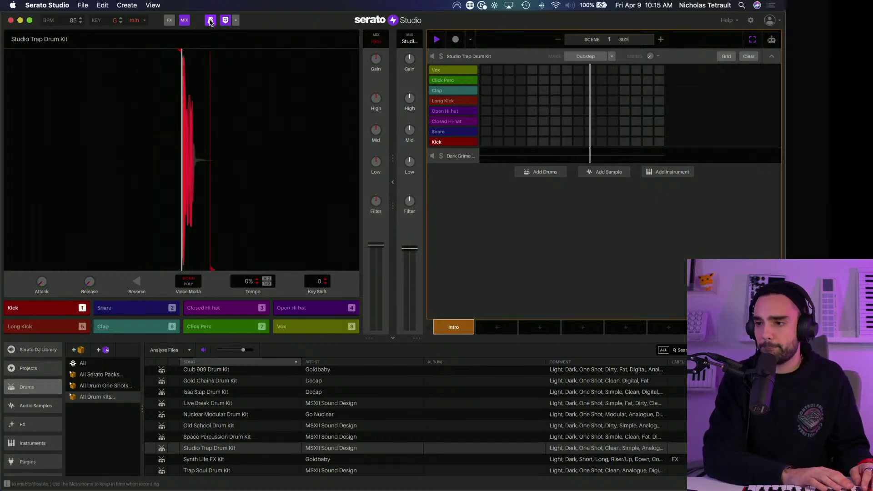
key("3")
key("3")
key("1")
key("3")
key("1")
key("4")
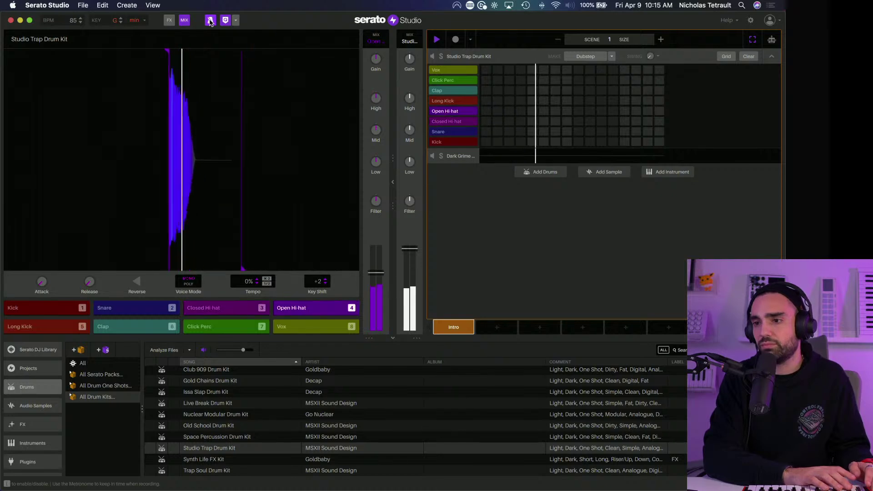
key("3")
key("1")
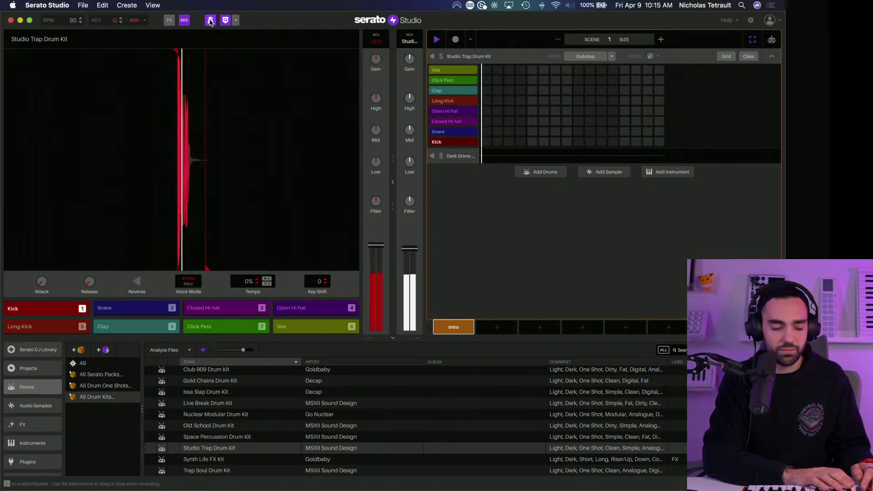
key("4")
key("1")
key("2")
key("4")
key("3")
key("1")
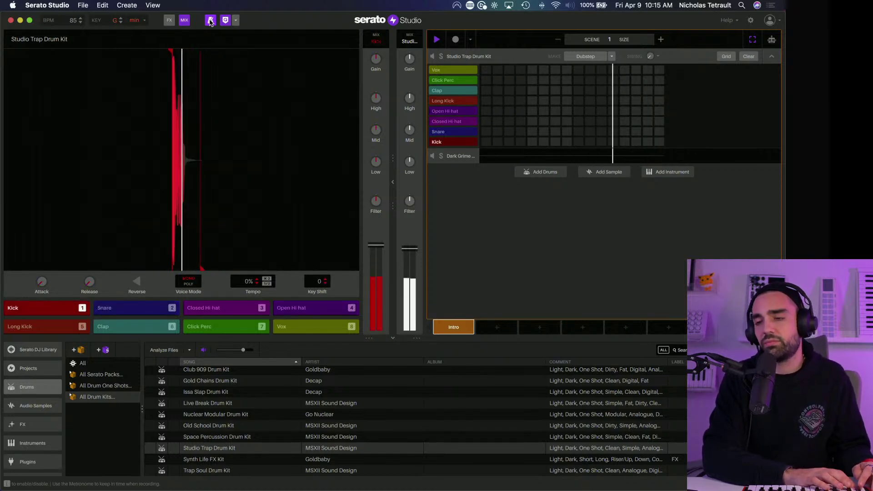
key("4")
key("3")
key("1")
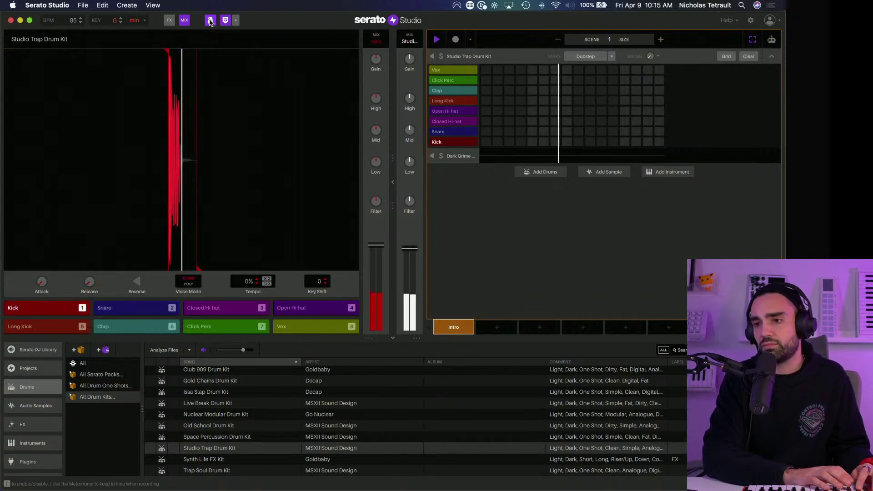
key("3")
key("4")
key("2")
key("3")
key("1")
key("3")
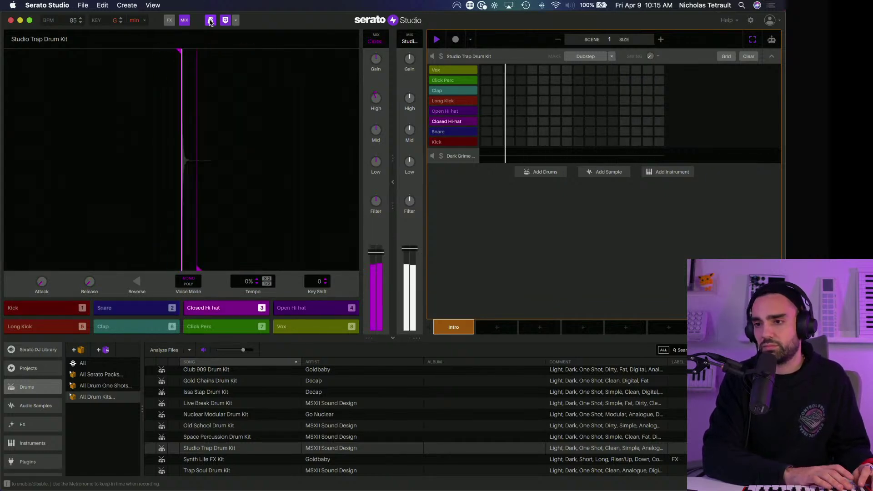
key("1")
key("2")
key("3")
key("5")
key("7")
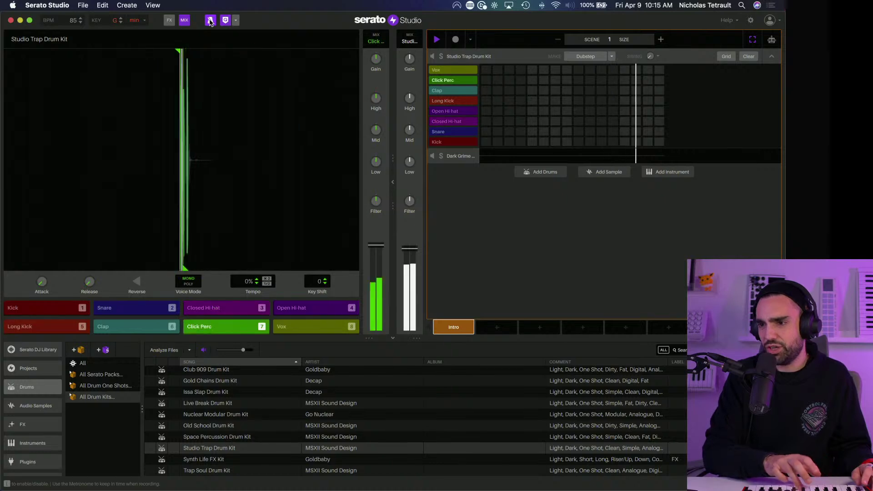
key("1")
key("7")
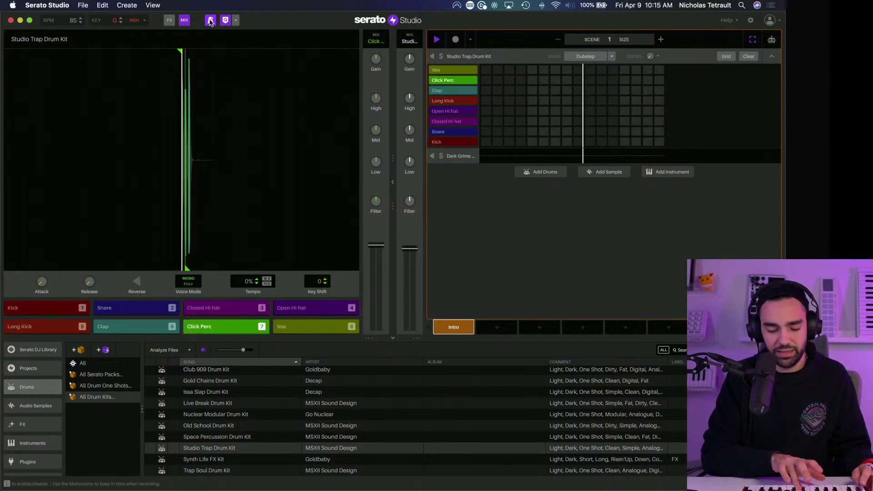
key("1")
key("4")
key("3")
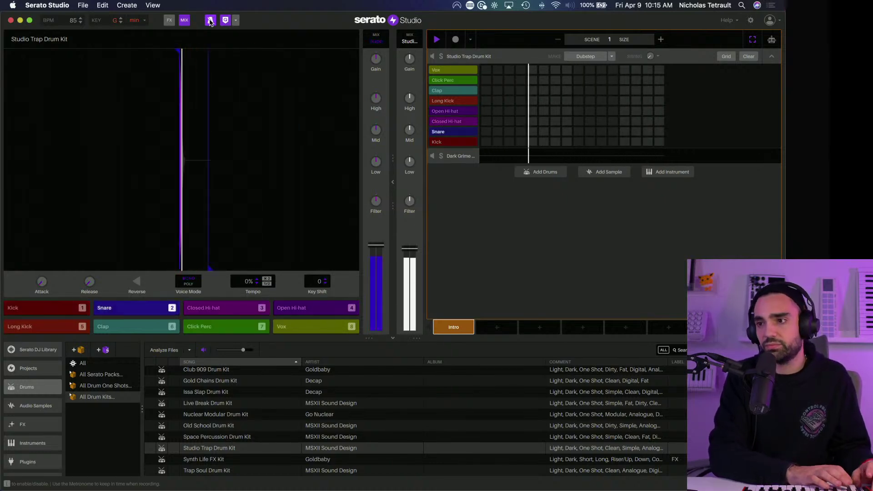
key("1")
key("3")
key("2")
key("3")
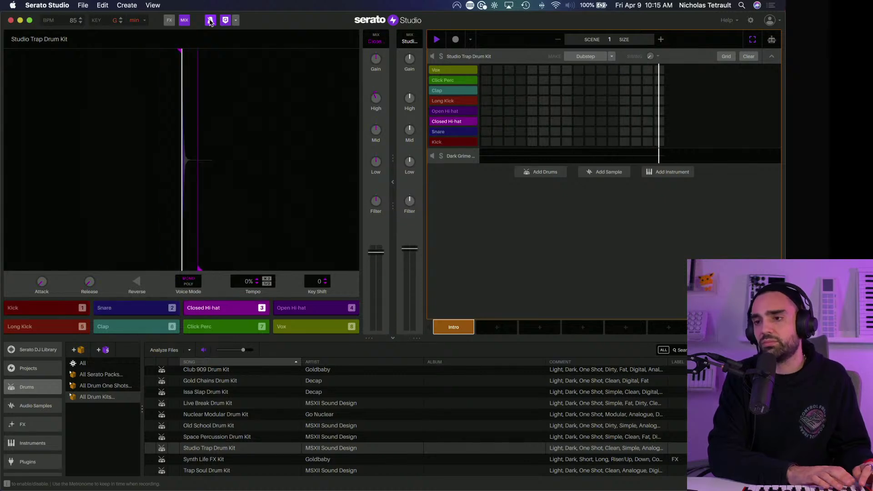
key("4")
key("3")
key("1")
key("2")
key("1")
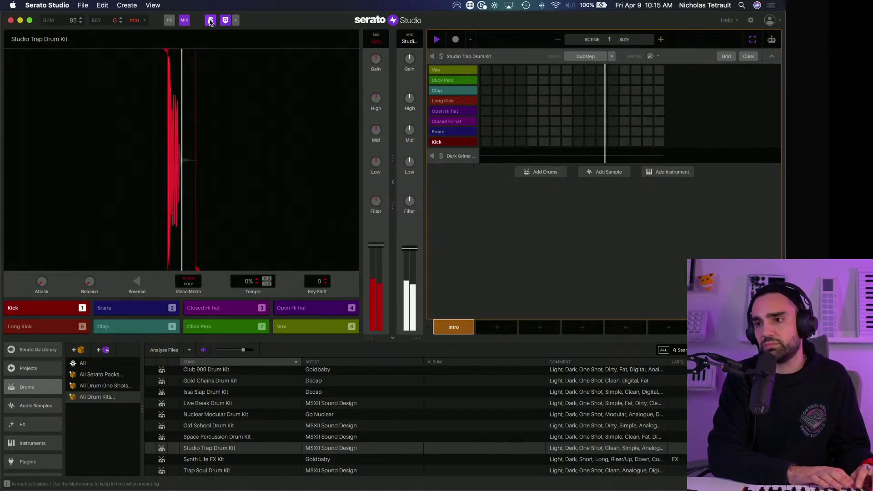
key("1")
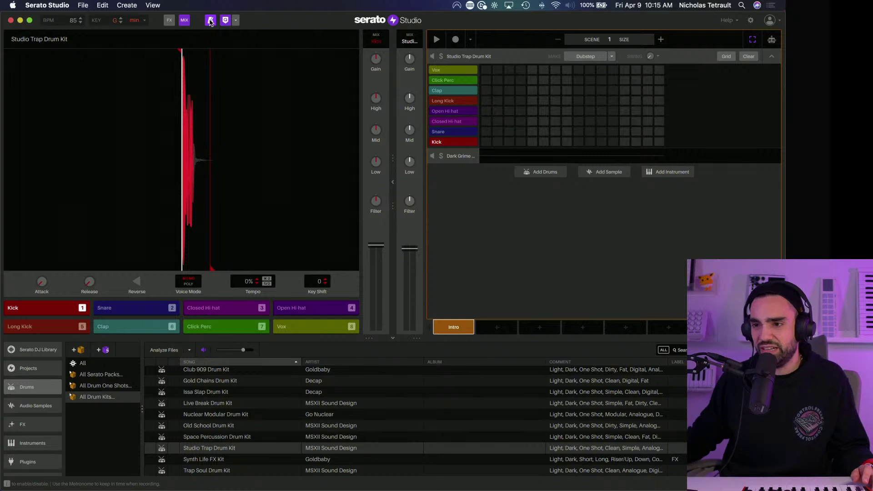
Step: Record a kick, snare and open hi-hat pattern into the drum grid, overdubbing click perc and closed hi-hat in another pass
left_click(455, 40)
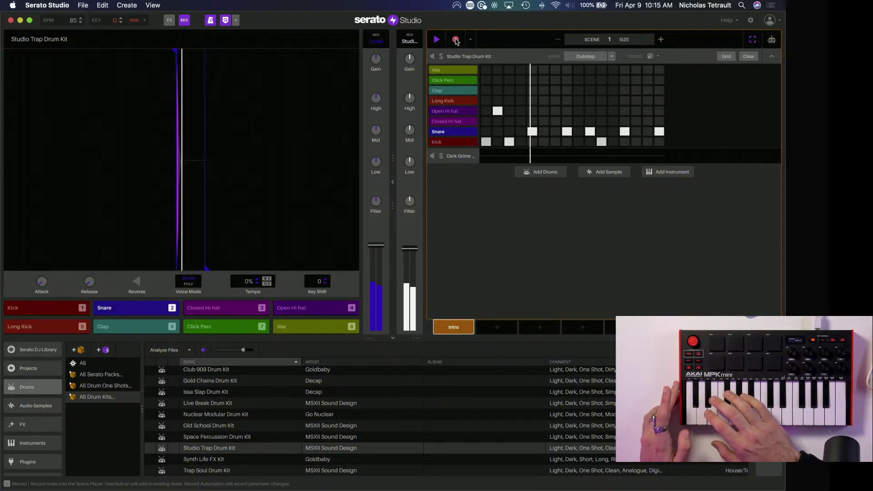
left_click(456, 40)
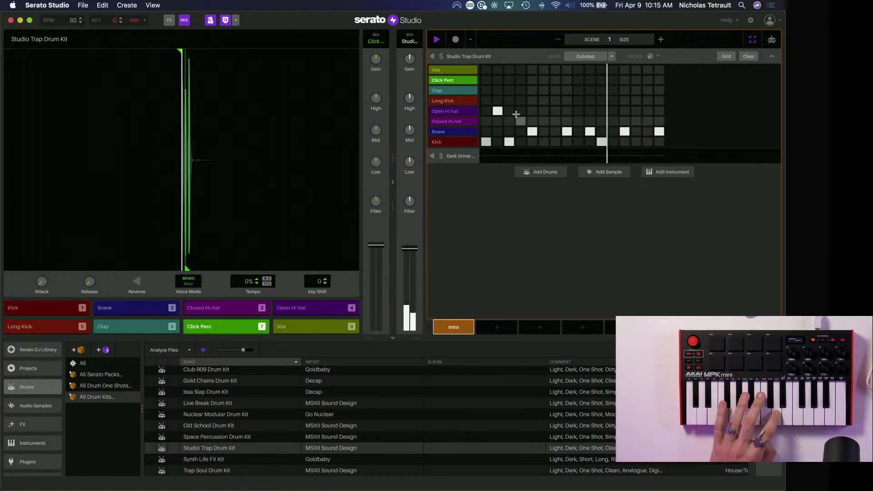
left_click(456, 40)
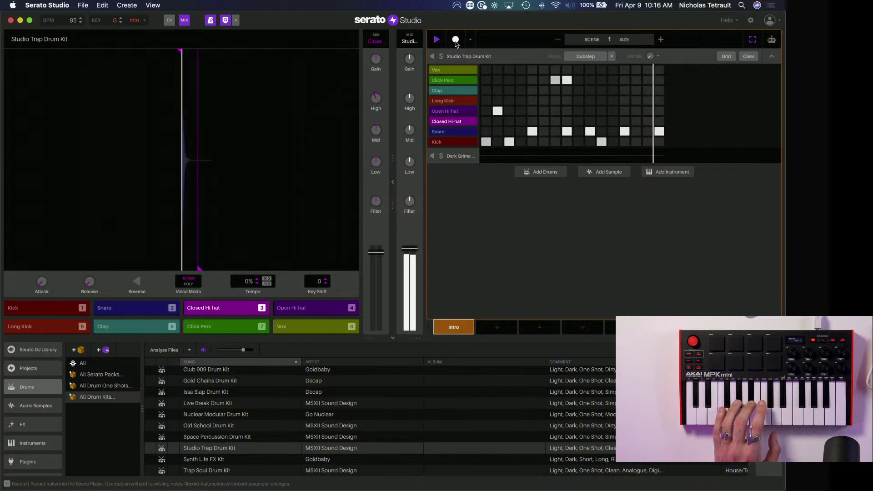
left_click(455, 40)
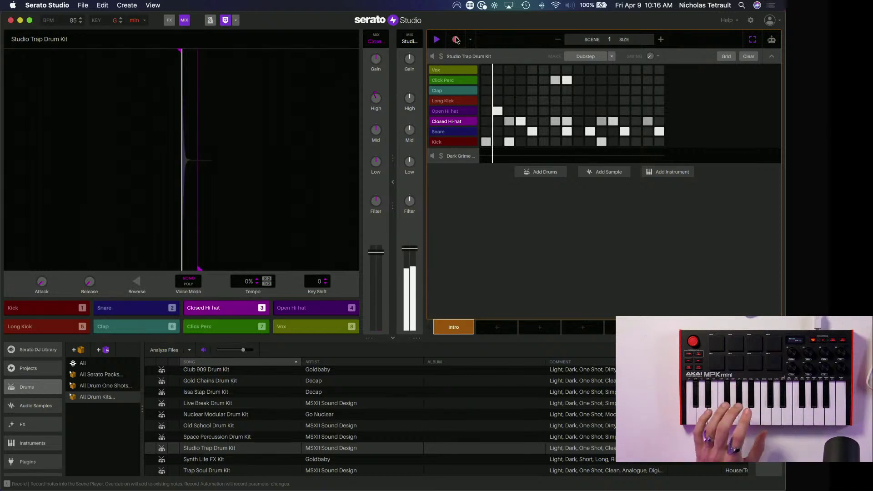
left_click(456, 40)
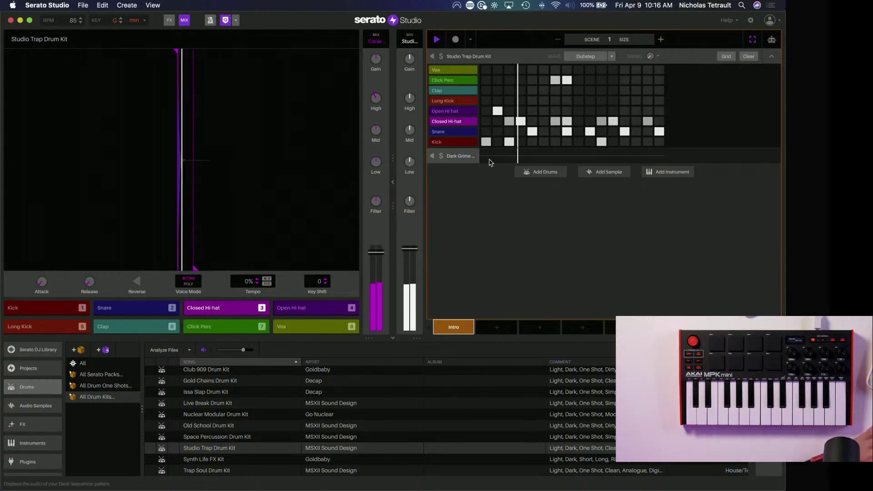
Step: Select the Dark Grime Synth deck and collapse its note grid in the scene
left_click(459, 157)
left_click(458, 169)
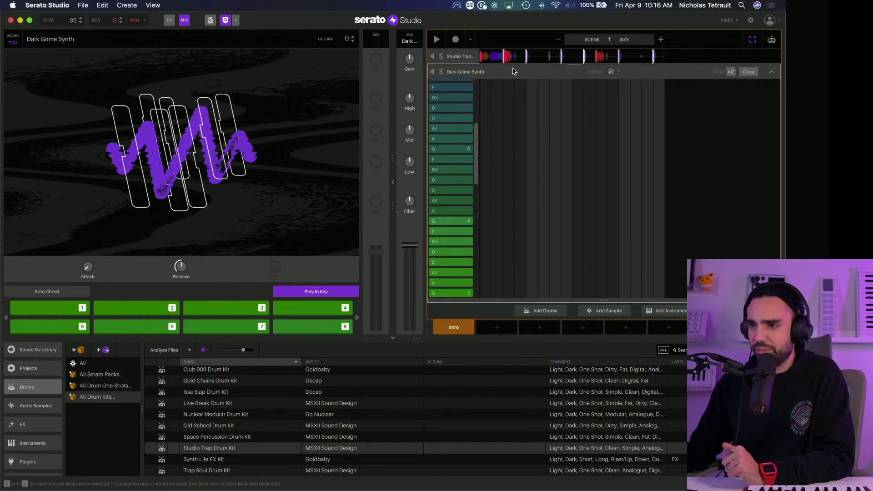
left_click(771, 71)
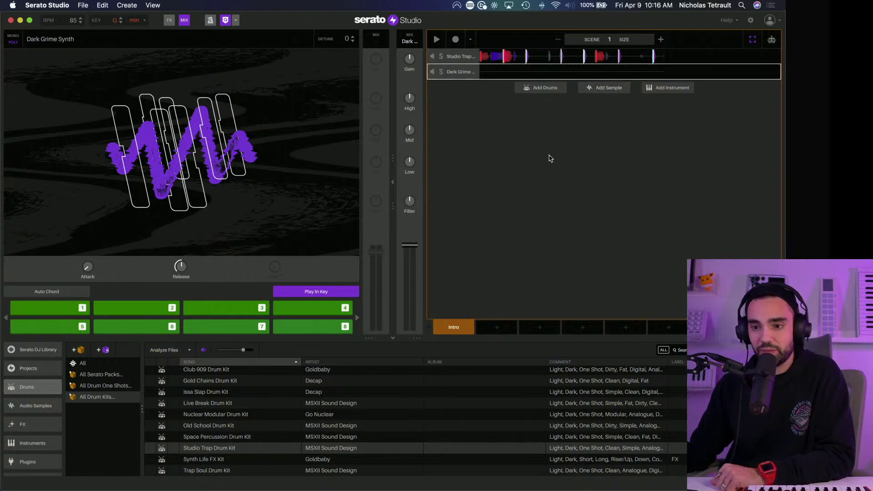
Step: Browse the library's files to the TAETRO SSD drive and expand its Sample Packs folder
scroll(23, 436, "down", 2)
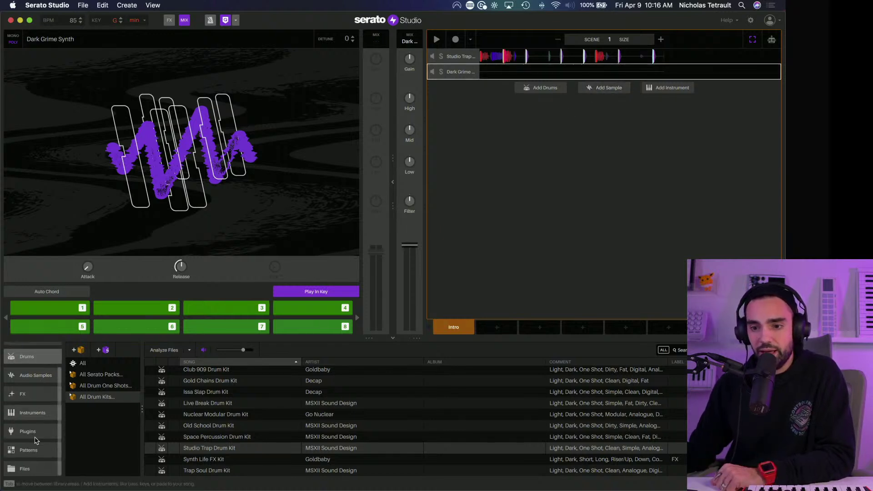
left_click(38, 469)
left_click(93, 404)
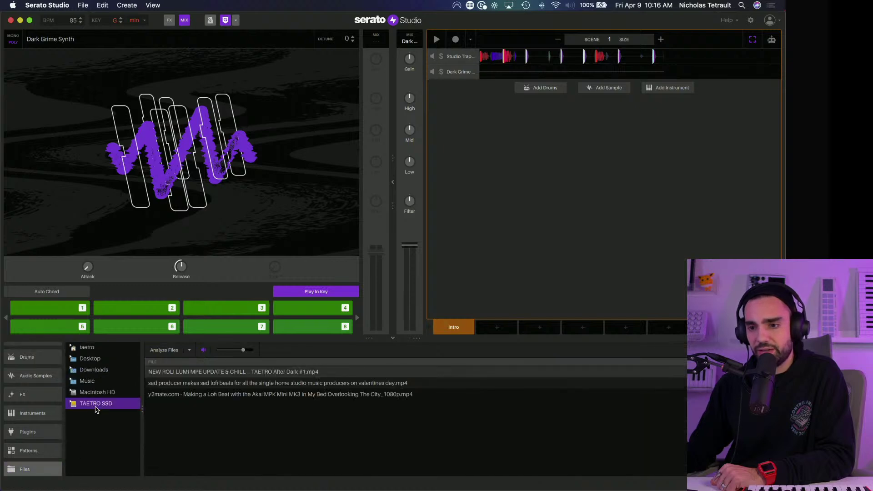
left_click(71, 404)
scroll(82, 411, "down", 5)
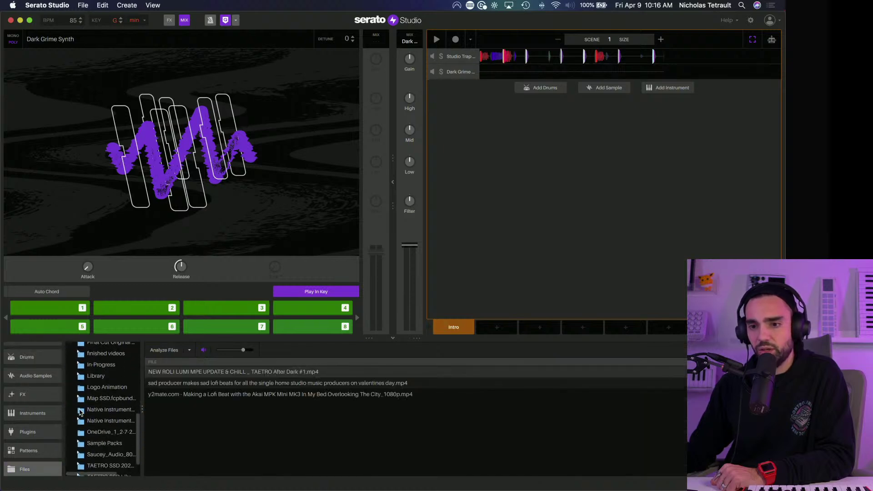
left_click(94, 431)
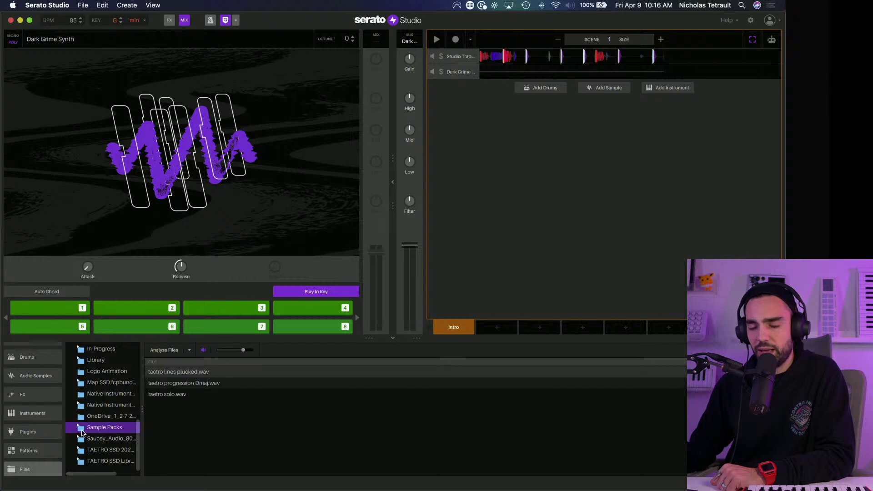
left_click(78, 427)
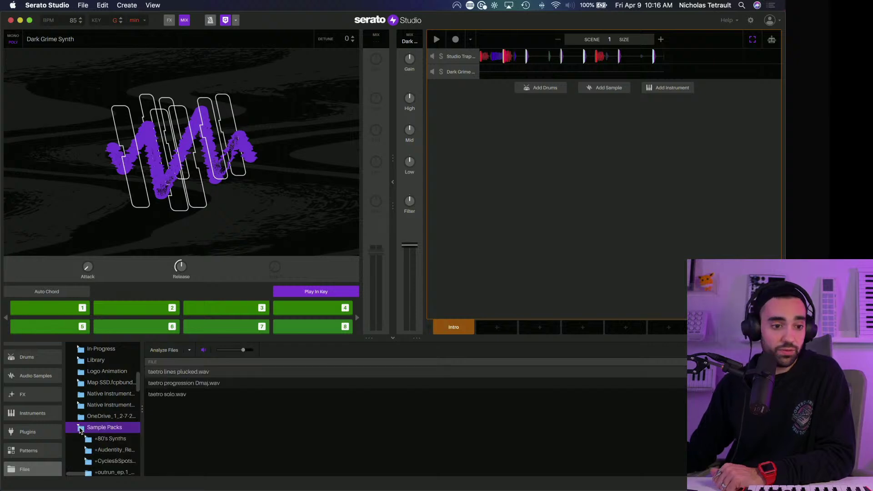
Step: Find the Blue Dream pack among the sample packs and list the loops in its Guitar folder
scroll(91, 429, "down", 3)
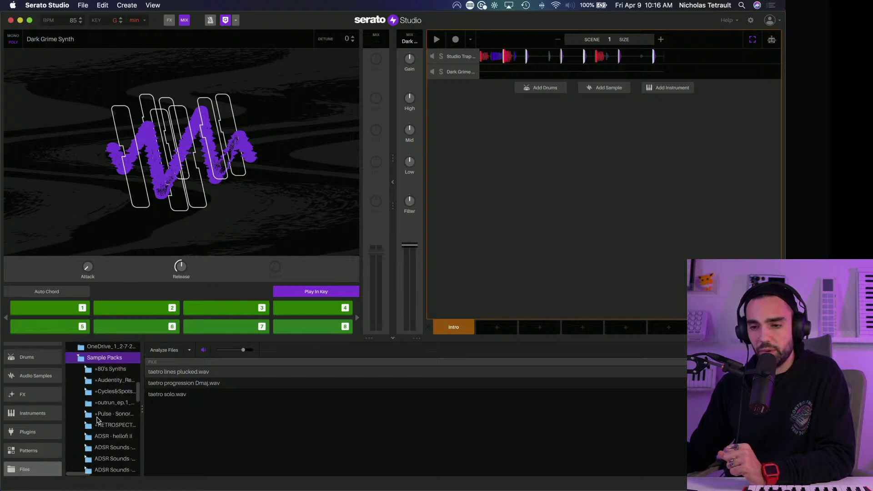
scroll(97, 420, "down", 1)
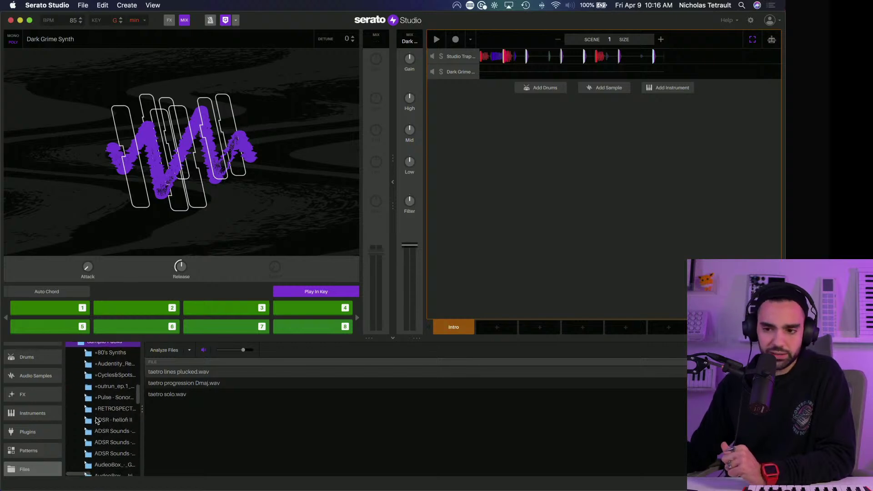
scroll(97, 420, "down", 1)
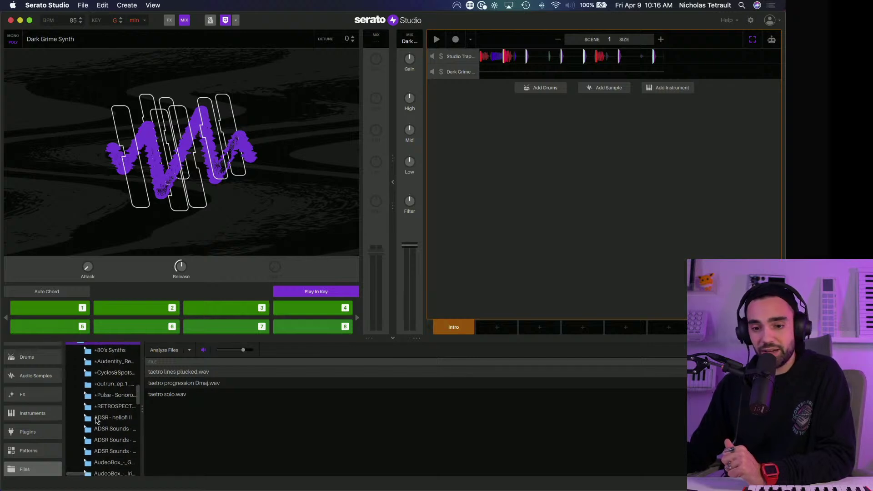
scroll(97, 421, "down", 2)
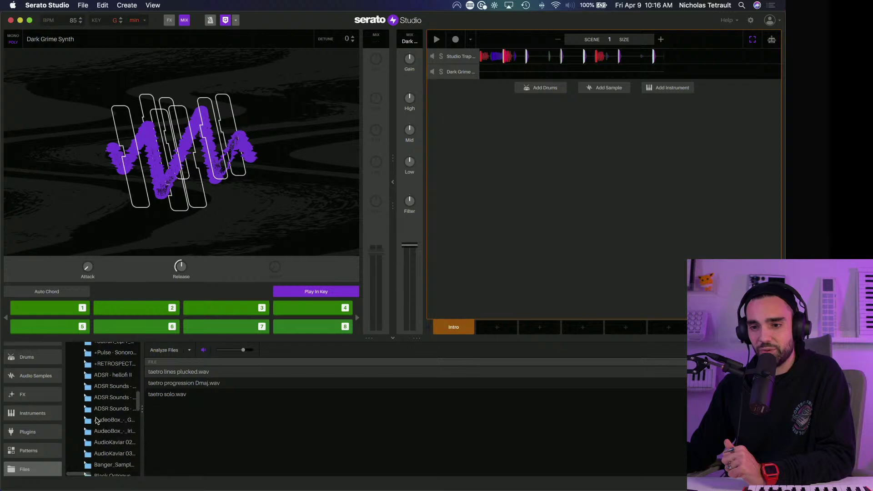
scroll(97, 421, "down", 10)
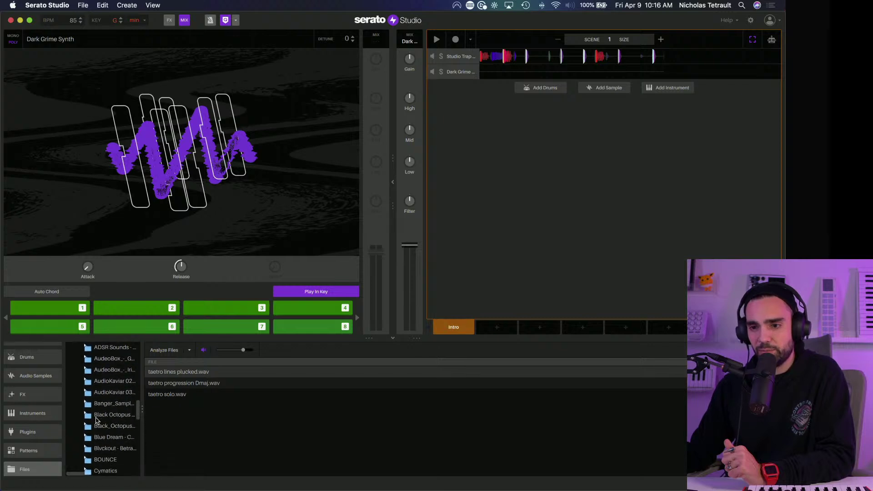
scroll(95, 430, "down", 1)
left_click(105, 423)
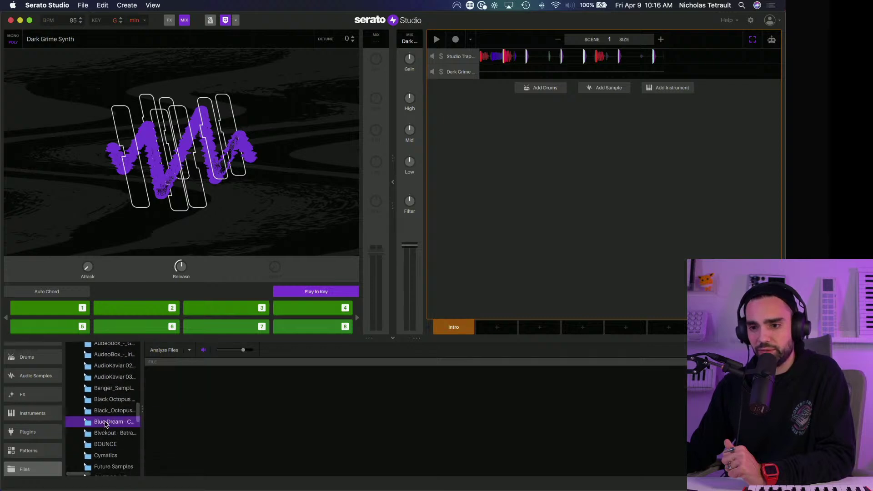
left_click(85, 422)
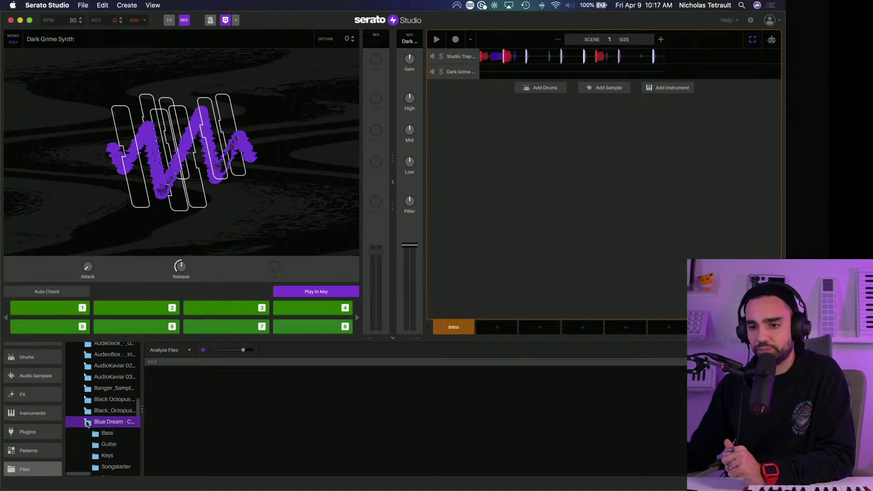
scroll(96, 426, "down", 3)
left_click(104, 410)
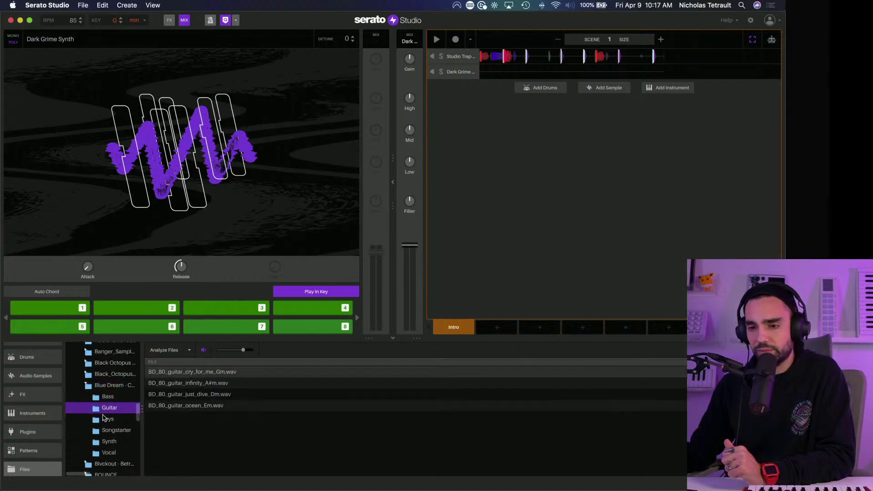
Step: Audition the four guitar loops in the Blue Dream pack, including BD_80_guitar_cry_for_me_Gm and BD_80_guitar_infinity_A#m
left_click(191, 372)
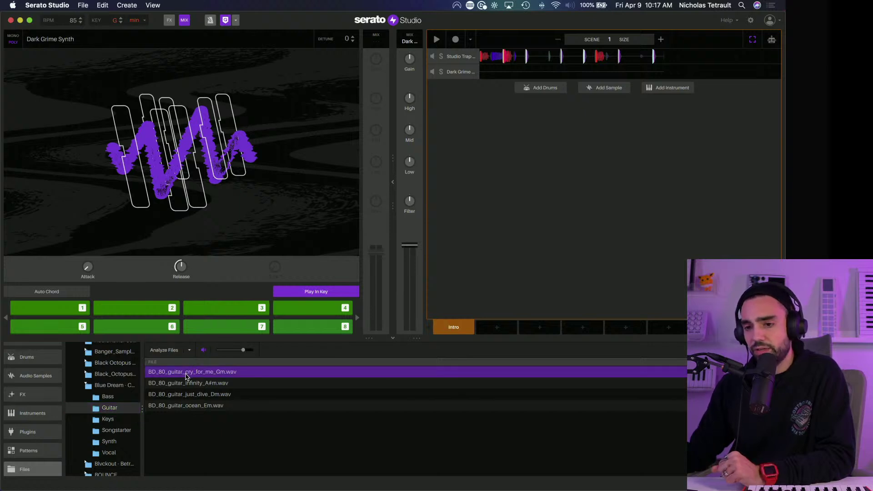
left_click(181, 384)
left_click(183, 395)
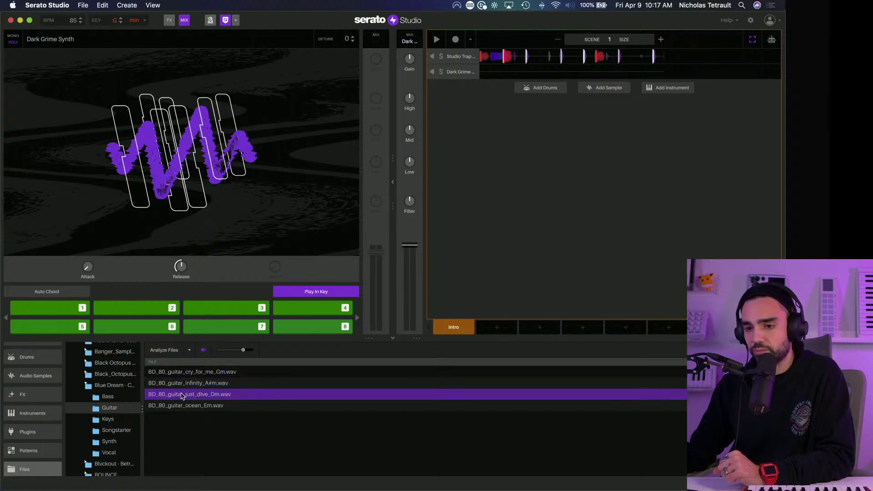
left_click(183, 406)
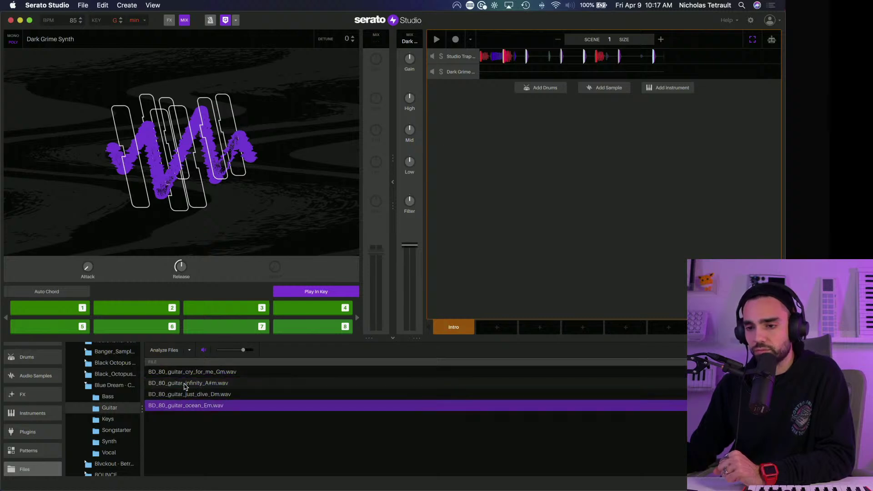
left_click(185, 384)
Step: Audition piano and Rhodes loops in the Blue Dream pack's Keys folder, including BD_80_rhodes_relay_Cm, BD_120_piano_bath_house_Bm and BD_120_piano_kaytra_Fm
left_click(109, 419)
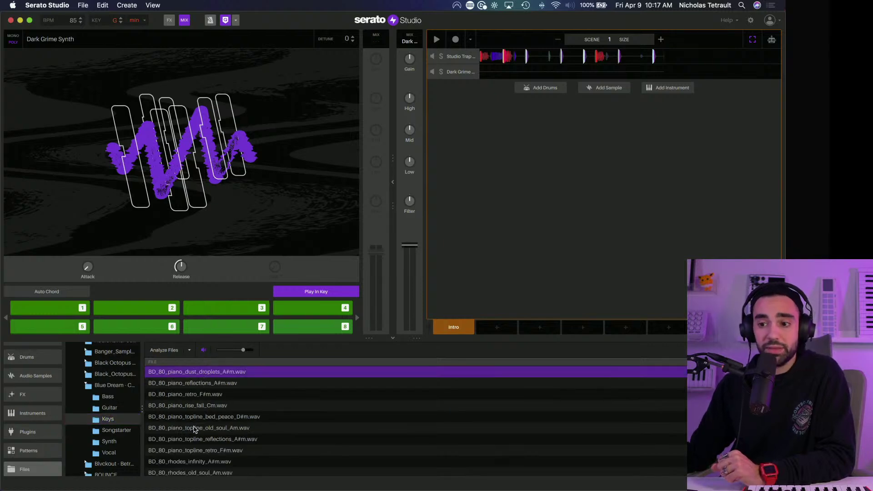
scroll(195, 428, "down", 4)
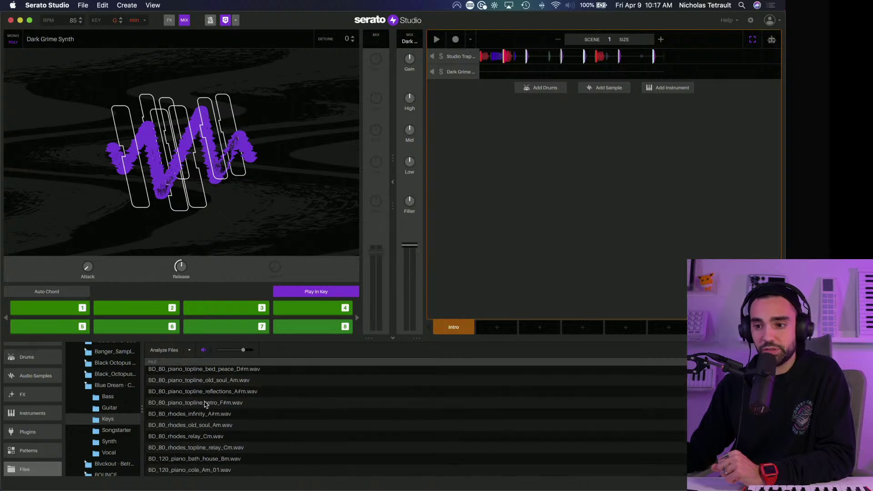
left_click(201, 403)
left_click(185, 437)
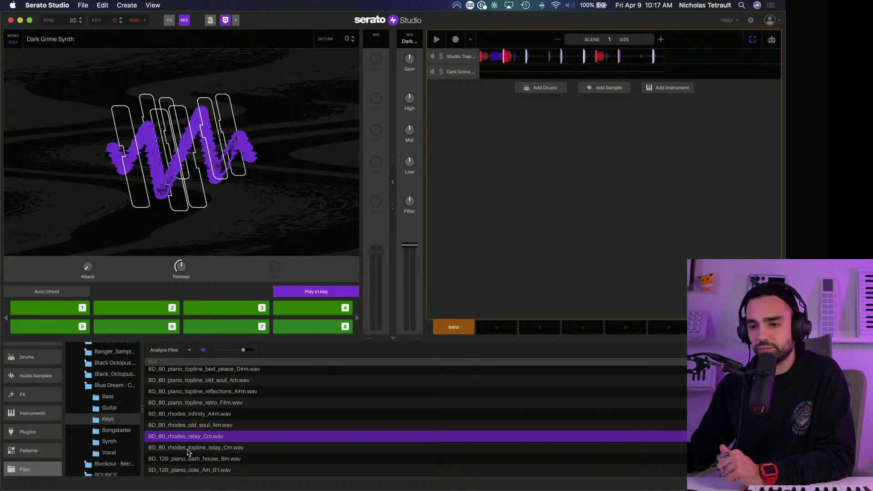
left_click(187, 451)
scroll(187, 448, "down", 2)
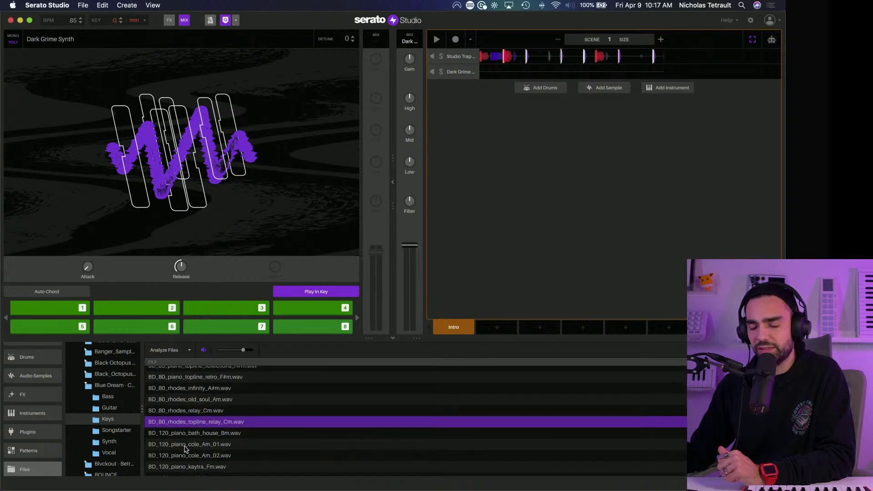
left_click(190, 432)
scroll(189, 437, "down", 2)
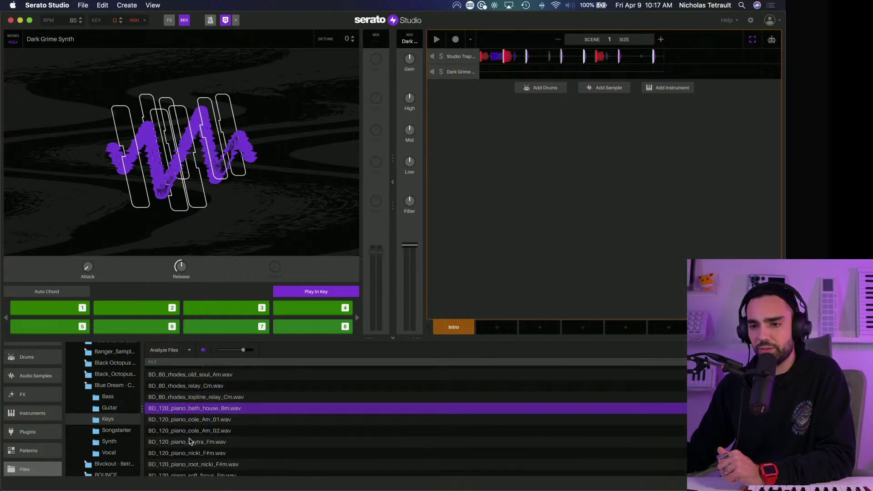
scroll(191, 441, "down", 2)
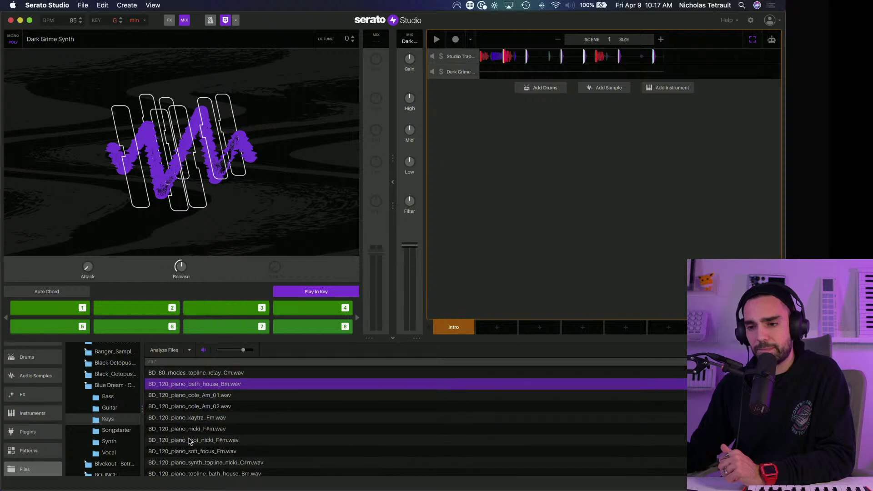
scroll(191, 441, "up", 2)
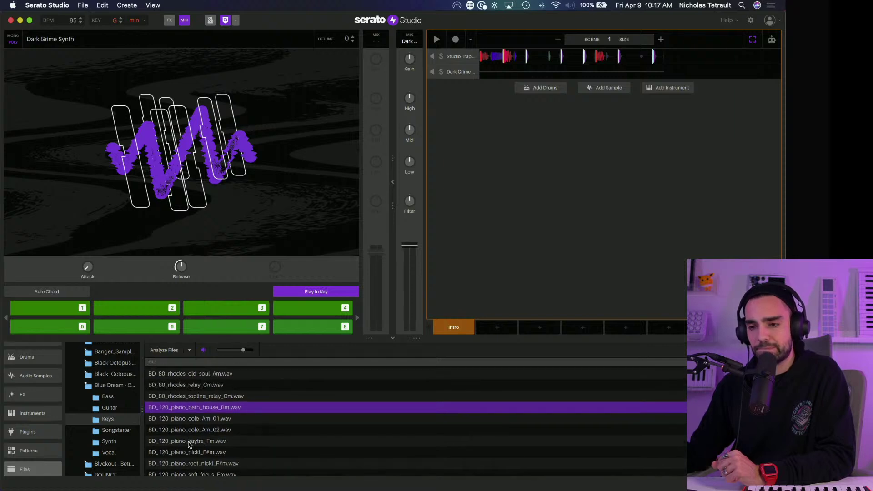
left_click(190, 442)
scroll(188, 444, "down", 3)
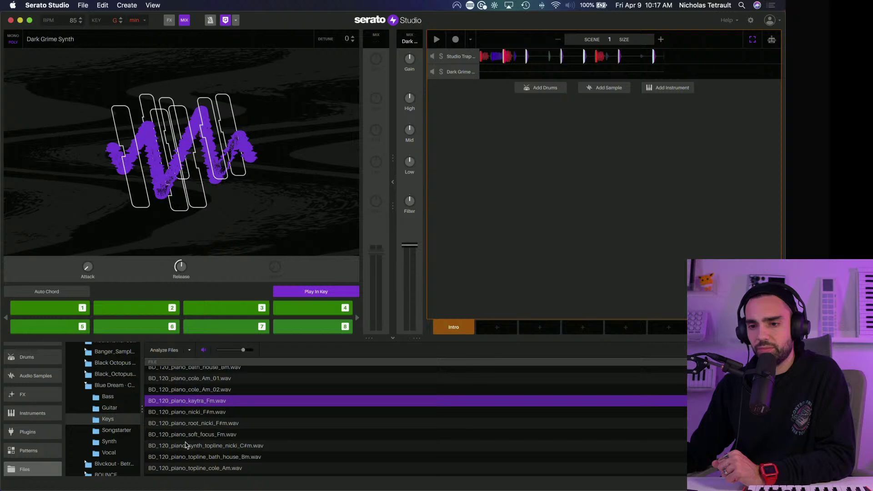
Step: Audition loops in the Blue Dream pack's Synth folder and add BD_120_synth_chords_aiko_Am.wav to the scene as a new sample deck
left_click(110, 441)
left_click(185, 395)
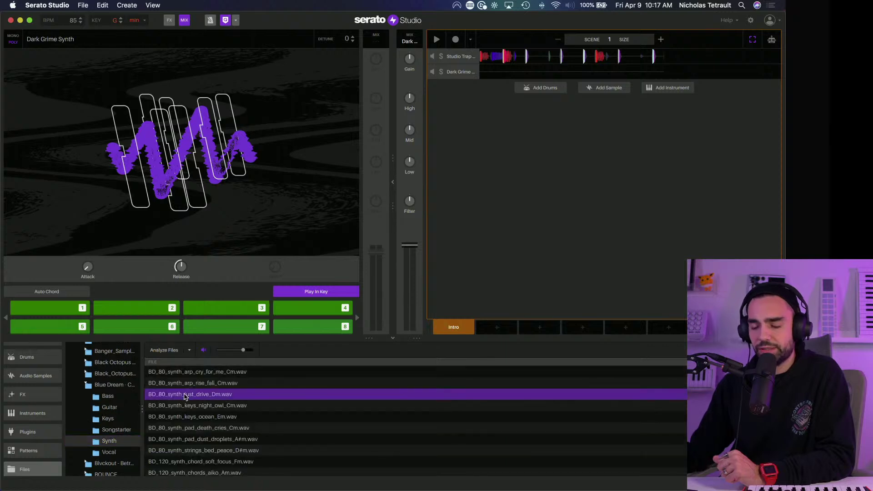
left_click(191, 429)
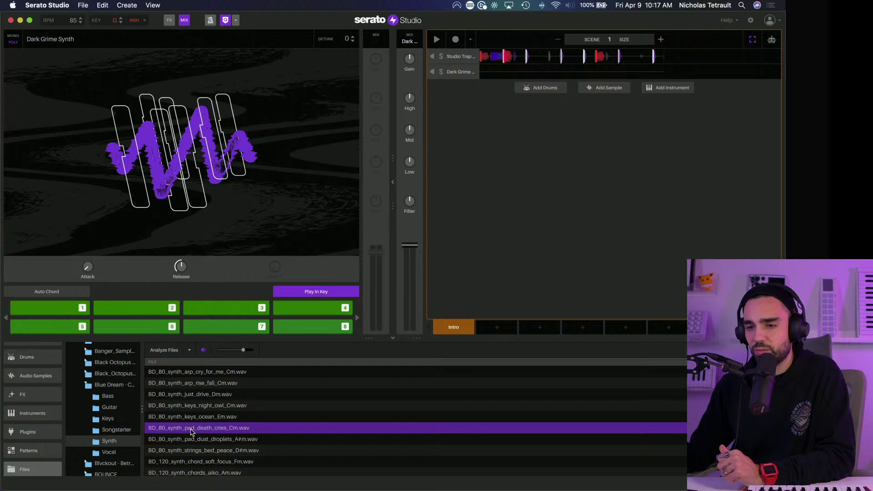
scroll(191, 431, "down", 3)
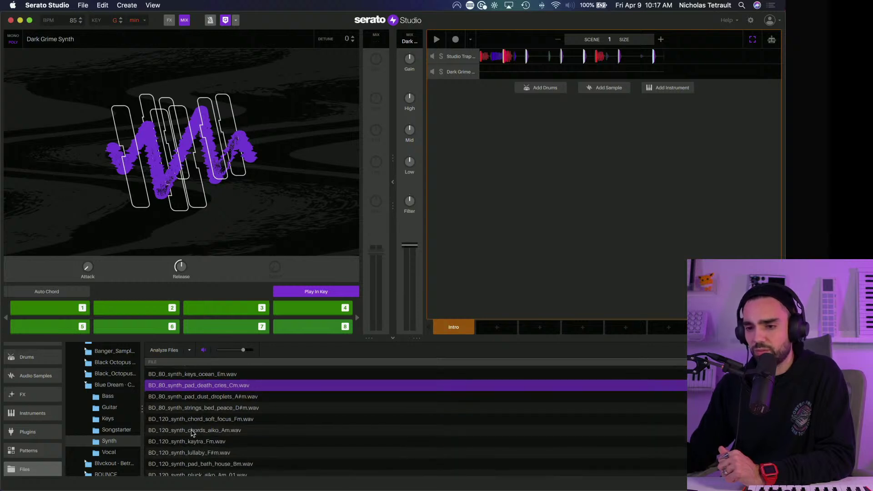
left_click(191, 431)
scroll(191, 433, "down", 2)
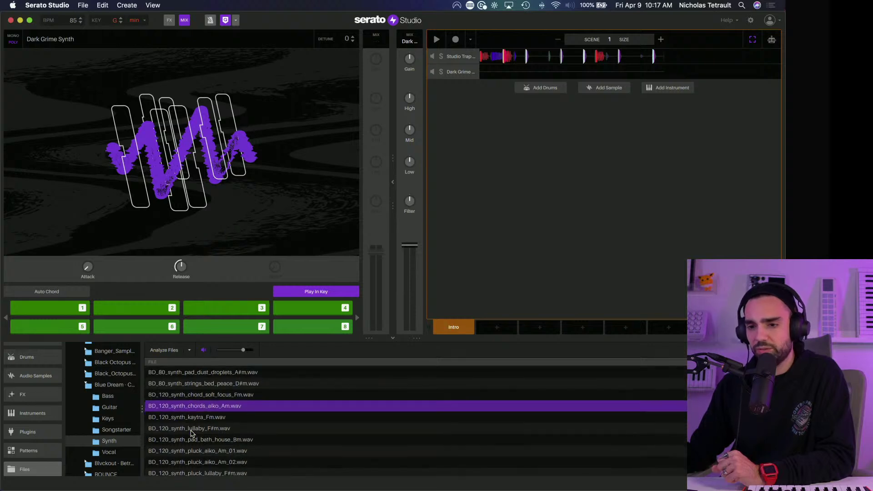
left_click_drag(178, 411, 512, 163)
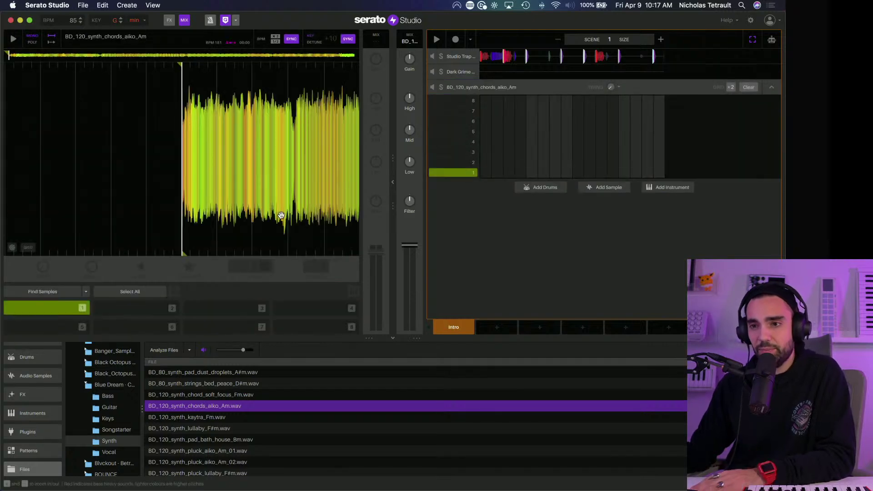
Step: Set cue points on pads 3, 5, 4 and 2 of the synth chords sample while playing through it
key("3")
key("1")
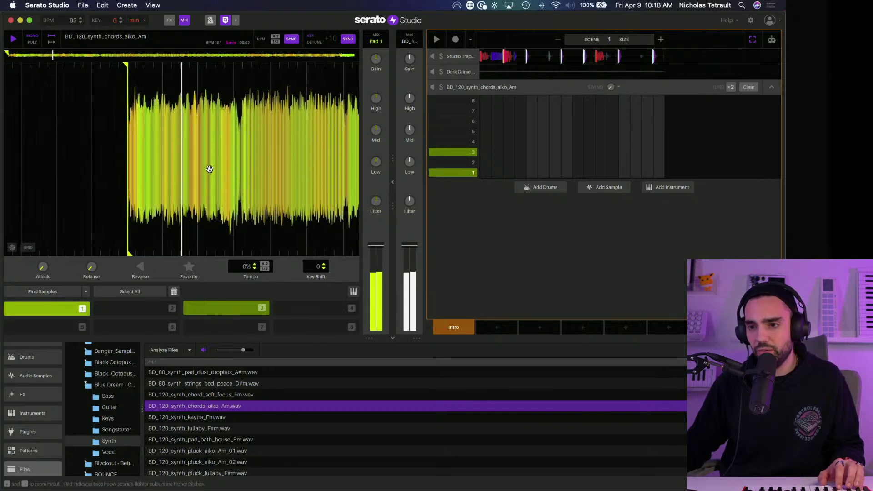
key("5")
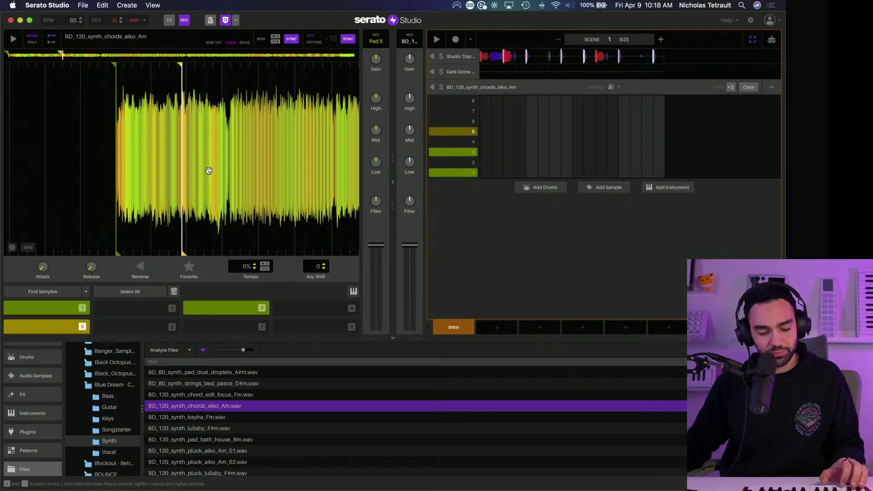
key("4")
key("3")
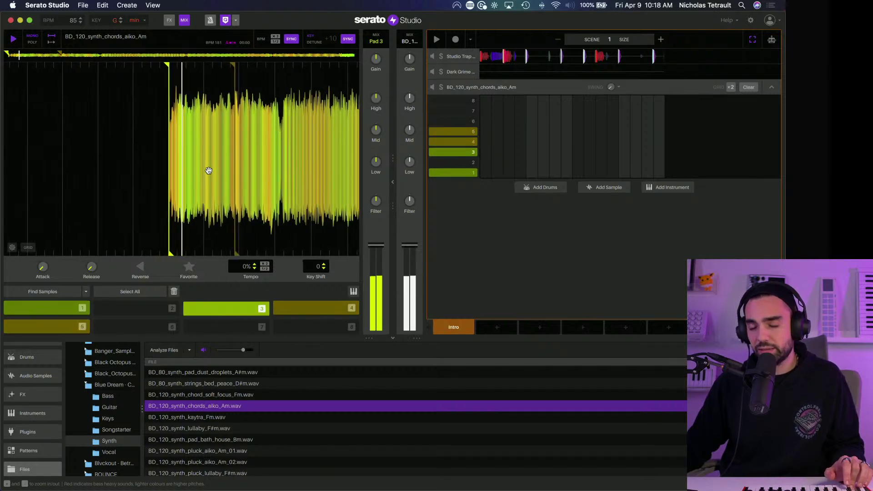
key("4")
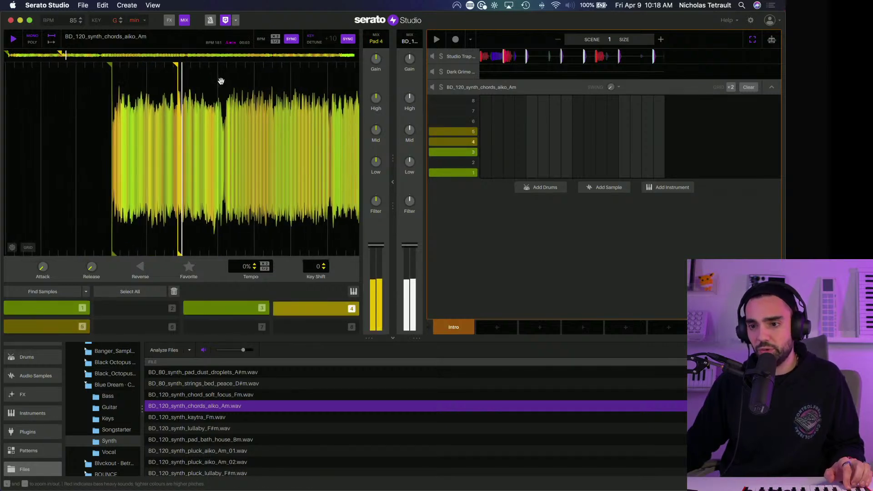
key("1")
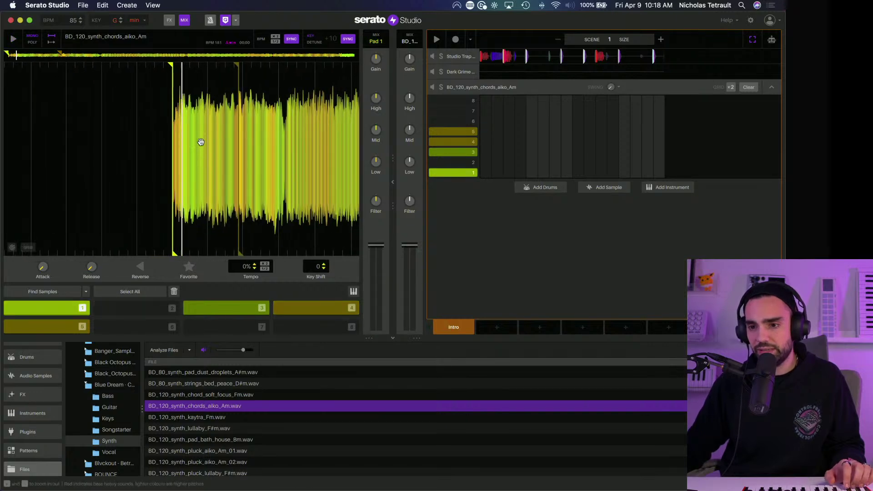
key("2")
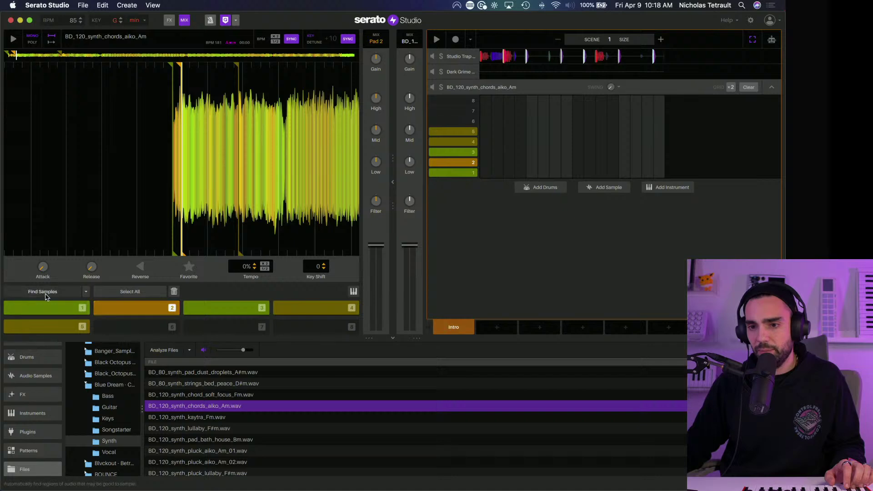
Step: Audition the synth chords cues on pads 1, 3 and 2, and stop playback
key("1")
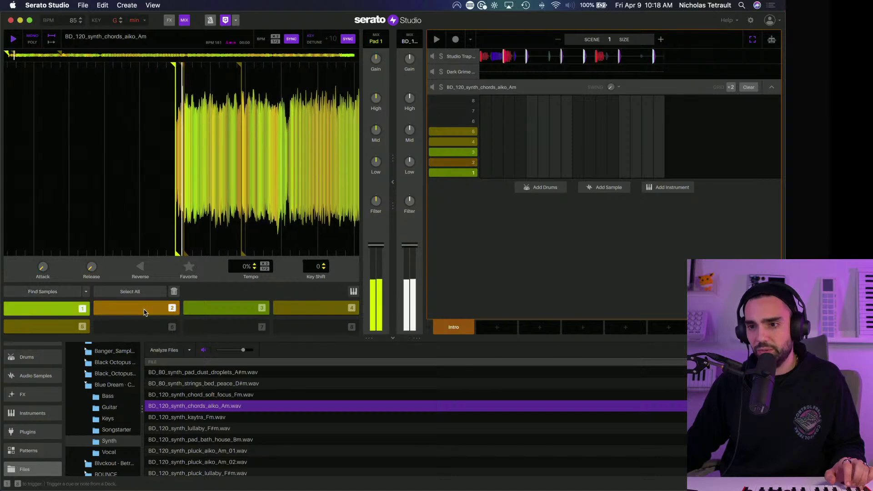
key("3")
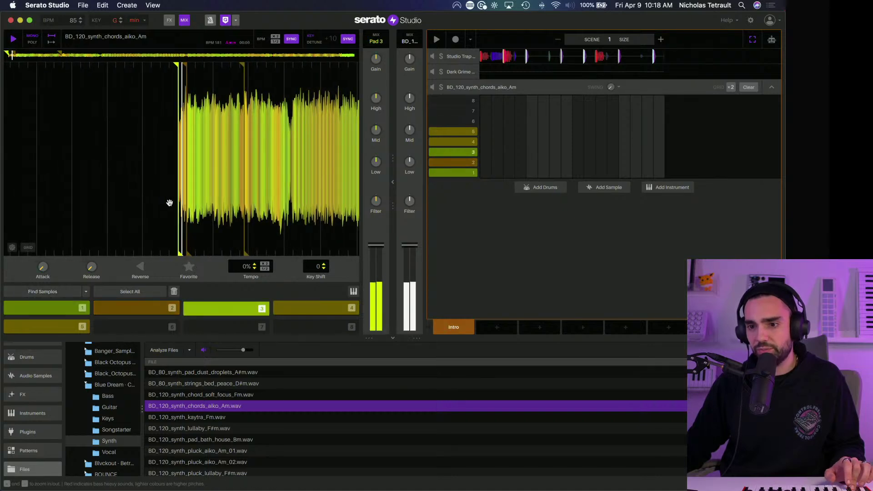
key("2")
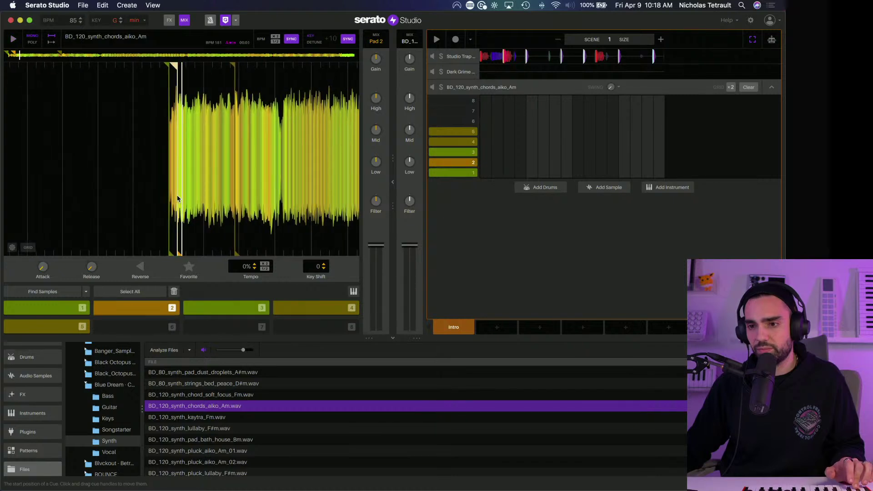
key("1")
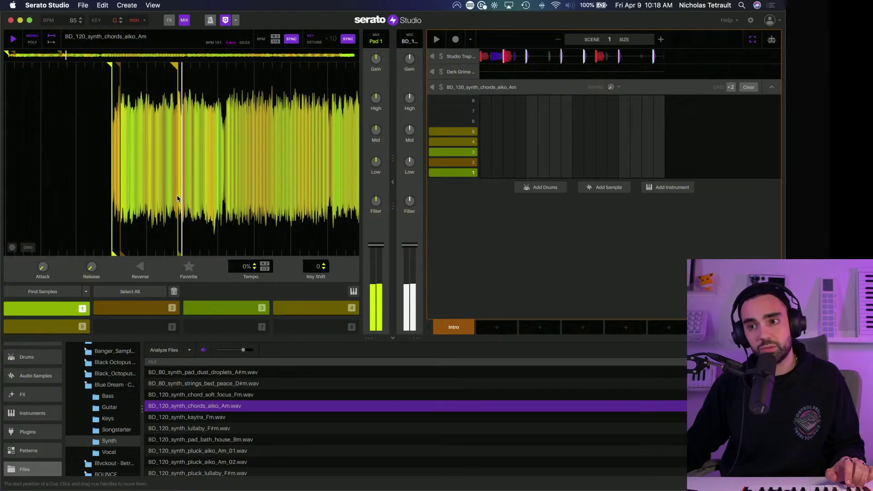
key("space")
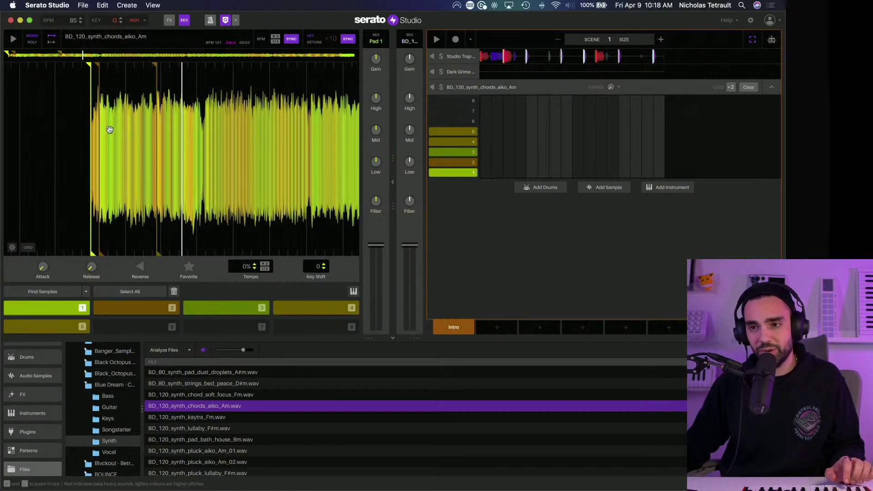
Step: Give pad 2's cue an end point, shift its start to the second chord section, extend its end and audition it
mouse_move(100, 130)
left_mouse_down()
mouse_move(187, 133)
mouse_move(128, 132)
mouse_move(126, 122)
left_mouse_up()
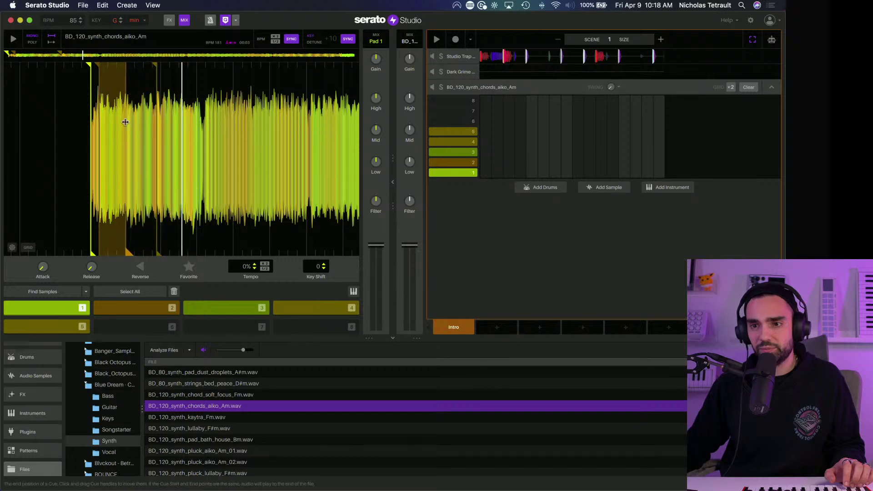
left_click_drag(106, 71, 203, 80)
key("2")
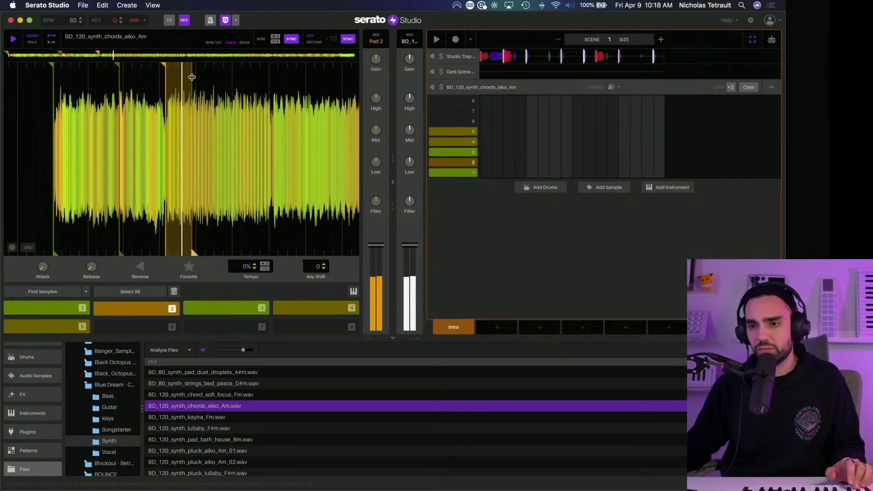
left_click_drag(213, 80, 222, 82)
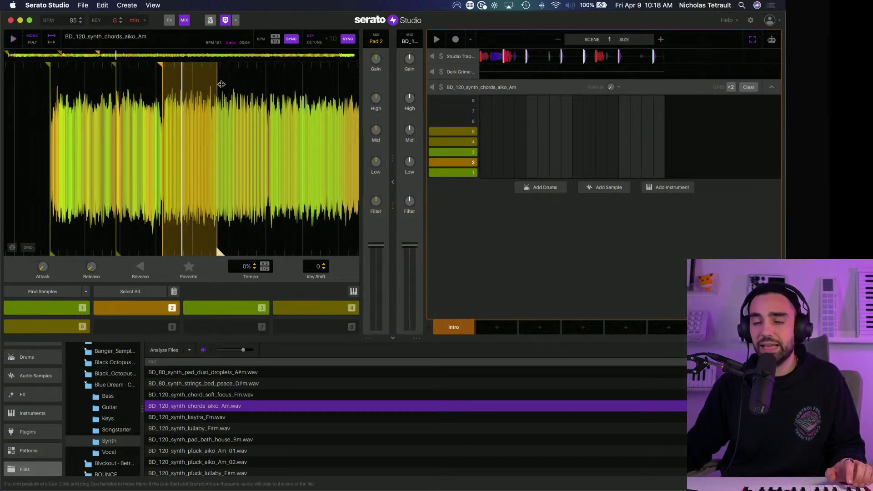
key("2")
Step: Audition the cues on pads 1, 2 and 3, and set pad 1's tempo to +100%
key("1")
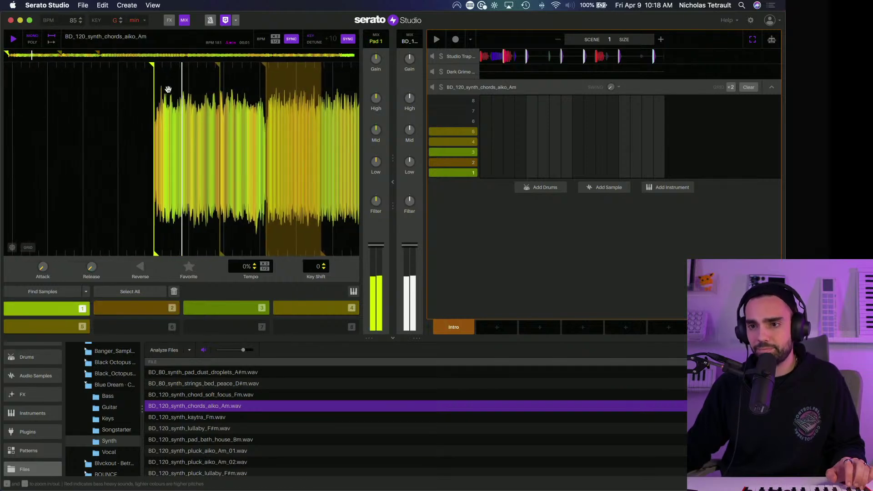
key("2")
key("3")
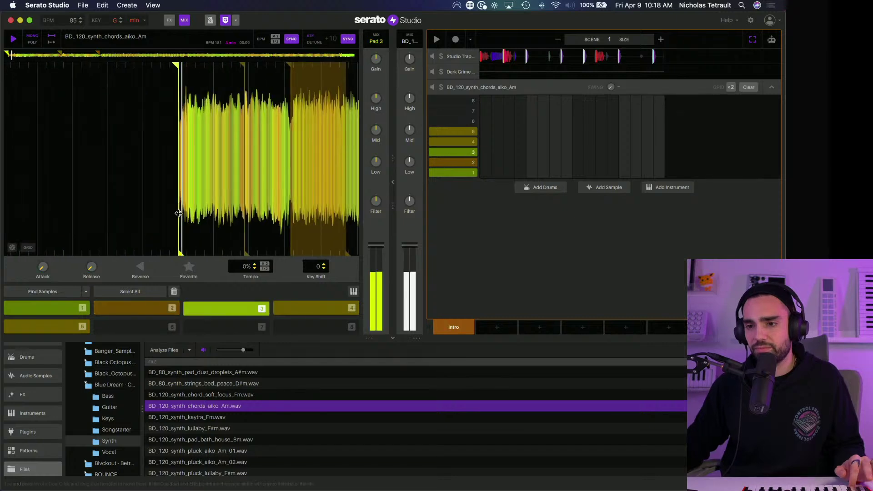
key("1")
left_click(264, 267)
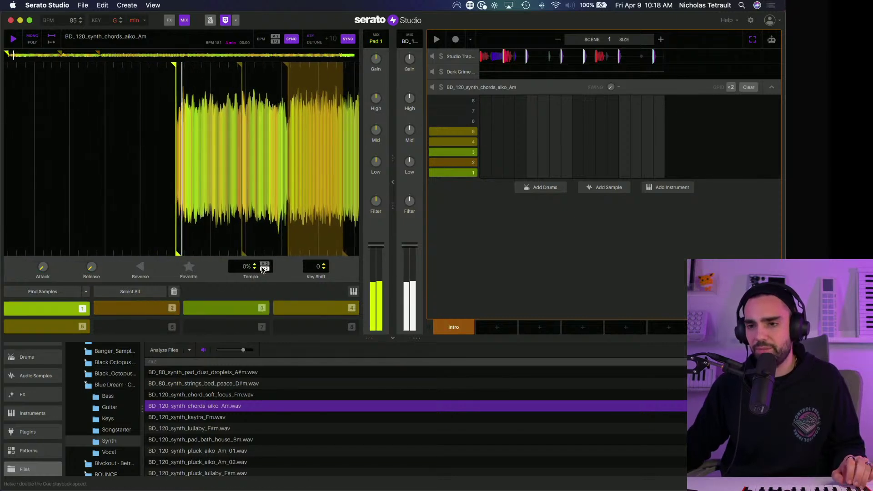
left_click(264, 267)
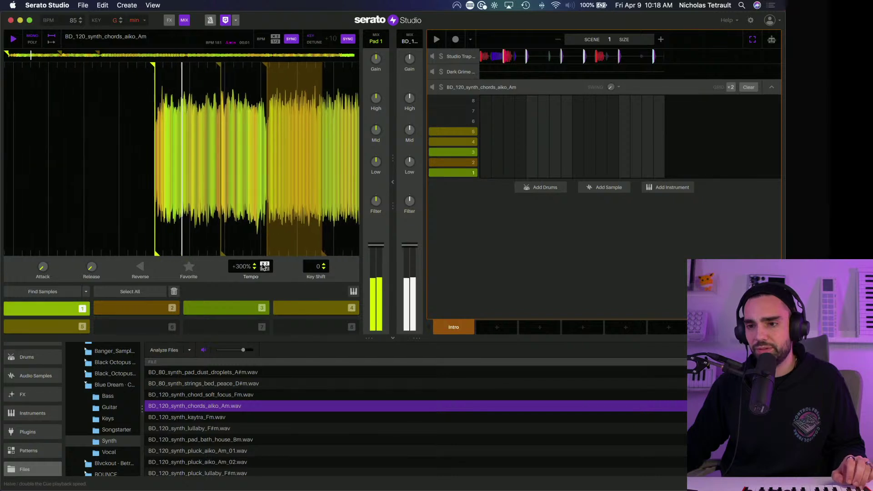
left_click(263, 270)
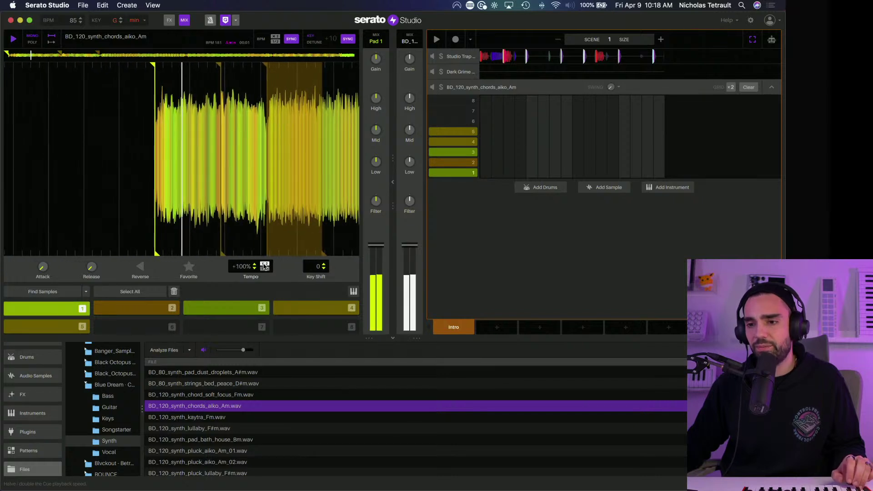
Step: Audition the chords cues on pads 2 and 3, and replace the sample with BD_120_synth_lullaby_F#m.wav from the Synth folder
key("2")
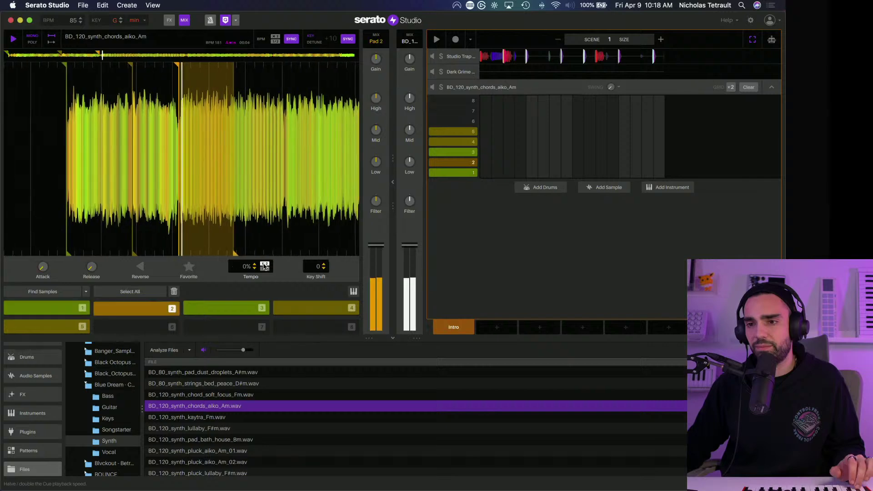
key("3")
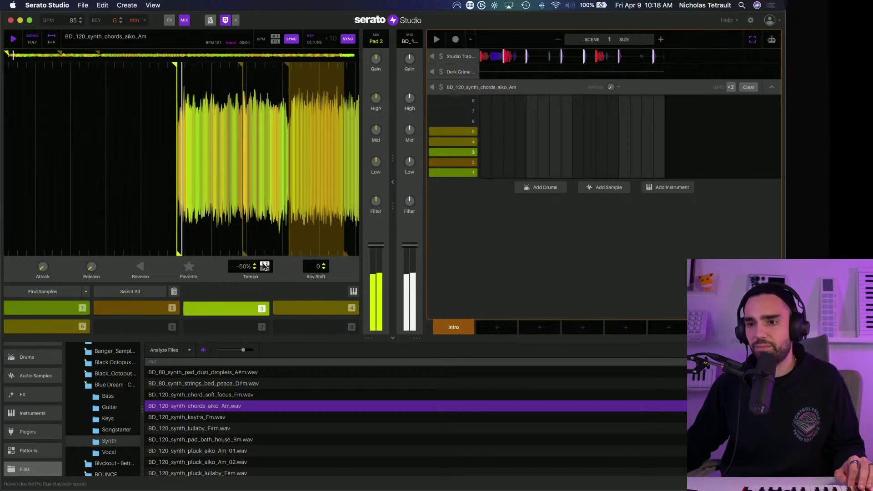
scroll(181, 417, "down", 1)
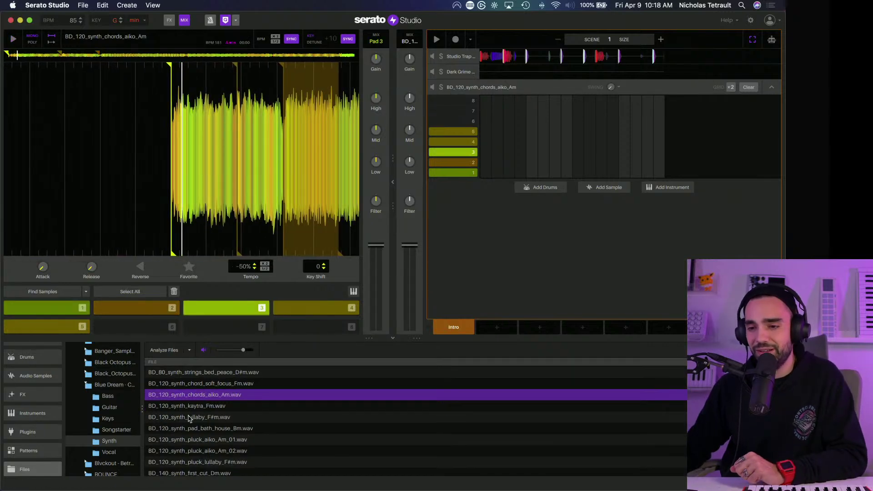
left_click(192, 417)
left_click(191, 430)
scroll(191, 431, "down", 3)
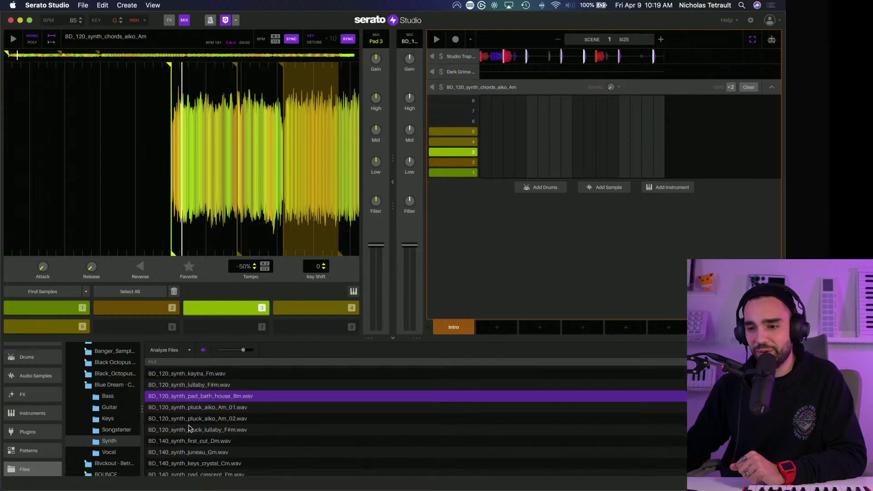
left_click(189, 390)
left_click_drag(189, 390, 532, 91)
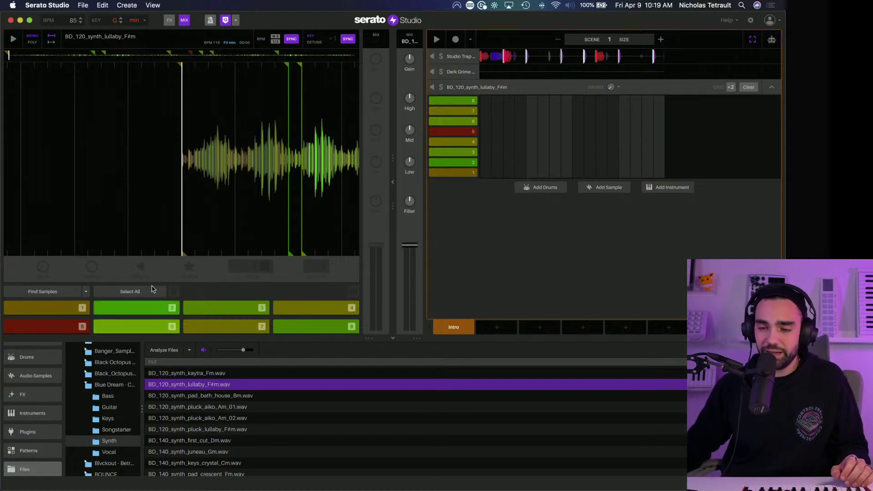
Step: Audition the lullaby sample's automatically placed cues, alternating between pads 1, 2 and 3 and finishing with pads 5 and 4
left_click_drag(251, 170, 227, 172)
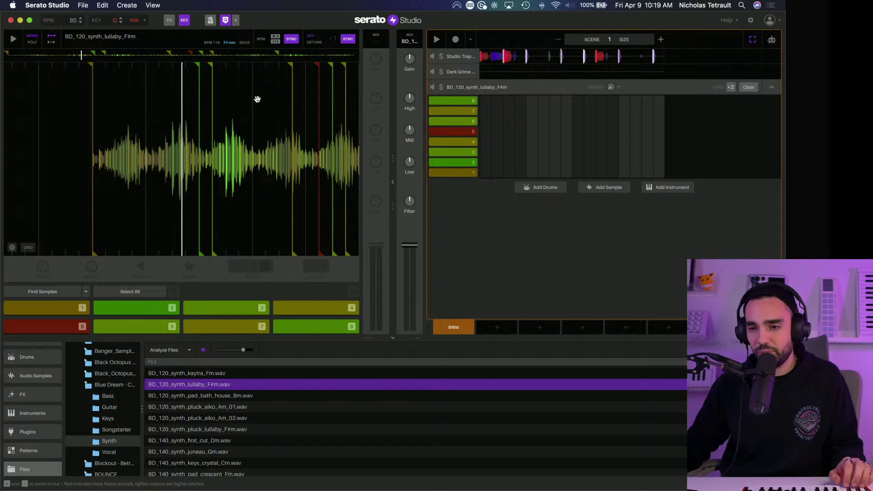
key("1")
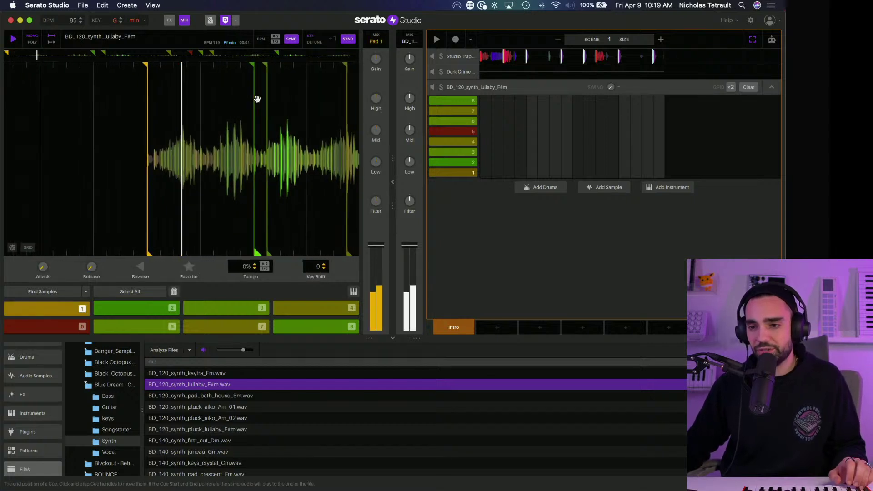
key("2")
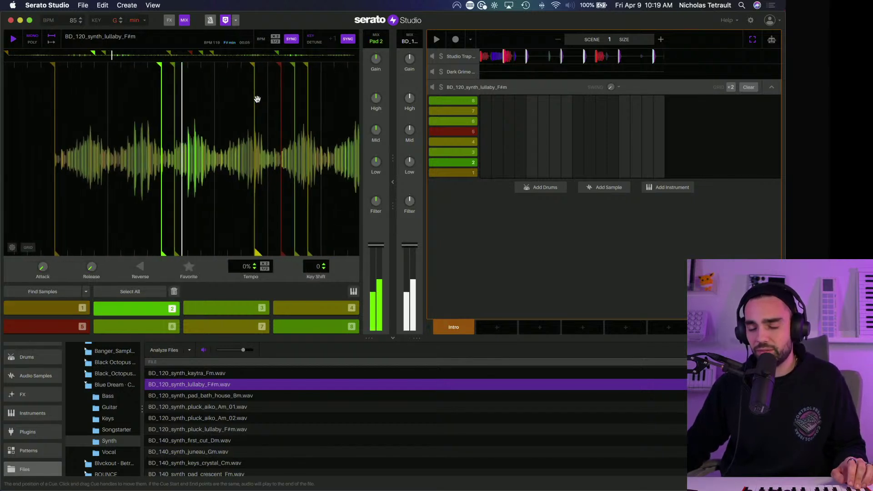
key("3")
key("2")
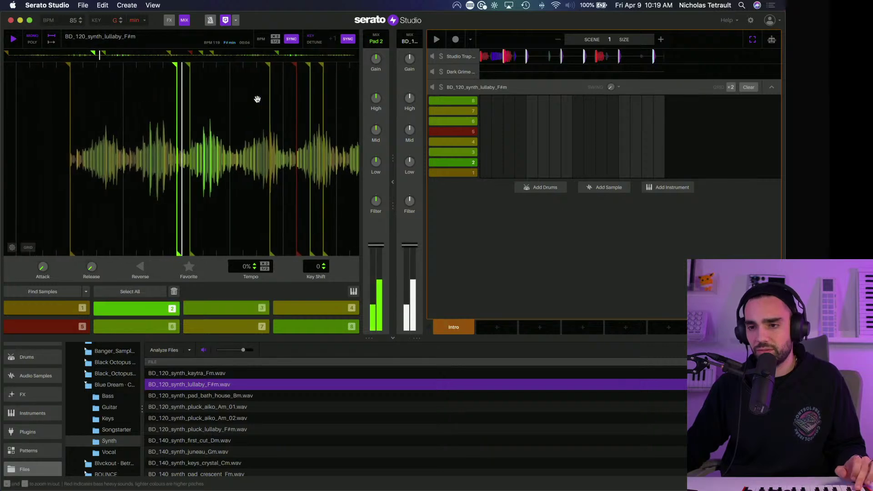
key("3")
key("1")
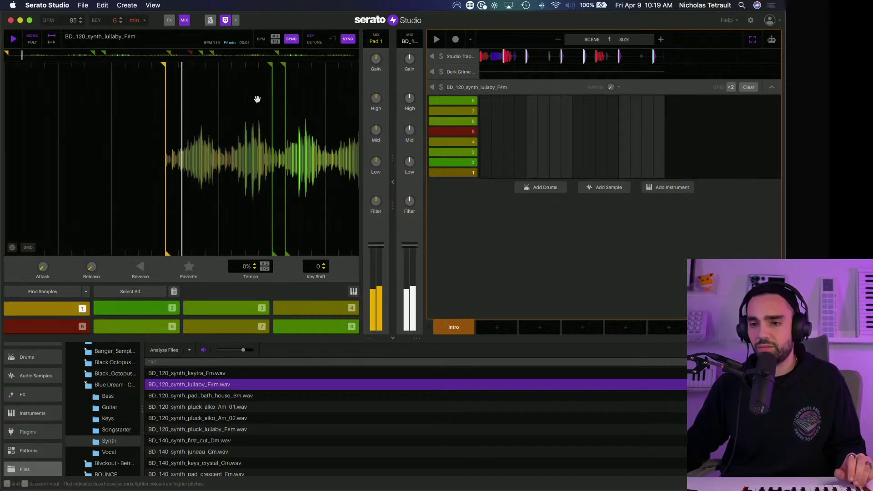
key("2")
key("3")
key("2")
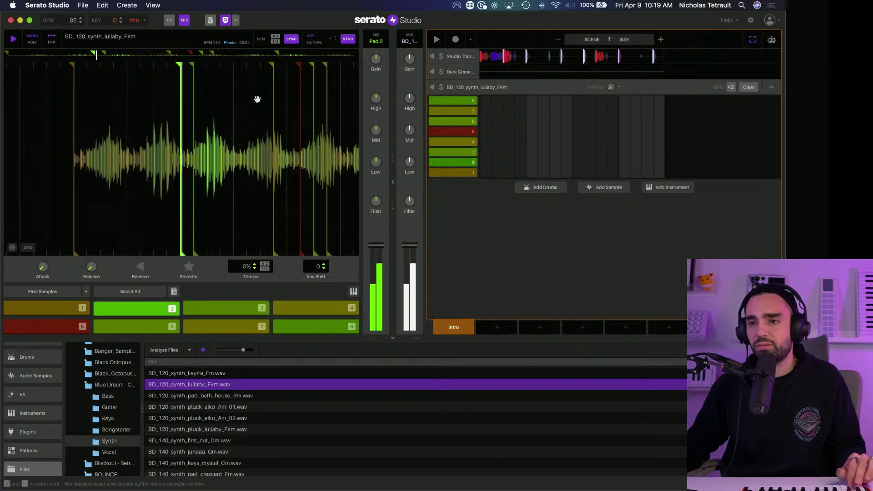
key("3")
key("5")
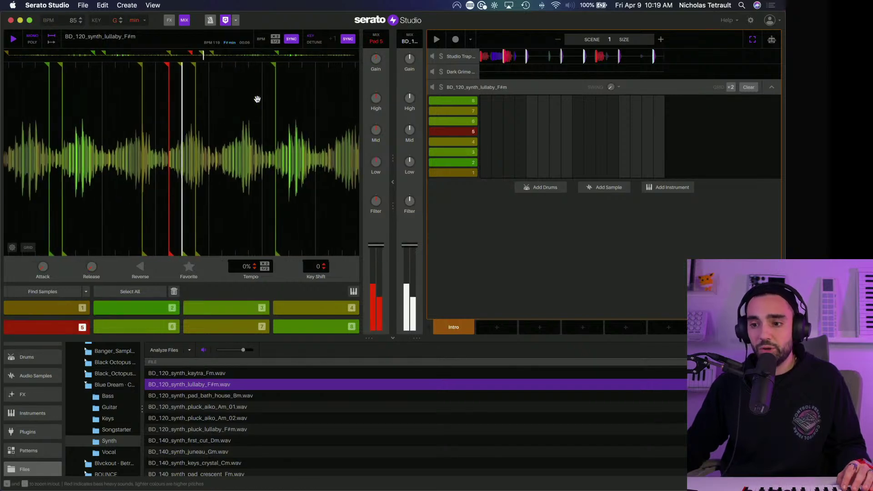
key("4")
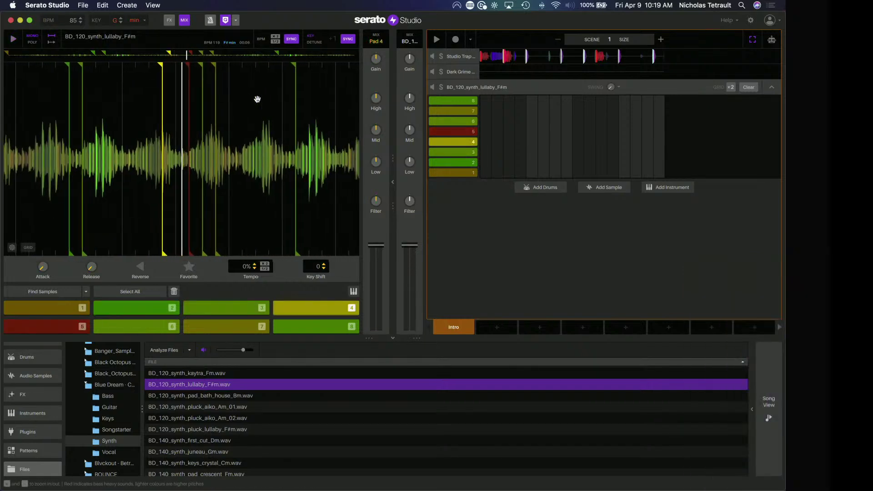
Step: Play through all eight lullaby cues from the MIDI controller, ending on pads 4 and 5
key("1")
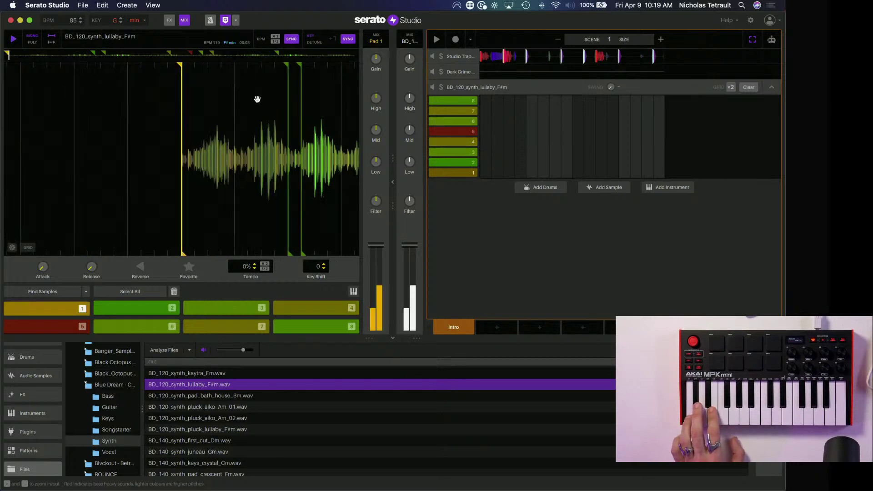
key("2")
key("3")
key("5")
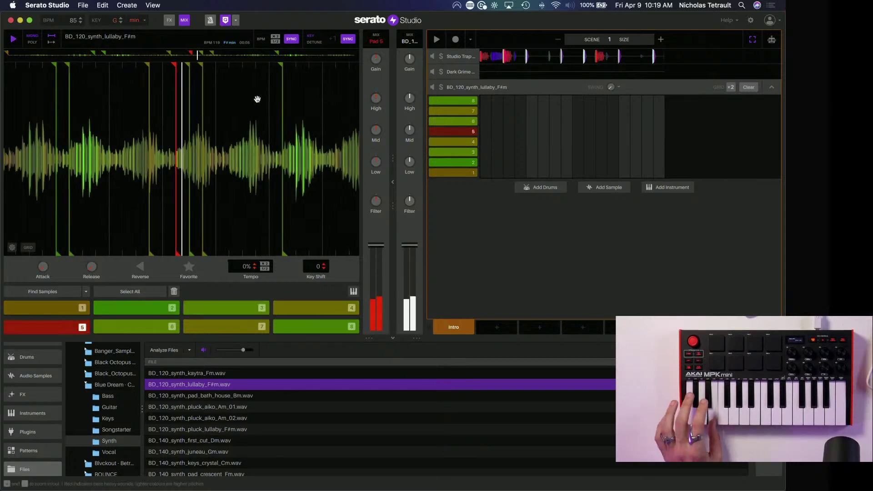
key("4")
key("6")
key("8")
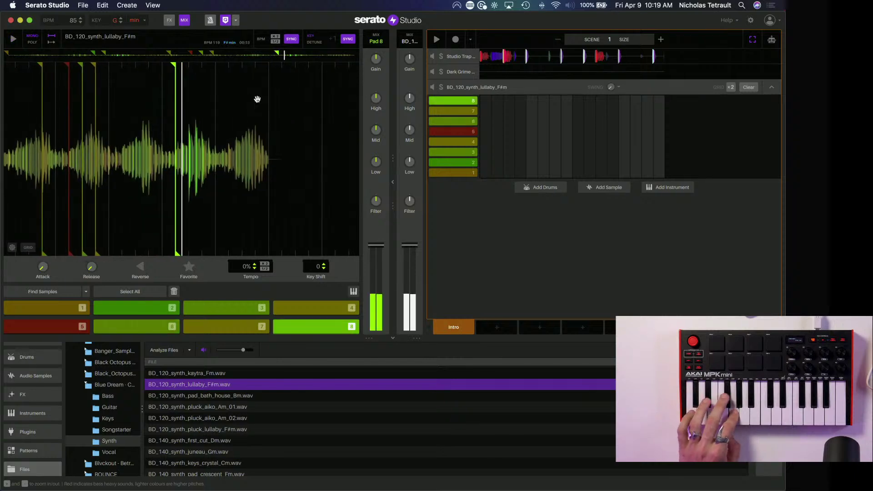
key("7")
key("4")
key("5")
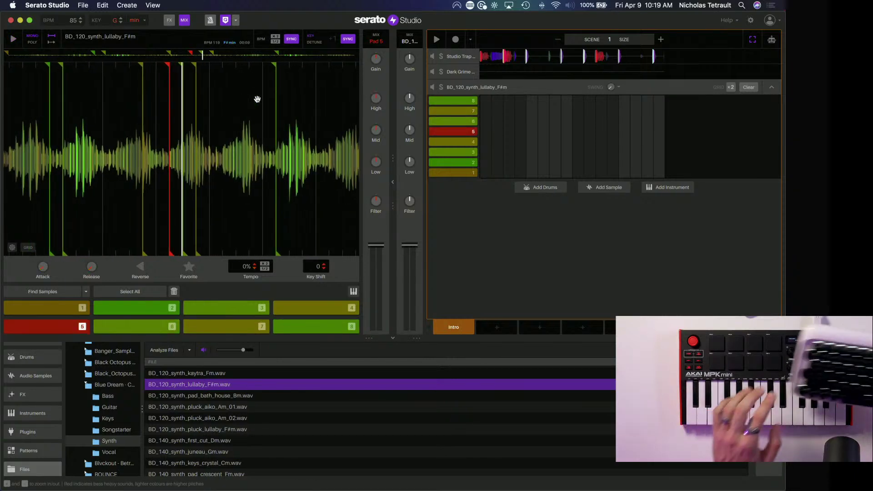
Step: Play the lullaby cues on pads 1 to 5 in sequence from the computer keyboard, and return to pad 3
key("1")
key("2")
key("3")
key("4")
key("5")
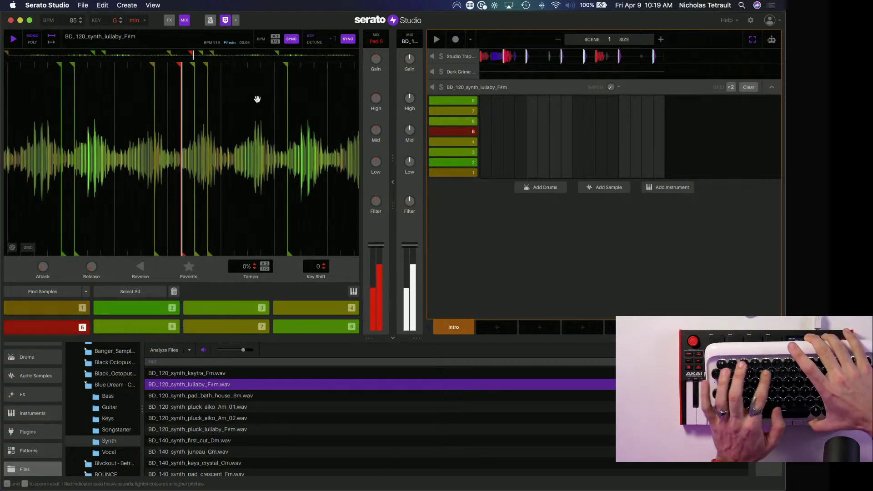
key("4")
key("3")
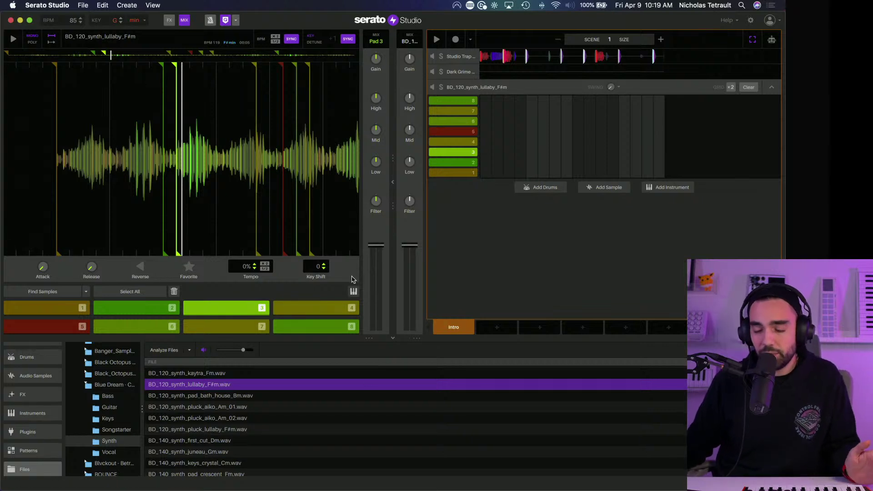
Step: Switch the lullaby's pad 3 cue to chromatic keyboard playback and back to the cue pads
left_click(354, 291)
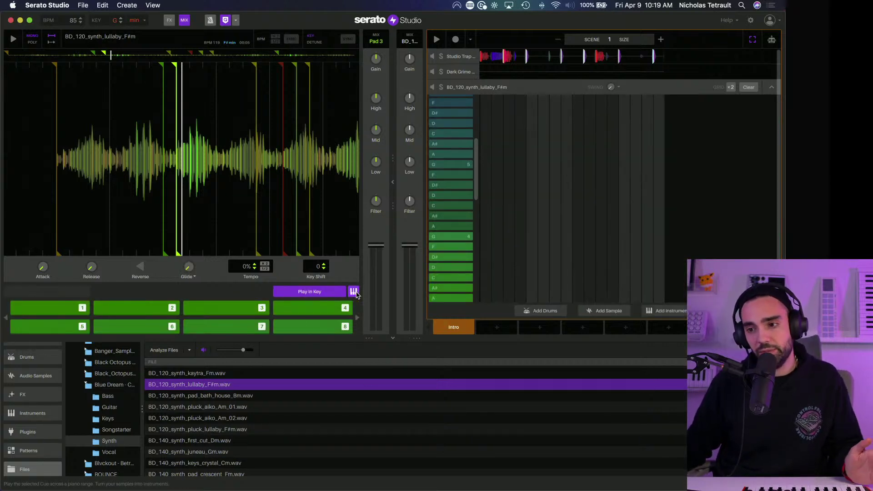
left_click(354, 292)
left_click(354, 291)
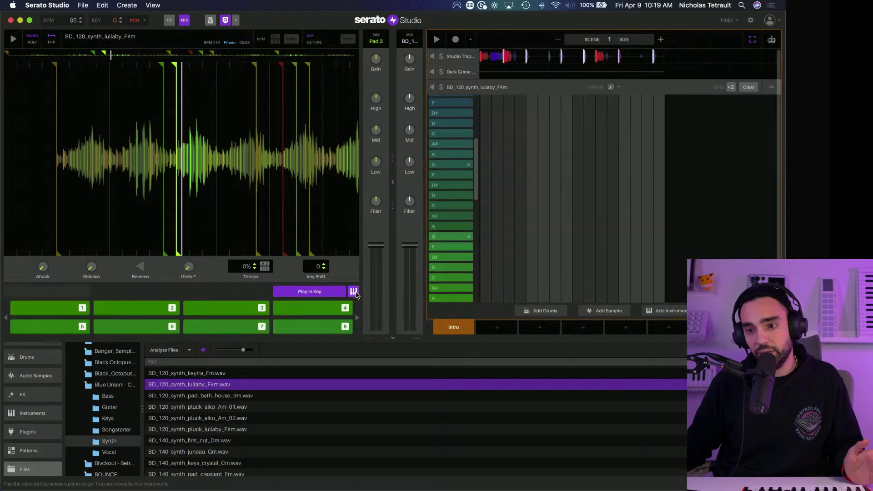
left_click(353, 291)
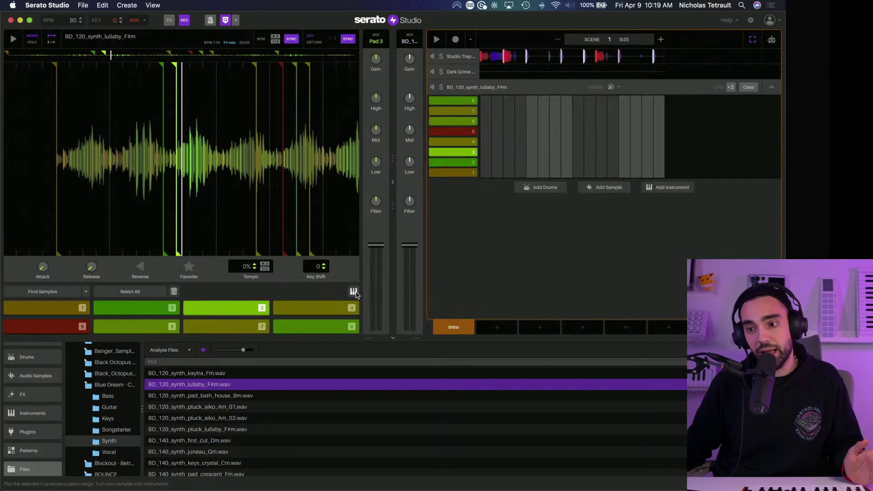
Step: On the Dark Grime Synth, turn Play In Key off, play a note on the full keyboard, and turn it back on
left_click(453, 70)
left_click(321, 292)
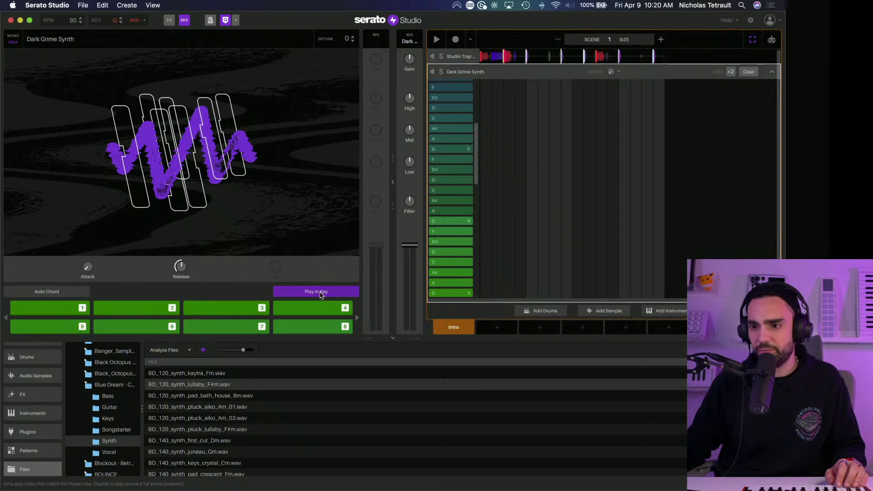
left_click(45, 309)
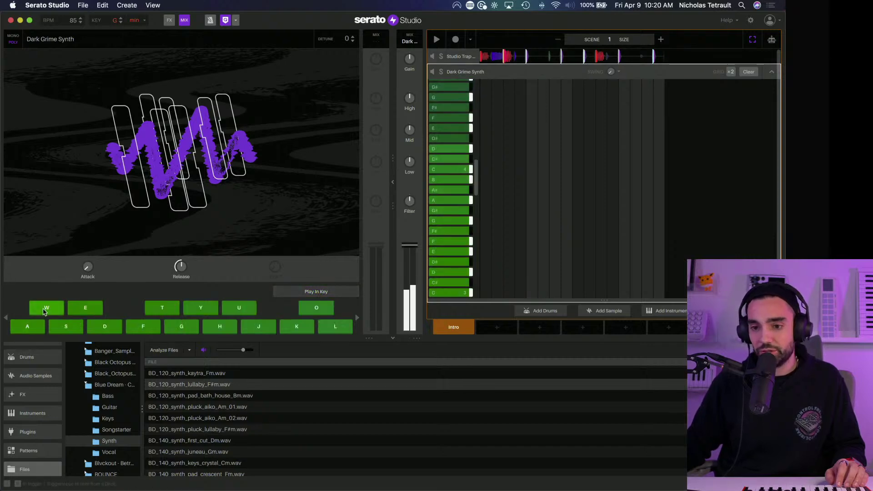
left_click(316, 292)
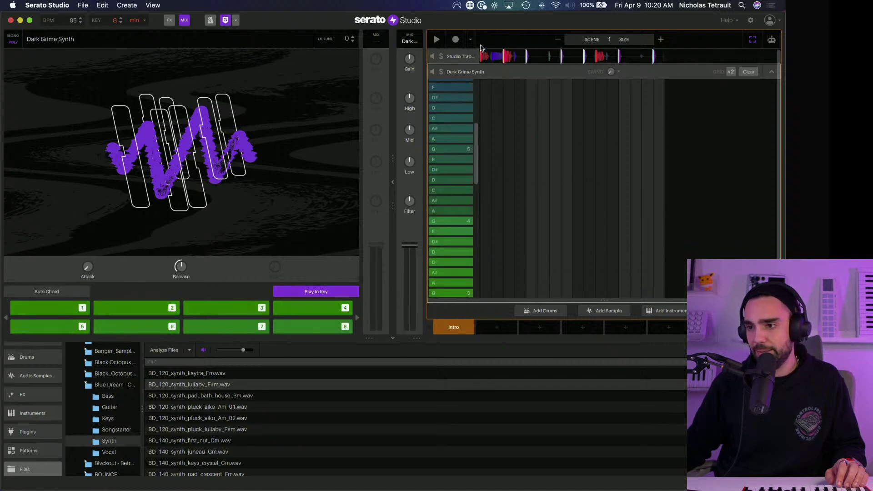
left_click(772, 71)
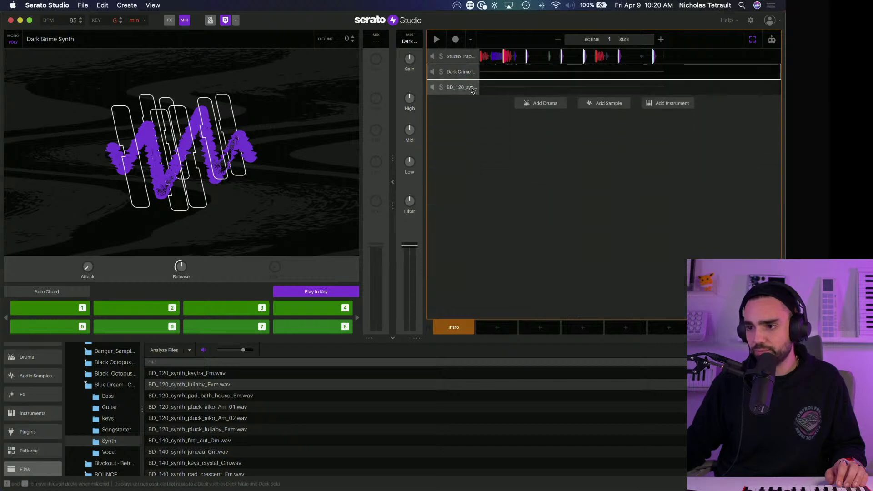
Step: Mark the lullaby cues on pads 1, 2 and 4 as favorites, and regenerate the other cues with Find Samples
left_click(470, 90)
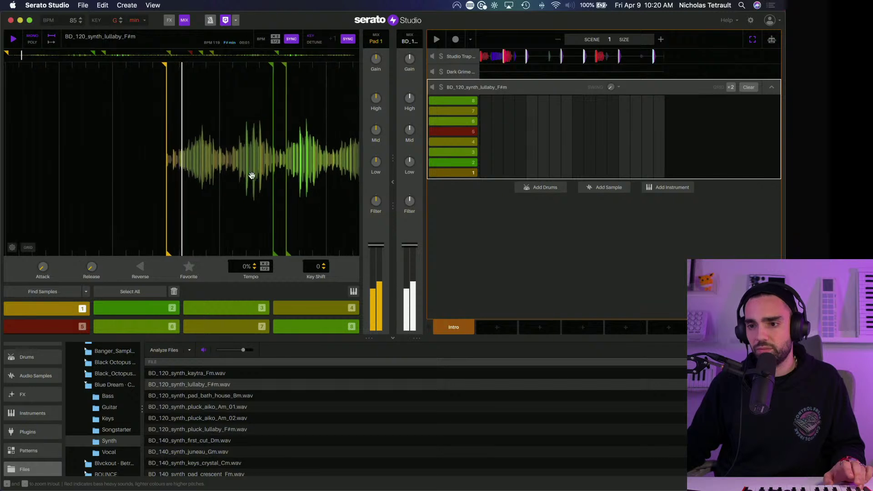
left_click(52, 315)
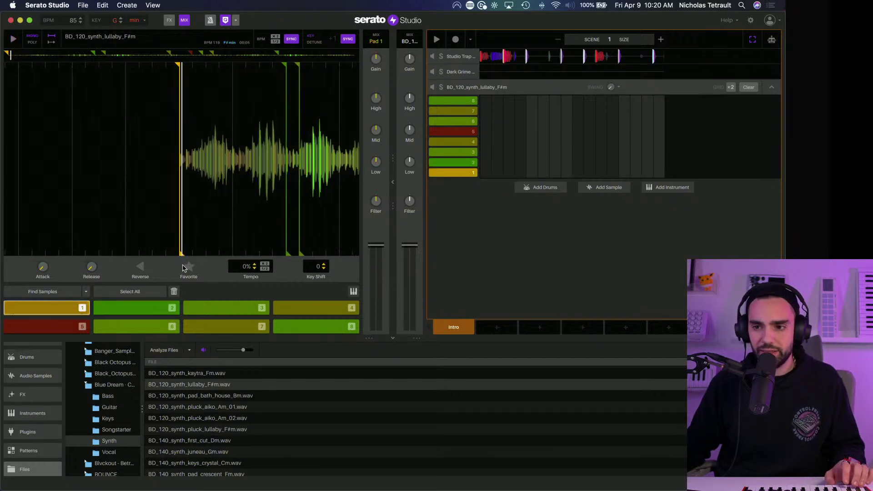
left_click(134, 309)
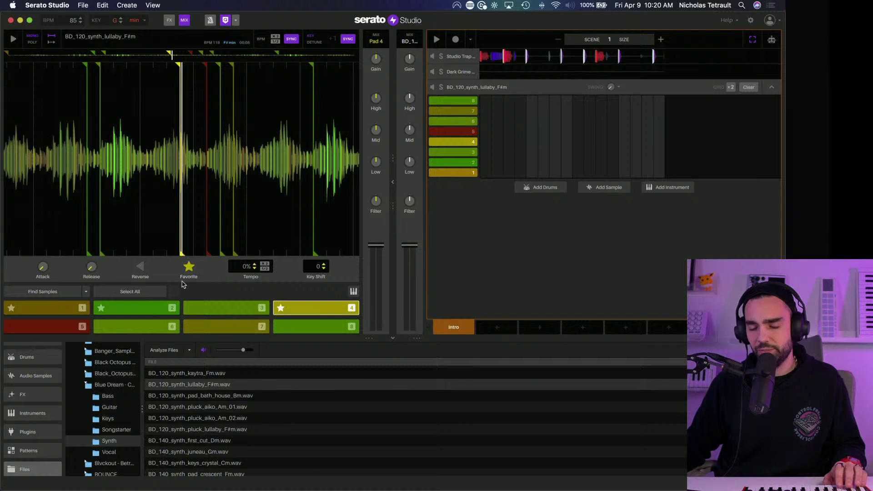
left_click(61, 293)
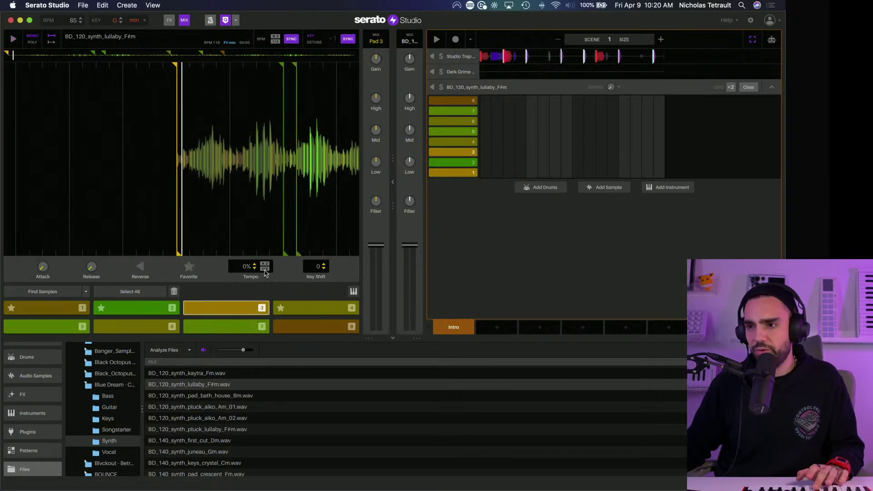
Step: Play the scene with the lullaby cues and adjust their release, setting pad 4's release to about 12.2 ms
left_click(437, 39)
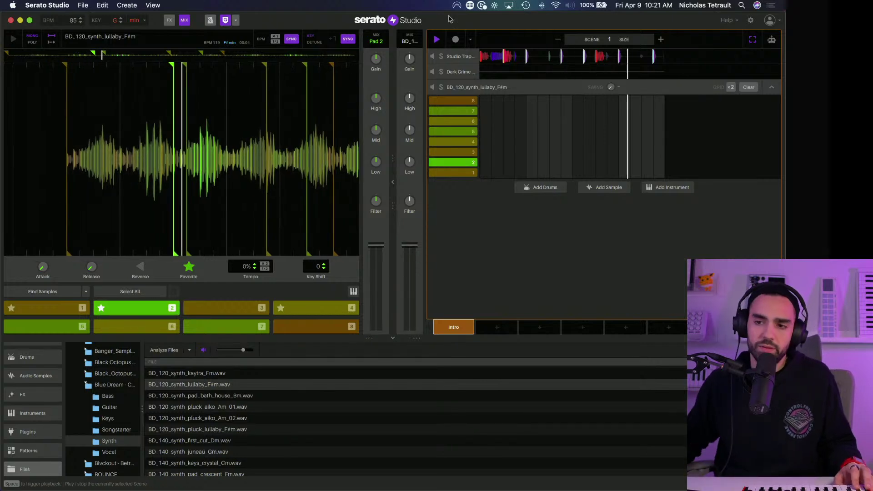
mouse_move(91, 280)
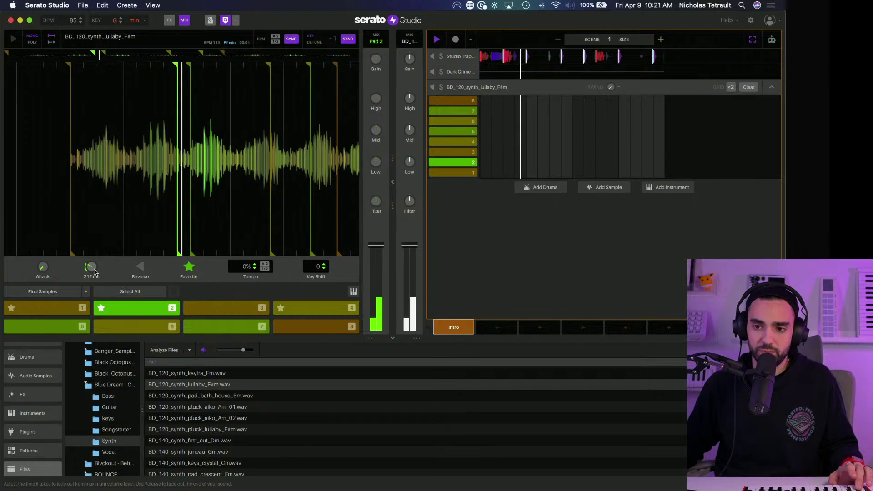
scroll(91, 268, "up", 5)
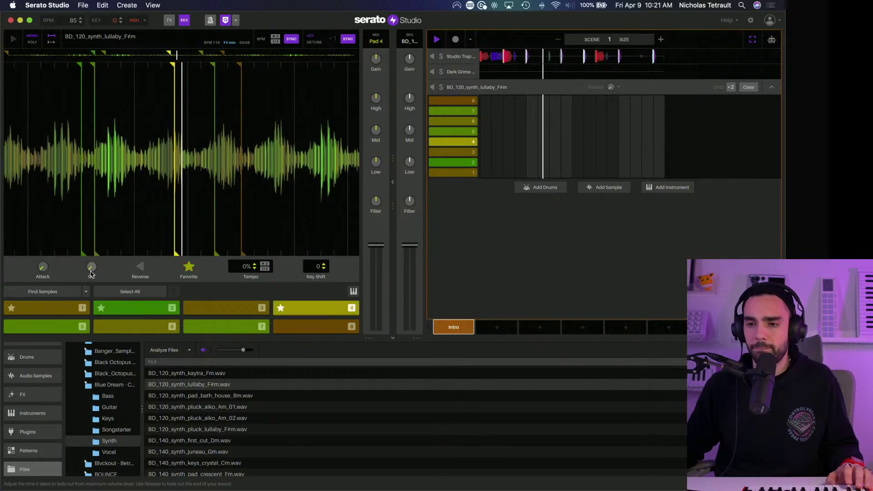
scroll(91, 272, "down", 10)
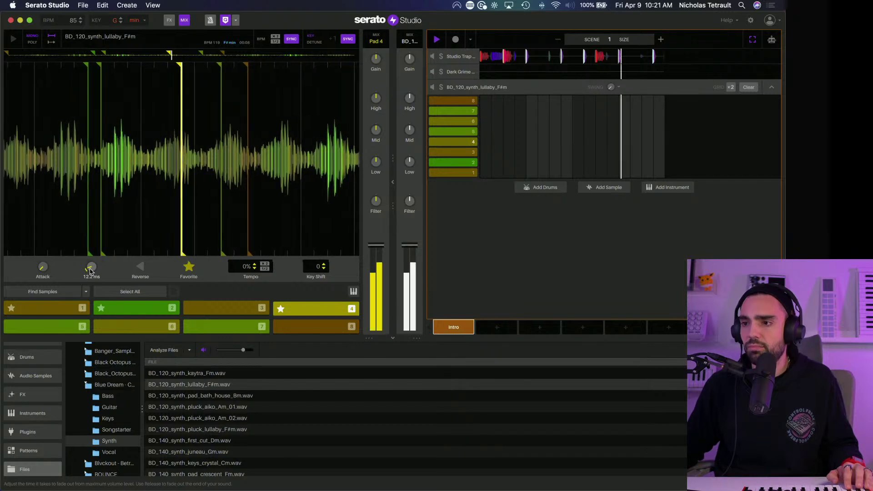
Step: Replace the lullaby sample with BD_80_guitar_cry_for_me_Gm.wav from the Blue Dream Guitar folder
scroll(91, 271, "down", 2)
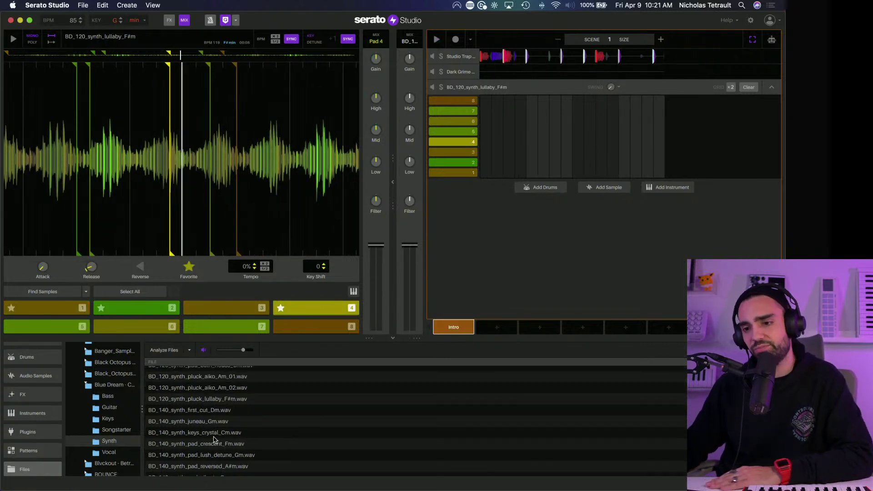
scroll(209, 441, "down", 2)
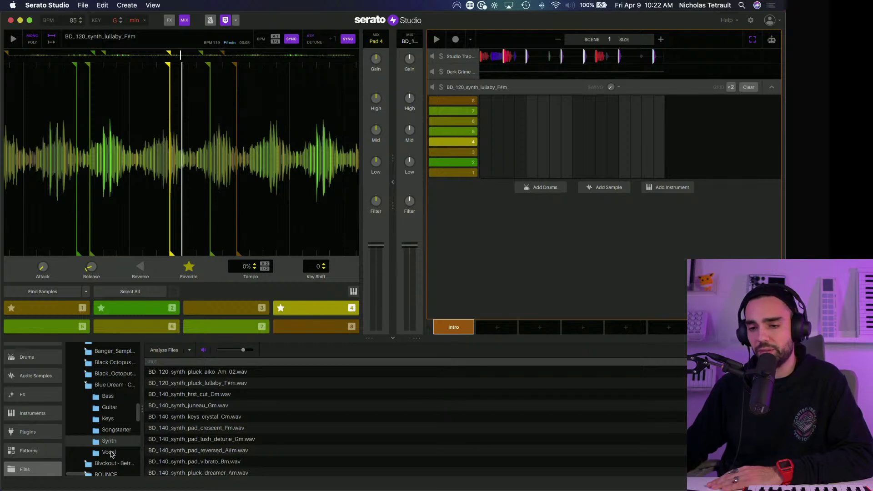
left_click(109, 407)
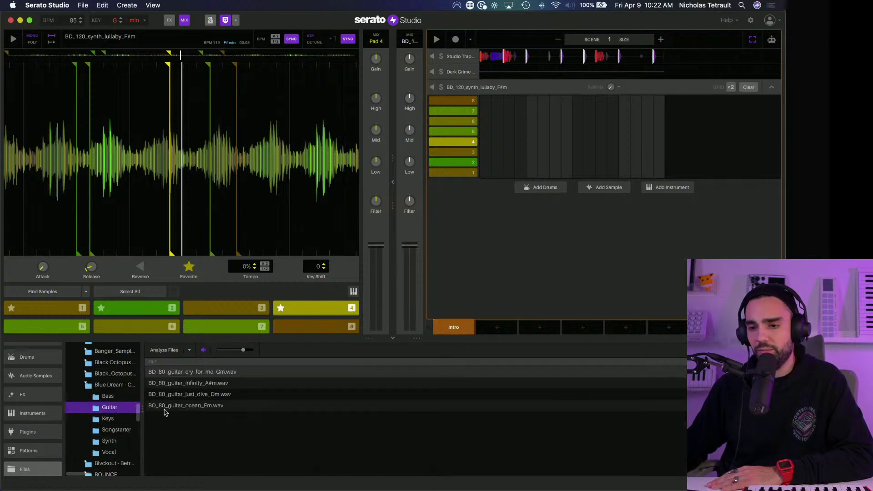
left_click(191, 372)
left_click_drag(191, 375, 531, 94)
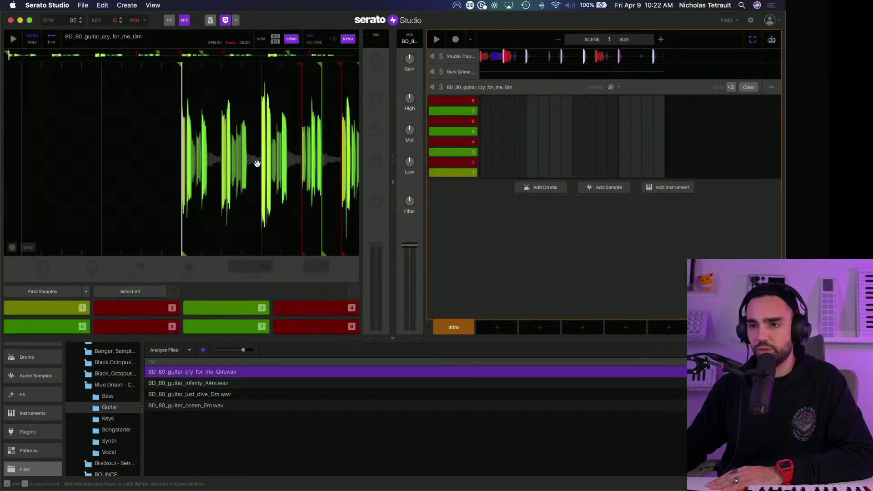
Step: Scrub the guitar waveform and audition the cues on pads 1, 3, 5 and 8
left_click_drag(255, 158, 236, 158)
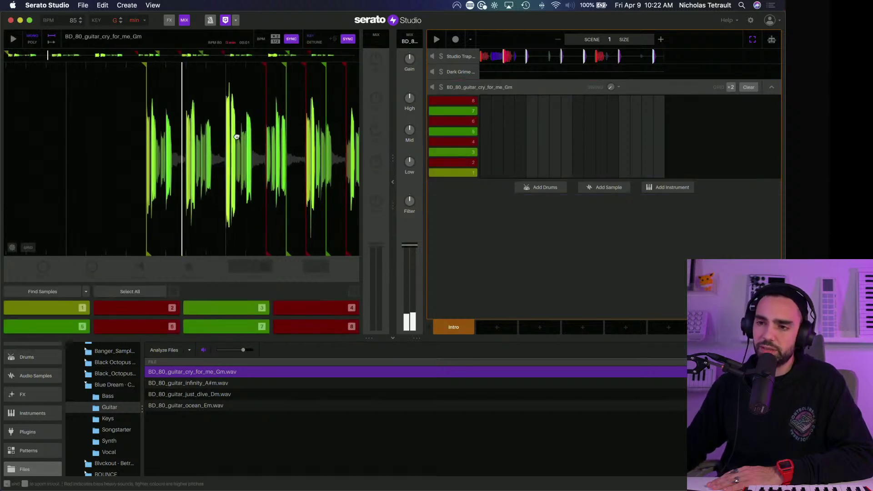
key("1")
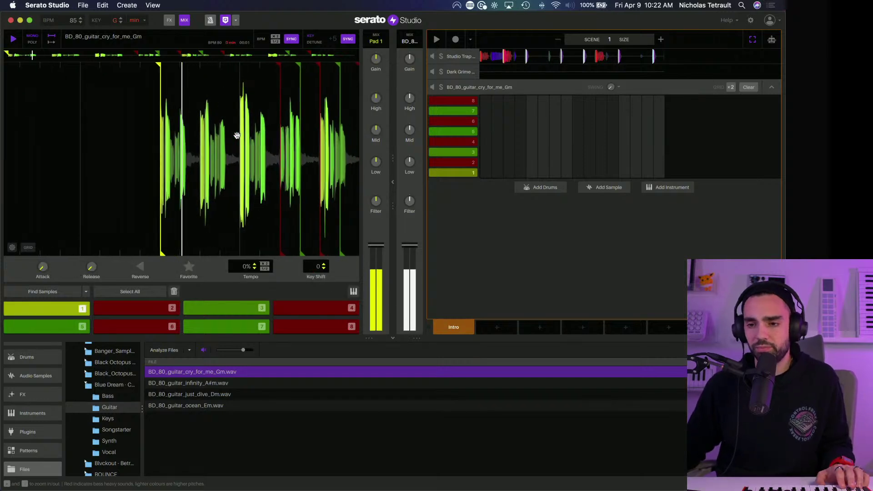
key("3")
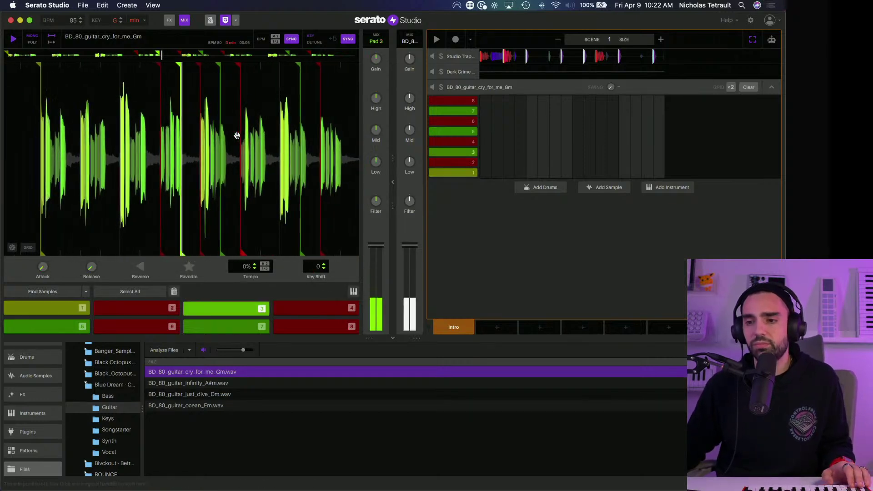
key("5")
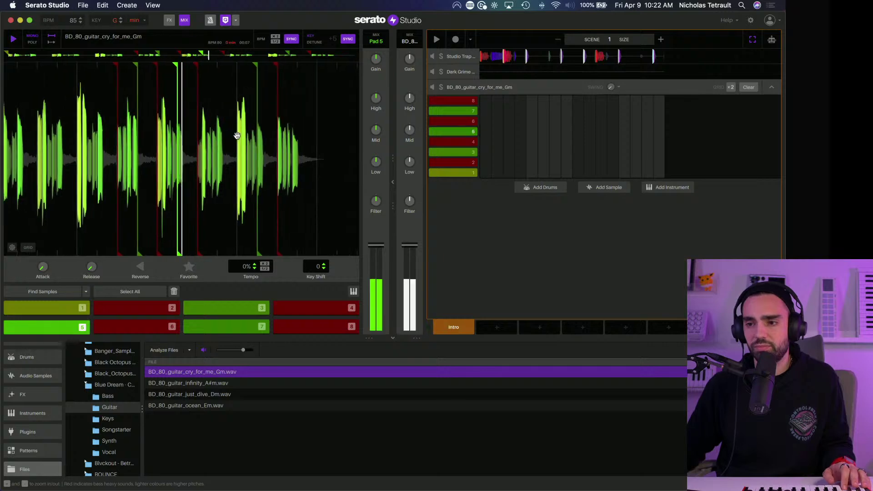
key("8")
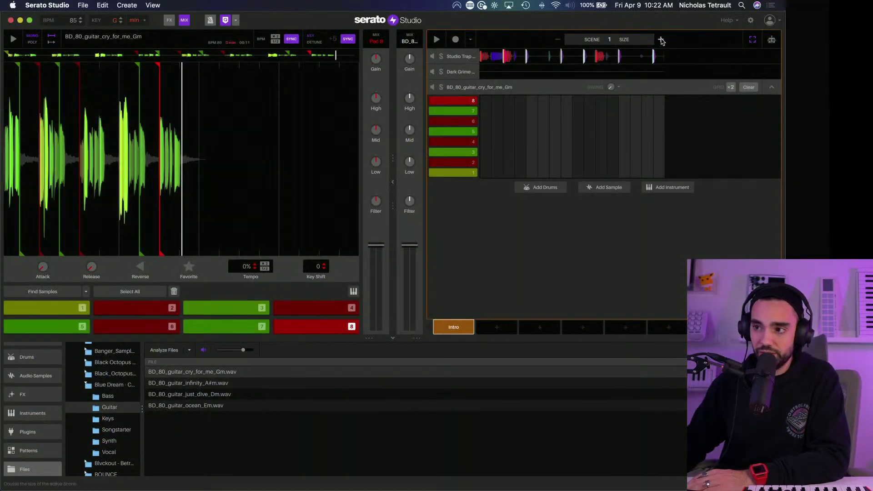
Step: Extend the scene to four bars and record a guitar cue pattern while moving the guitar deck's filter
left_click(660, 40)
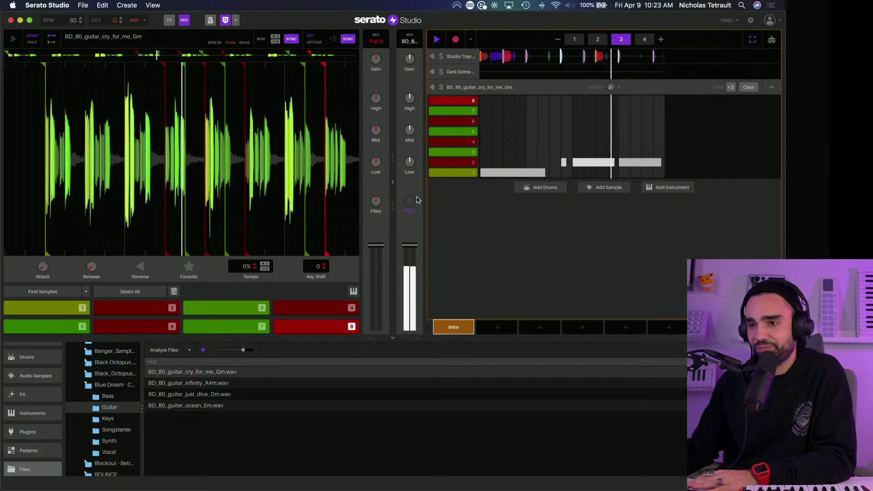
left_click_drag(409, 206, 413, 210)
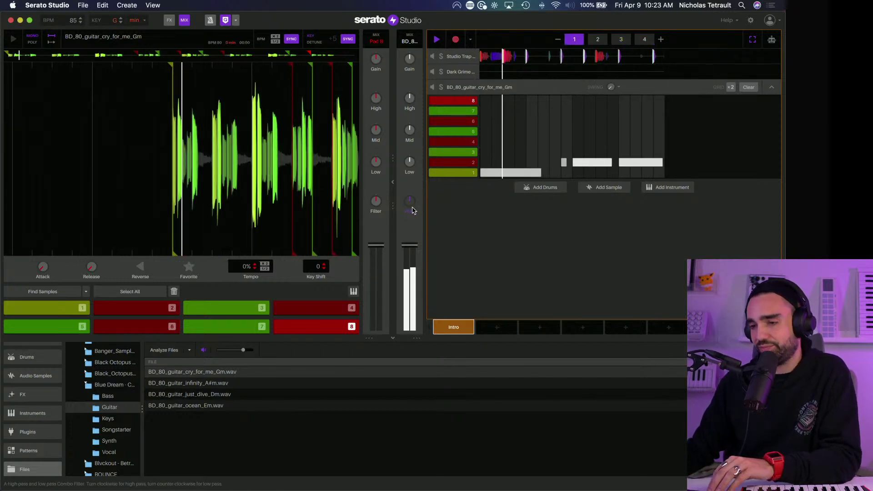
key("space")
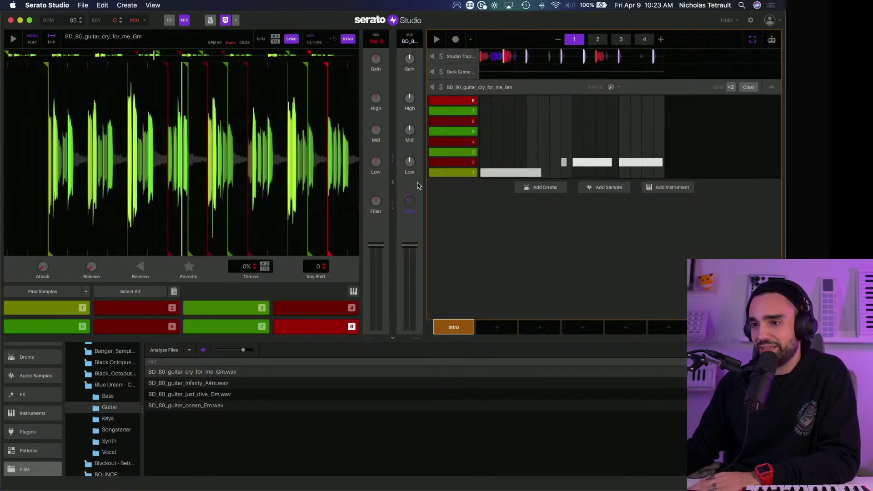
Step: Reset the guitar deck's filter automation and set its filter to about -18.9 while the scene plays
right_click(410, 202)
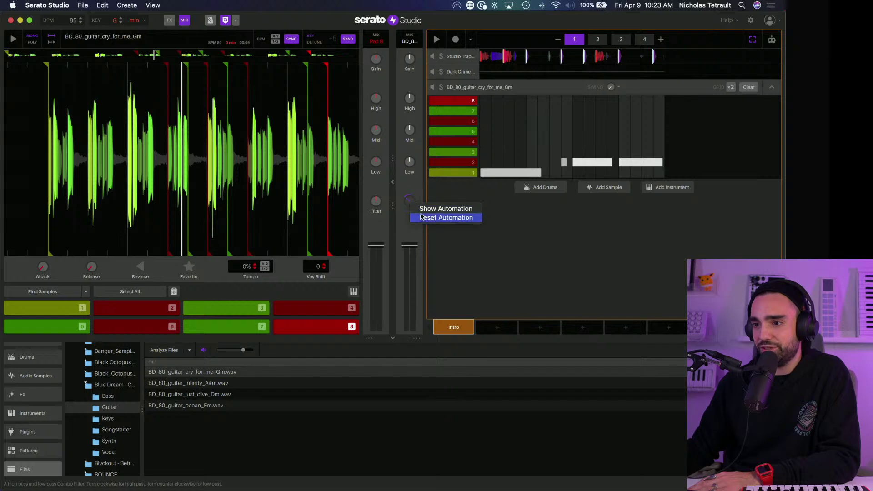
left_click(421, 217)
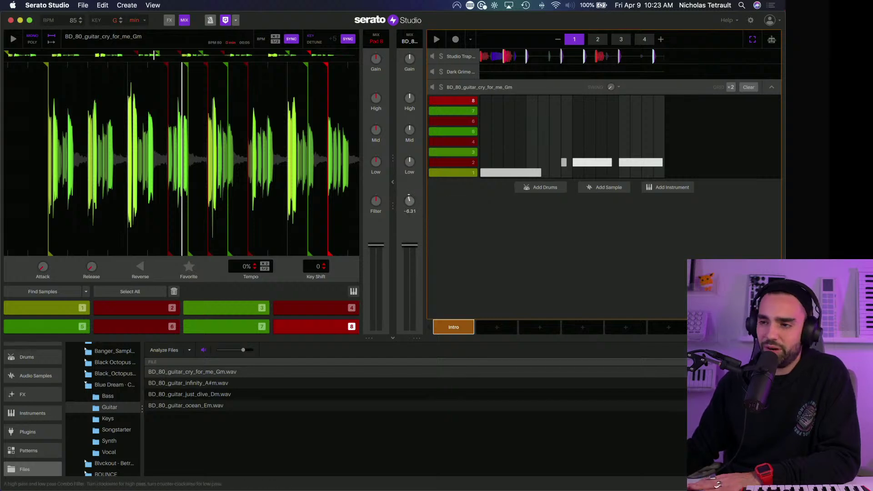
key("space")
left_click_drag(409, 200, 409, 213)
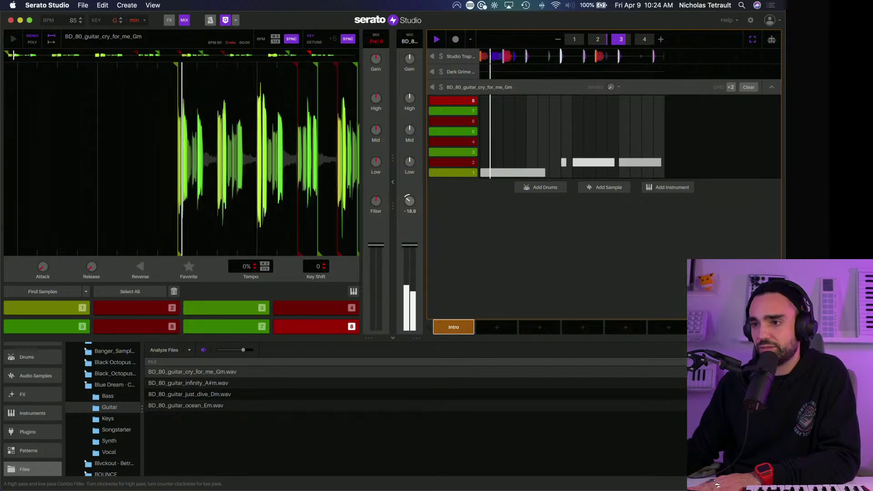
Step: On the Studio Trap Drum Kit, try a filter setting and reset it, and lower the deck's High EQ to about -2 dB
left_click(453, 57)
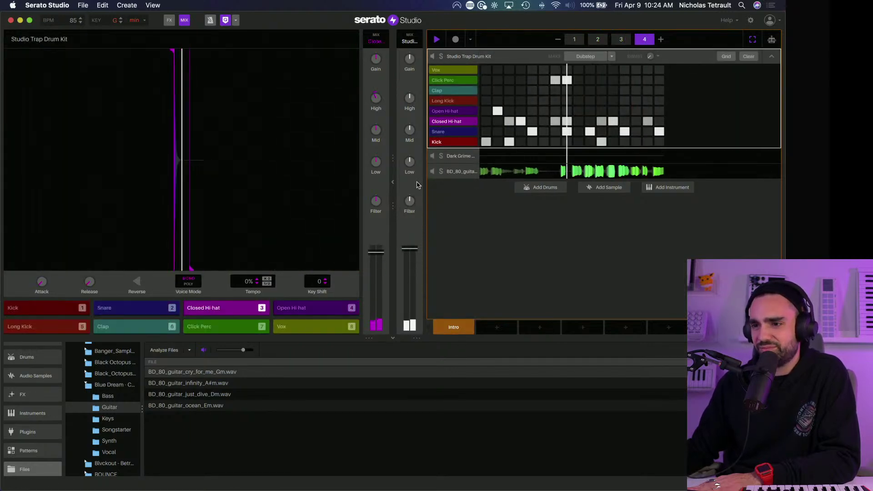
left_click_drag(410, 200, 409, 197)
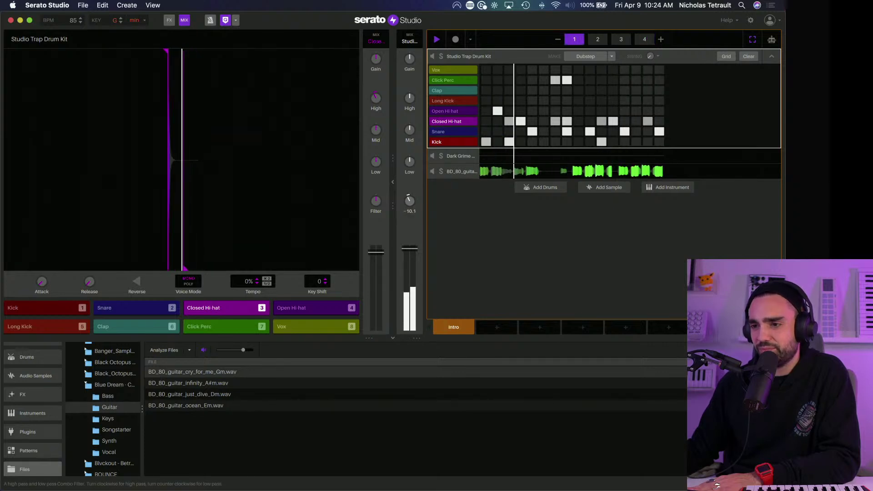
double_click(410, 200)
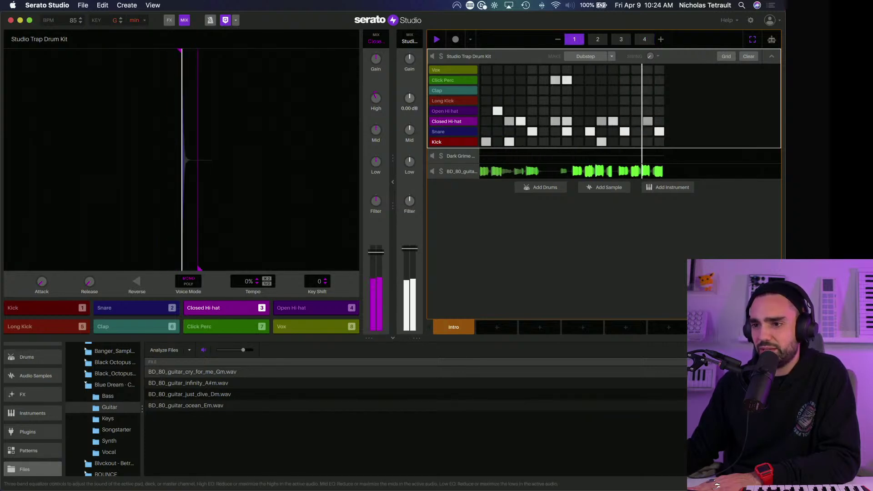
left_click_drag(409, 104, 414, 107)
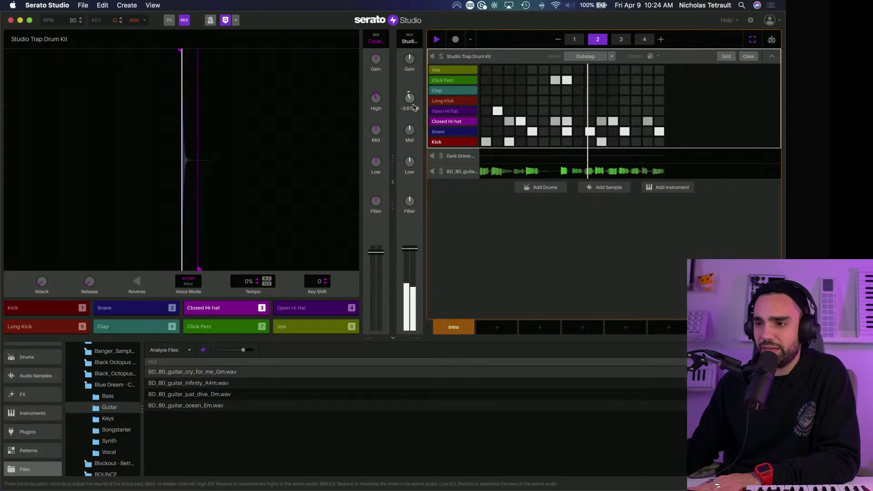
Step: Select the guitar sample deck and display the effects controls
left_click(458, 172)
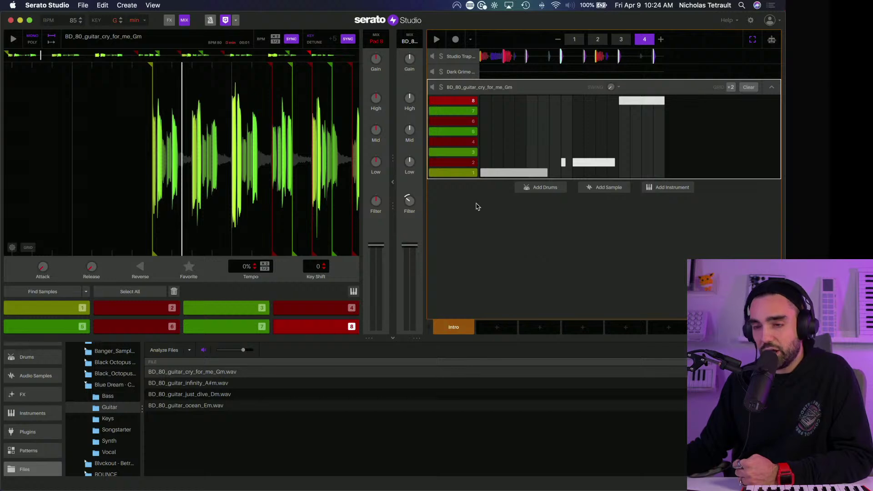
left_click(169, 20)
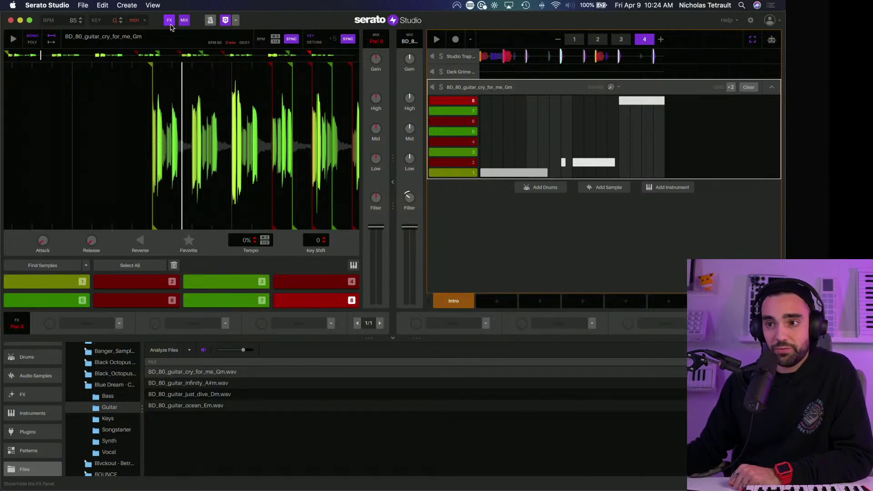
left_click(170, 22)
left_click(170, 22)
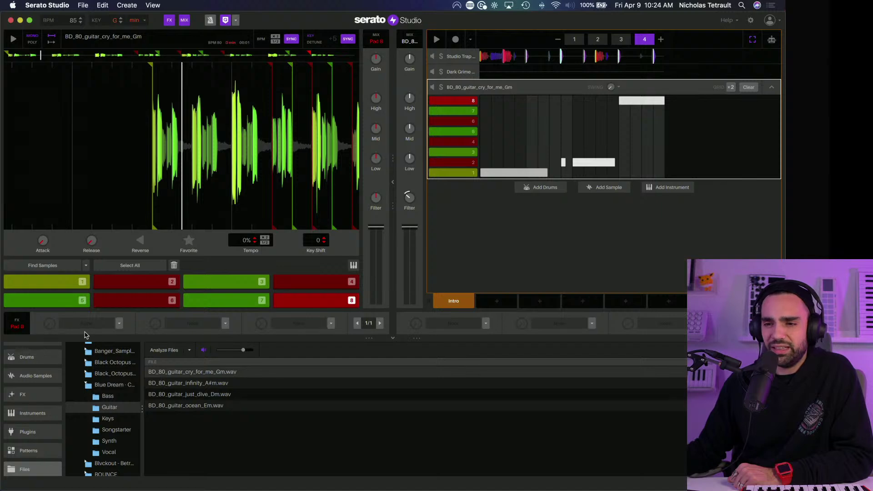
Step: Trigger the guitar cues on pads 1, 2, 3, 4 and 8 to view each pad's own effect slots
left_click(69, 283)
left_click(132, 287)
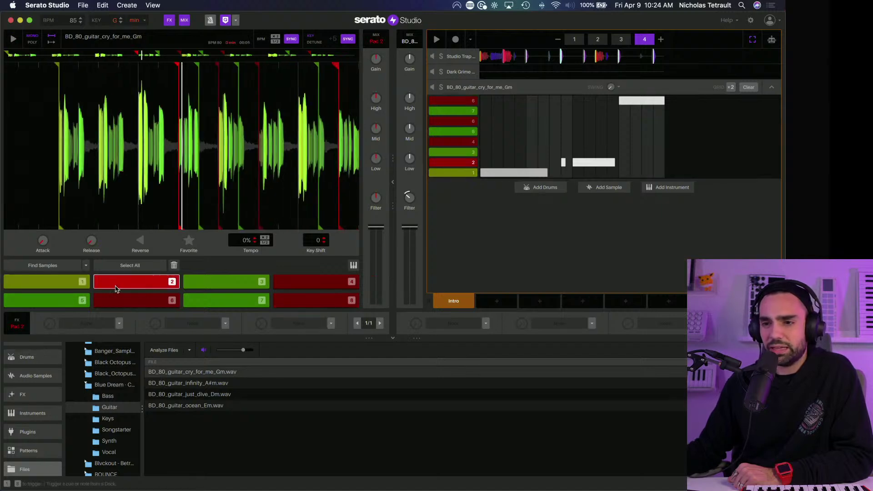
left_click(73, 282)
left_click(136, 282)
left_click(225, 282)
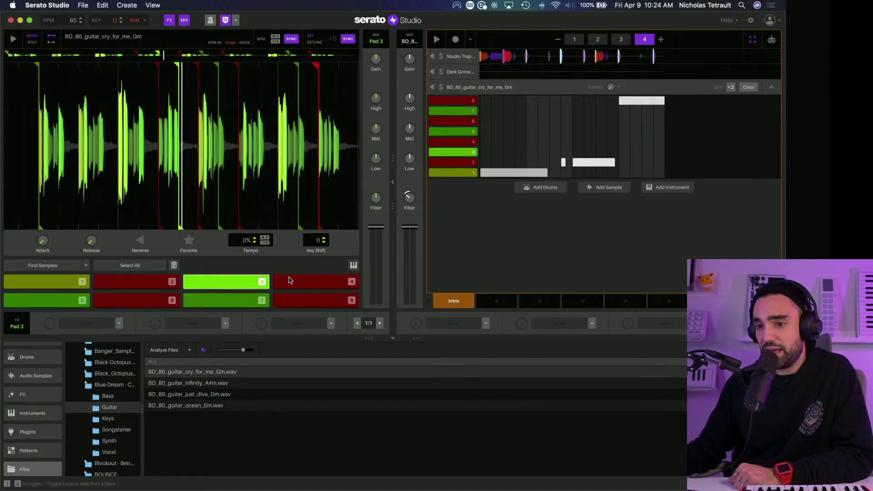
left_click(286, 284)
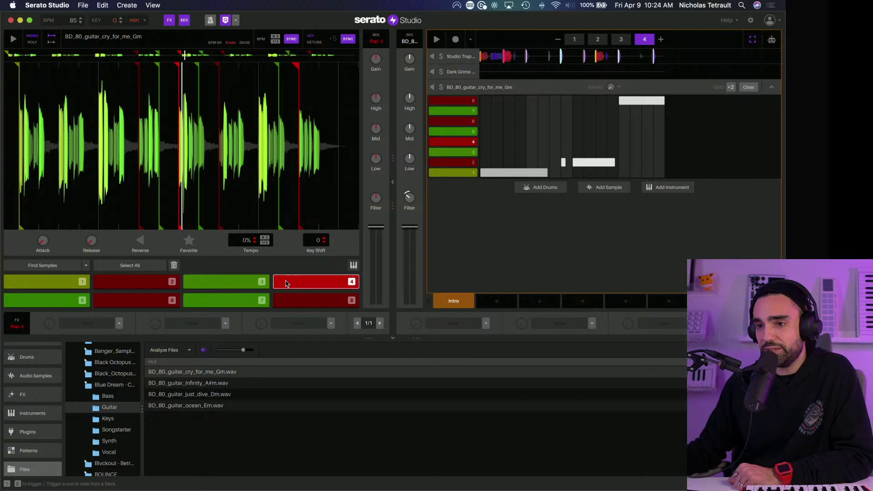
left_click(53, 286)
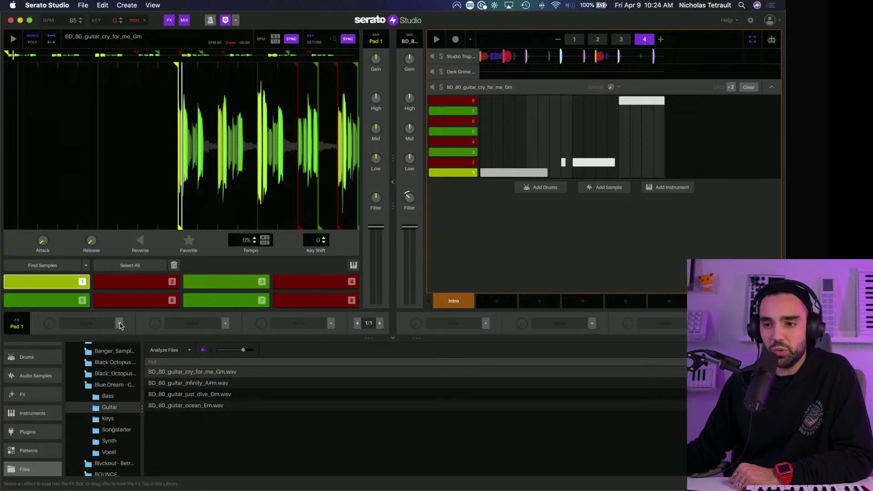
key("8")
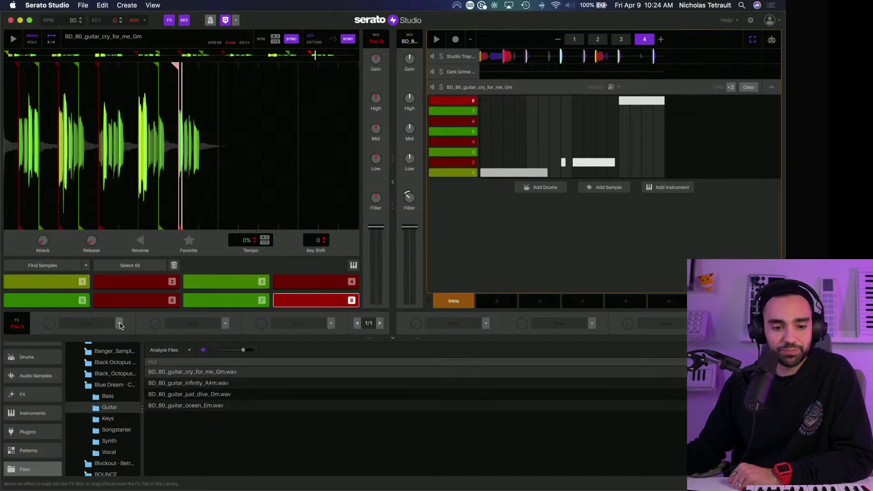
Step: Load Light Tail Reverb into the first effect slot of the whole guitar deck
left_click(467, 91)
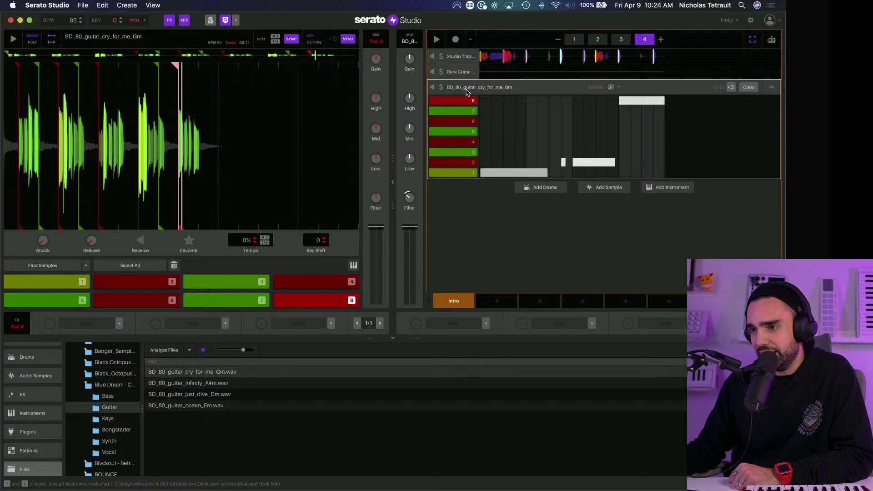
left_click(486, 323)
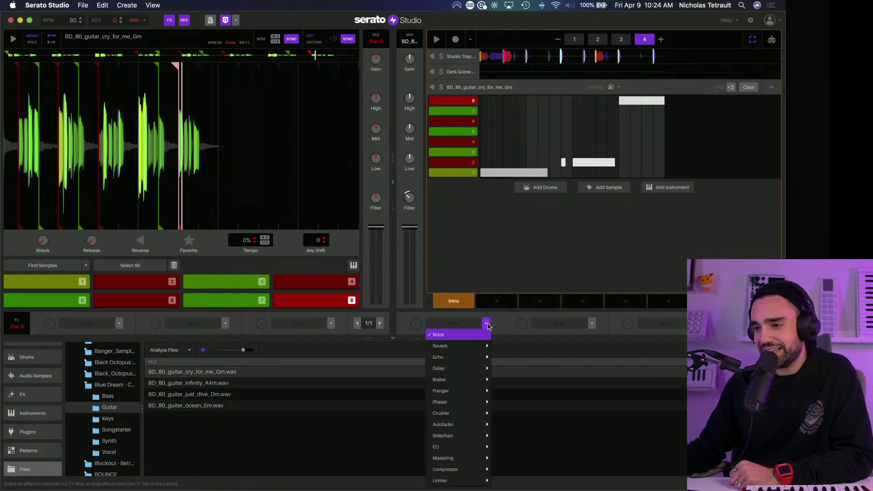
left_click(423, 317)
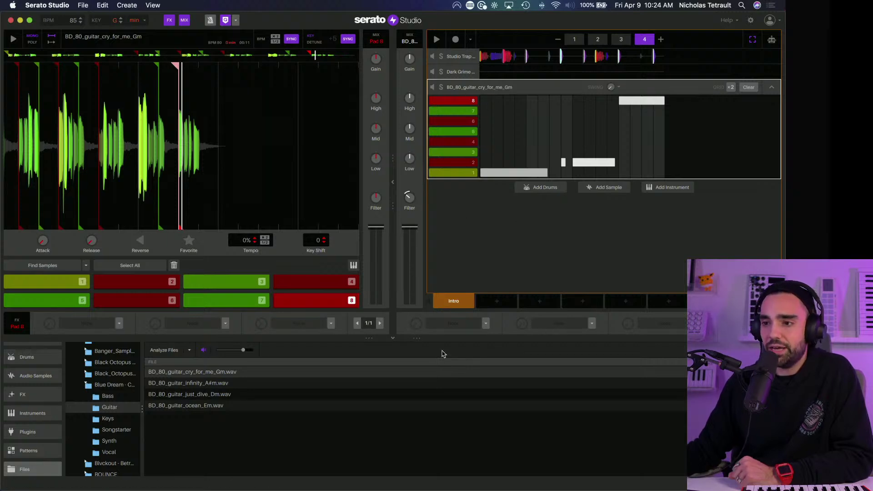
left_click(487, 324)
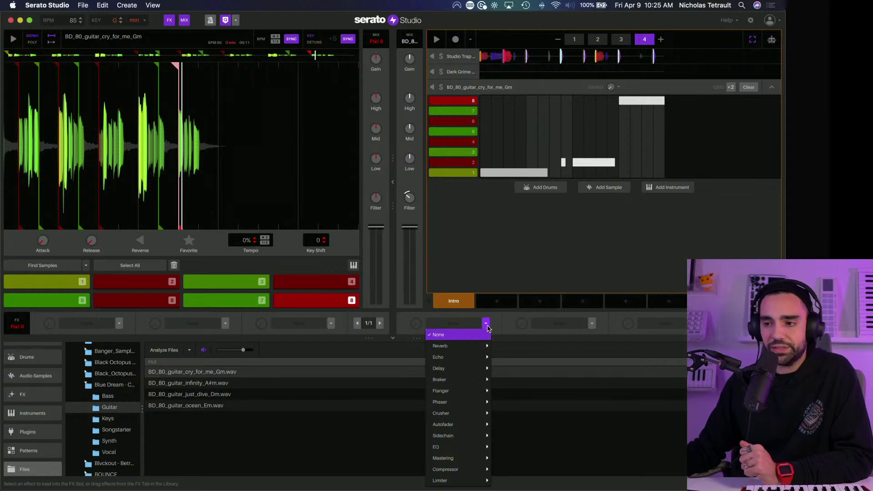
mouse_move(471, 349)
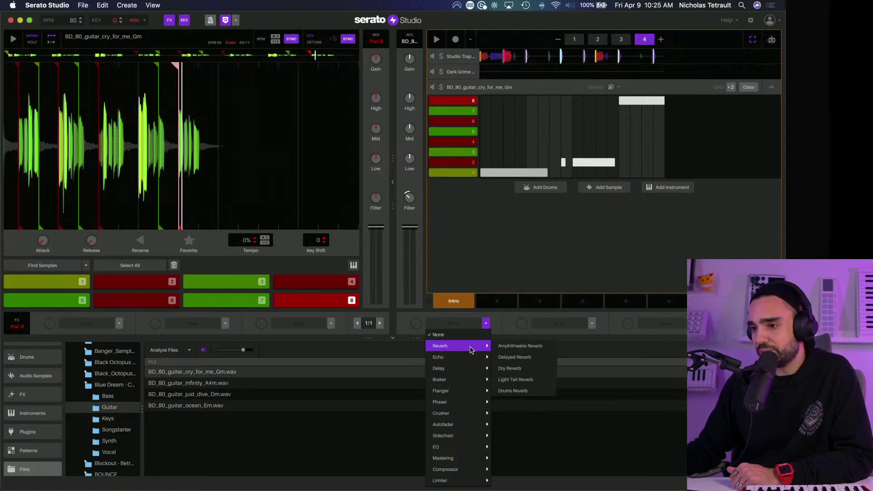
left_click(514, 379)
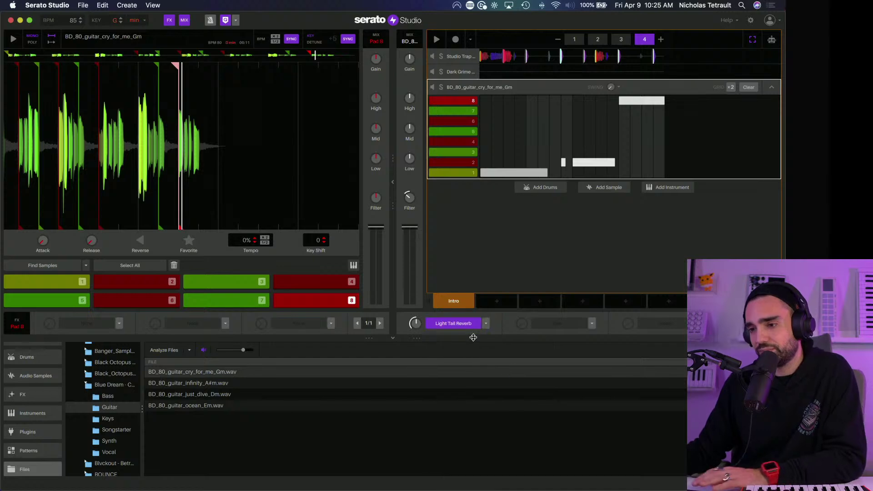
Step: Replace the guitar deck's Light Tail Reverb with Dry Reverb, raise its effect level and audition it with the beat
key("space")
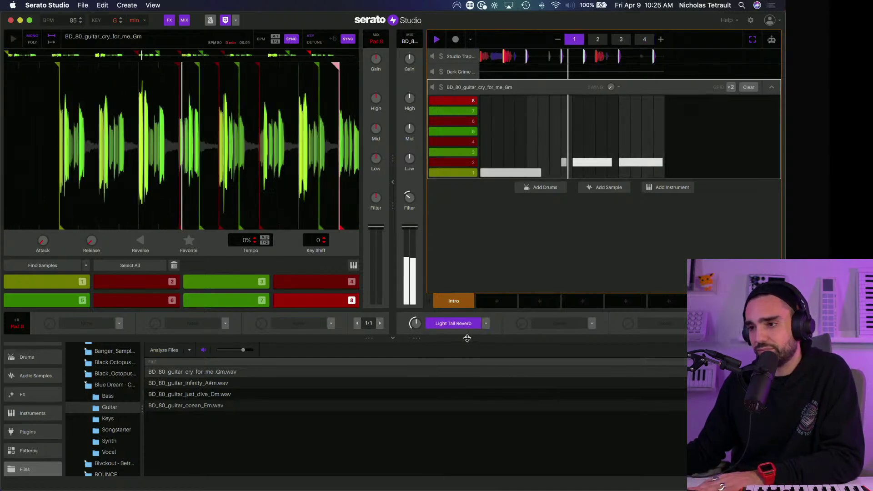
left_click(485, 323)
mouse_move(482, 348)
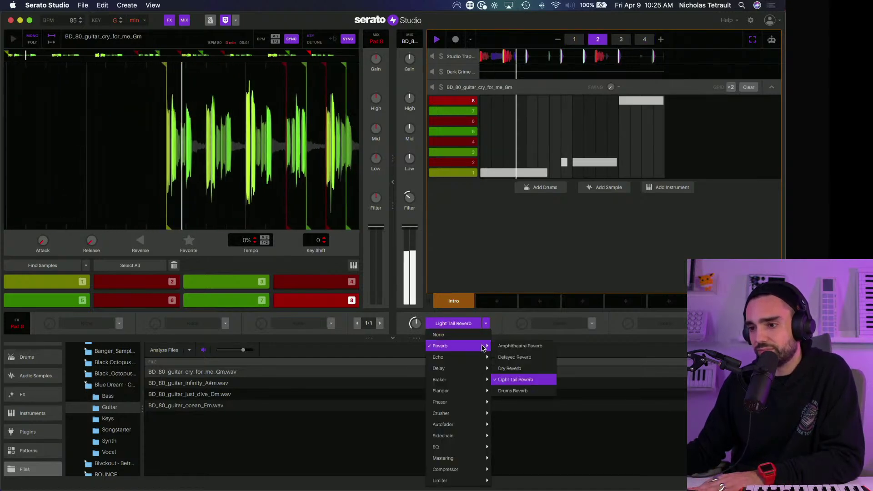
left_click(509, 369)
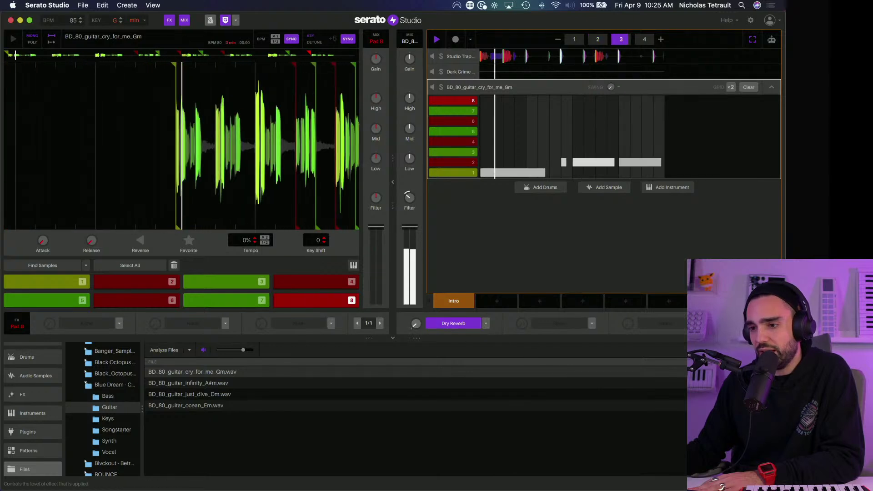
left_click_drag(415, 323, 415, 319)
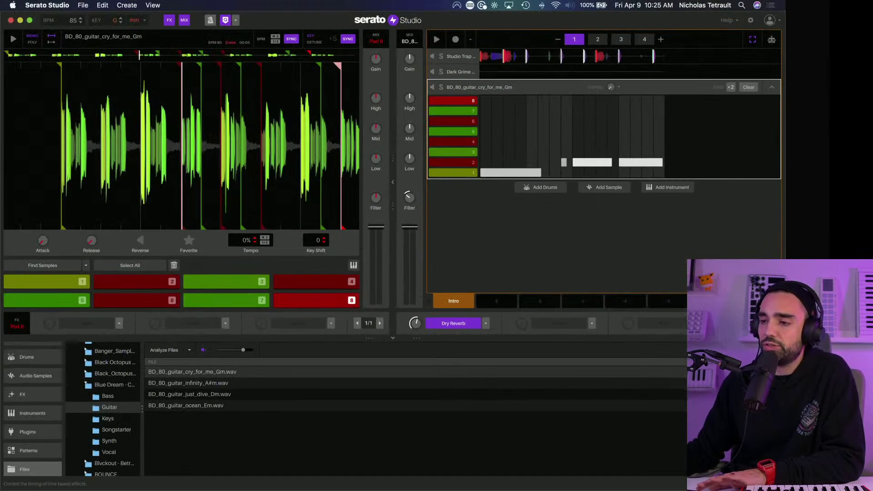
key("space")
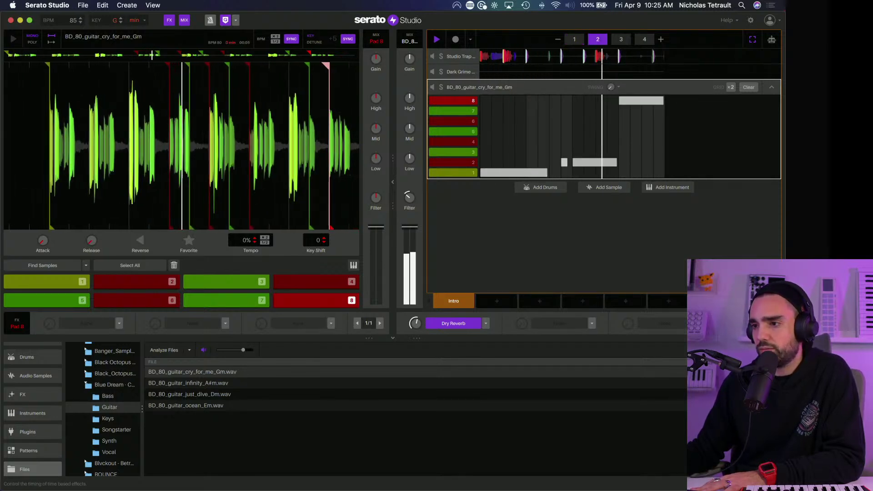
key("space")
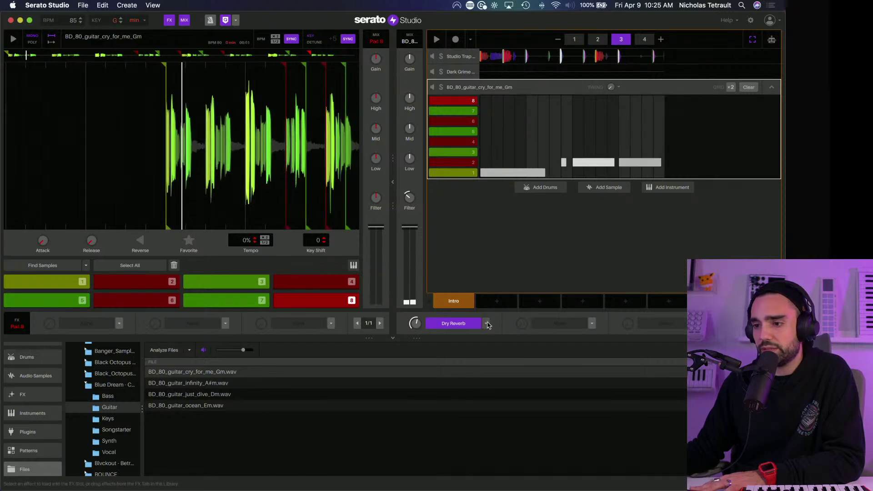
Step: Replace Dry Reverb with Delay in the guitar deck's first effect slot and audition it with the beat
left_click(487, 324)
mouse_move(468, 373)
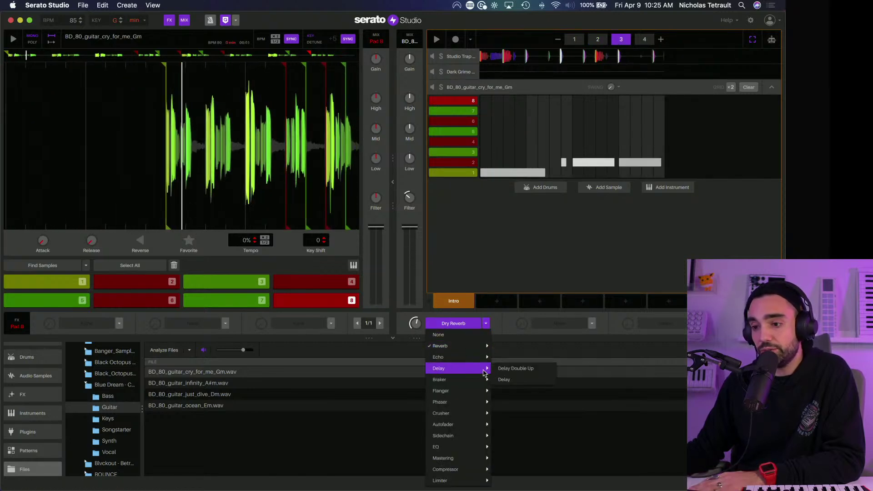
left_click(505, 380)
key("space")
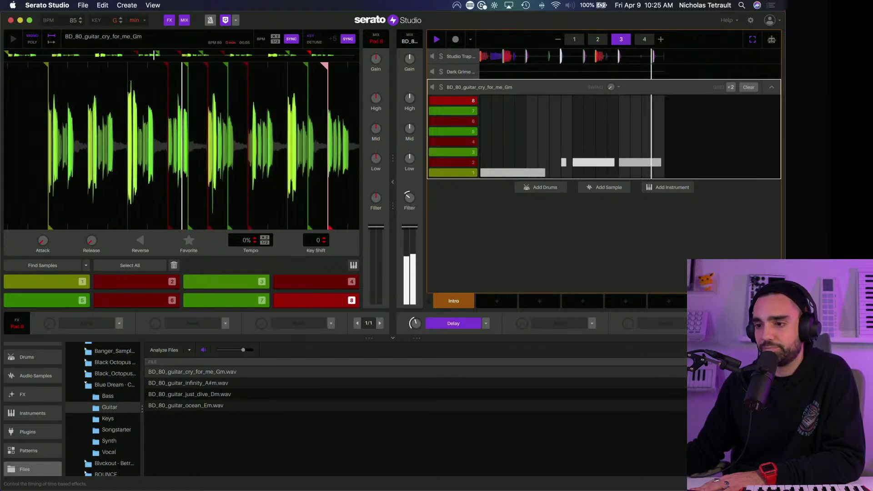
Step: Load Delayed Reverb into the guitar deck's first effect slot and adjust its level while the beat plays
left_click(485, 323)
mouse_move(474, 350)
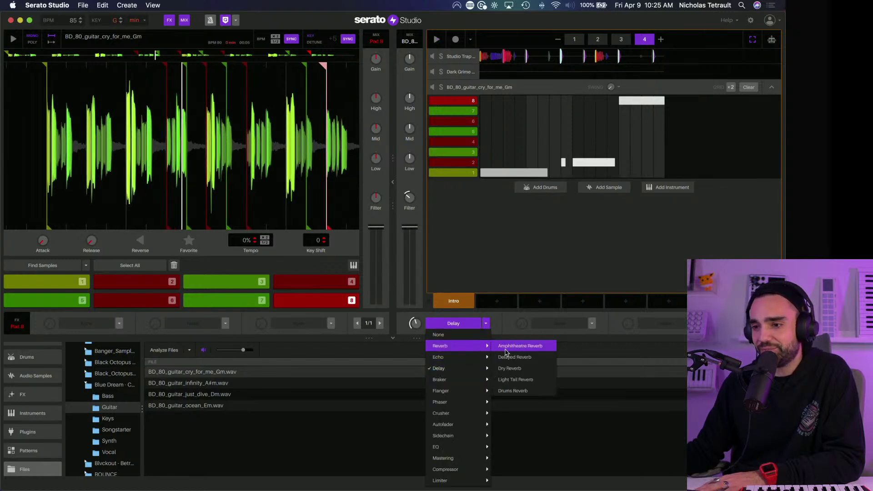
left_click(528, 357)
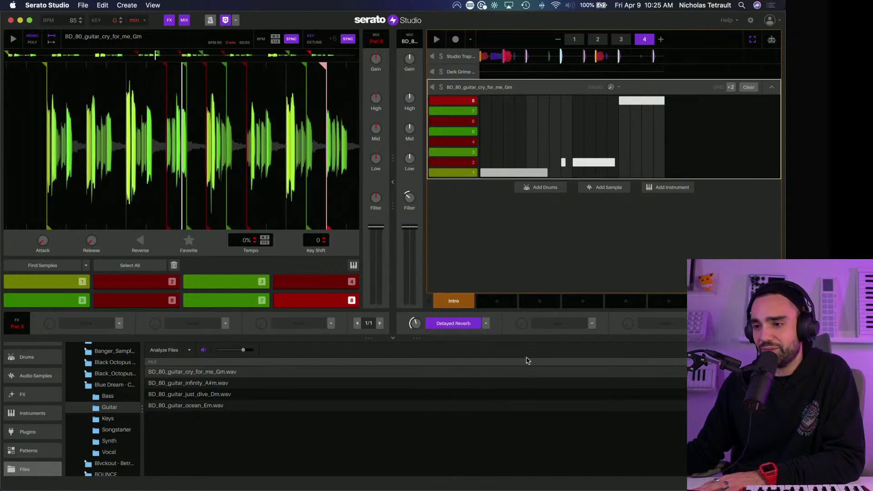
key("space")
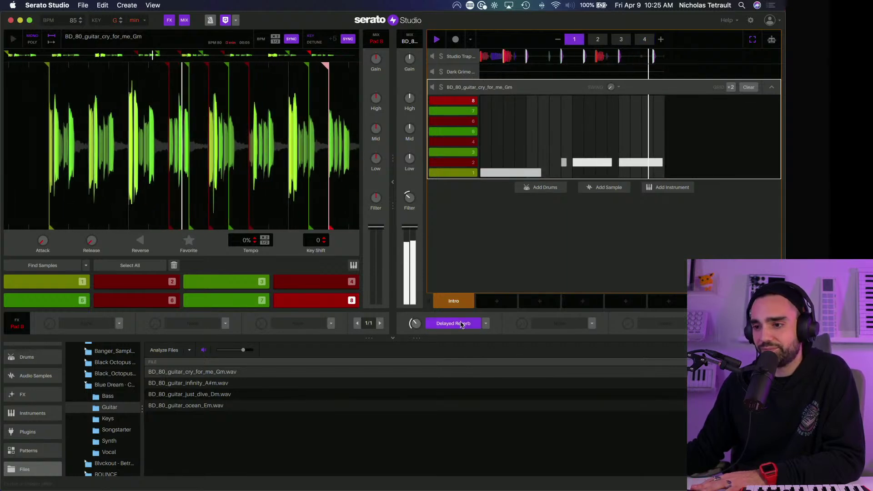
left_click(485, 323)
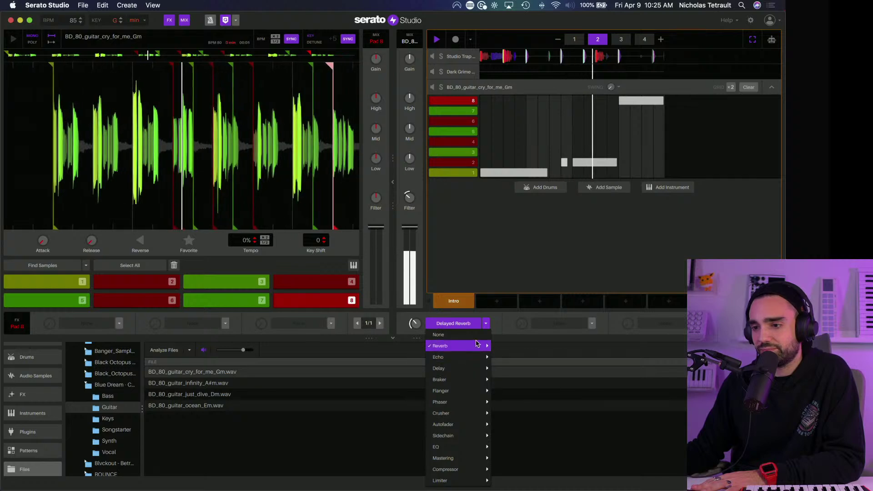
mouse_move(474, 348)
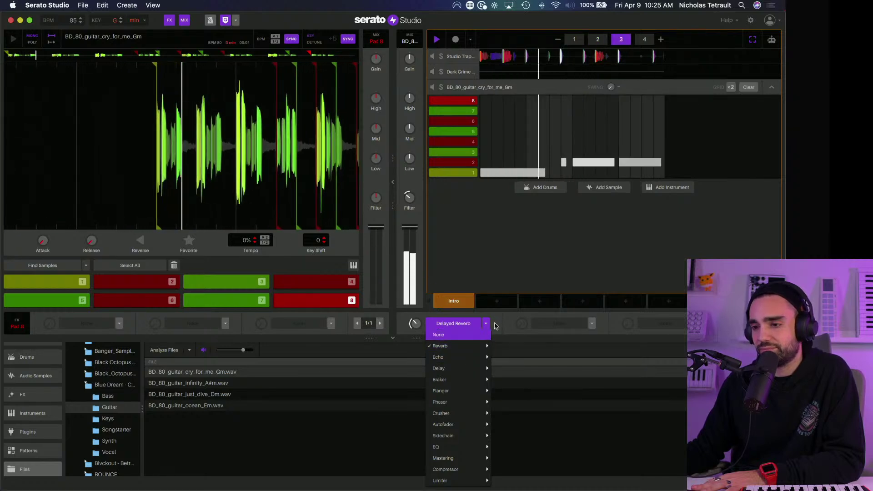
left_click(502, 339)
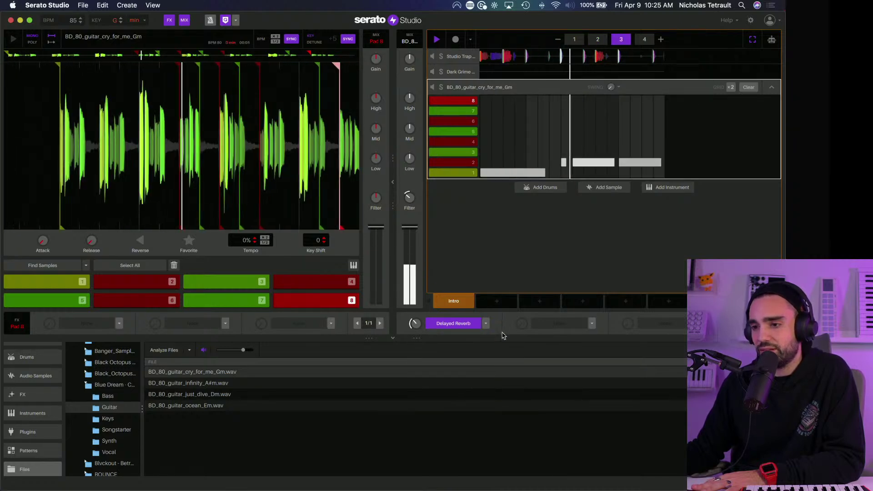
Step: Add Hard Sidechain to the guitar deck's second effect slot, with the Studio Trap Drum Kit's Kick as its source, and raise its level during playback
left_click(592, 324)
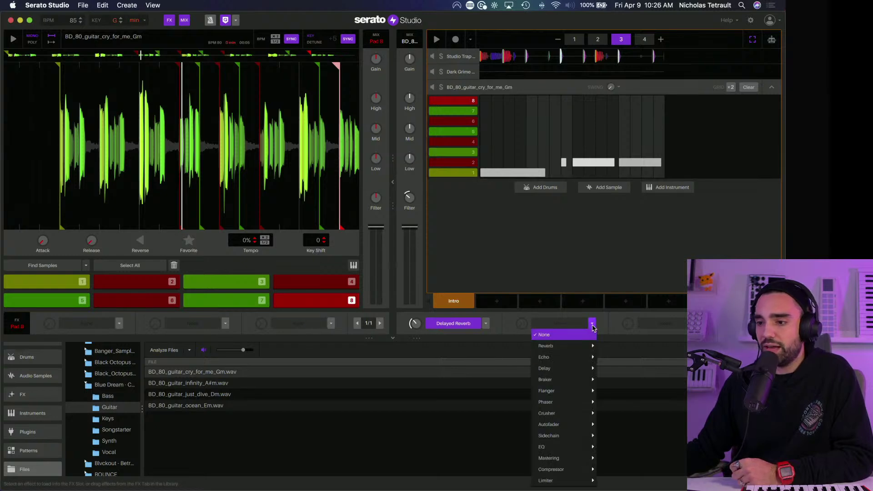
mouse_move(572, 434)
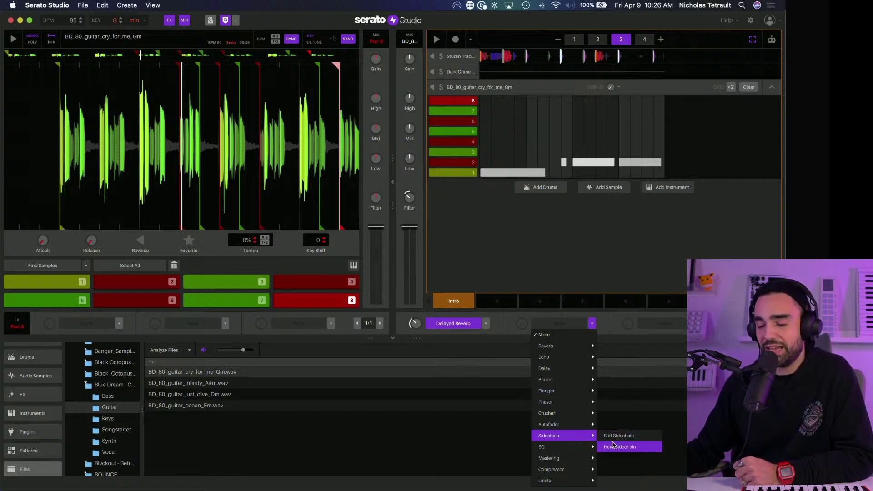
left_click(613, 448)
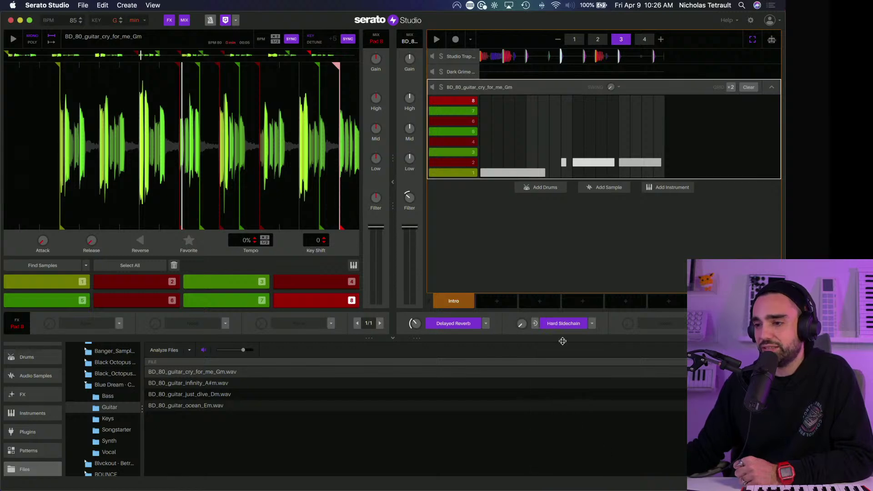
left_click(535, 324)
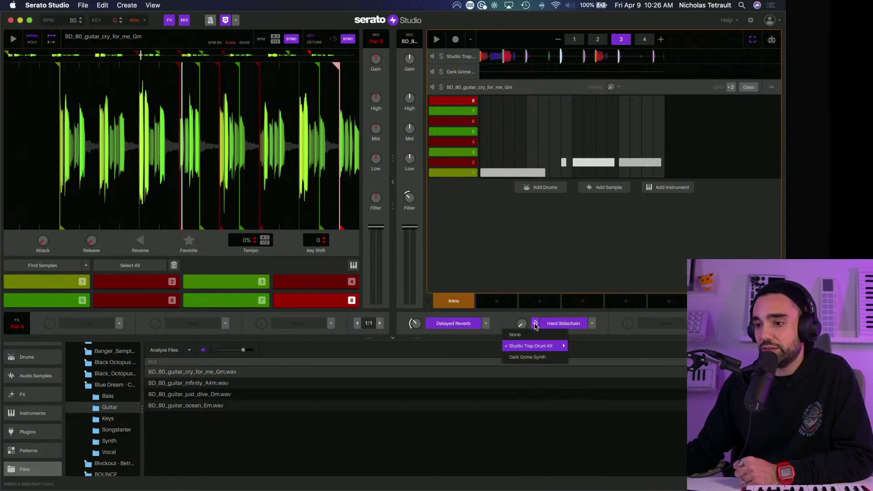
mouse_move(542, 350)
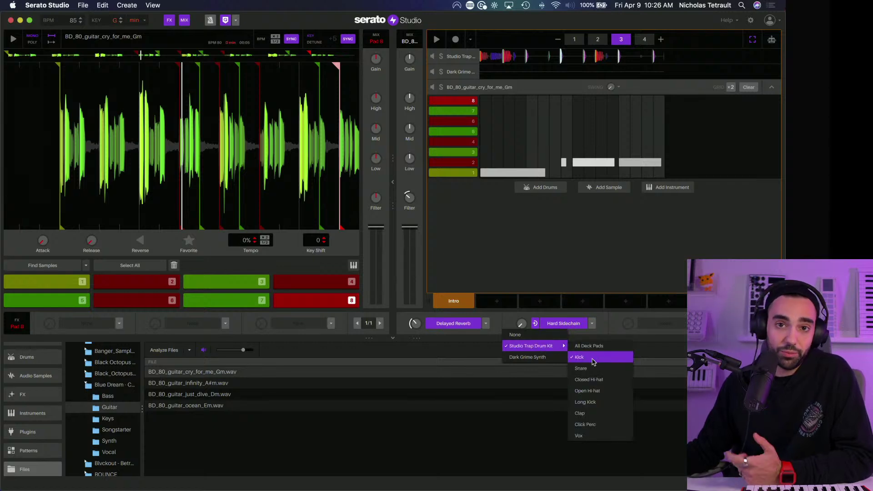
left_click(534, 322)
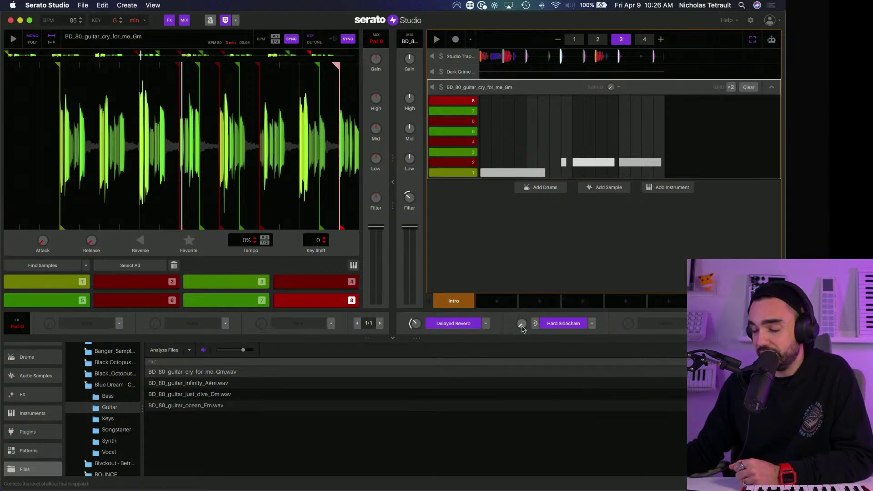
key("space")
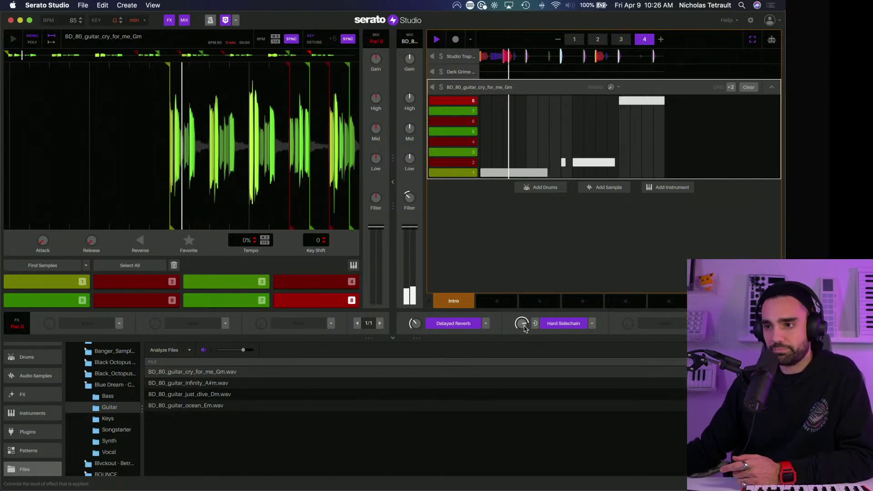
Step: Preview Sat Filter Bass and EightOEight Sub Bass from the bass instruments, and replace the Dark Grime Synth deck's instrument with Evolving Reese Bass
left_click(452, 72)
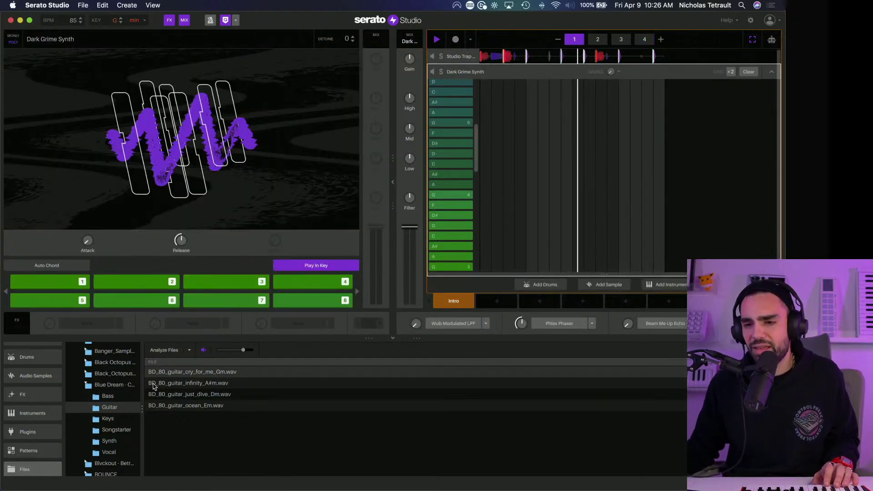
key("space")
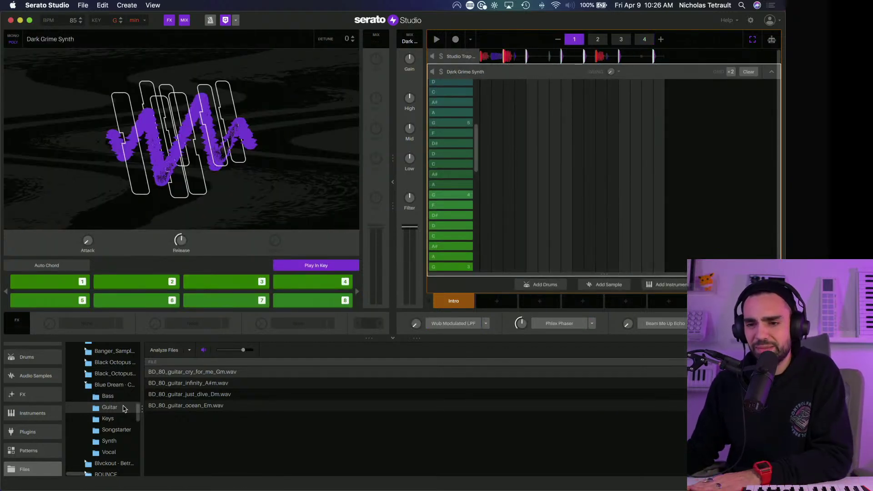
left_click(39, 421)
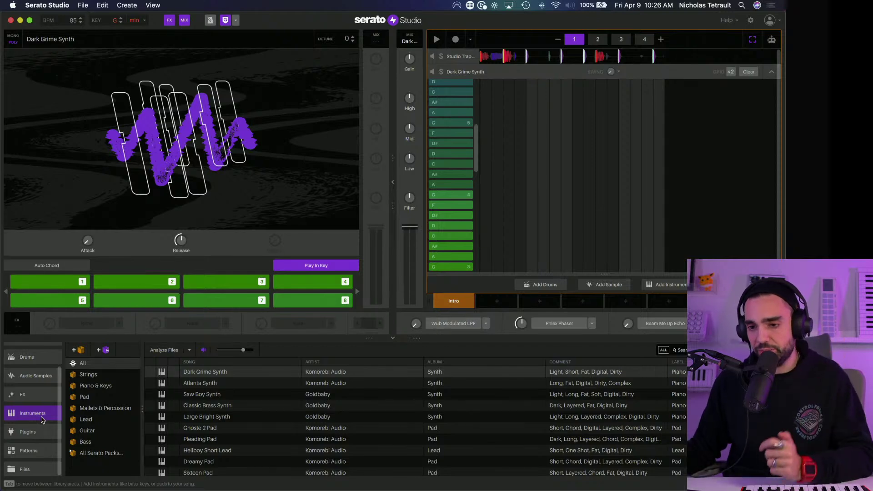
left_click(85, 442)
left_click(201, 373)
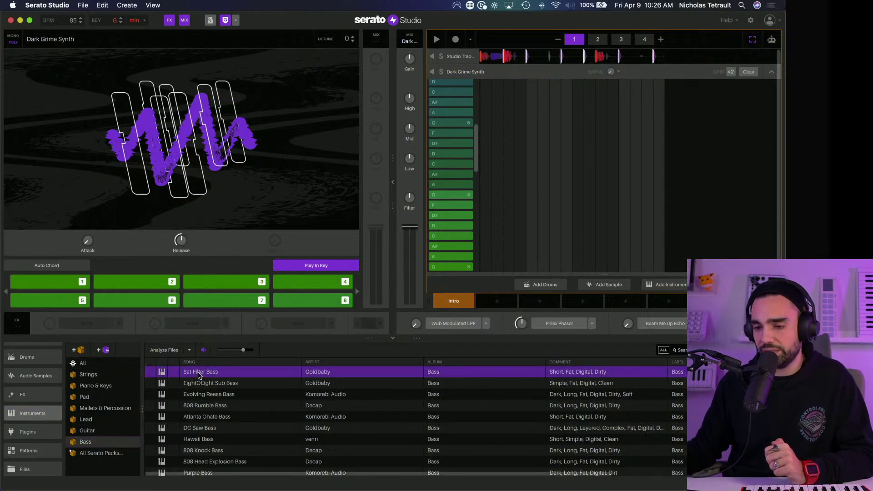
left_click(199, 385)
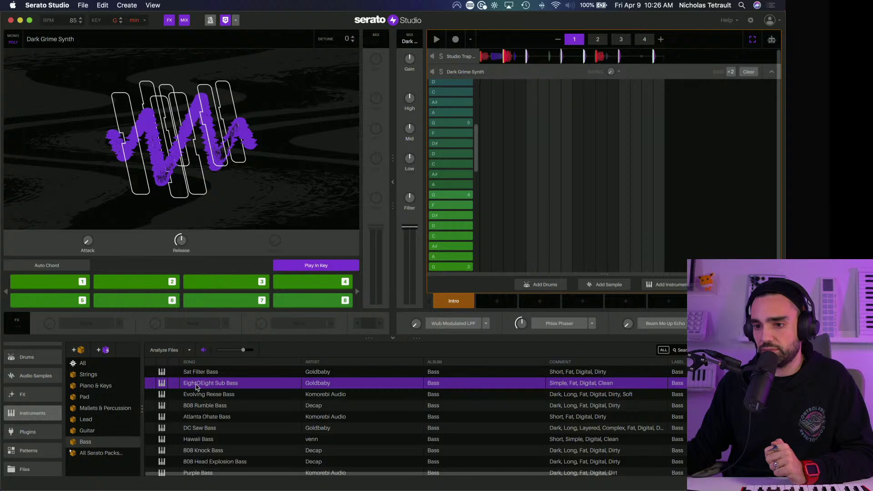
left_click(196, 395)
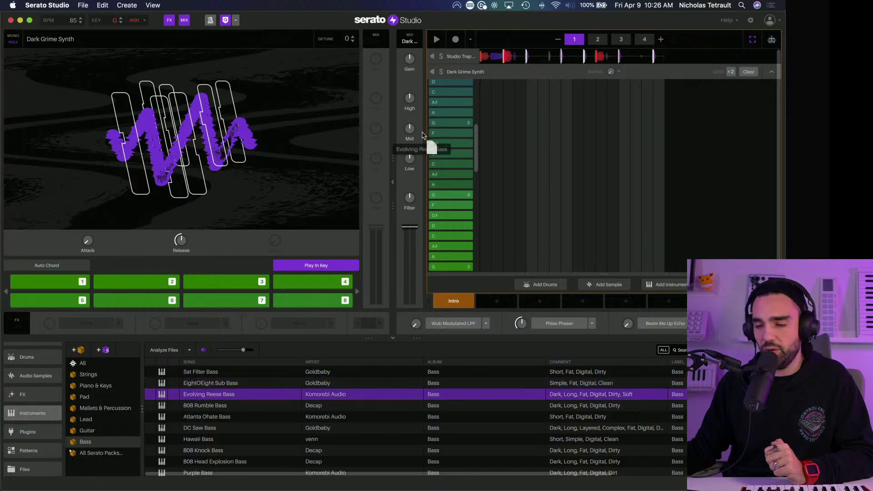
left_click_drag(423, 135, 466, 78)
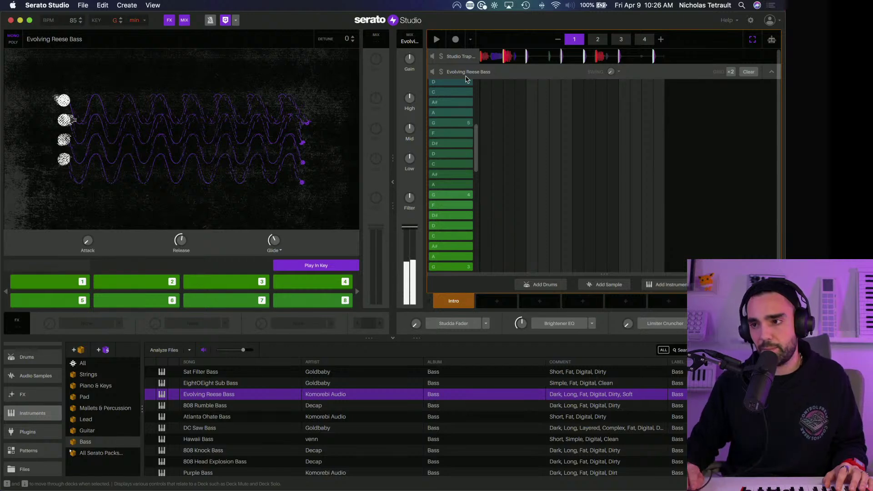
Step: Try Evolving Reese Bass on the full chromatic keyboard with Play In Key off, and turn Play In Key back on
key("space")
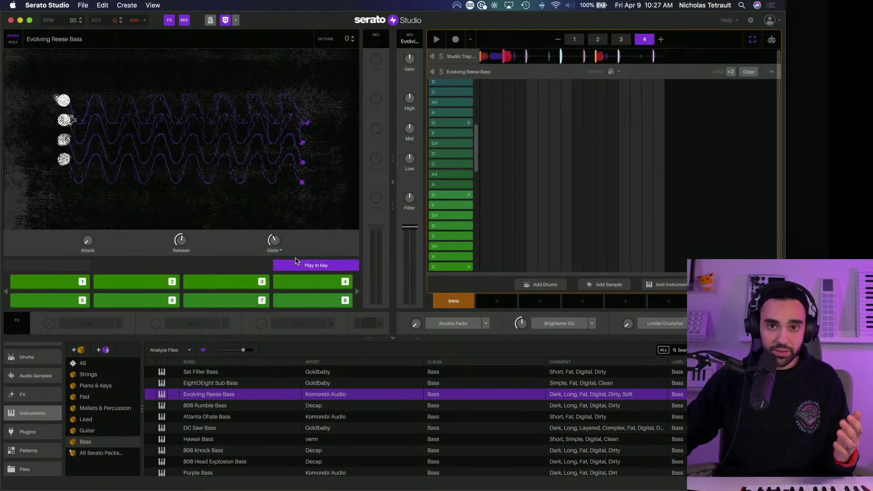
key("space")
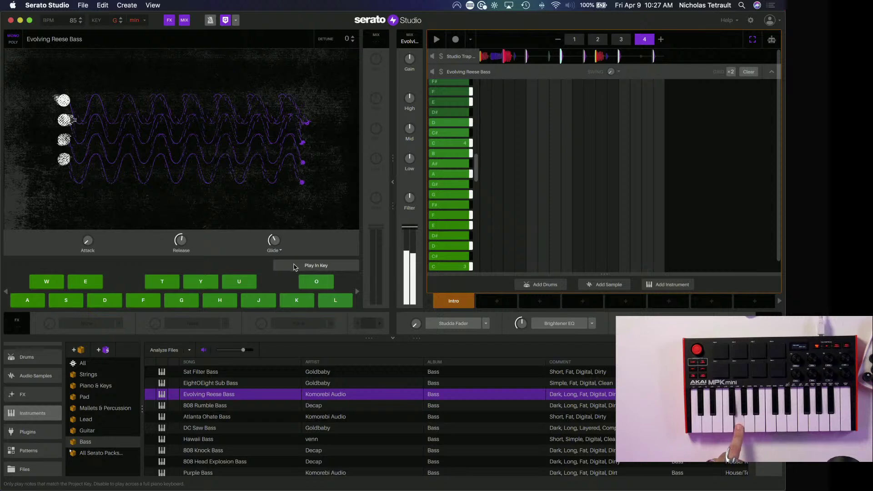
left_click(298, 266)
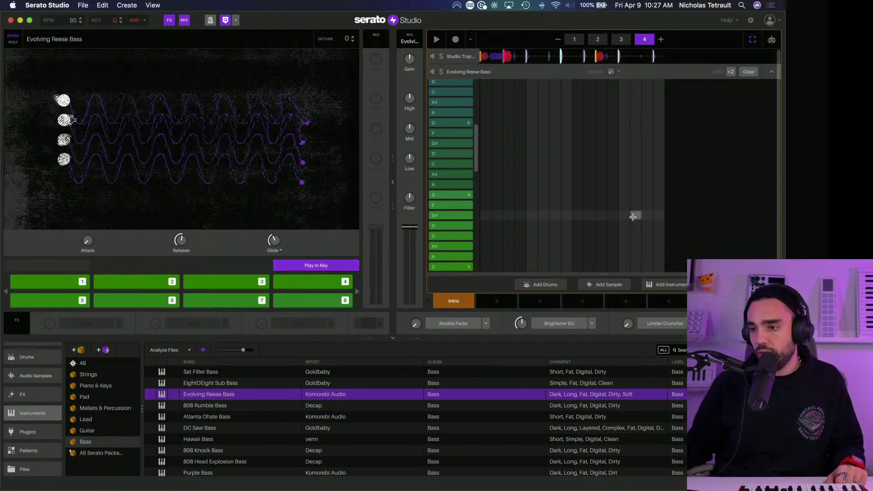
Step: Enable Studda Fader, Brightener EQ and Limiter Cruncher on the Evolving Reese Bass deck, raising the Studda Fader level and lowering the Brightener EQ level
left_click(469, 75)
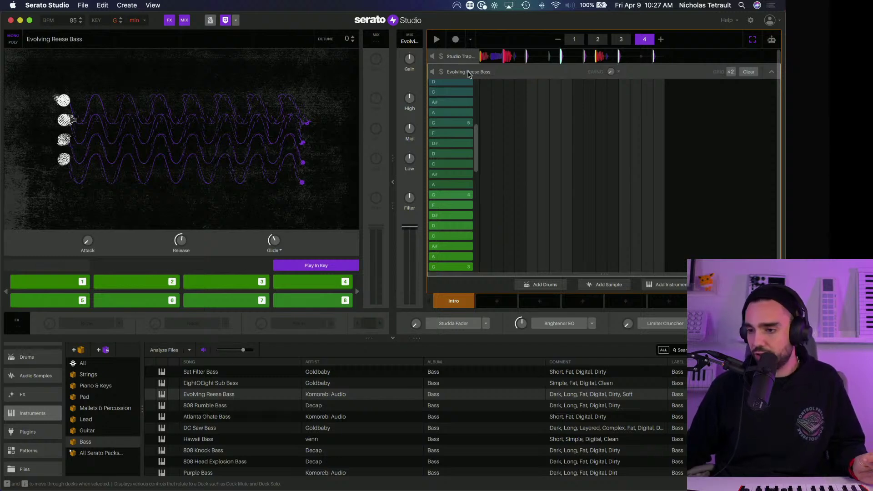
left_click(458, 326)
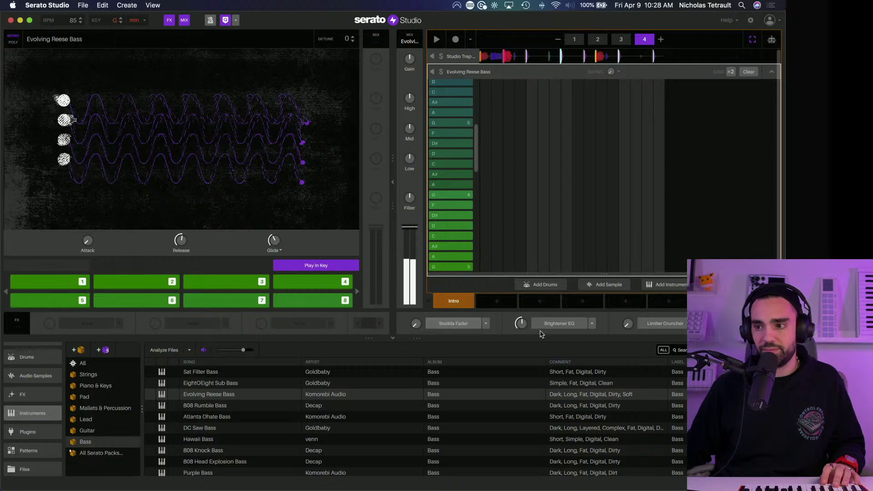
left_click(473, 326)
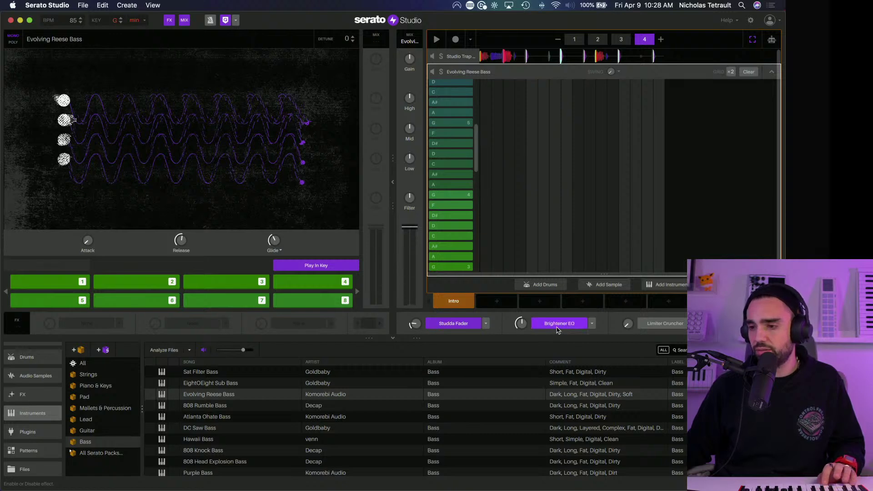
left_click(656, 326)
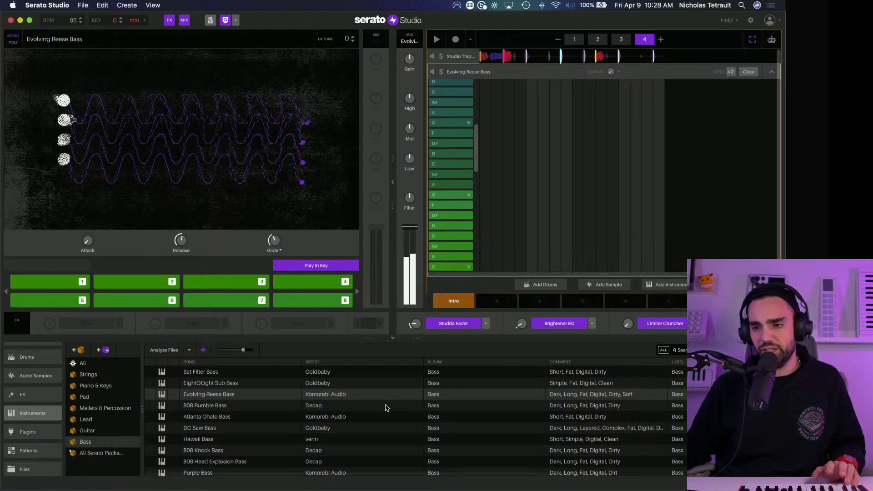
Step: Try DC Saw Bass and 808 Knock Bass as the bass deck's instrument, starting playback with 808 Knock Bass loaded
left_click(216, 430)
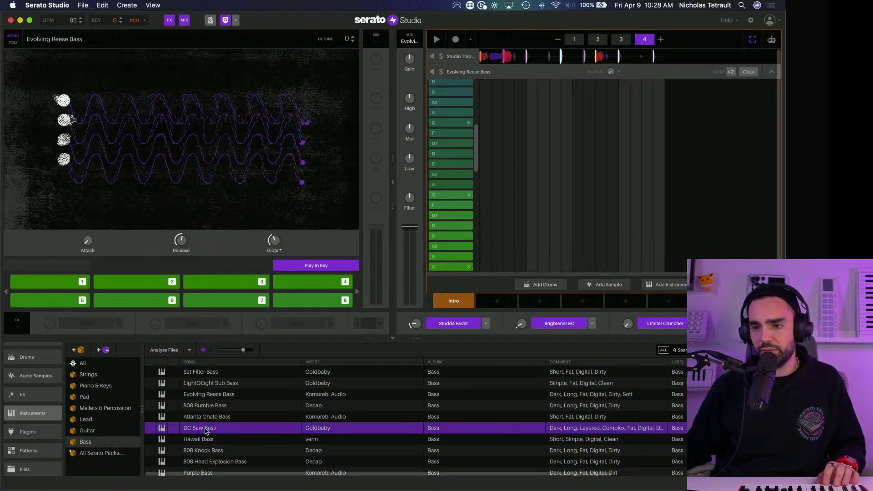
left_click_drag(206, 431, 541, 79)
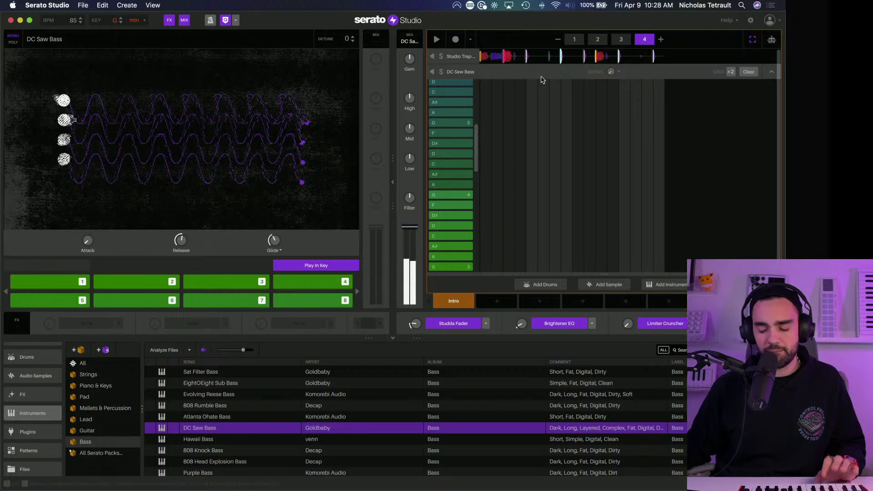
left_click(207, 440)
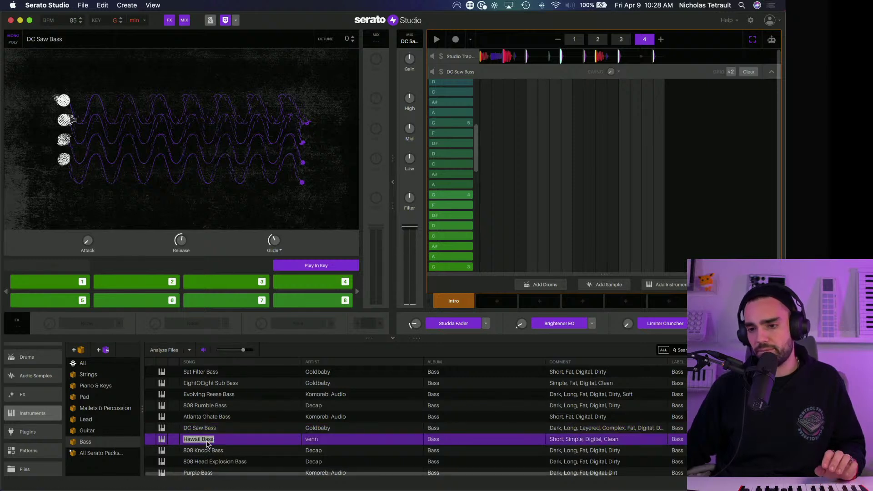
left_click(195, 450)
scroll(195, 448, "down", 2)
left_click_drag(196, 427, 534, 78)
key("space")
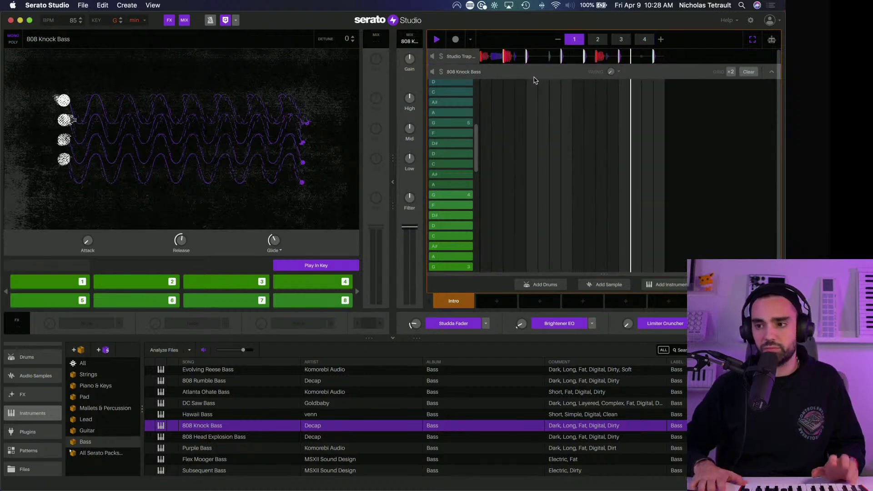
Step: Disable Studda Fader, Brightener EQ and Limiter Cruncher on the bass deck
left_click(453, 323)
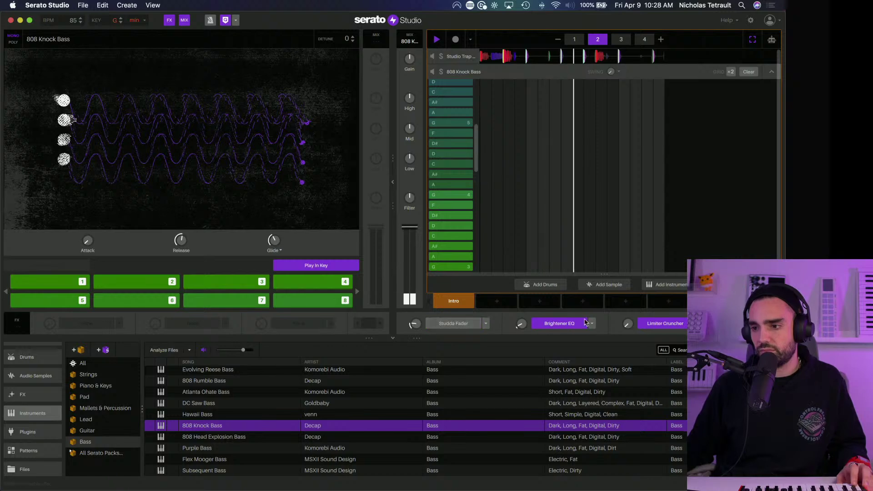
left_click(559, 323)
left_click(663, 323)
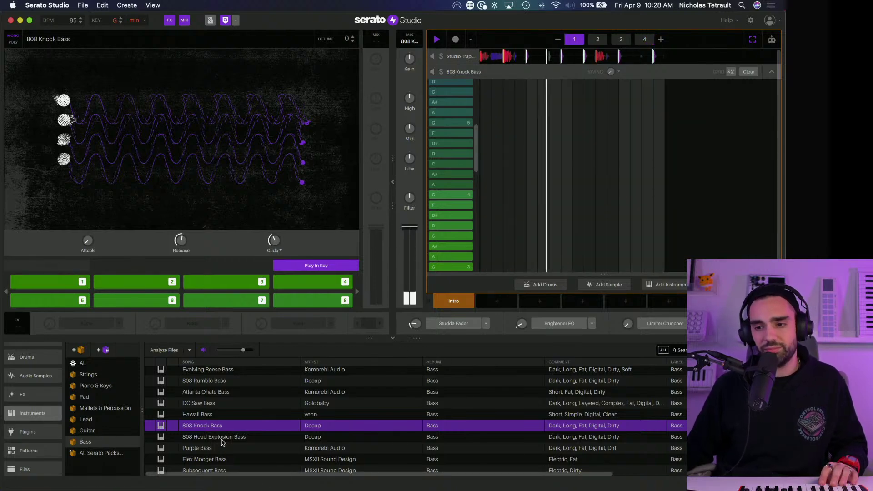
Step: Try 808 Head Explosion Bass on the bass deck, and reload Evolving Reese Bass in its place
left_click_drag(220, 437, 525, 80)
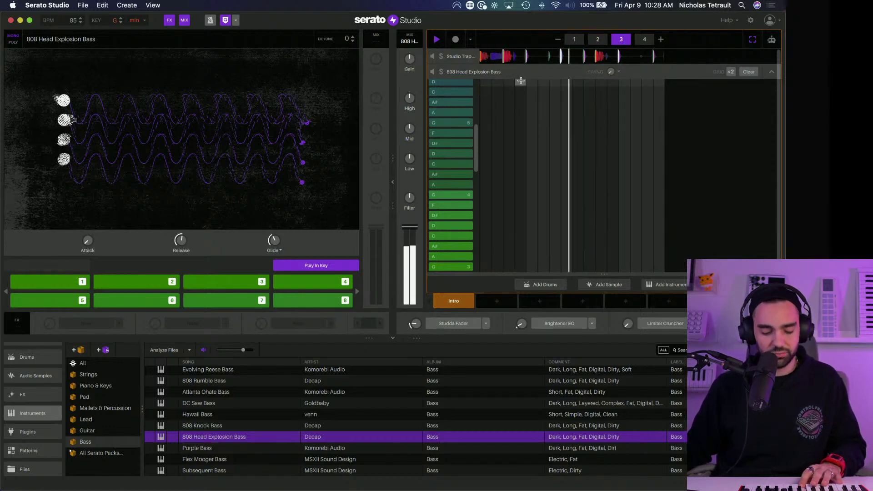
scroll(272, 405, "up", 3)
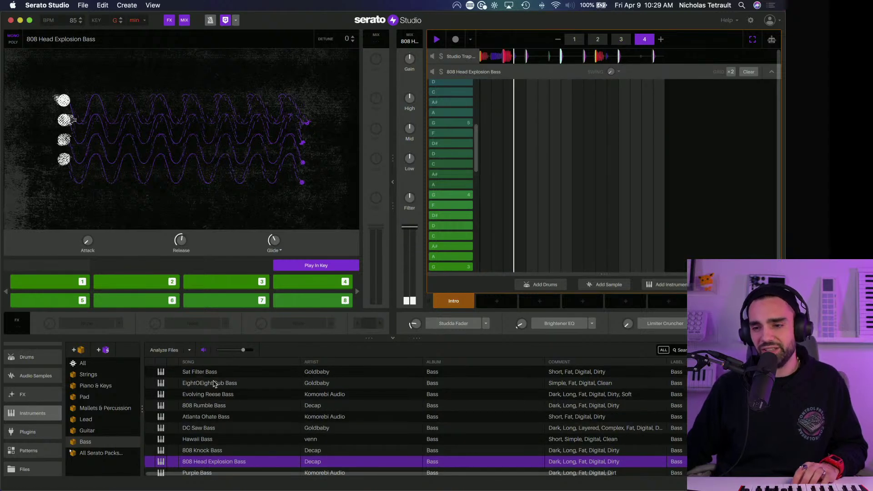
left_click(210, 385)
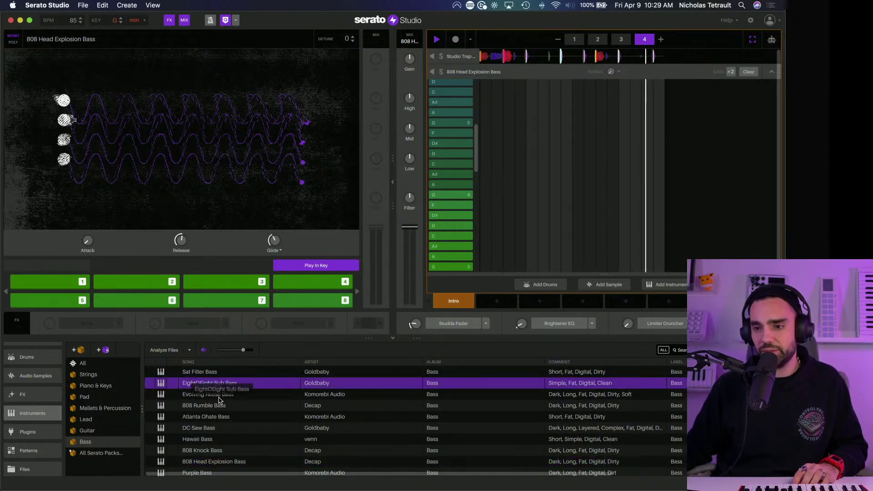
key("space")
left_click_drag(210, 394, 516, 91)
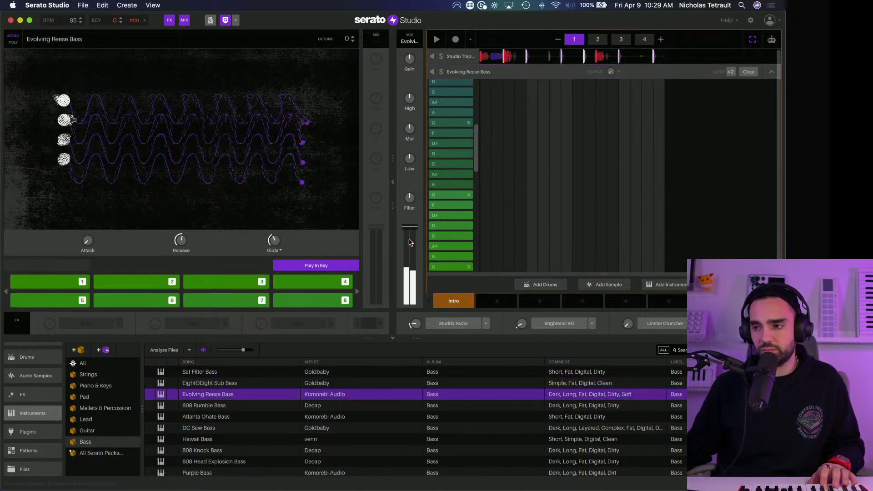
Step: Replace Studda Fader with Hard Sidechain in the bass deck's first effect slot, and raise its level to full during playback
left_click(486, 323)
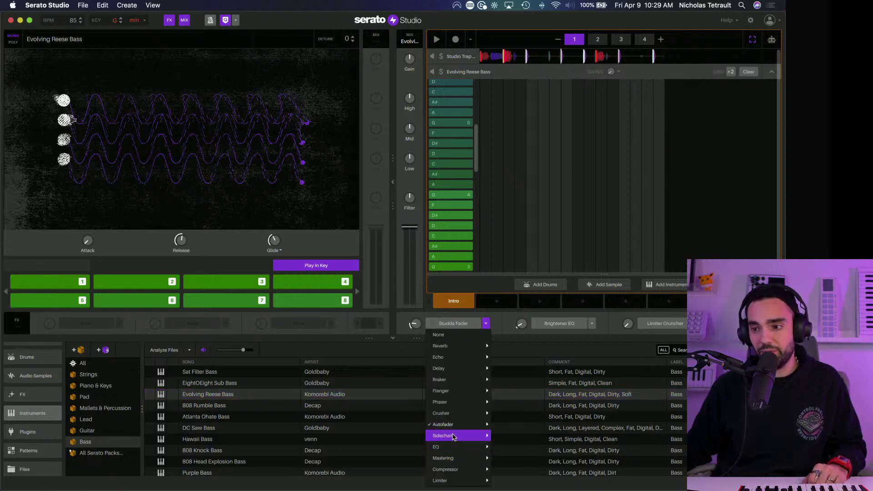
mouse_move(454, 435)
left_click(515, 446)
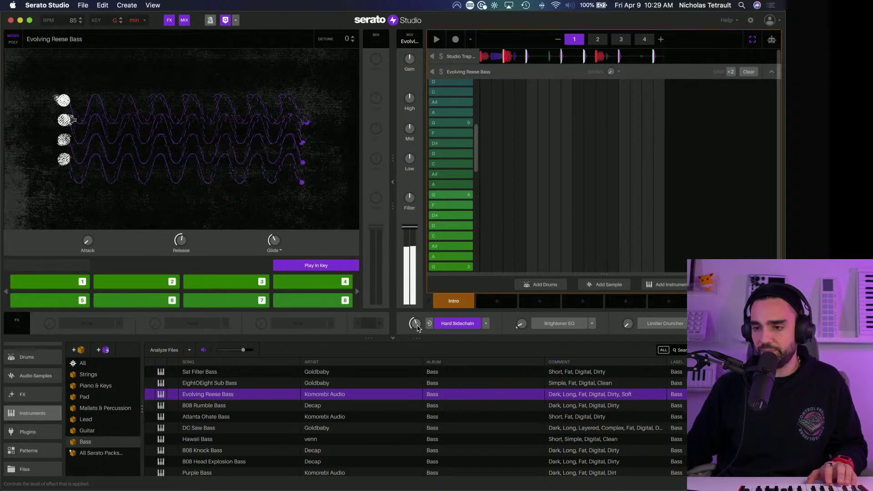
key("space")
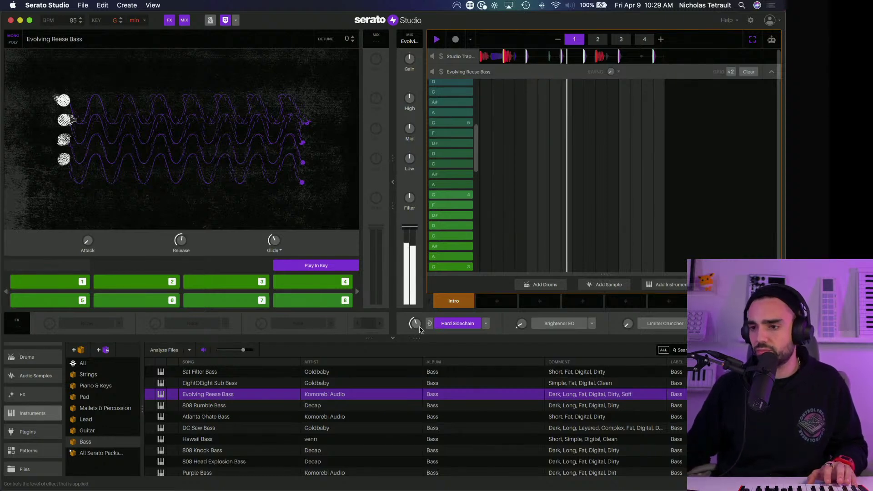
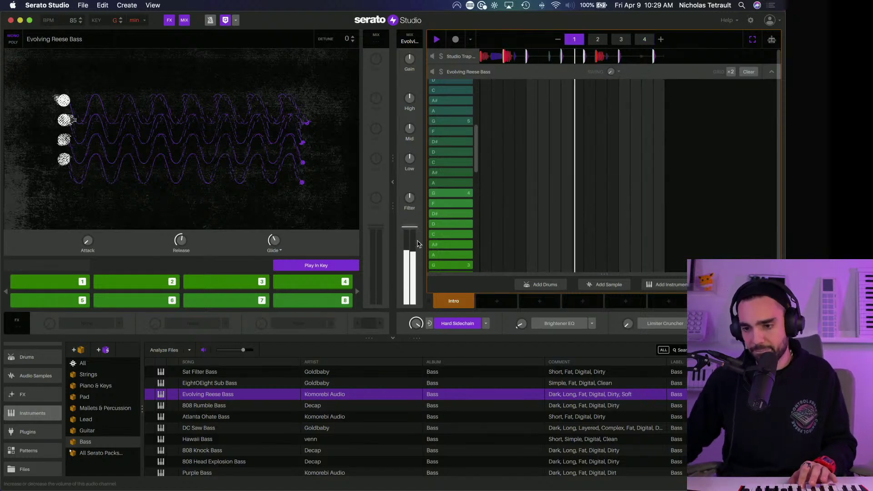
key("space")
Step: Load Flex Mooger Bass onto the bass deck and record a bass line over the looping beat
scroll(239, 437, "down", 2)
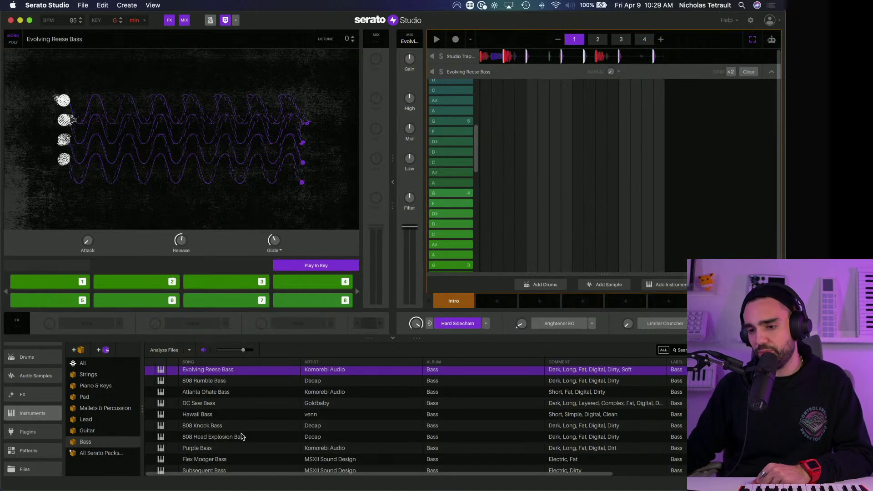
left_click(205, 460)
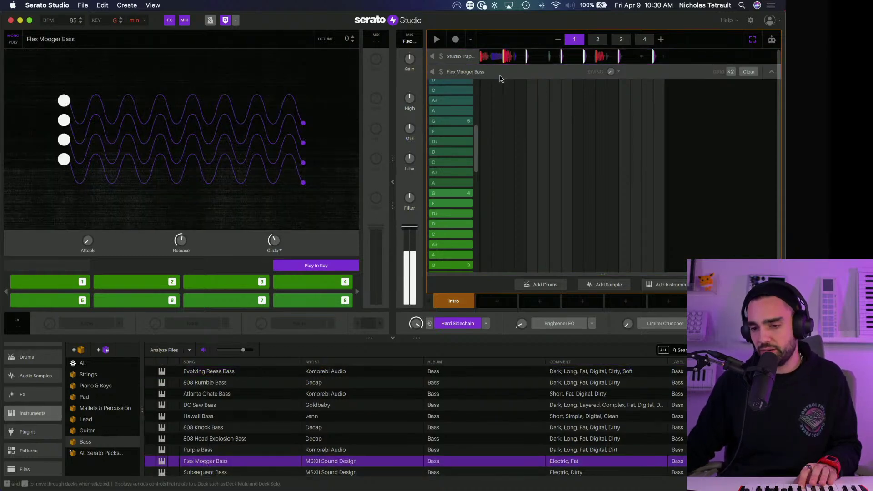
key("space")
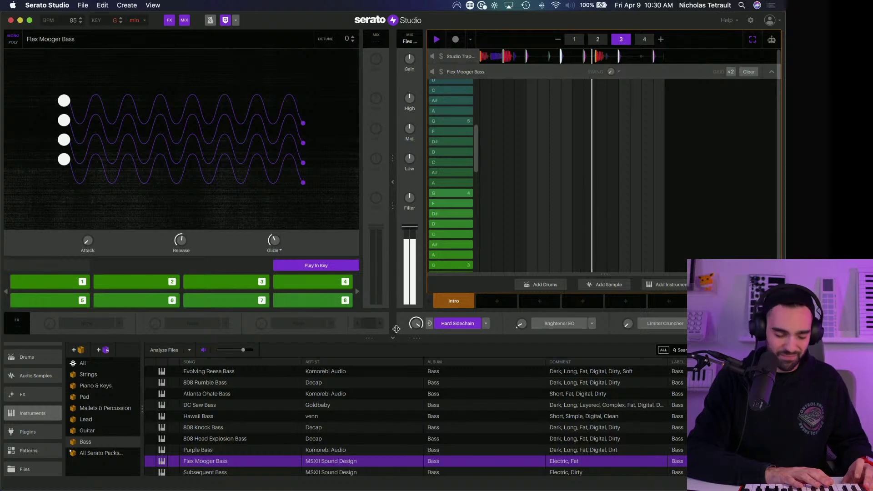
key("space")
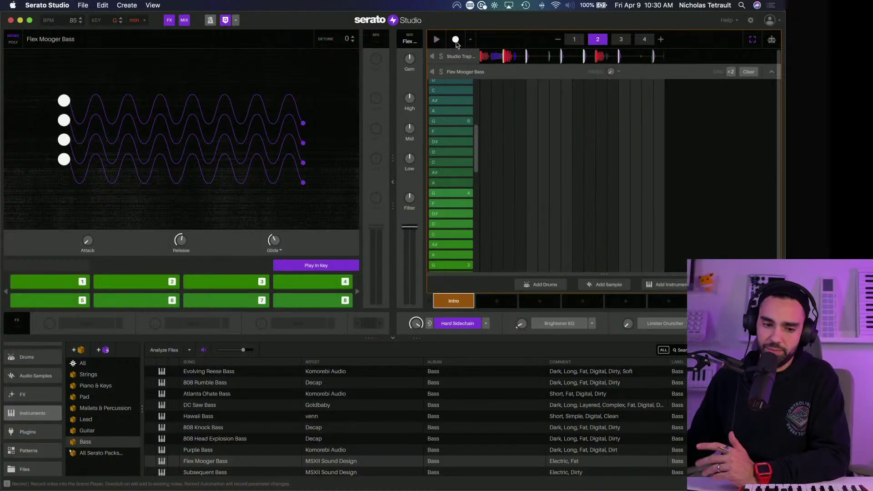
key("space")
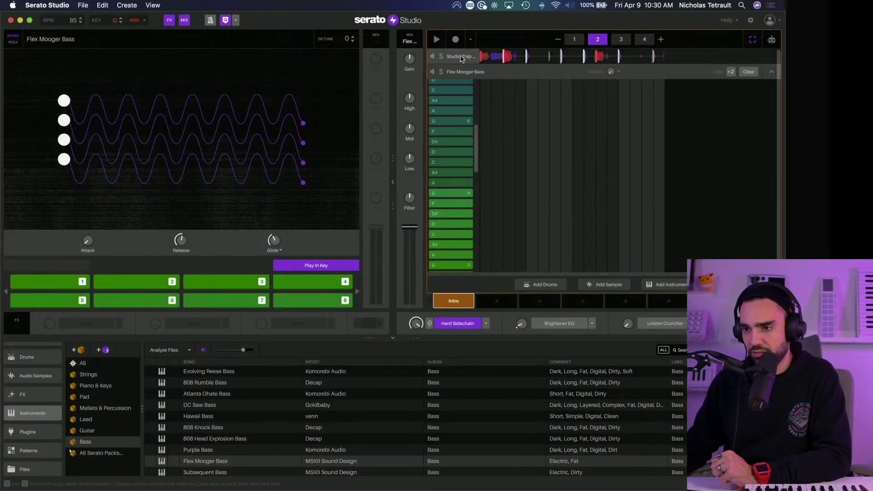
Step: Lower the channel volumes of the Studio Trap Drum Kit, Flex Mooger Bass and guitar decks, and start playback
left_click(459, 57)
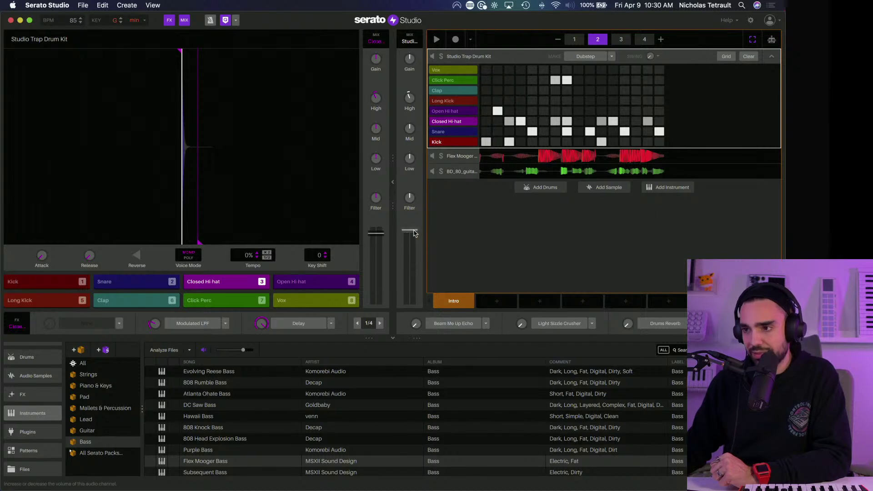
left_click(459, 156)
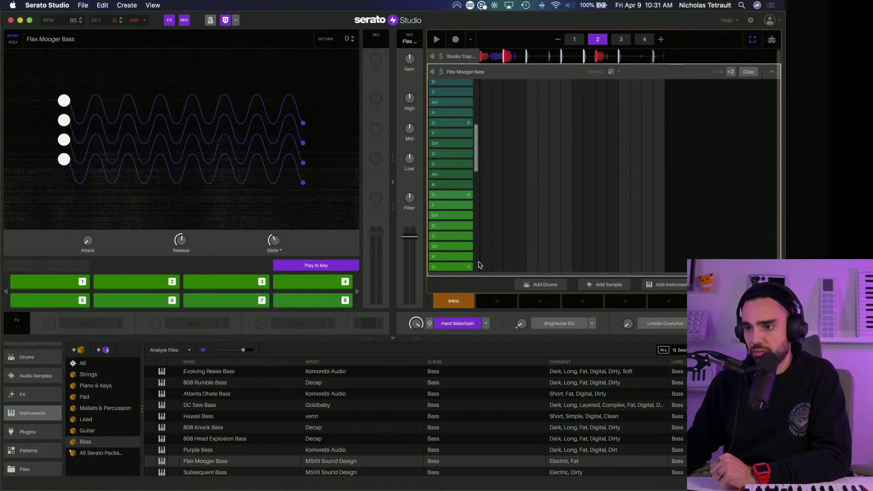
scroll(452, 181, "down", 5)
scroll(611, 203, "down", 1)
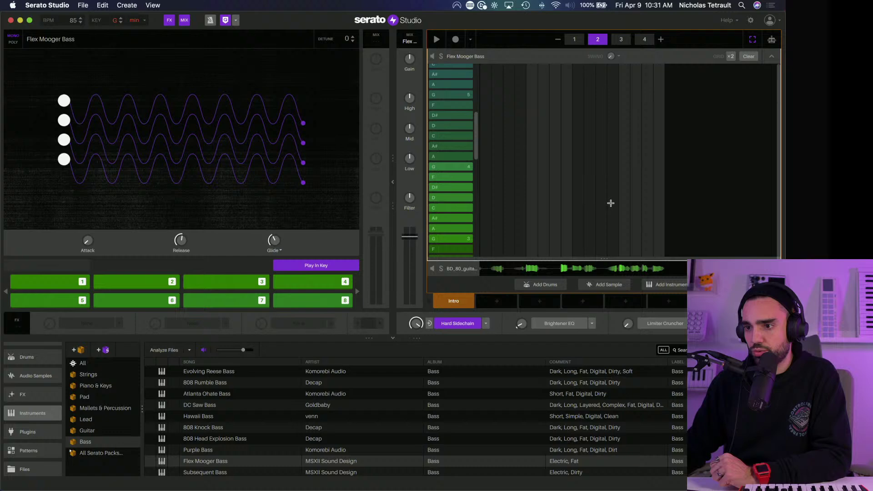
left_click(454, 269)
key("space")
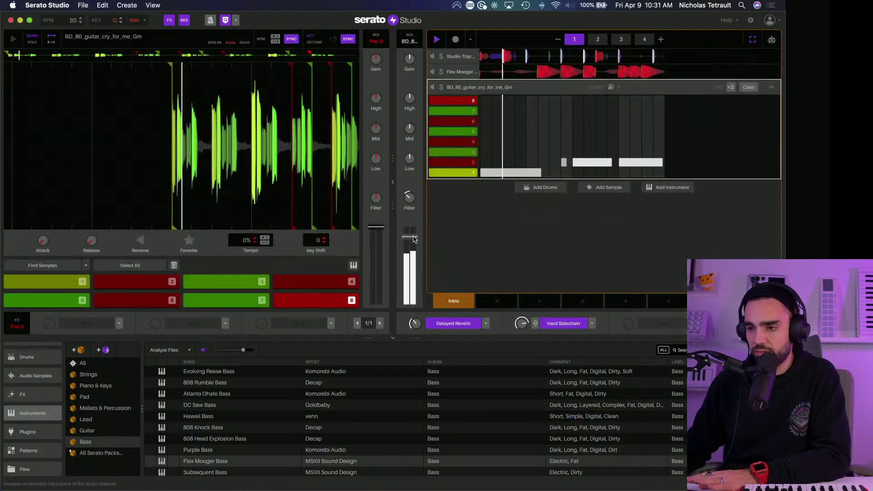
Step: Replace the closing A and C notes of the Flex Mooger Bass line in bar 2 with a D note, and lower Hard Sidechain's level during playback
left_click(451, 72)
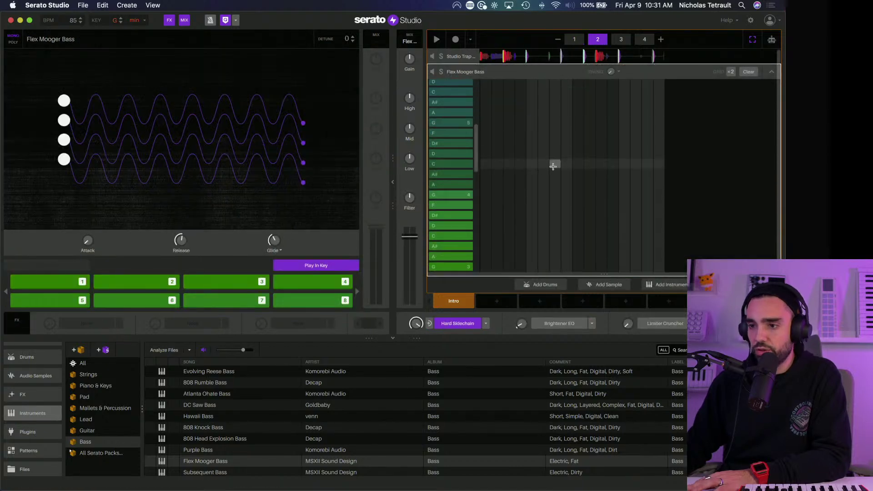
scroll(544, 203, "down", 1)
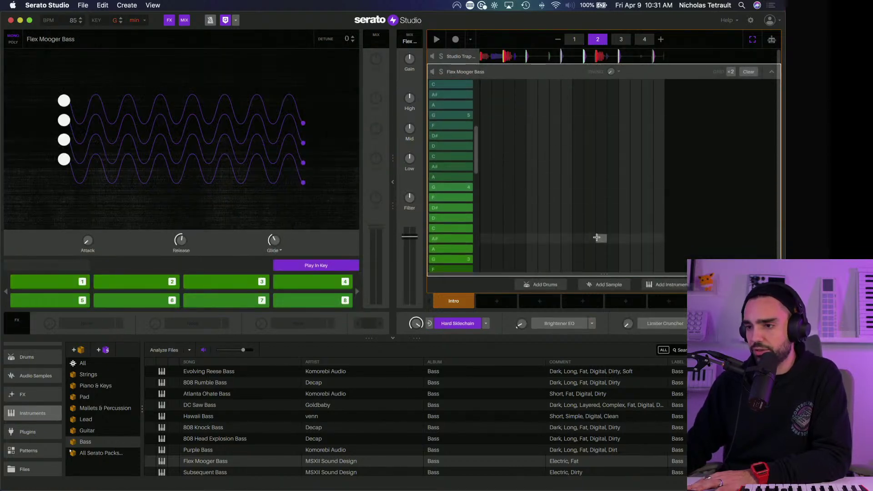
scroll(596, 237, "down", 10)
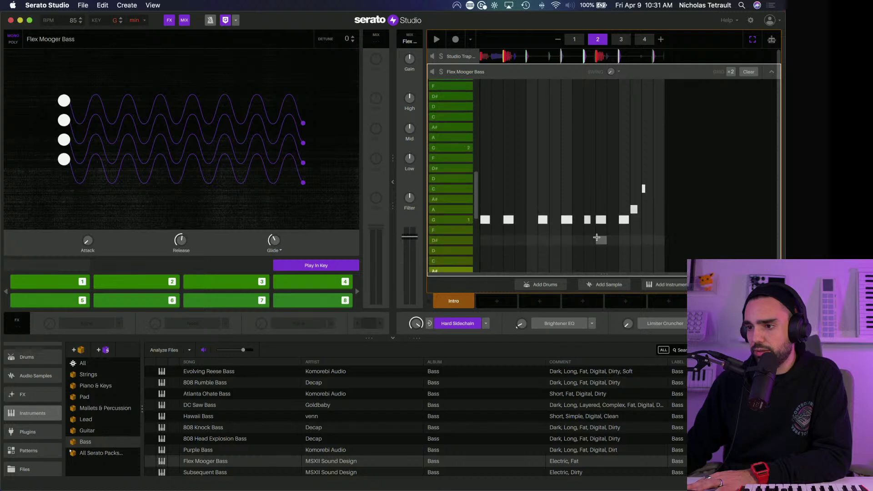
scroll(597, 237, "down", 4)
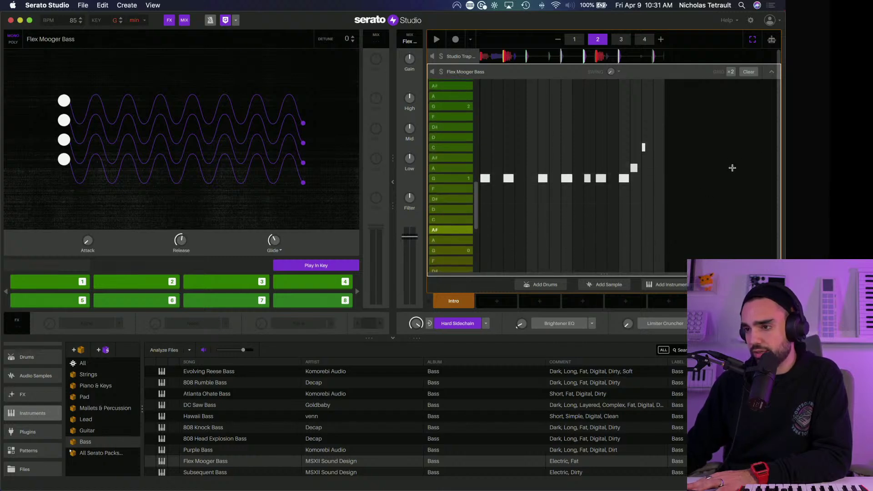
key("space")
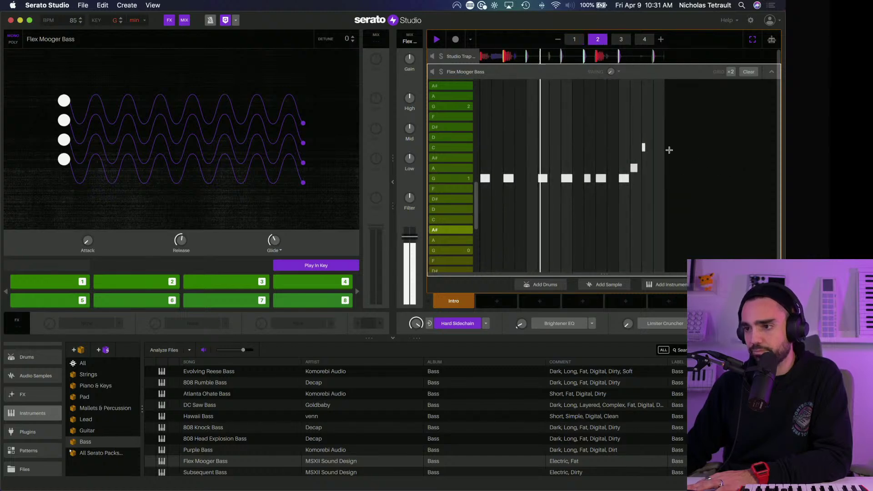
key("space")
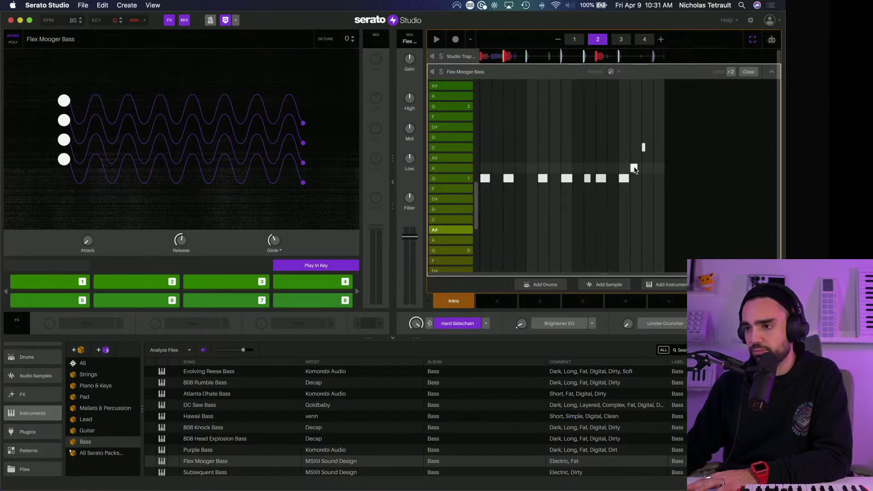
left_click(635, 168)
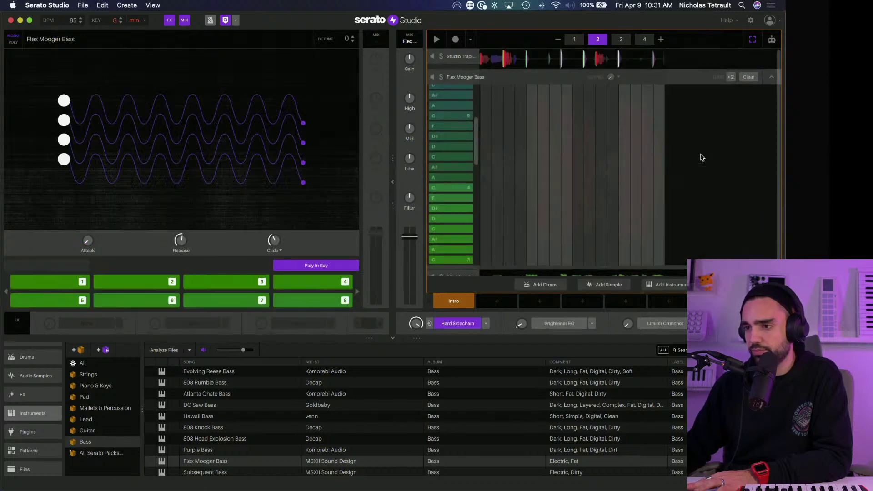
scroll(658, 164, "down", 5)
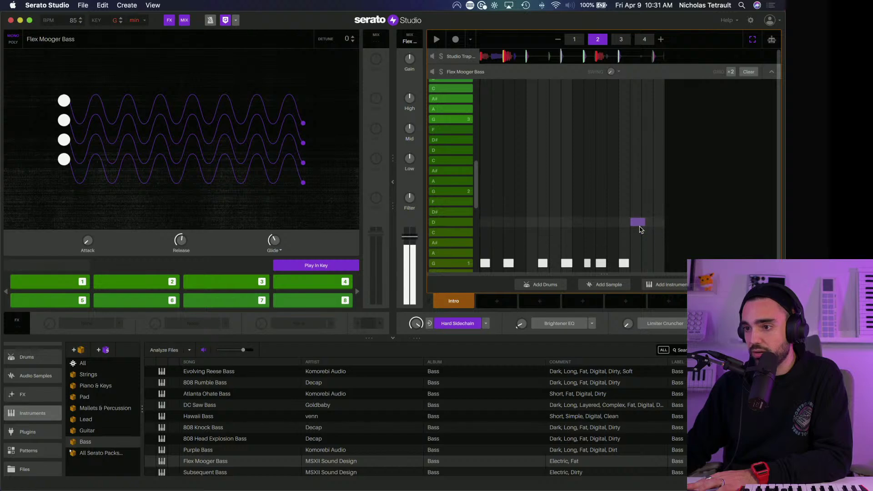
key("space")
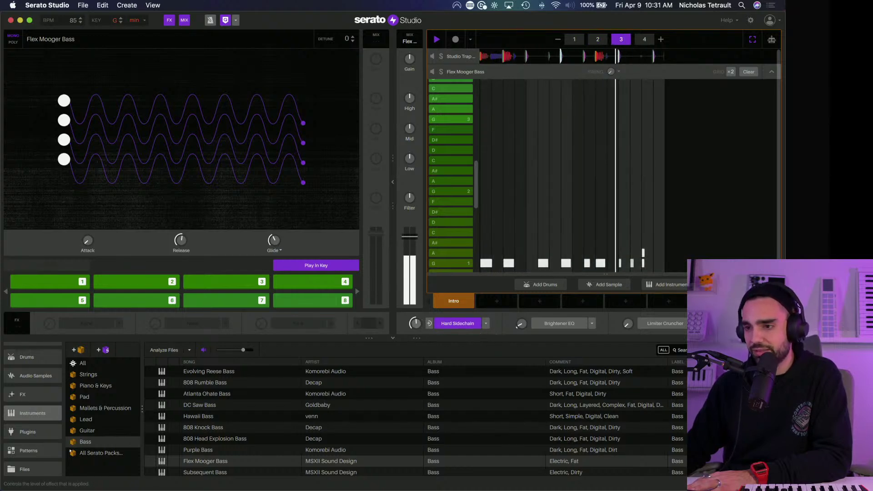
Step: Collapse the Flex Mooger Bass track, expand the Studio Trap Drum Kit track and play back the scene
left_click(771, 72)
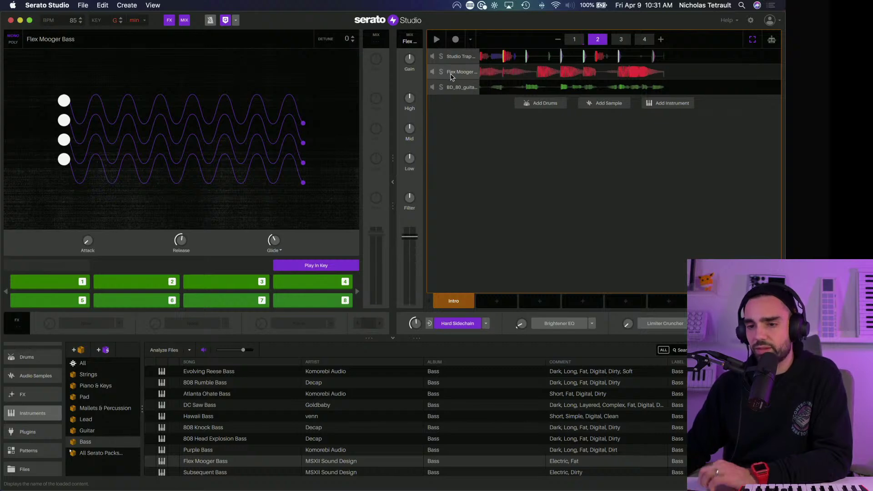
left_click(449, 58)
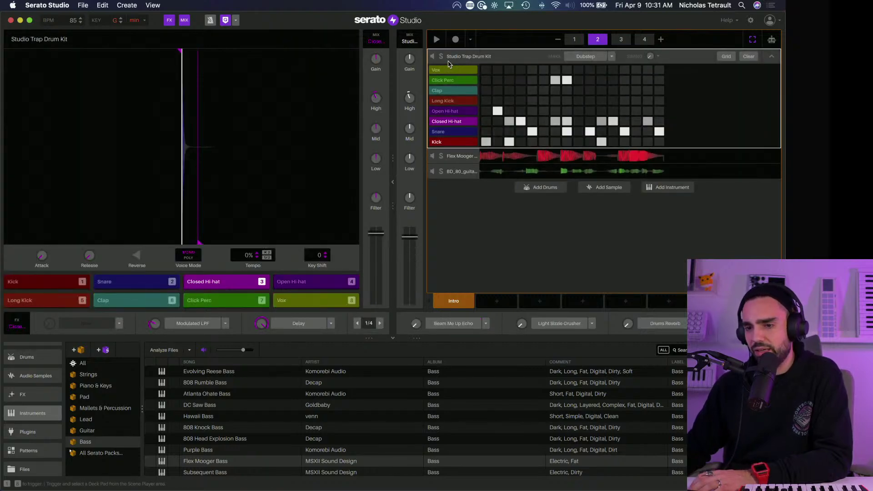
key("space")
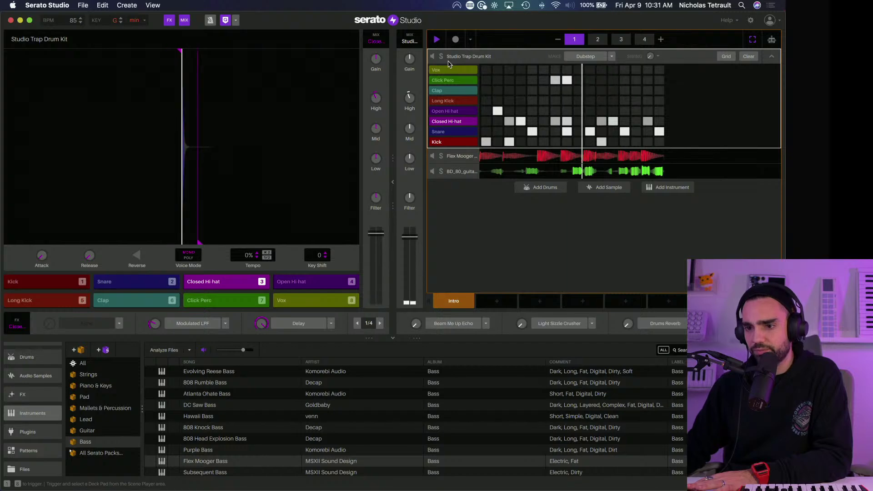
key("space")
Step: Expand the BD_80_guitar_cry_for_me_Gm track and audition its sample pads during playback
left_click(453, 172)
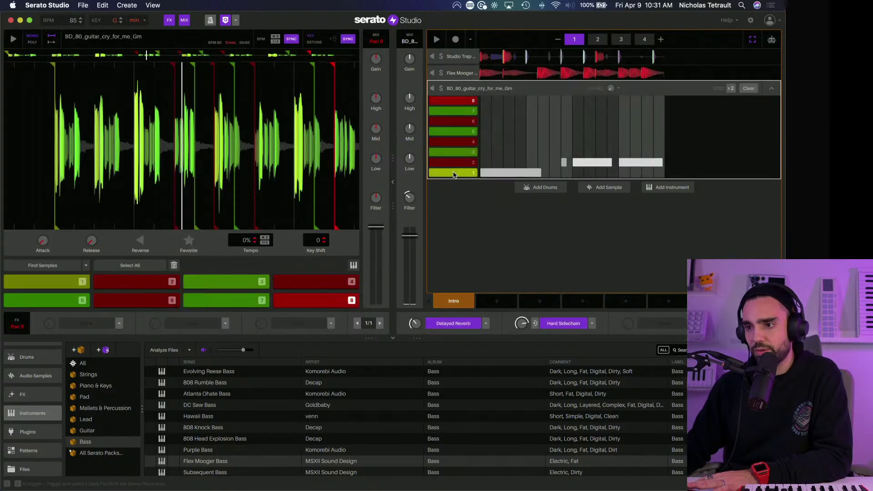
key("space")
key("space")
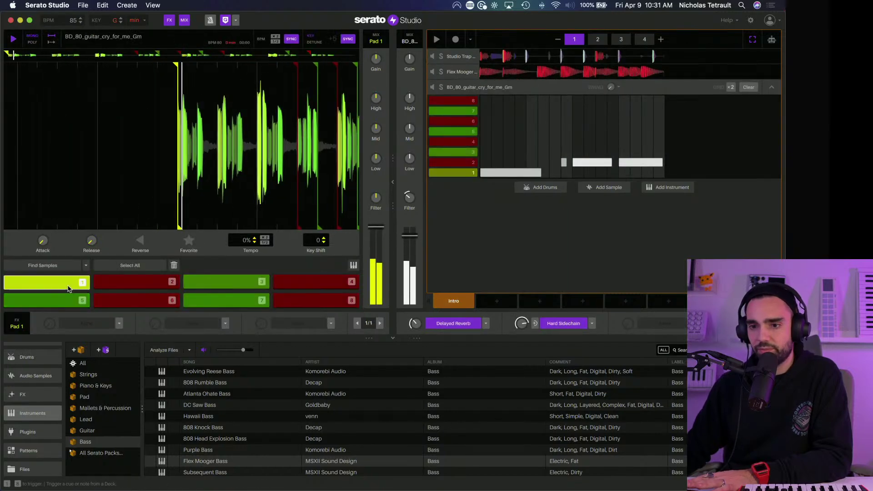
left_click(247, 279)
left_click(172, 283)
key("space")
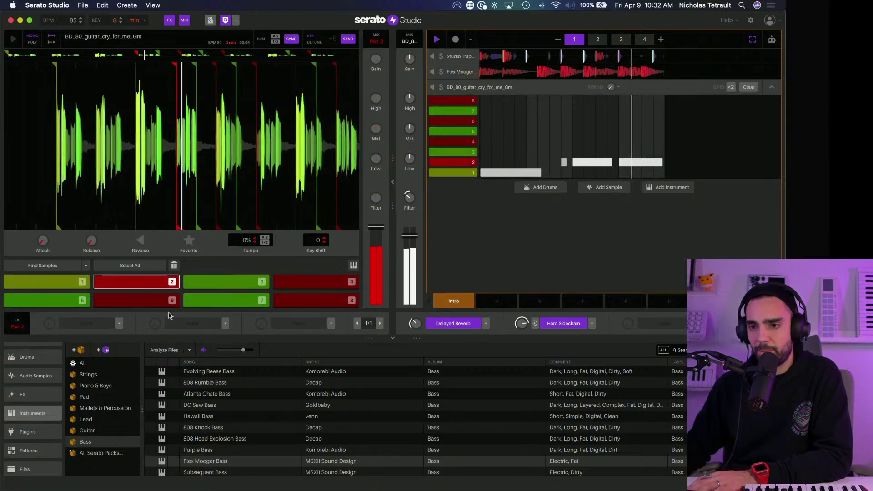
Step: Set the key shift of guitar sample pad 1 to -12 and play back the scene
left_click(58, 285)
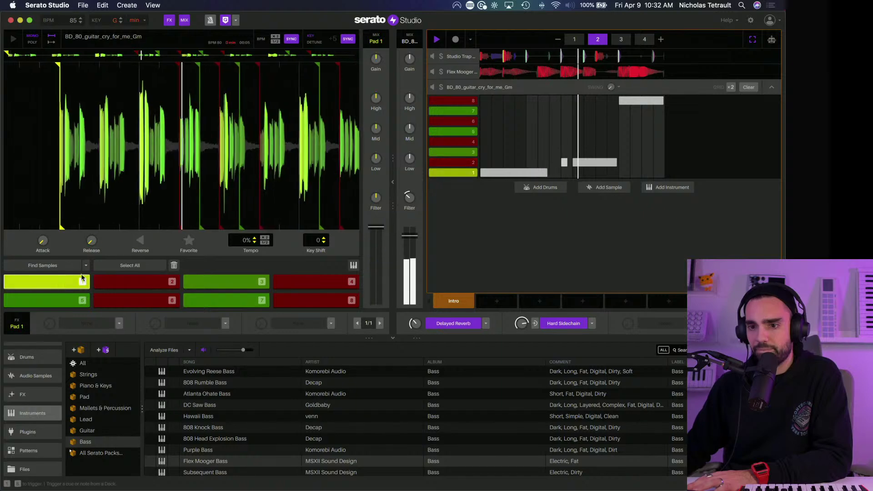
key("space")
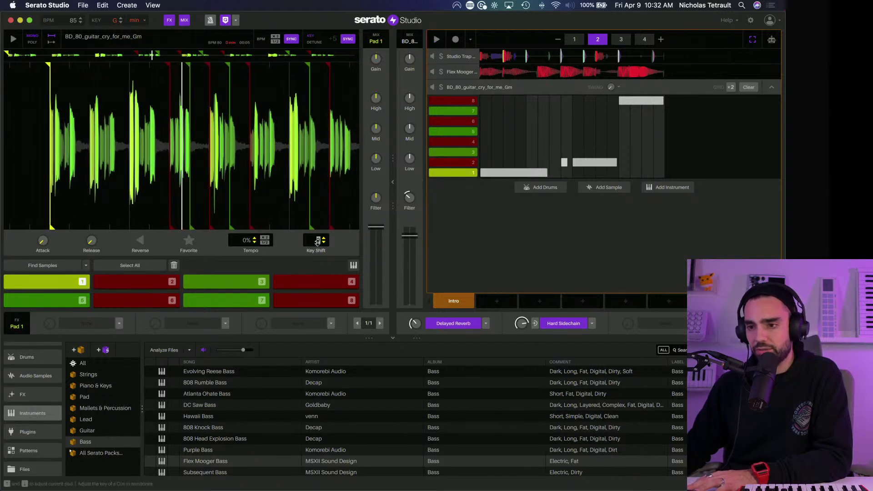
scroll(317, 243, "down", 12)
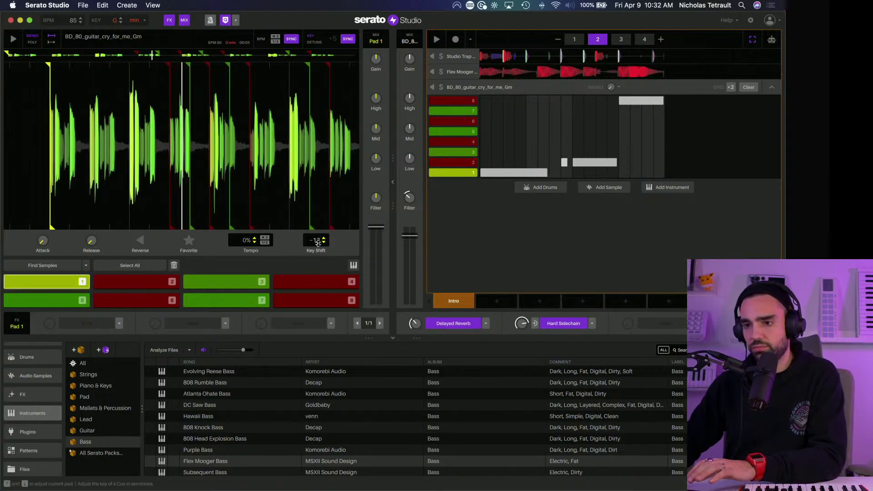
key("space")
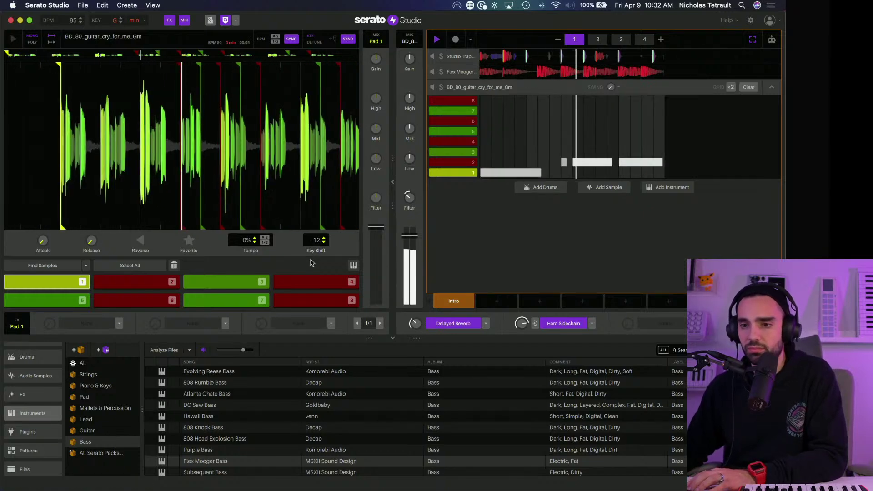
Step: Set the key shift of guitar sample pads 2 and 8 to -12, then collapse the track and stop playback
left_click(165, 281)
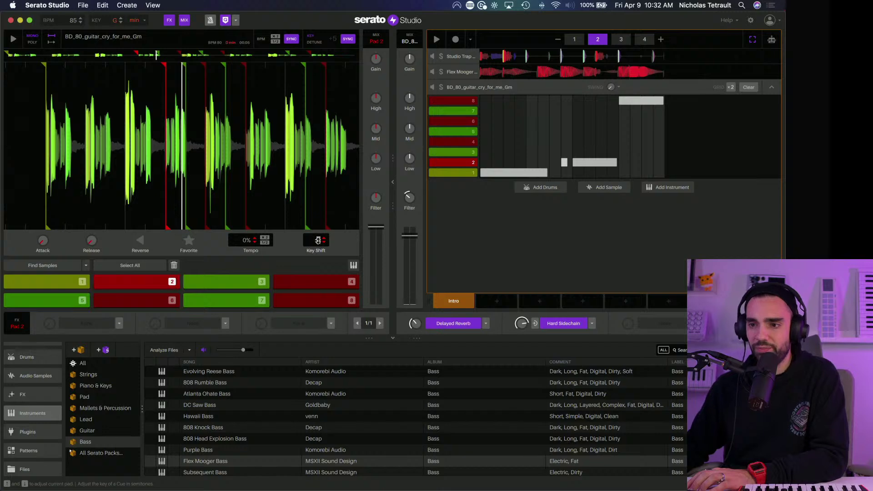
key("space")
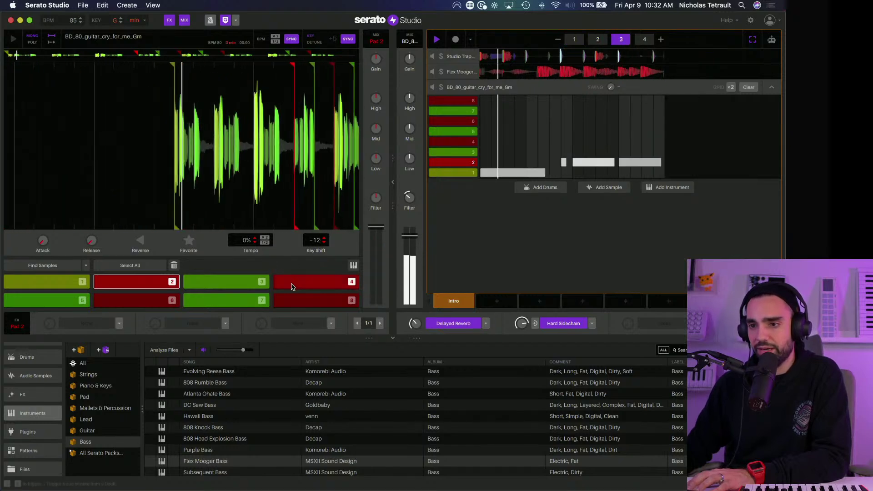
left_click(299, 303)
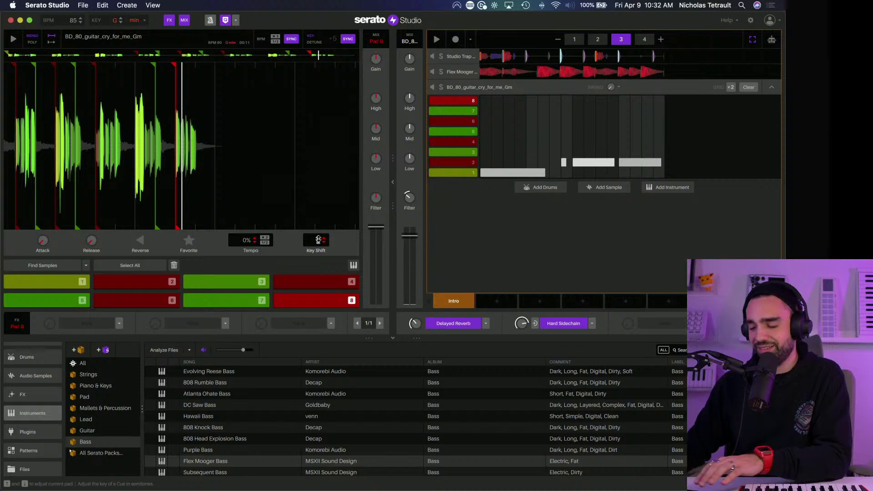
scroll(317, 238, "down", 5)
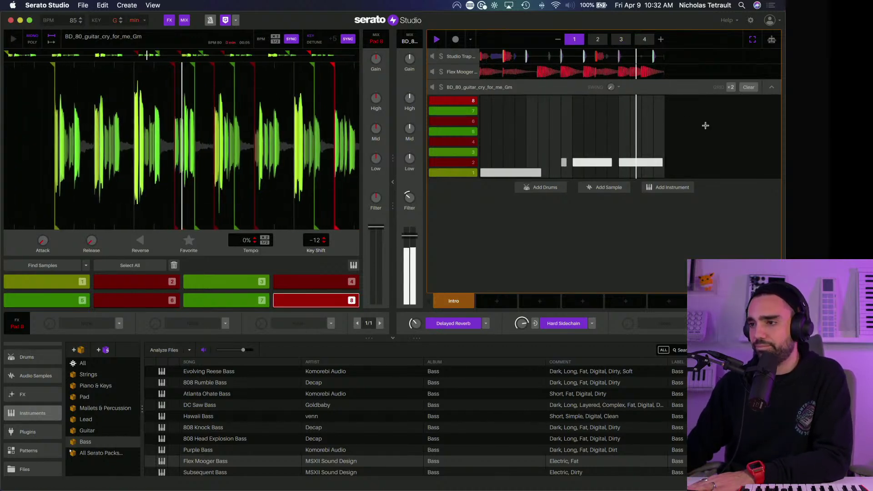
left_click(771, 88)
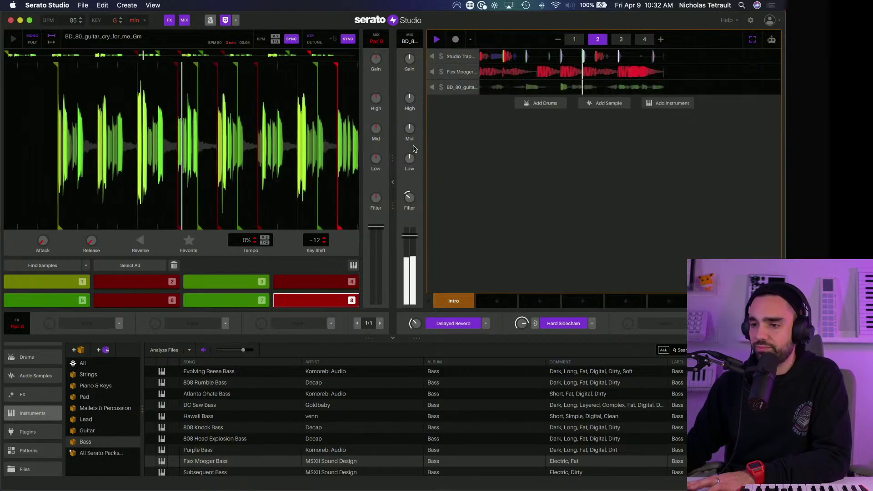
key("space")
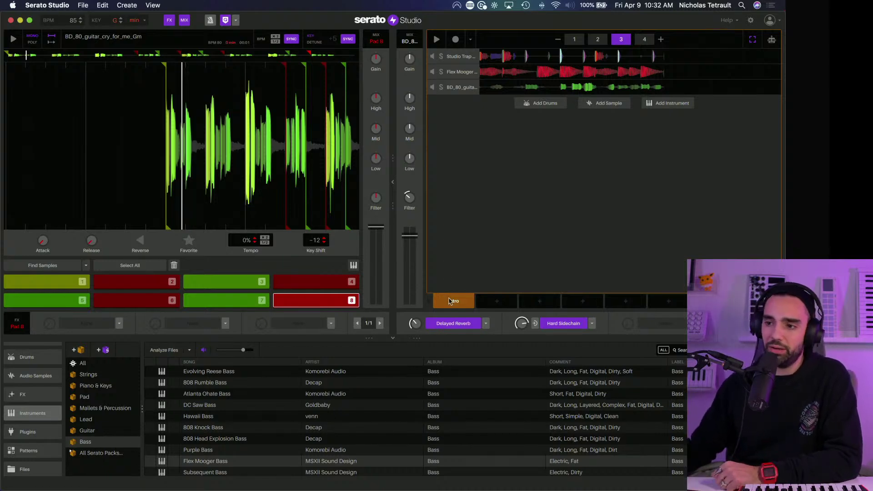
Step: Duplicate the Intro scene into the adjacent empty scene slot and open the copy
left_click_drag(435, 303, 640, 314)
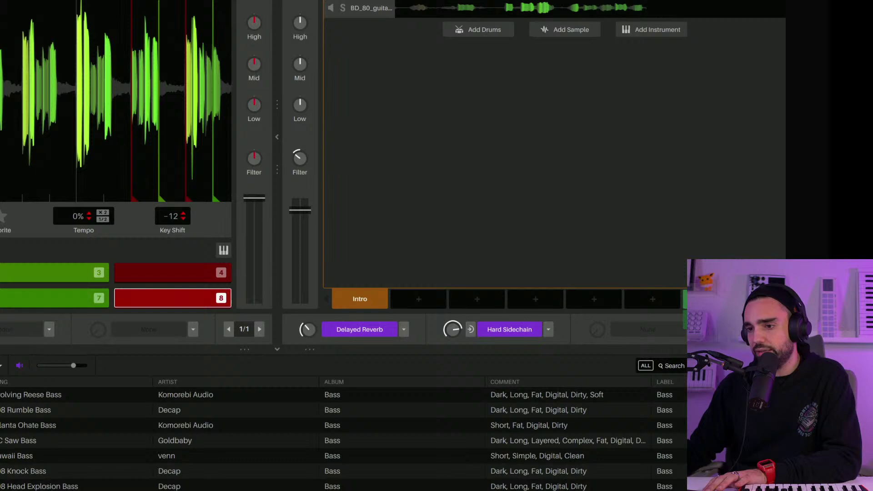
left_click(480, 308)
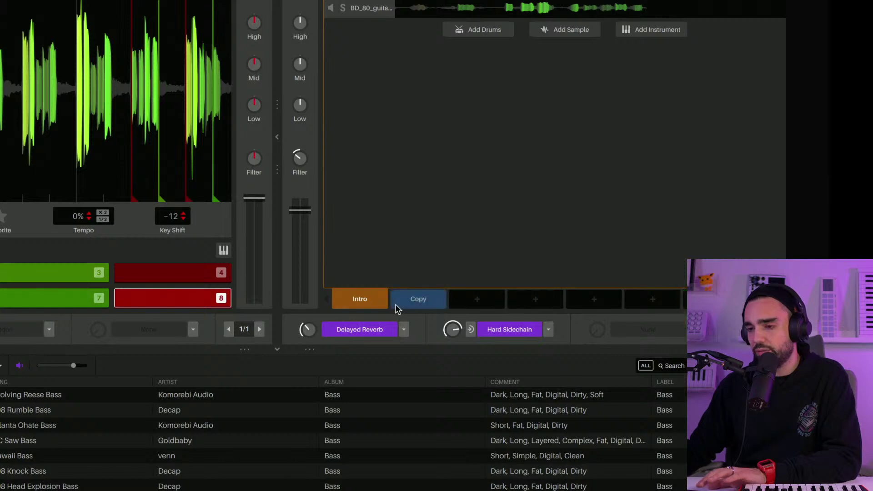
left_click_drag(440, 305, 705, 304)
mouse_move(421, 302)
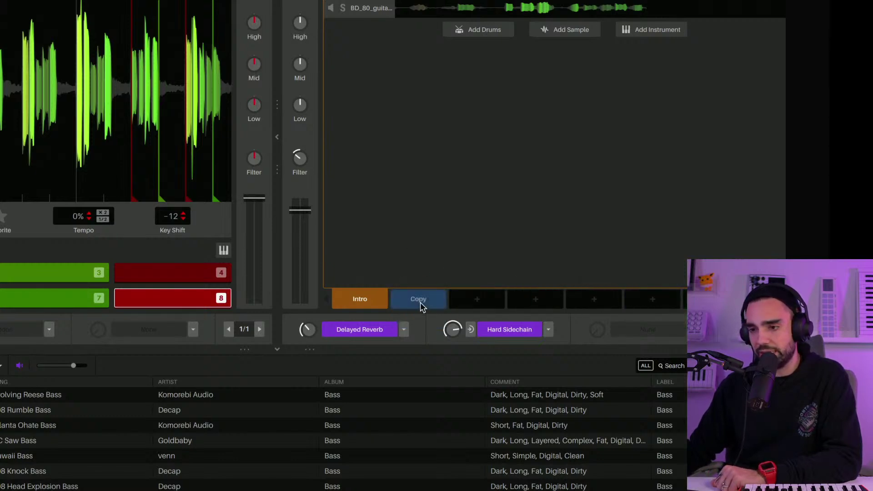
left_click(421, 302)
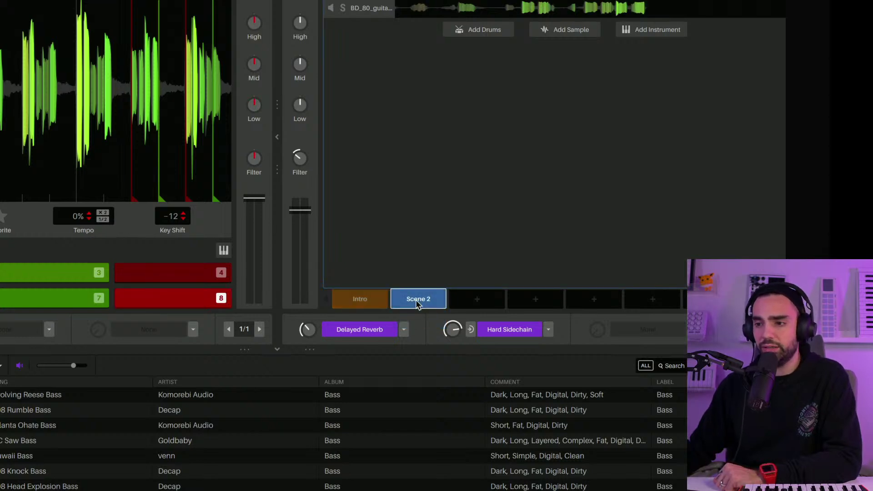
Step: Rename the copied scene as "verse"
right_click(417, 303)
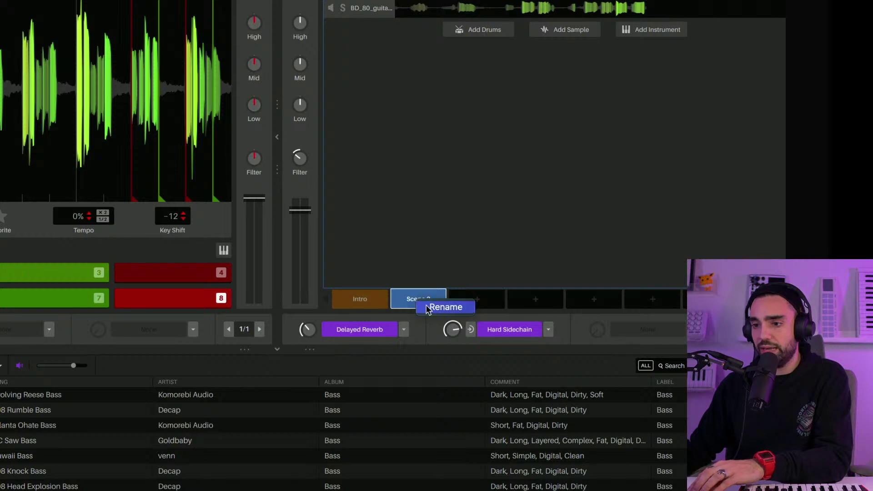
left_click(429, 308)
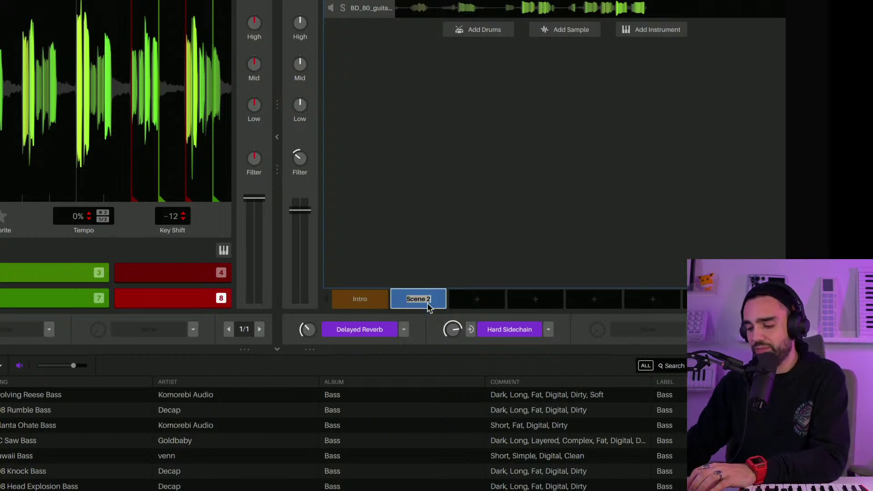
type("verse")
Step: Try clearing the Studio Trap Drum Kit pattern in the Intro scene
left_click(364, 303)
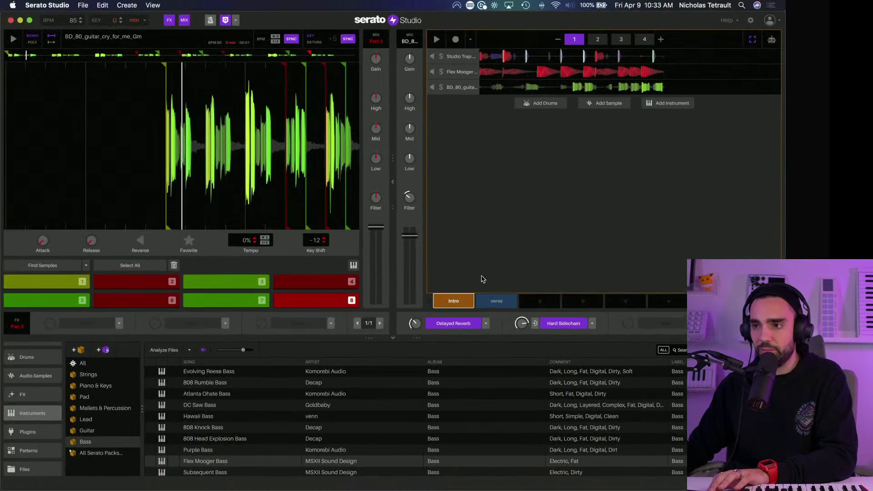
left_click(458, 72)
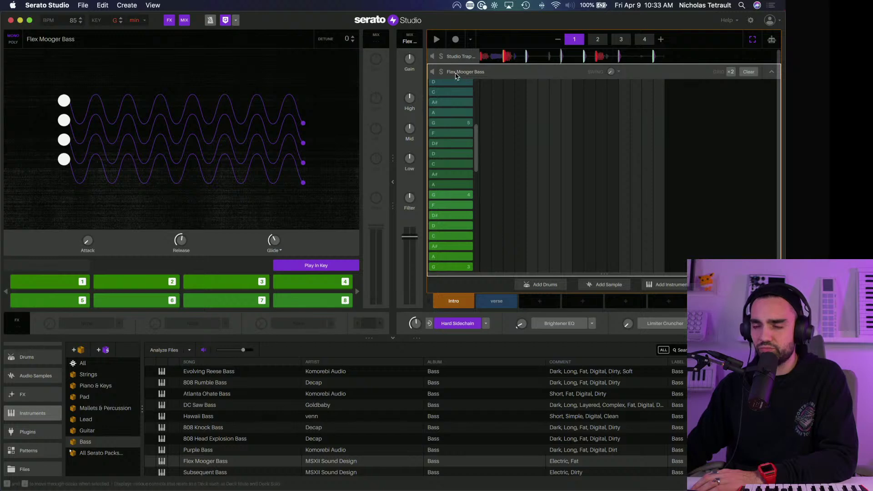
left_click(772, 71)
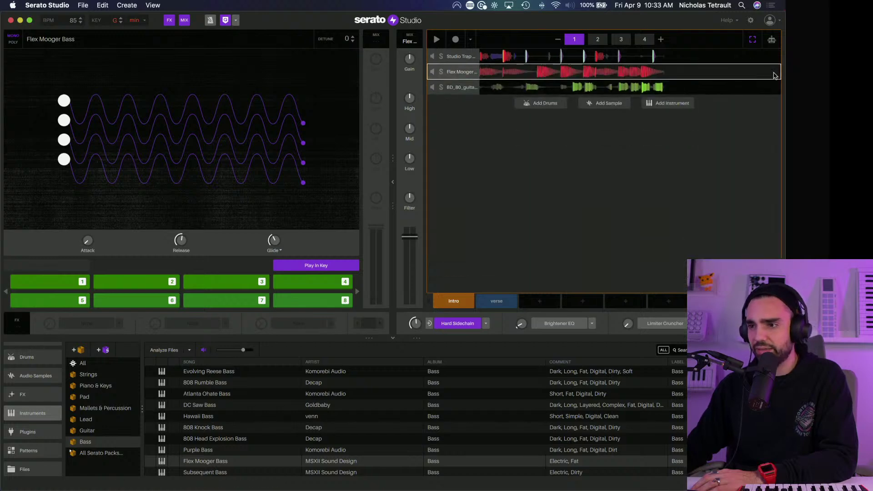
left_click(459, 56)
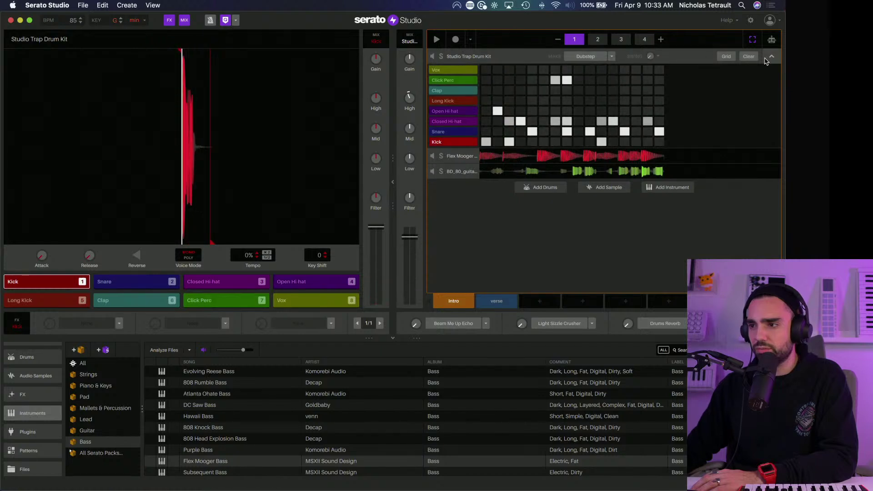
left_click(750, 57)
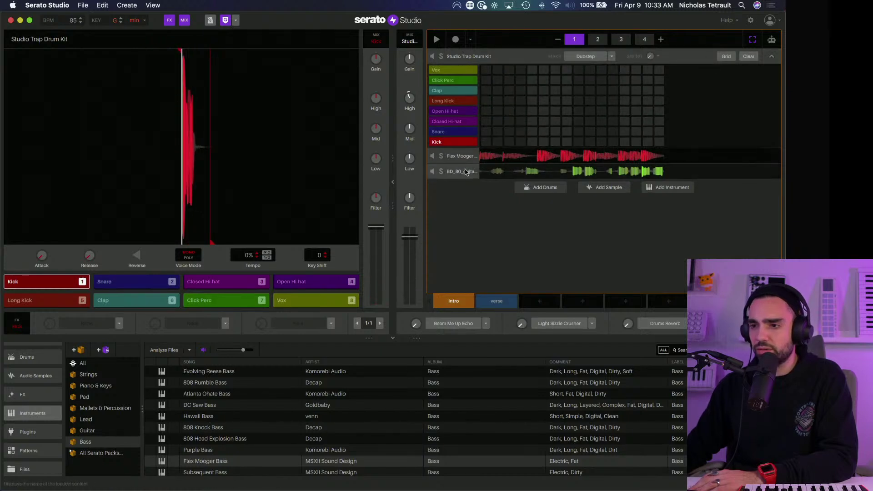
left_click(460, 156)
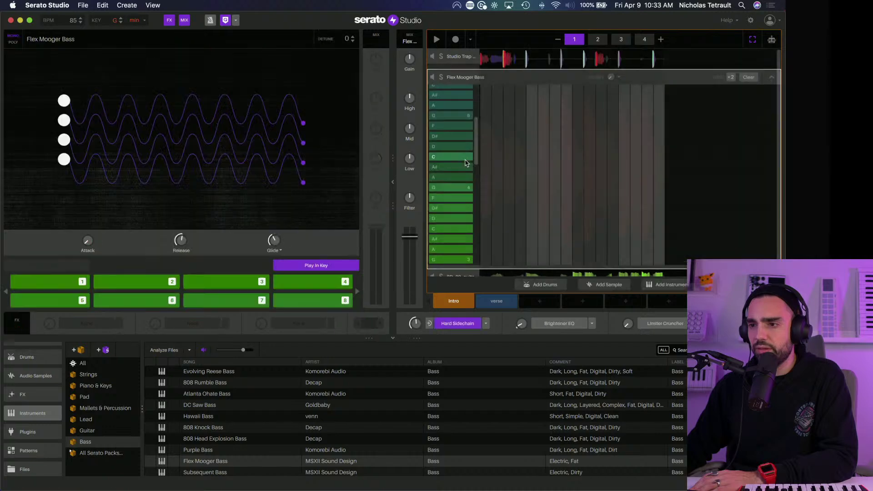
left_click(771, 74)
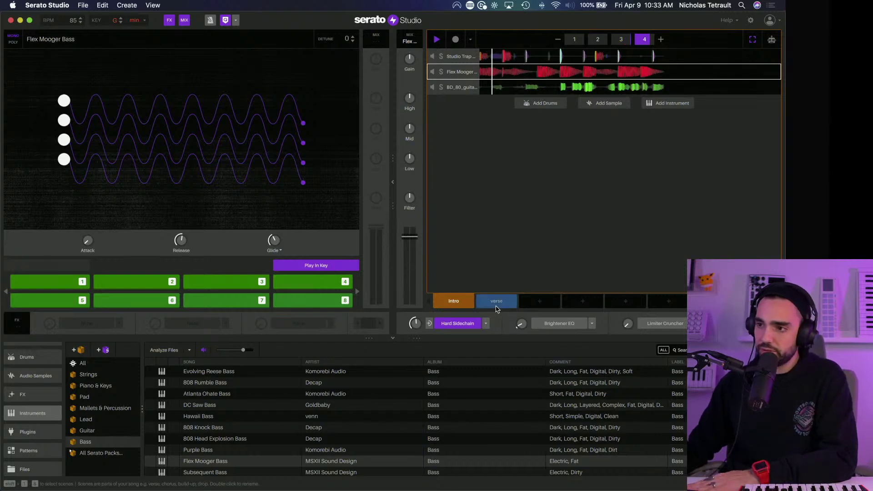
Step: Open the verse scene and audition the three vocal samples in the Blue Dream pack's Vocal folder
left_click(496, 305)
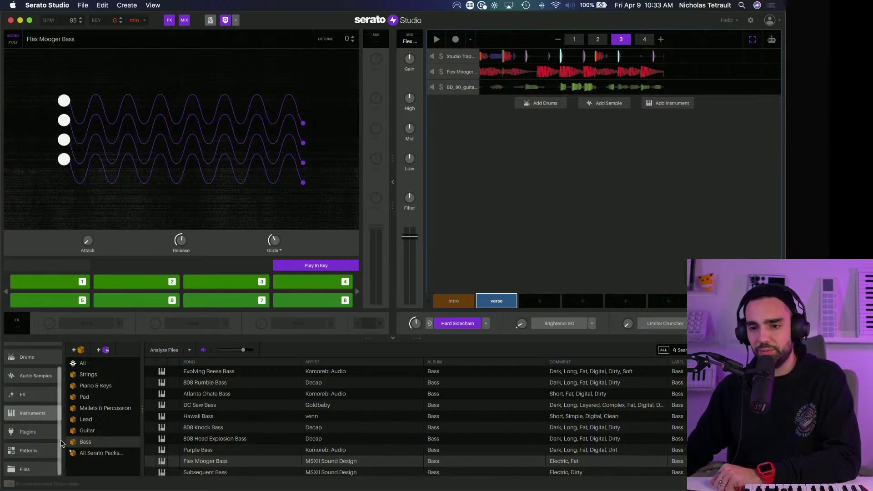
left_click(27, 472)
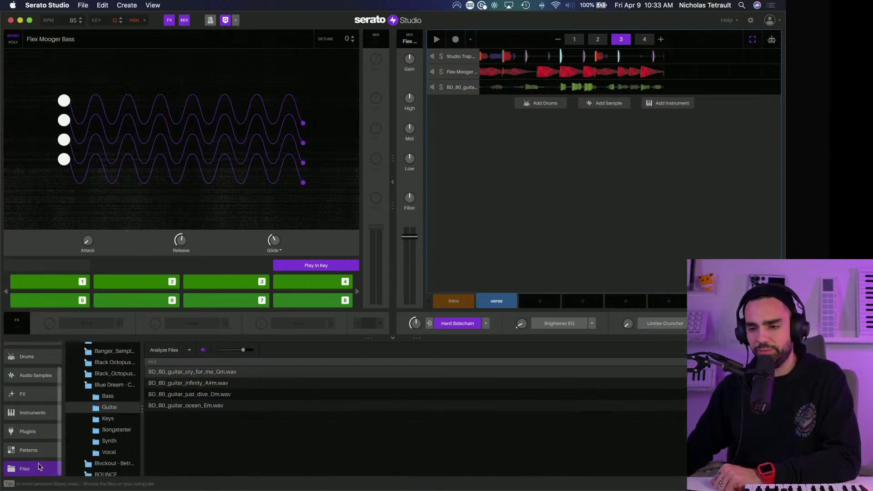
left_click(99, 453)
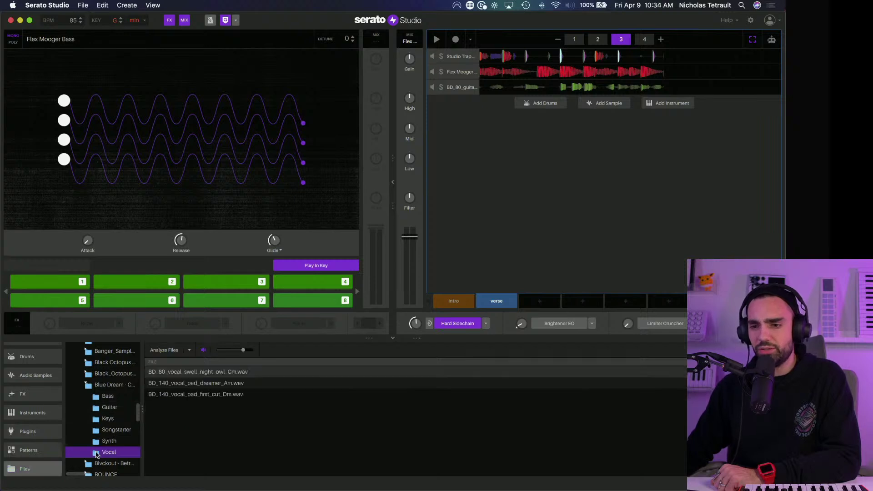
left_click(180, 372)
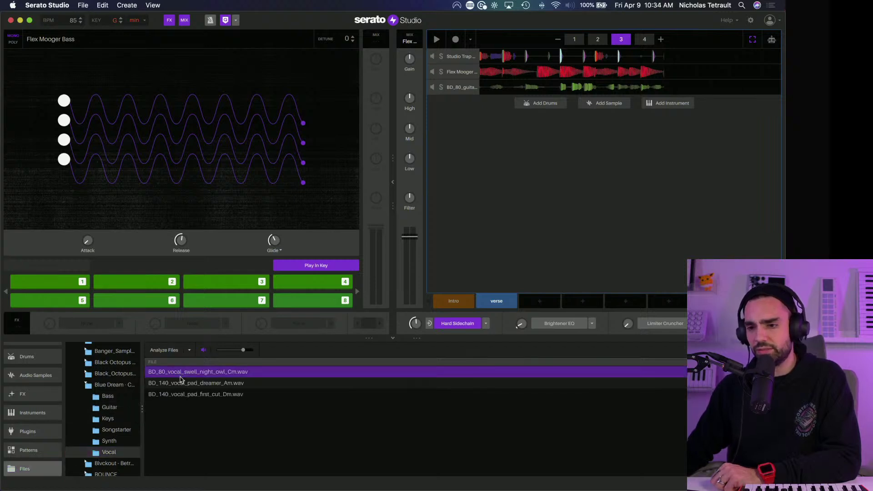
left_click(180, 383)
left_click(182, 394)
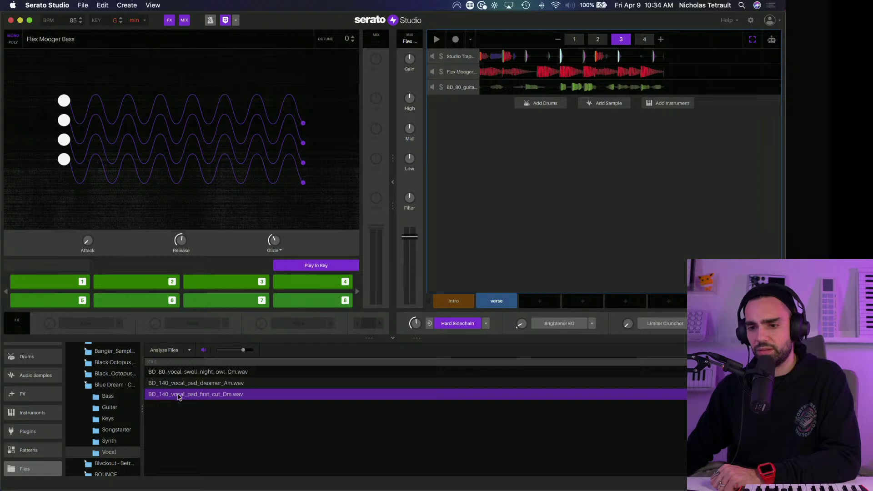
Step: Audition the BD_80 samples in the Blue Dream pack's Synth folder
left_click(108, 441)
left_click(190, 376)
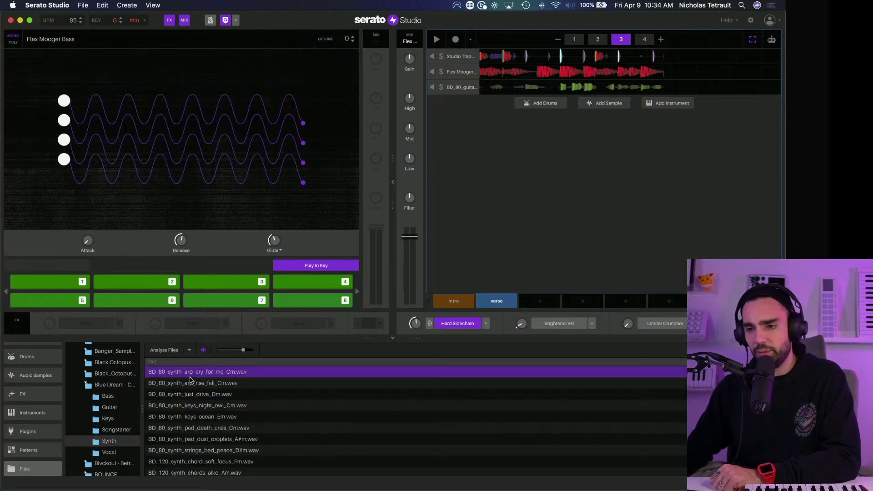
left_click(191, 385)
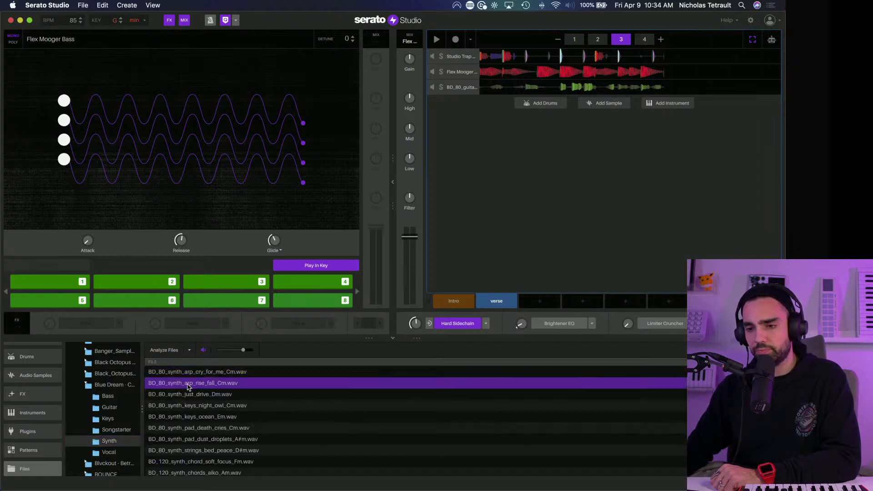
left_click(187, 398)
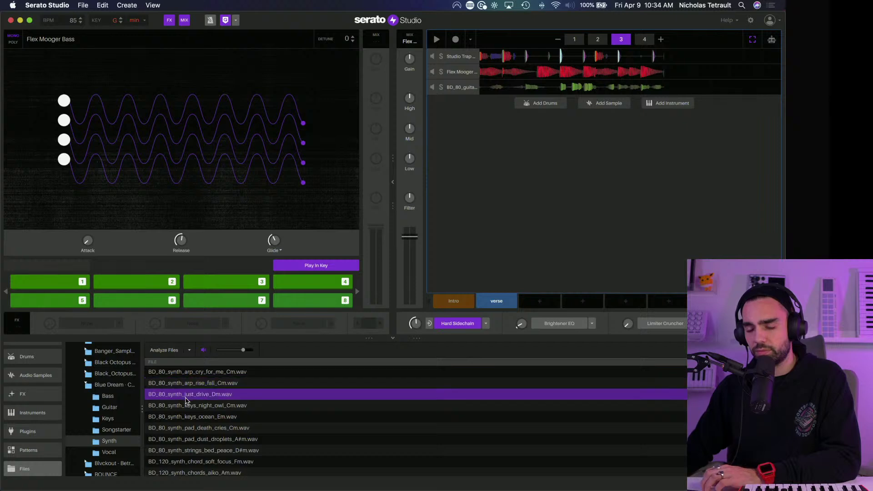
left_click(187, 406)
left_click(192, 376)
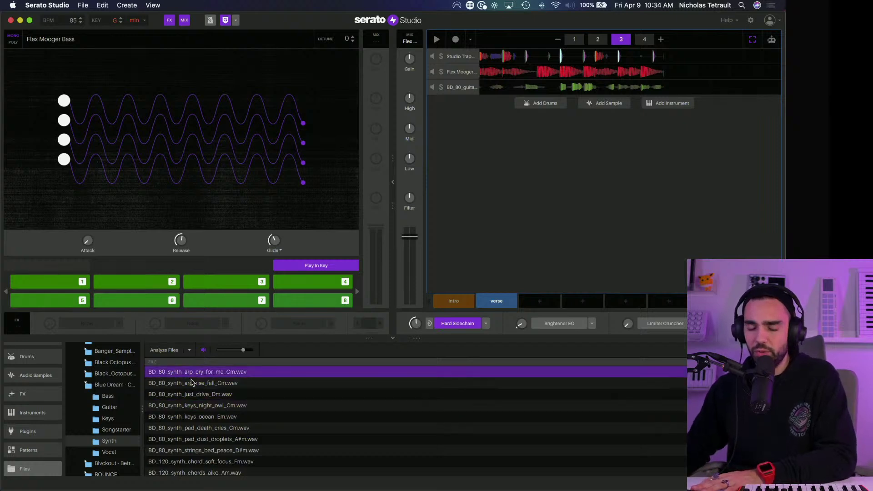
left_click(195, 429)
scroll(196, 431, "down", 3)
left_click(194, 395)
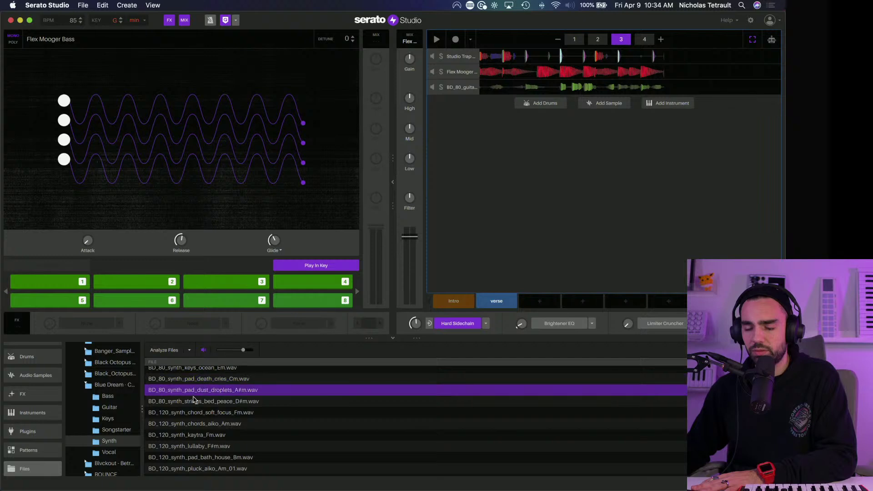
left_click(192, 401)
Step: Audition the BD_120 chord, lullaby and pad samples in the Synth folder
left_click(191, 413)
left_click(192, 425)
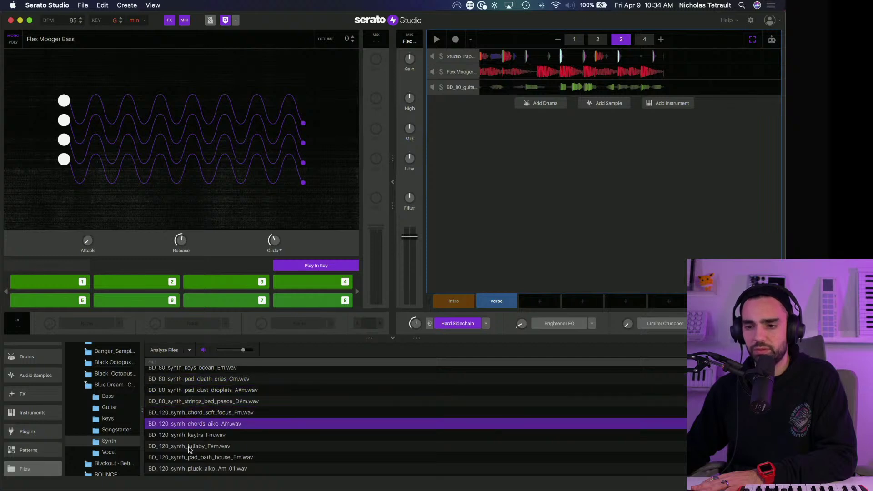
left_click(190, 447)
scroll(192, 437, "down", 4)
left_click(194, 400)
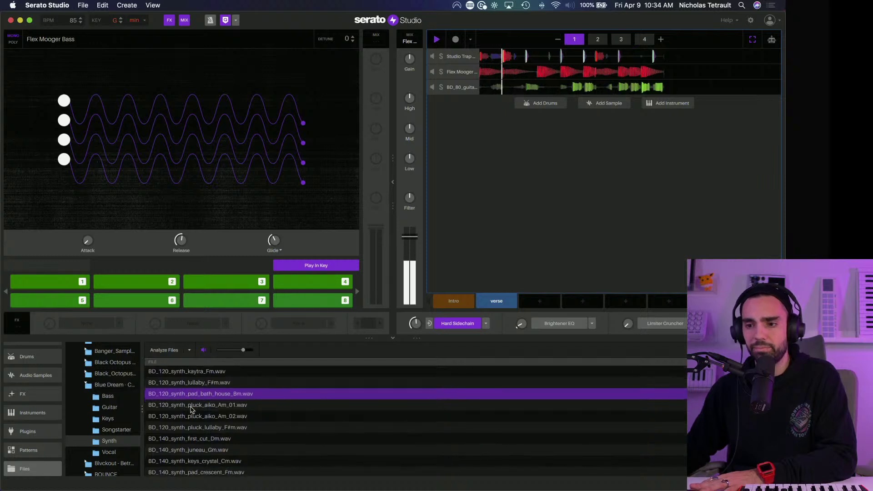
Step: Audition the two aiko pluck samples and add BD_120_synth_pluck_aiko_Am_02.wav to the verse scene as a new sample track
left_click(190, 403)
left_click(192, 420)
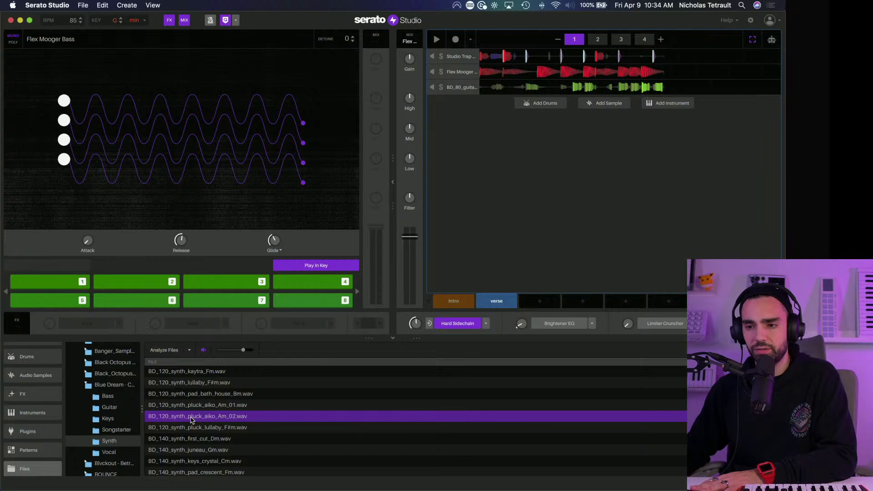
left_click_drag(191, 419, 555, 160)
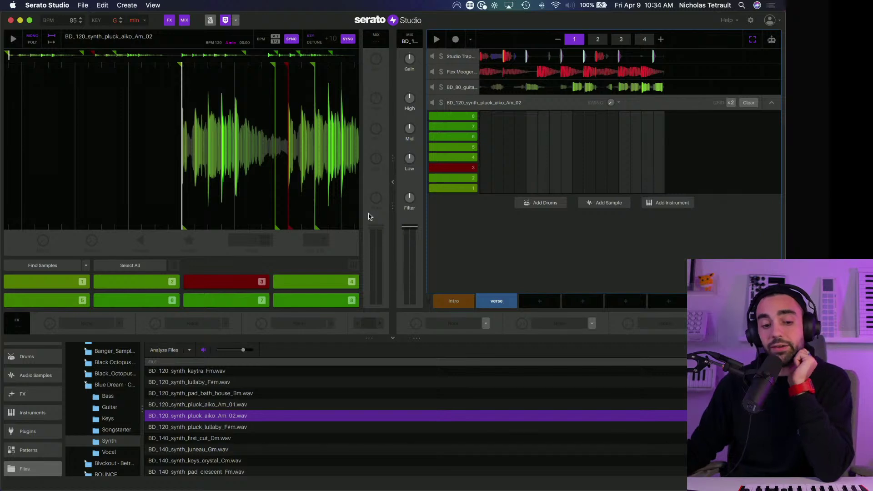
Step: Try the pluck sample in poly mode by playing cues 5, 4 and 1, and return it to mono
scroll(282, 159, "down", 3)
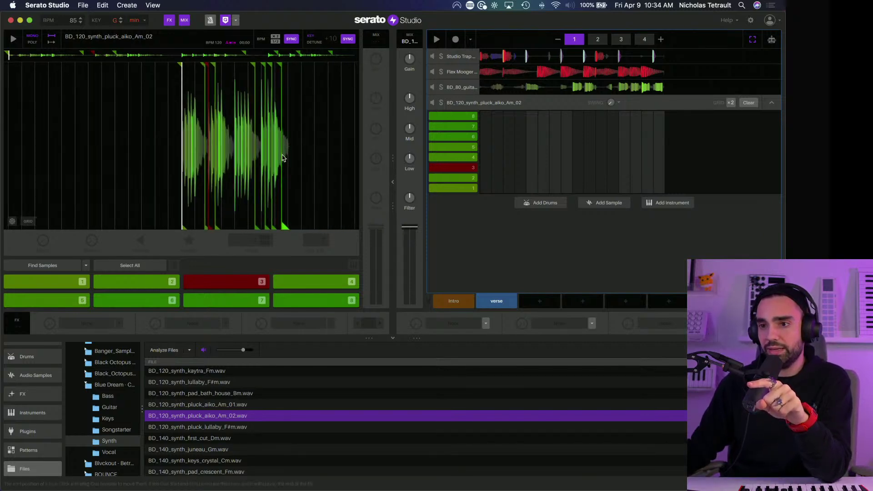
scroll(291, 155, "up", 3)
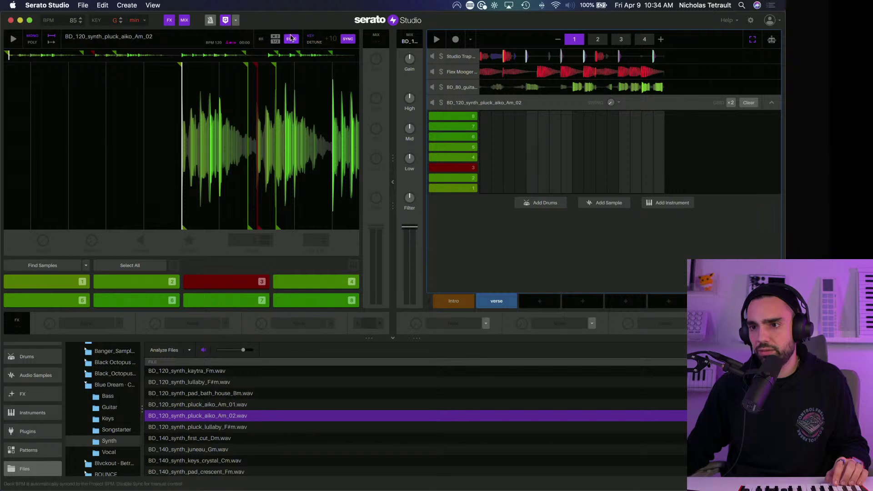
key("5")
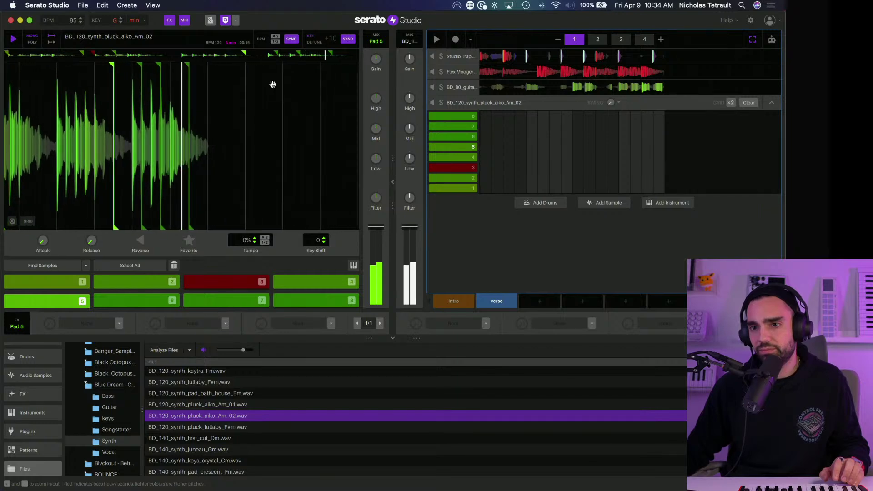
left_click(37, 44)
key("5")
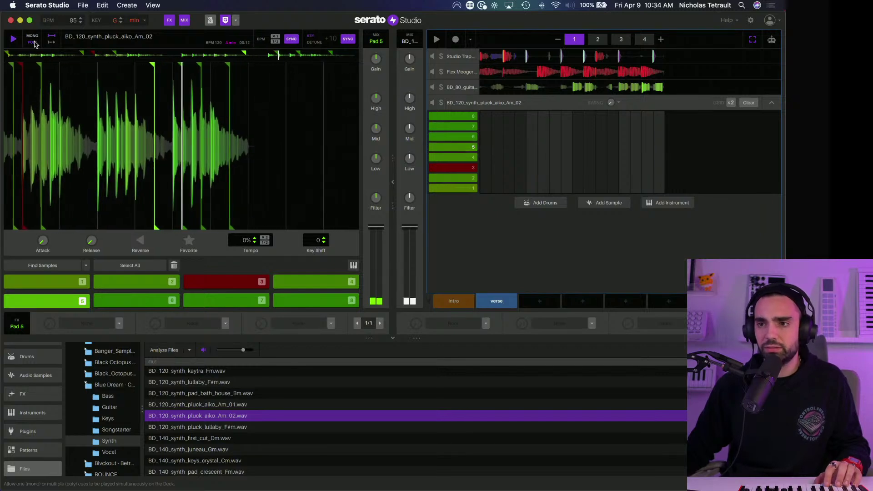
key("4")
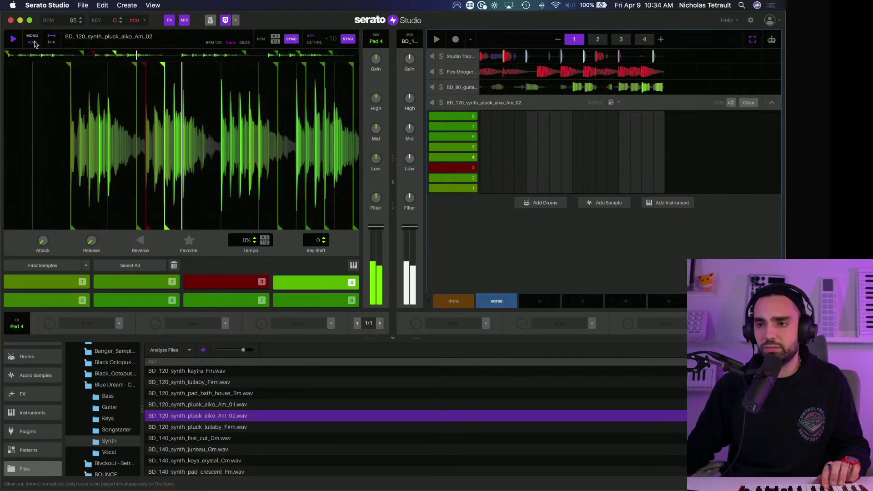
key("1")
left_click(34, 40)
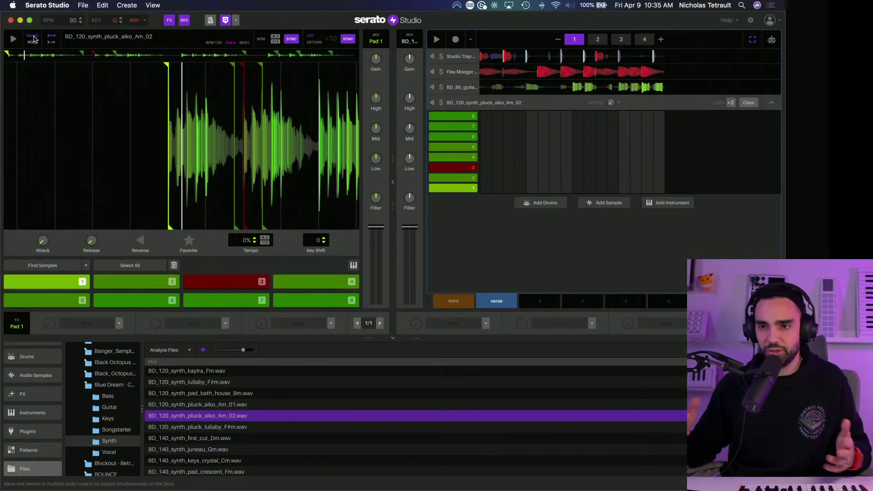
Step: Try the Hold and Trigger play modes on the pluck sample while playing cues 5 and 7
key("5")
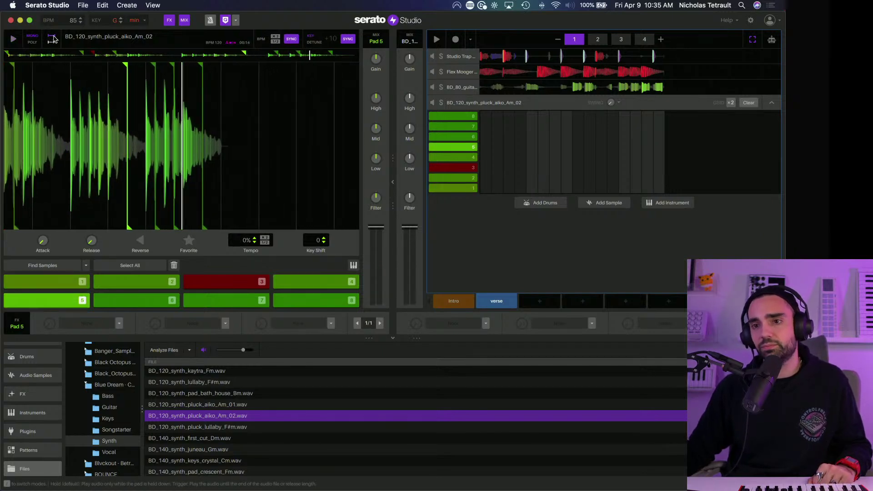
left_click(53, 39)
key("7")
key("7")
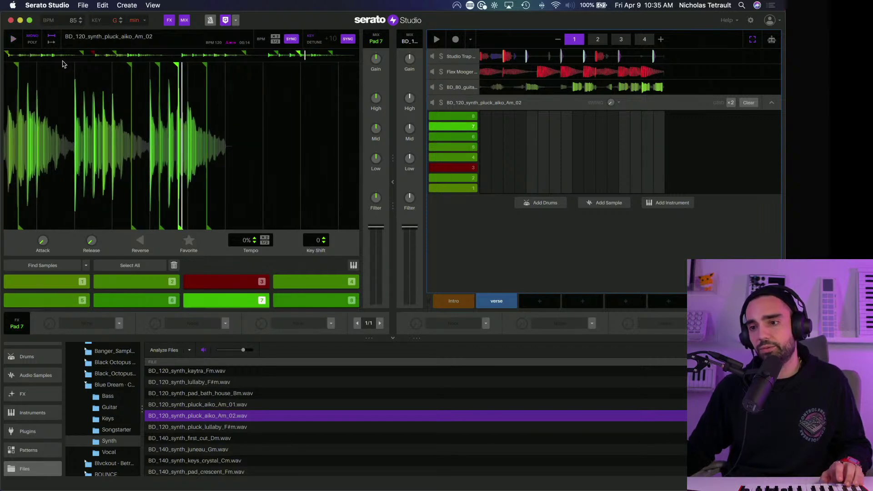
key("7")
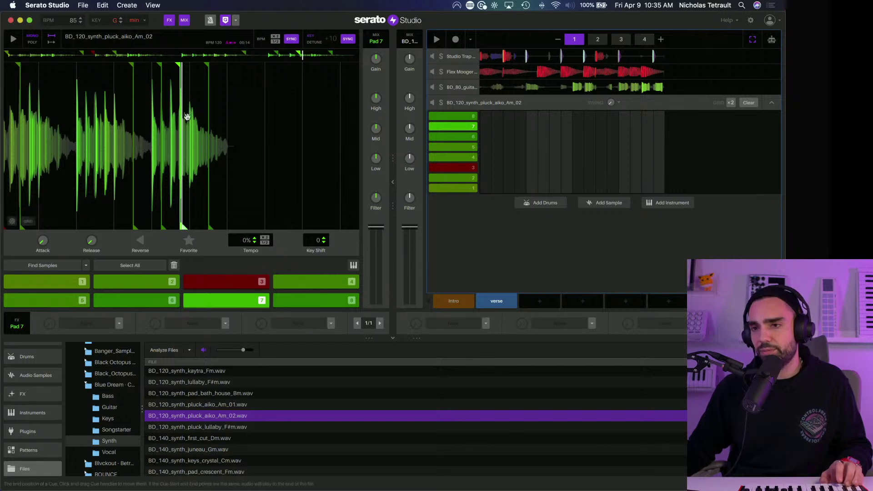
Step: Turn off key sync for the pluck sample and reverse the playback of cue 5
left_click(349, 39)
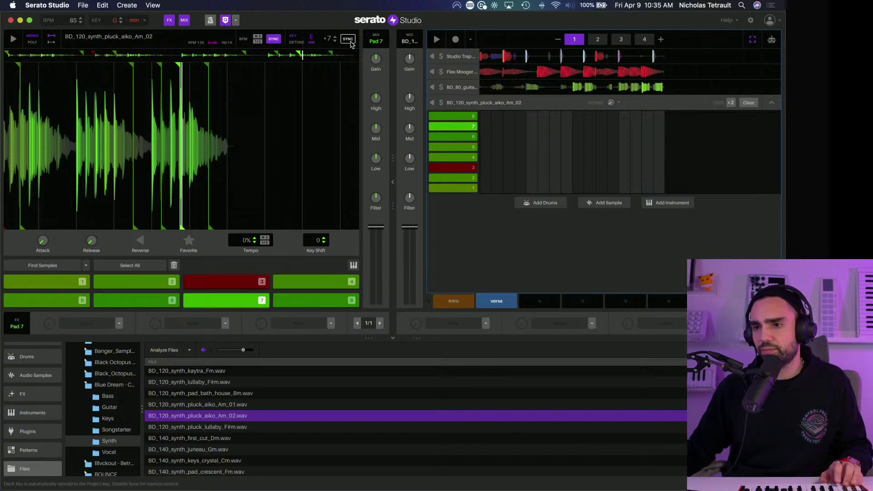
left_click(351, 42)
left_click(348, 40)
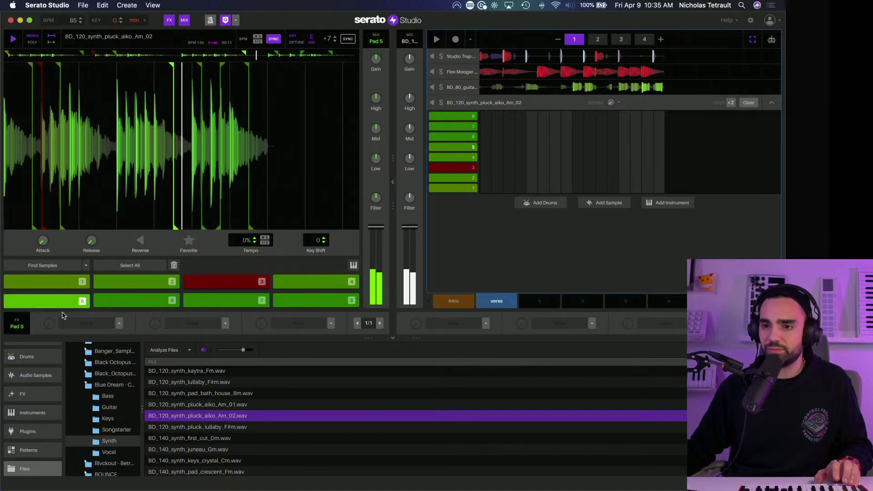
left_click(140, 244)
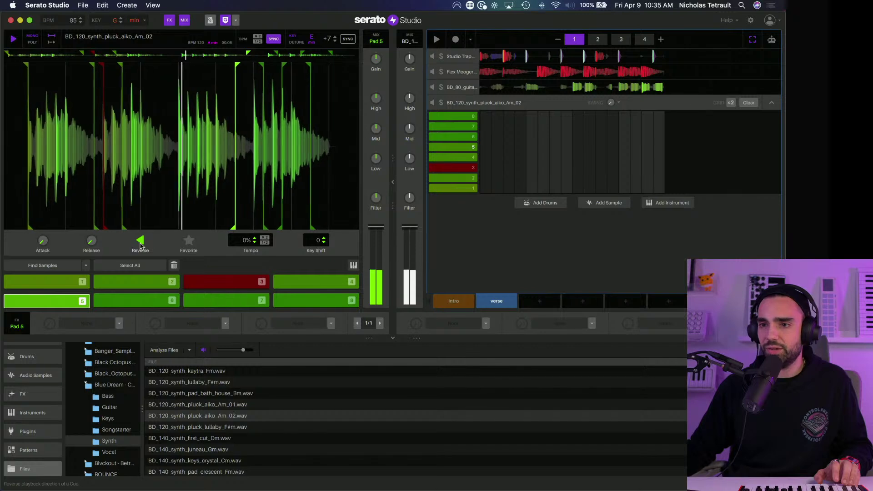
Step: Spread cue 2 of the pluck sample across the piano range and move its start point earlier
key("2")
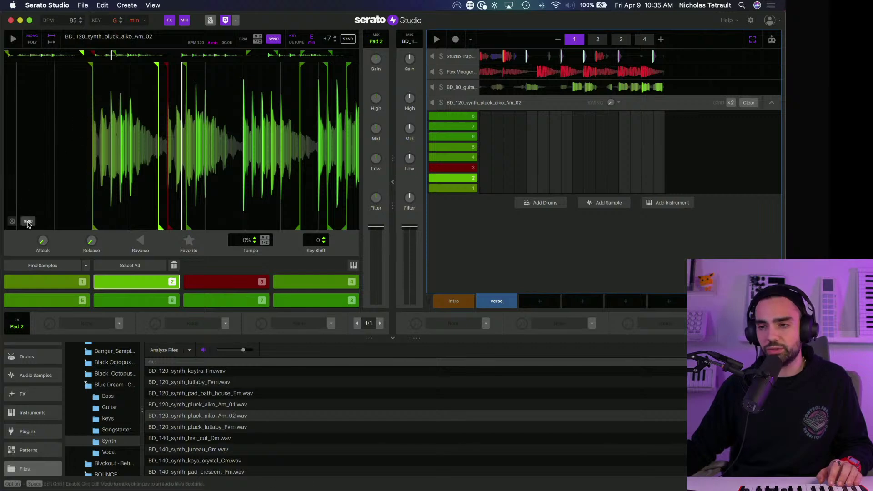
left_click(354, 266)
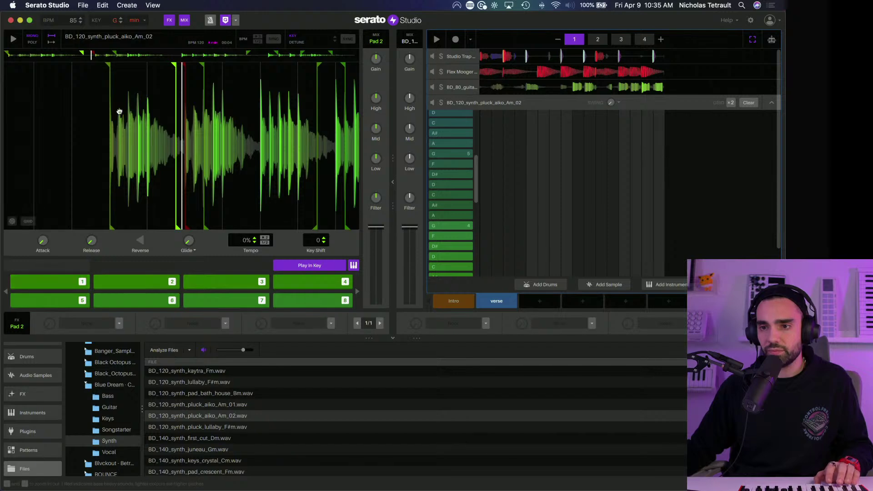
left_click_drag(177, 92, 161, 89)
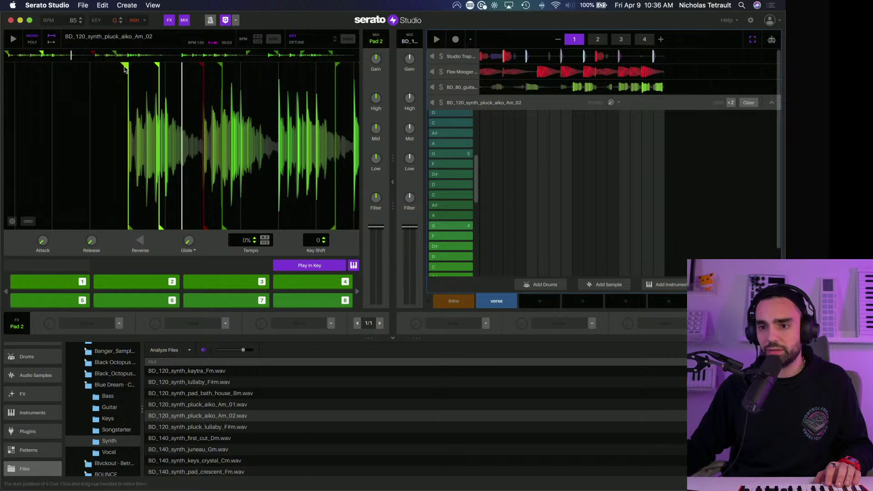
Step: Audition cue 2 on the first four in-key notes and turn off Play In Key to try the full chromatic range
left_click(71, 286)
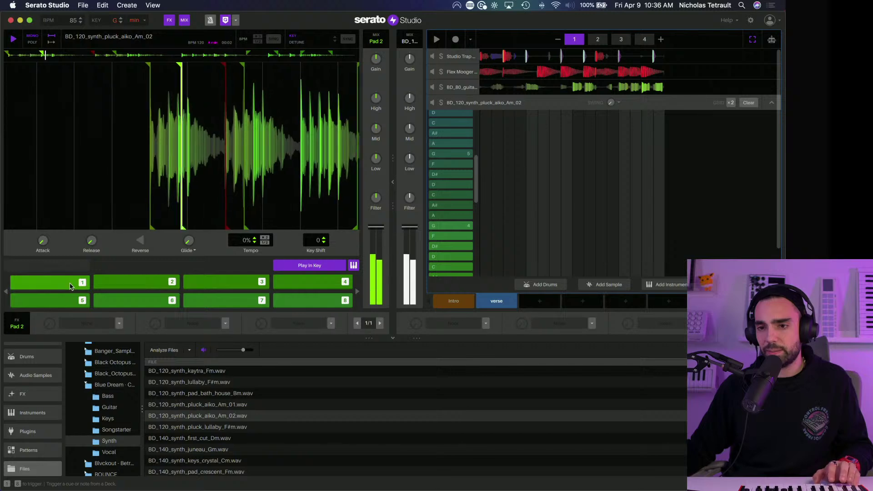
left_click(167, 285)
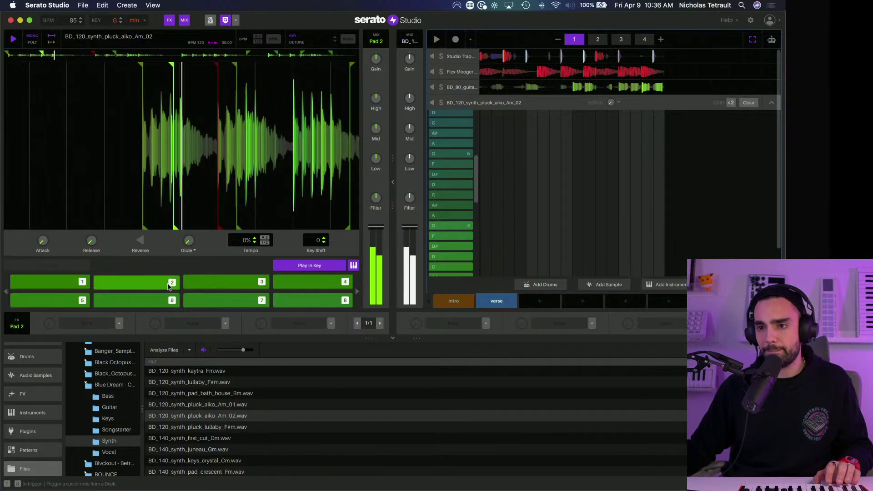
left_click(238, 285)
left_click(317, 289)
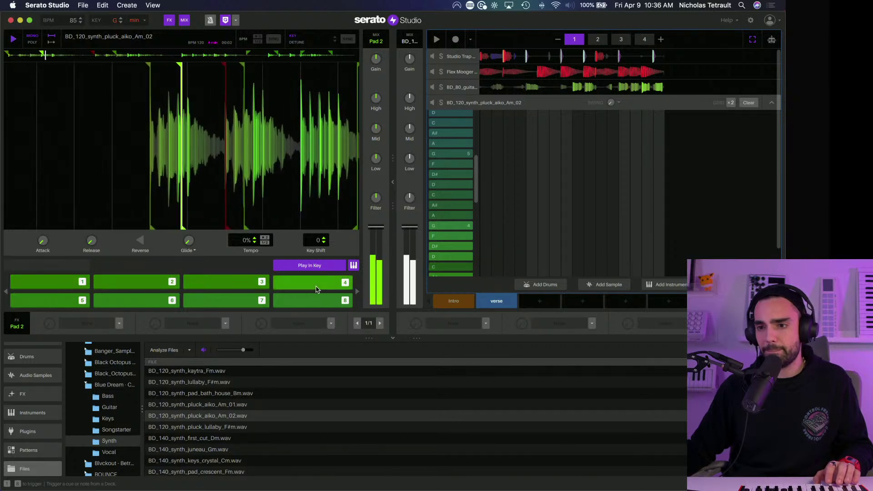
left_click(309, 265)
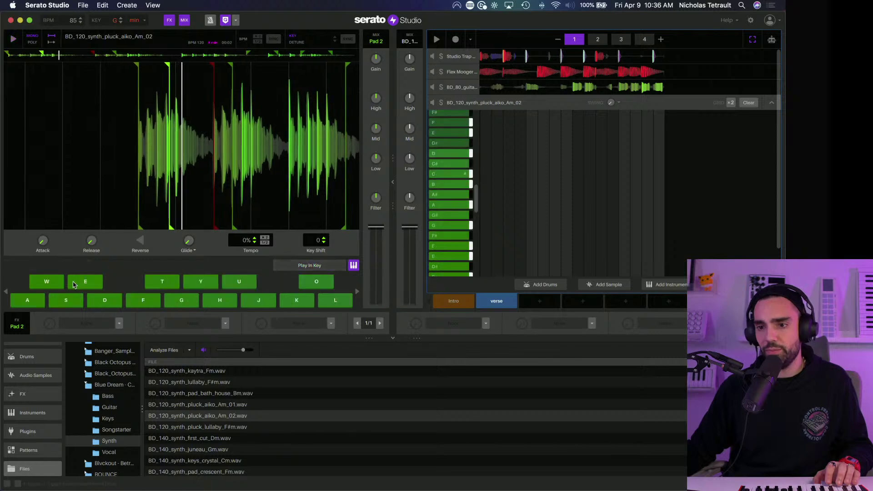
left_click(74, 285)
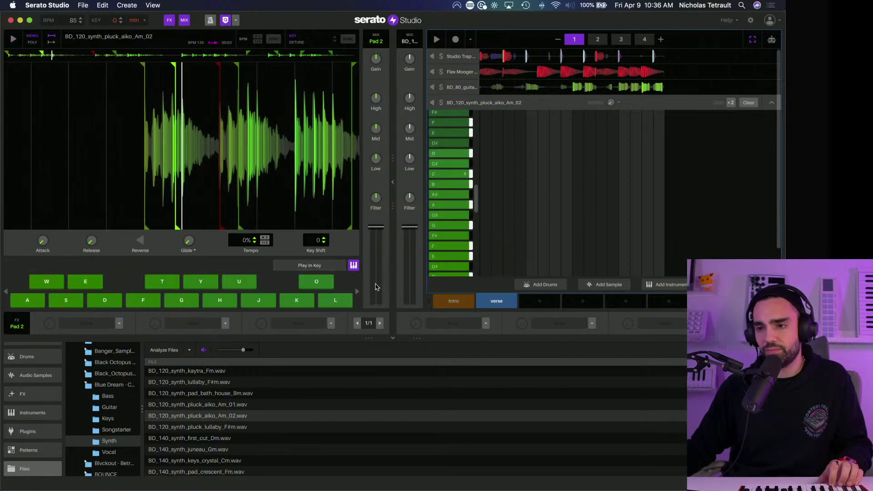
Step: Return to the cue pads to audition cues 5, 1 and 4, and spread cue 4 across the piano range
left_click(353, 265)
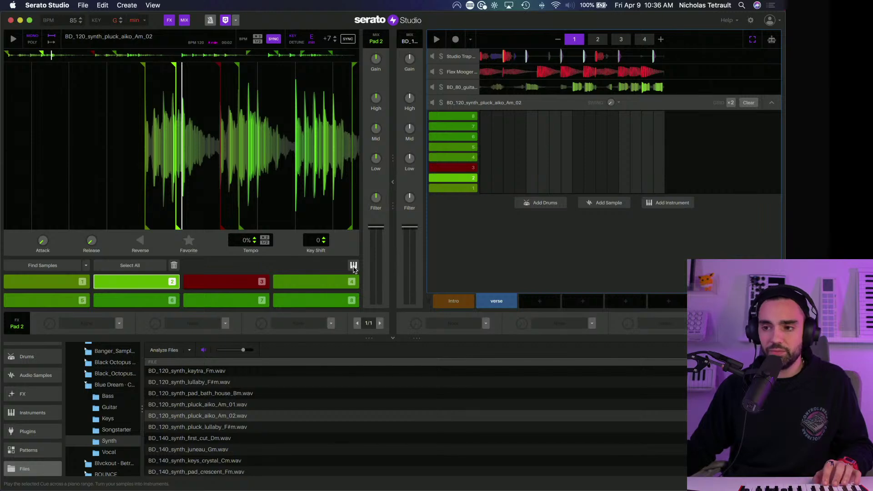
key("5")
key("1")
key("4")
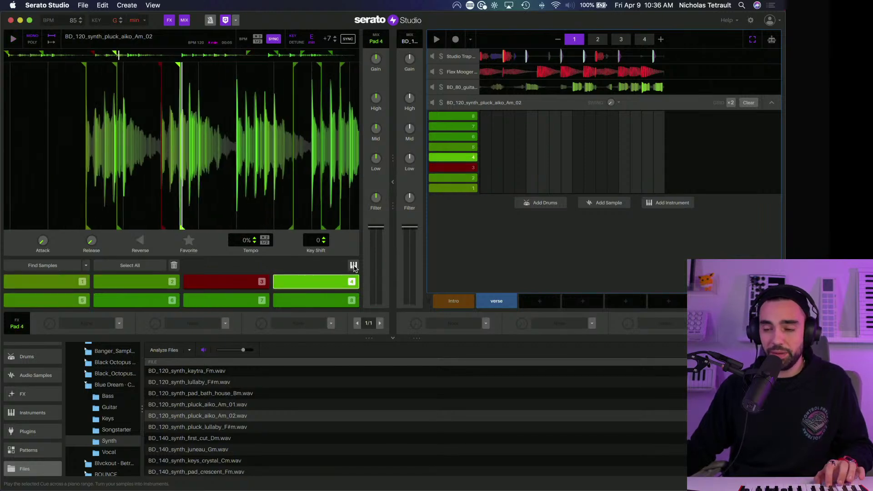
key("4")
left_click(353, 265)
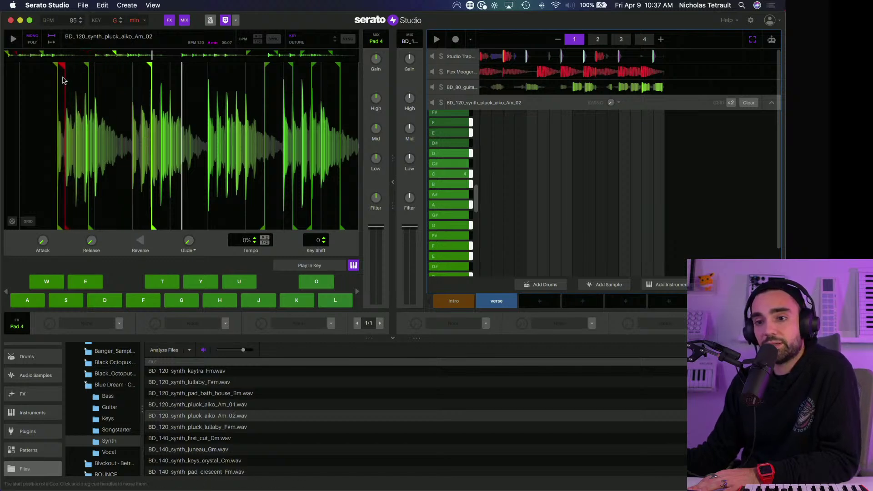
Step: Move the start points of cues 3 and 4 back to the beginning of the pluck sample's audio
left_click_drag(63, 80, 57, 83)
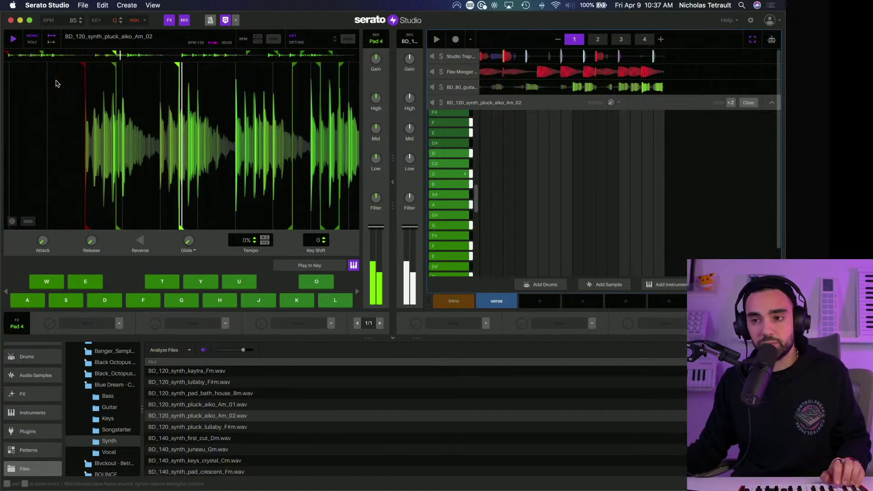
left_click_drag(166, 67, 72, 69)
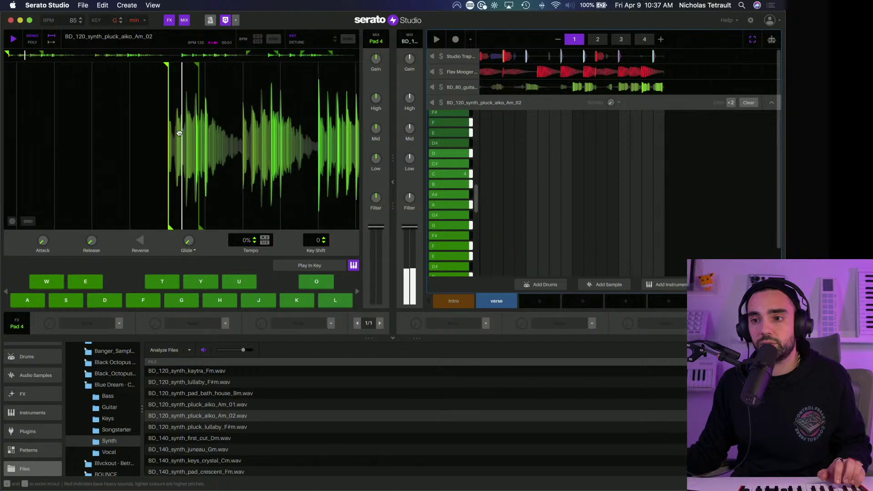
scroll(209, 113, "up", 5)
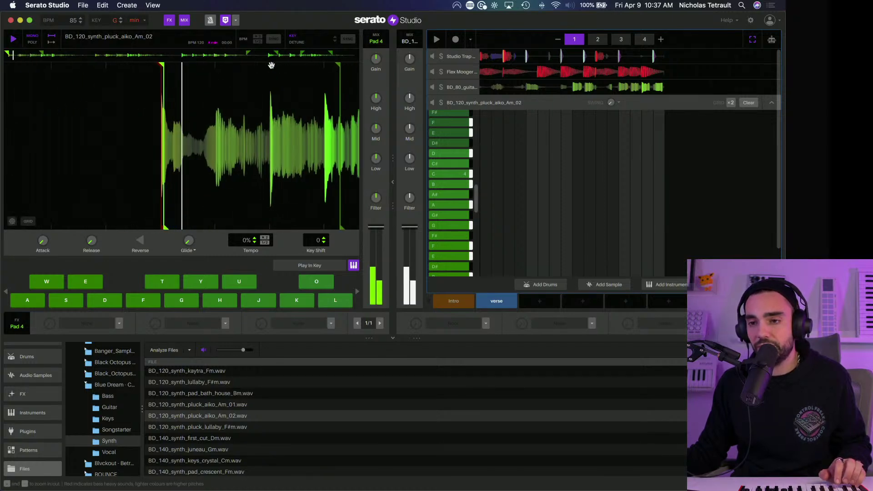
Step: Trim cue 4 of the pluck sample around the first note by adjusting its start and end points, and raise its Release to 1.62 s
mouse_move(170, 227)
left_mouse_down()
mouse_move(189, 227)
mouse_move(180, 226)
left_mouse_up()
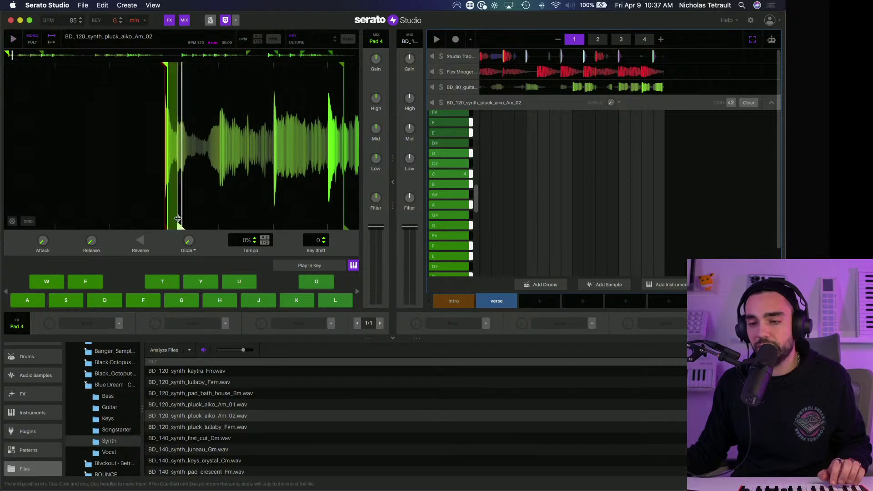
scroll(177, 205, "up", 5)
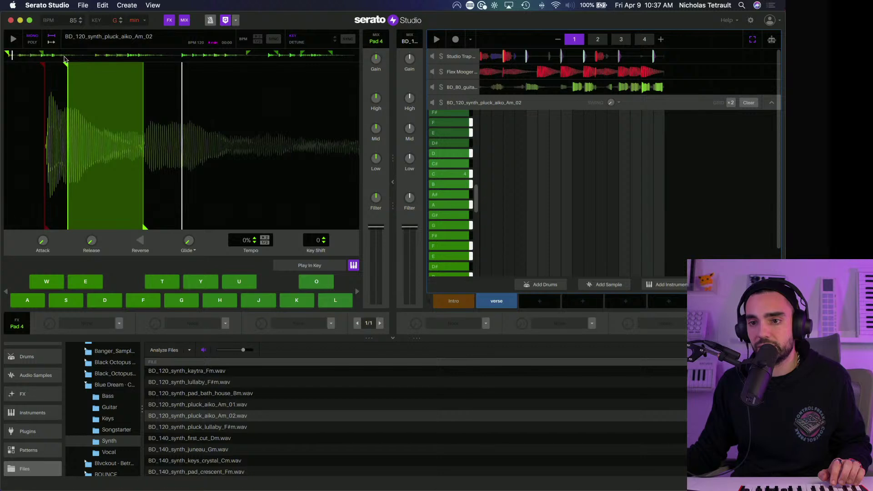
left_click_drag(68, 66, 44, 67)
left_click_drag(127, 227, 204, 219)
mouse_move(92, 242)
left_mouse_down()
mouse_move(91, 219)
mouse_move(91, 236)
left_mouse_up()
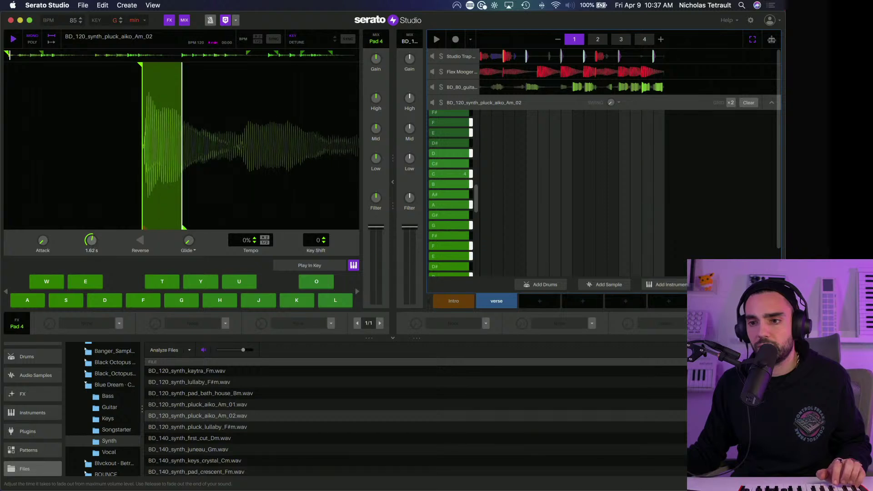
left_click_drag(180, 226, 223, 223)
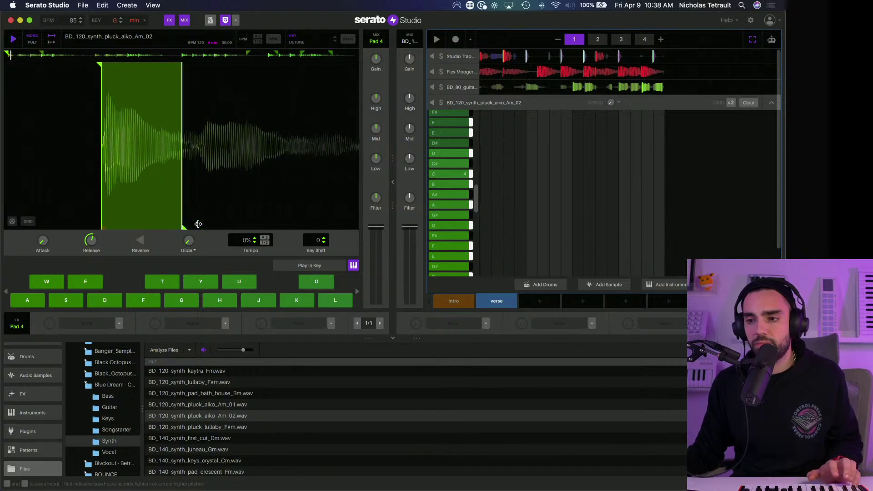
Step: Turn Play In Key back on with the cue's tempo at -50%, and set the Glide time to 73.2 ms
left_click(304, 265)
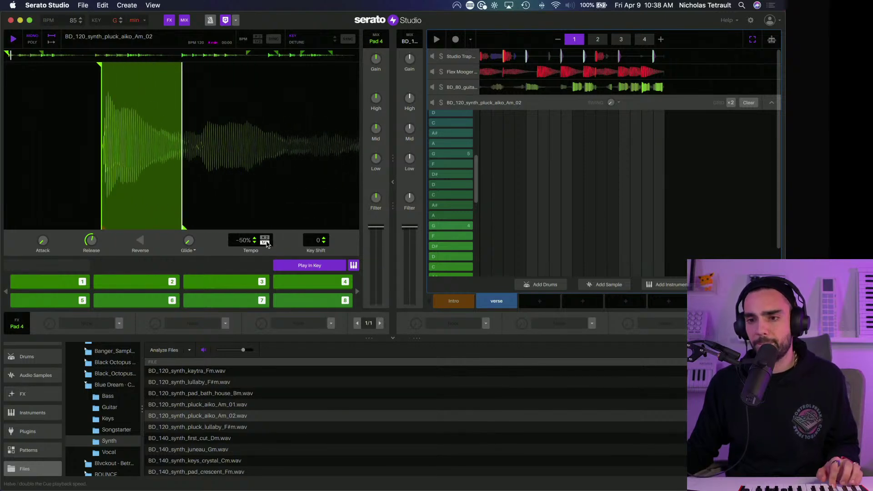
mouse_move(188, 240)
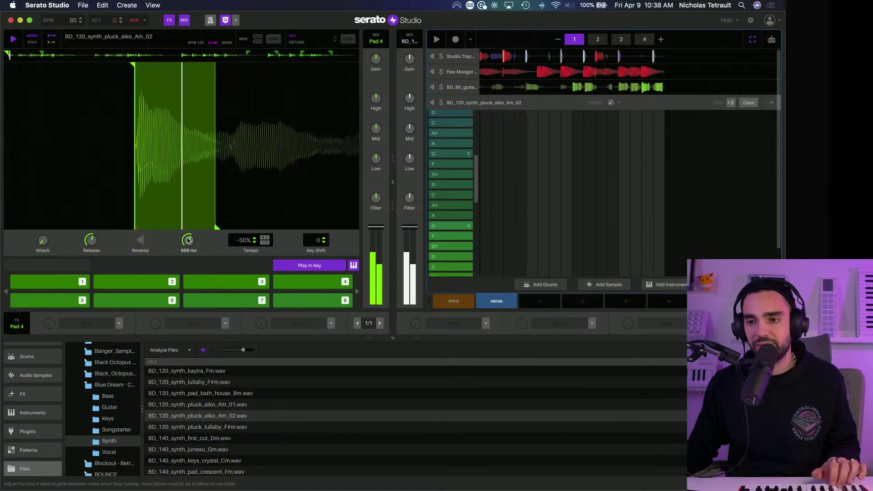
left_click_drag(188, 240, 188, 259)
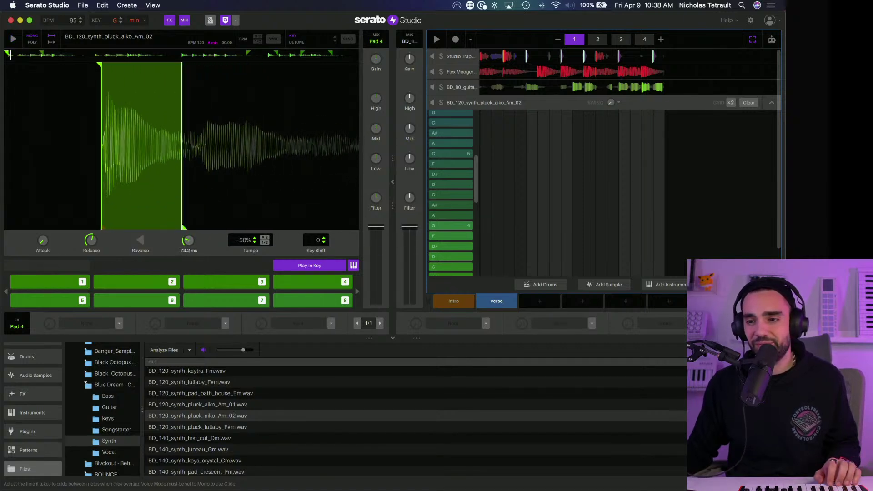
Step: Reverse the cue, halve its tempo again to -75%, and audition it over the playing verse scene
left_click(140, 241)
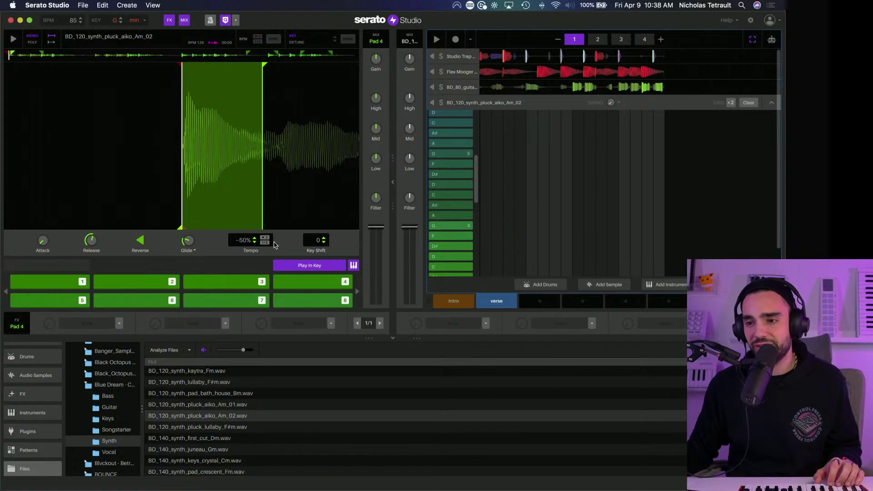
left_click(265, 243)
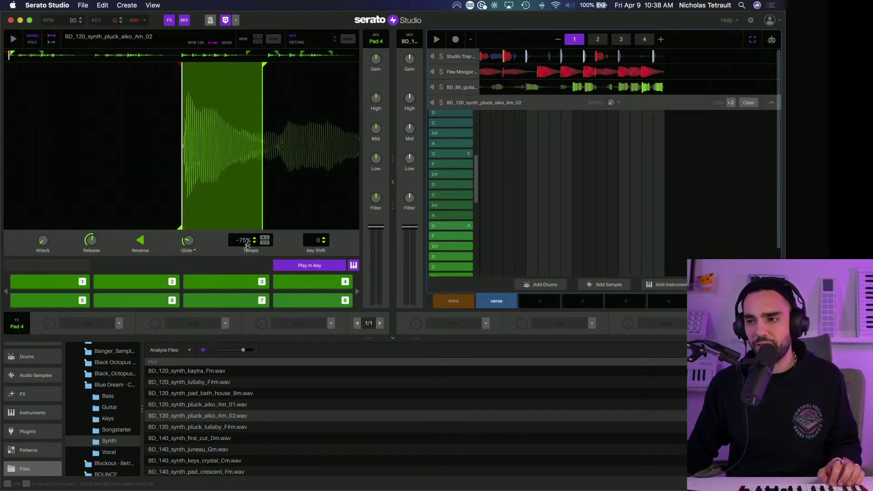
key("space")
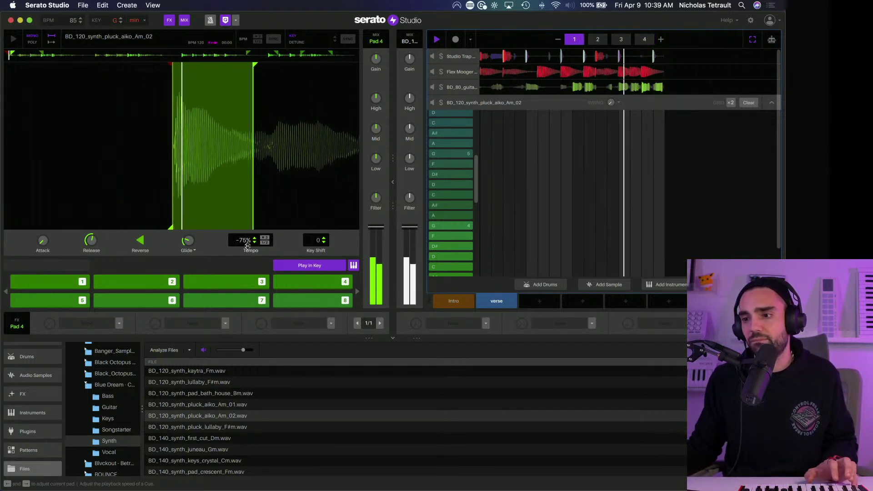
key("space")
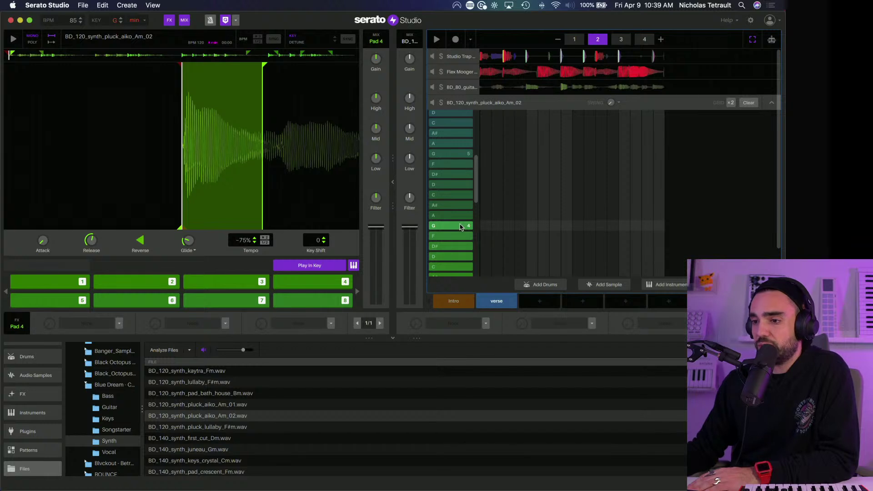
Step: Load Light Tail Reverb in the pluck track's first effect slot and Hard Sidechain in its third slot
left_click(485, 323)
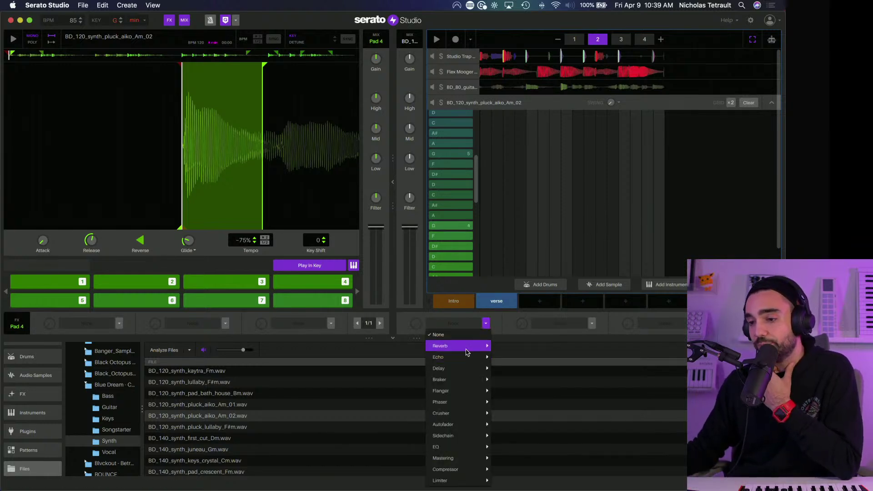
mouse_move(466, 350)
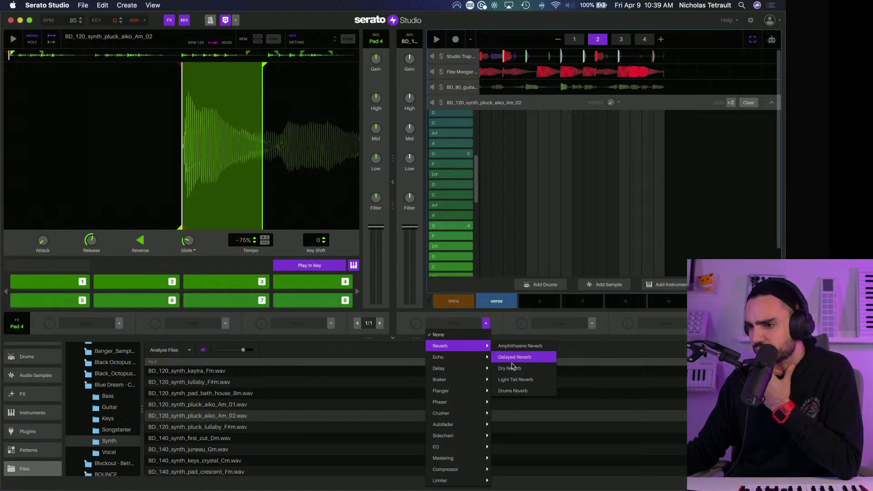
left_click(518, 379)
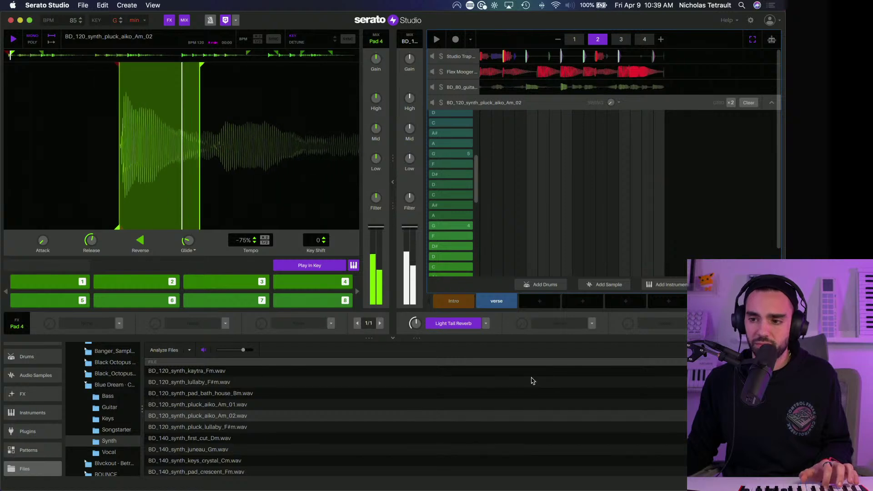
left_click(664, 324)
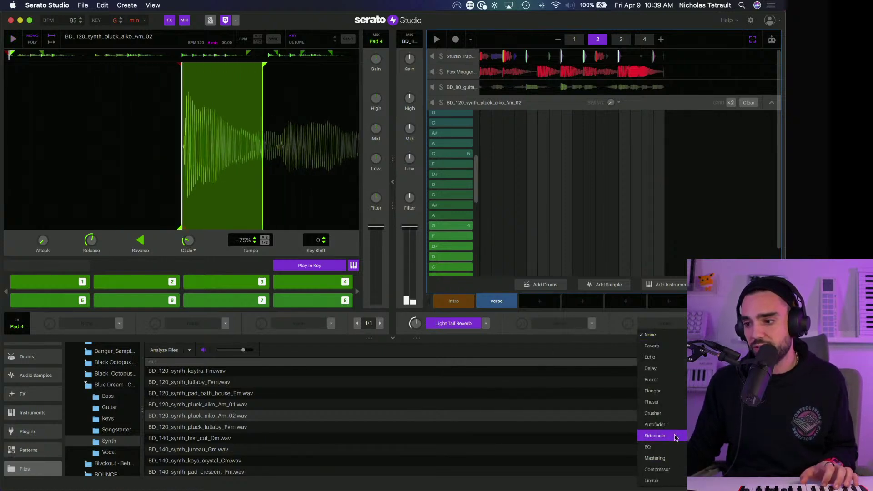
left_click(659, 436)
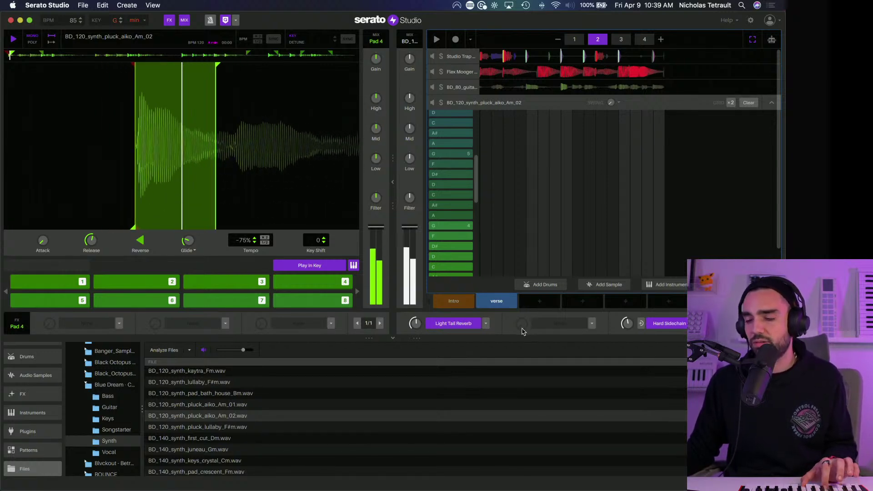
Step: Try the Decimate Crusher in the second effect slot at a lowered level, comparing it on and off during playback
left_click(591, 324)
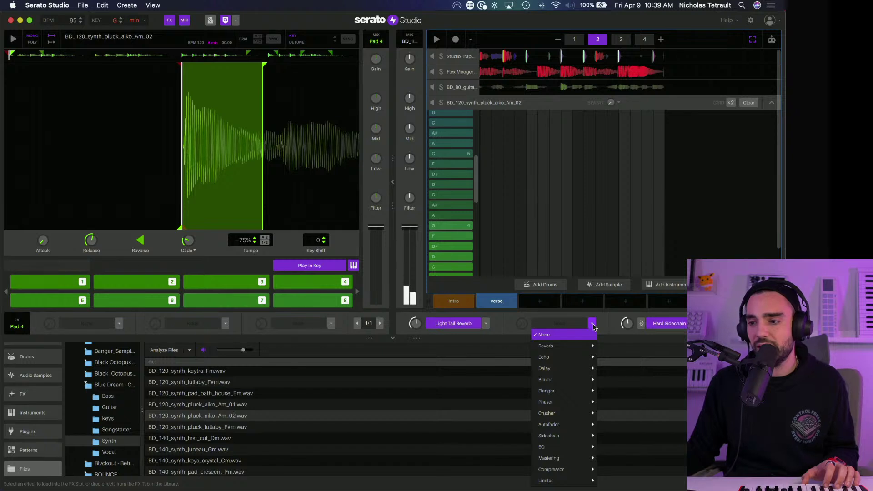
mouse_move(574, 397)
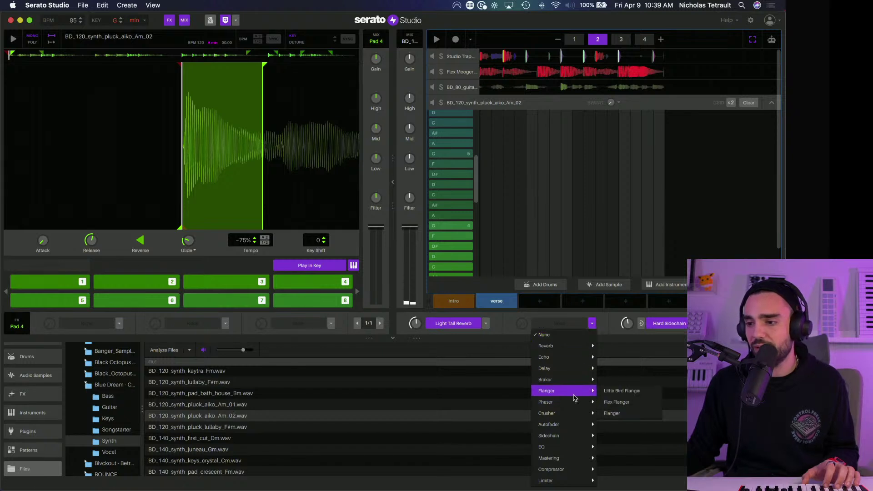
mouse_move(572, 416)
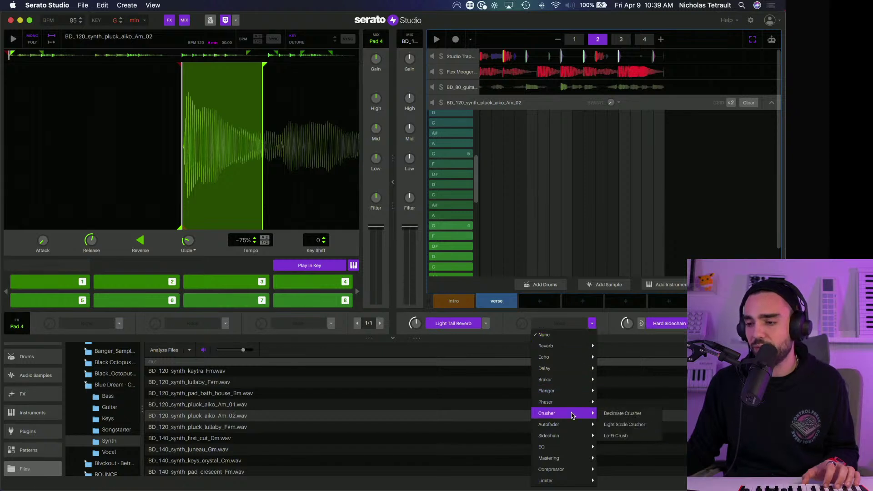
left_click(654, 418)
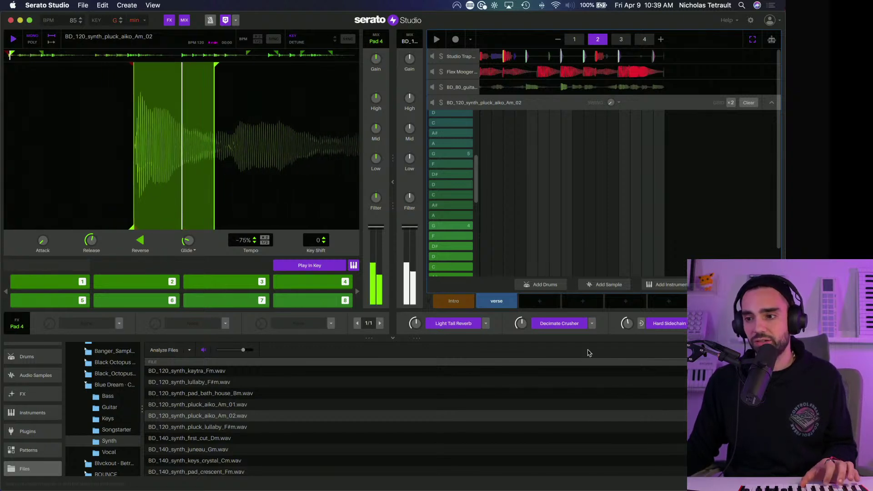
left_click_drag(518, 324, 518, 329)
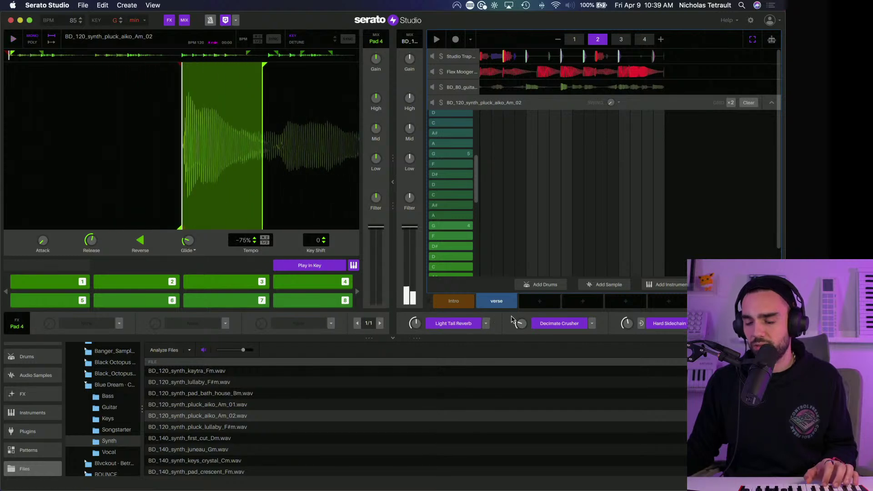
key("space")
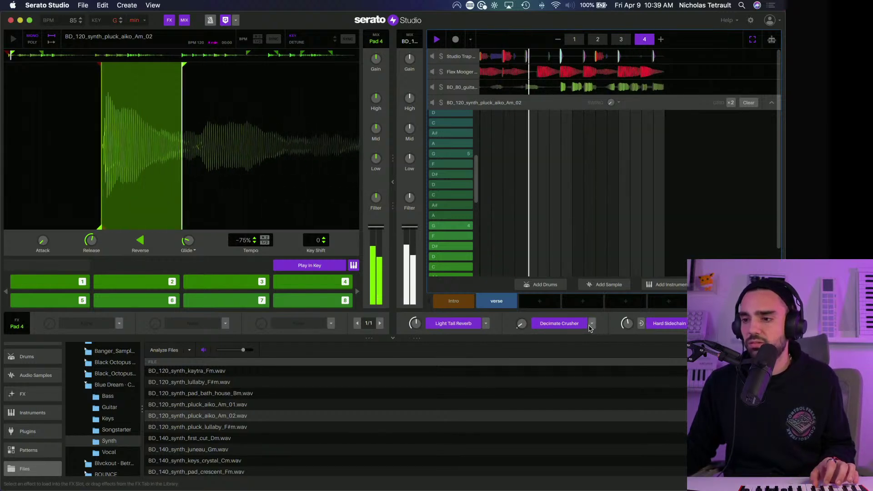
left_click(562, 324)
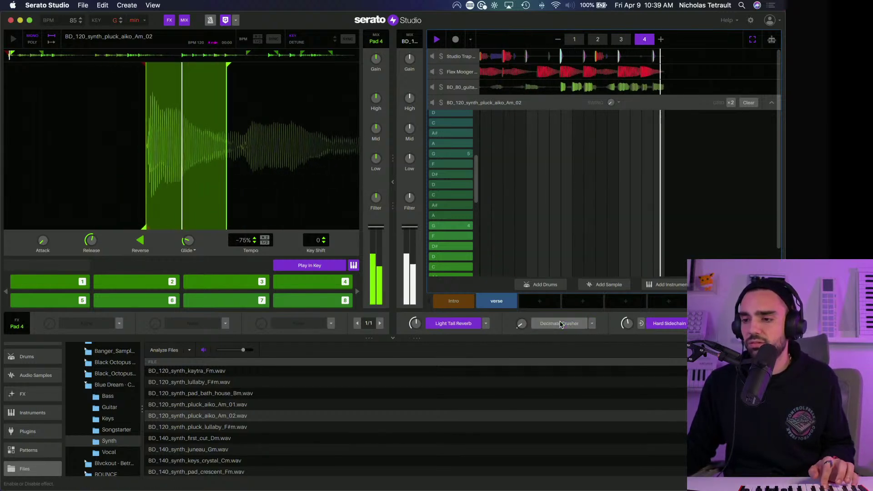
left_click(562, 324)
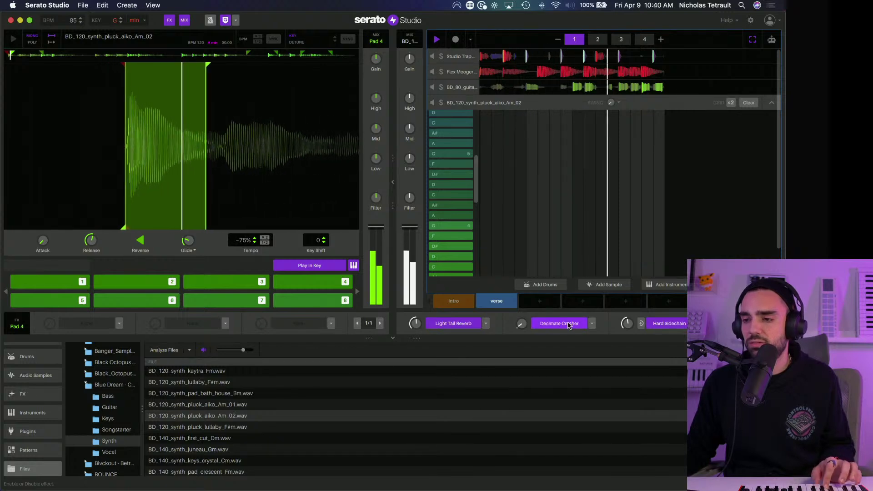
Step: Replace the Decimate Crusher with Lo-Fi Crush in the second effect slot and audition the pluck part with the scene playing
left_click(592, 324)
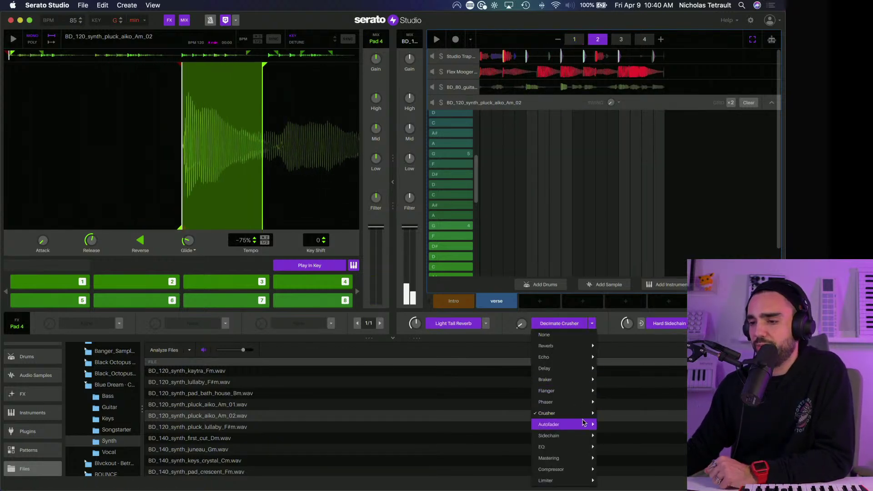
mouse_move(585, 418)
left_click(619, 435)
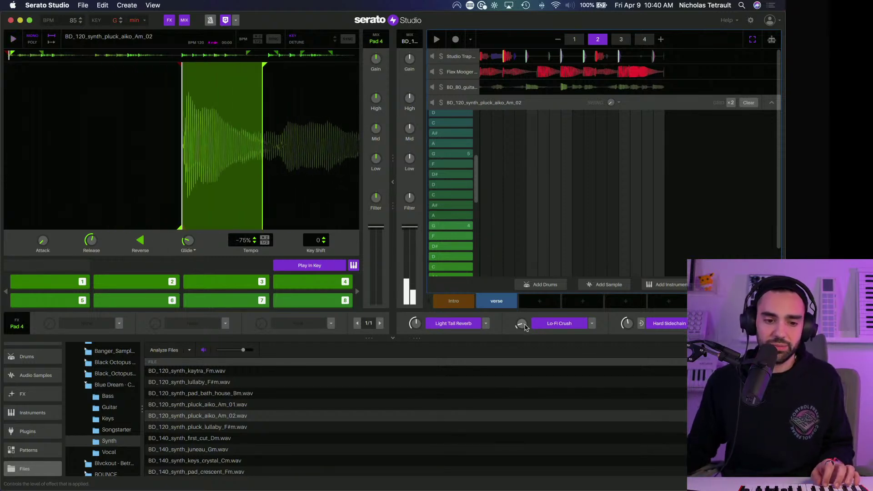
key("space")
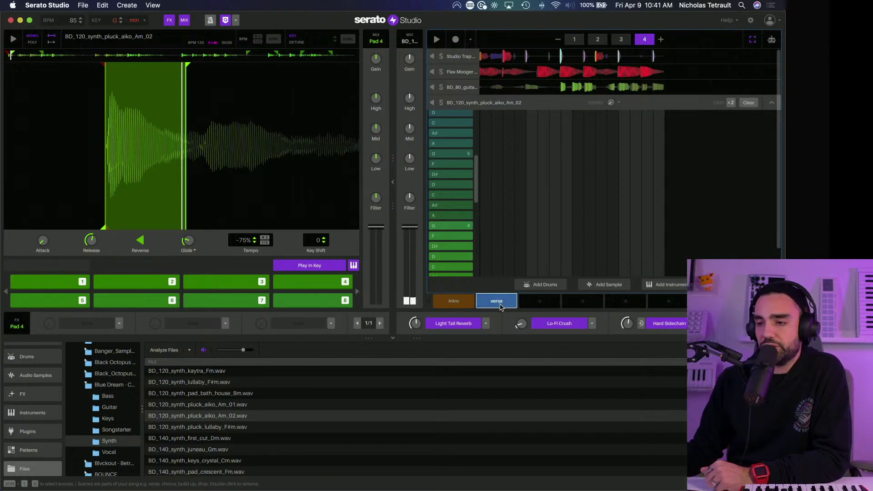
Step: Duplicate the verse scene as verse 2 and return to the original verse
left_click(523, 310)
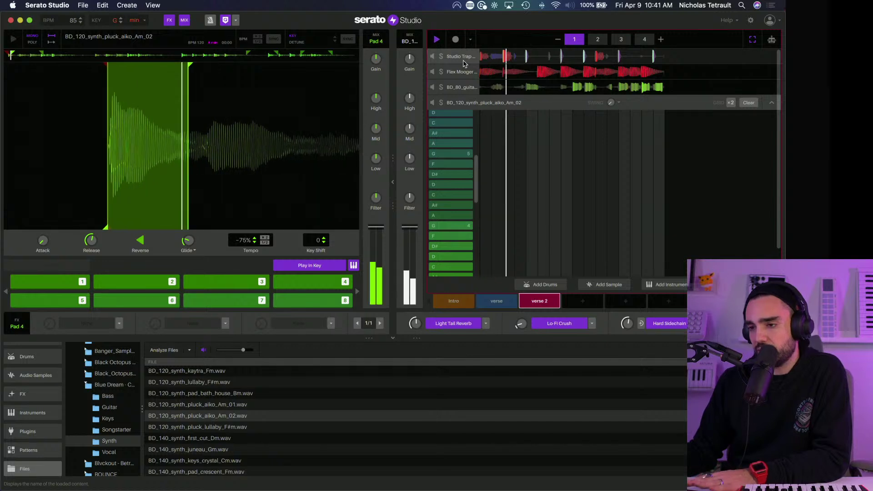
left_click(499, 308)
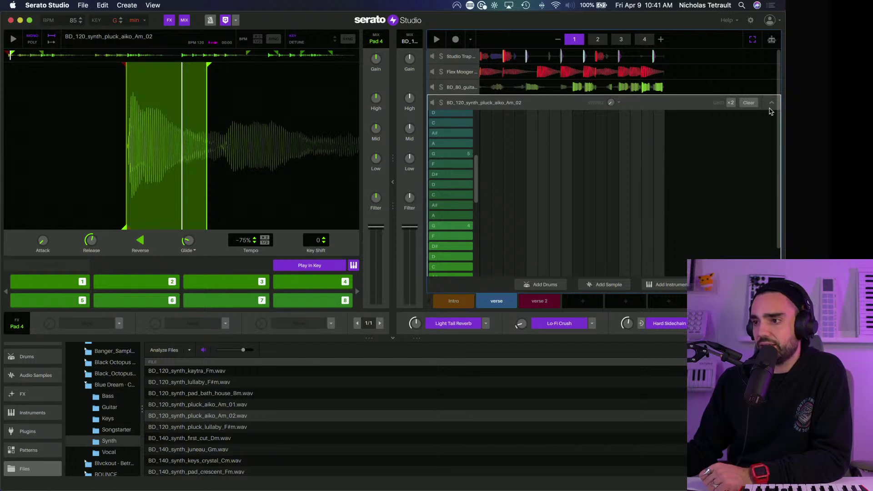
Step: Play the Intro scene, switch to the verse during playback, and collapse the pluck sample's note editor
left_click(461, 303)
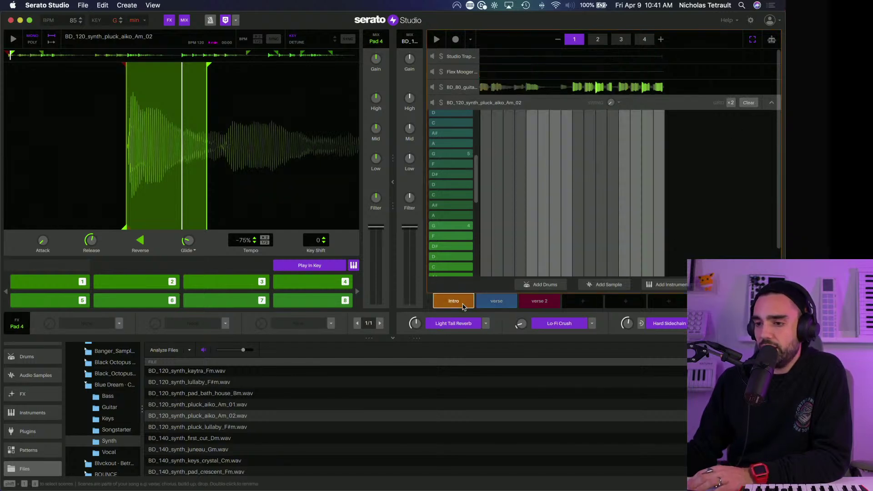
key("space")
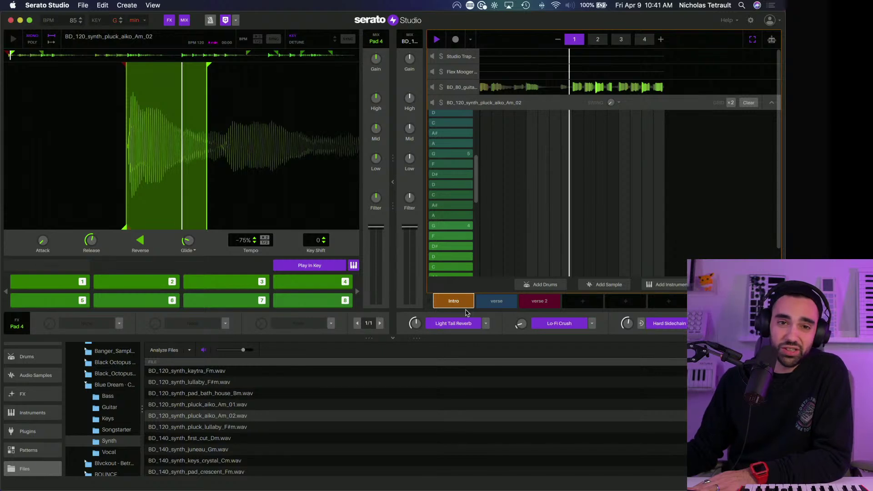
left_click(497, 308)
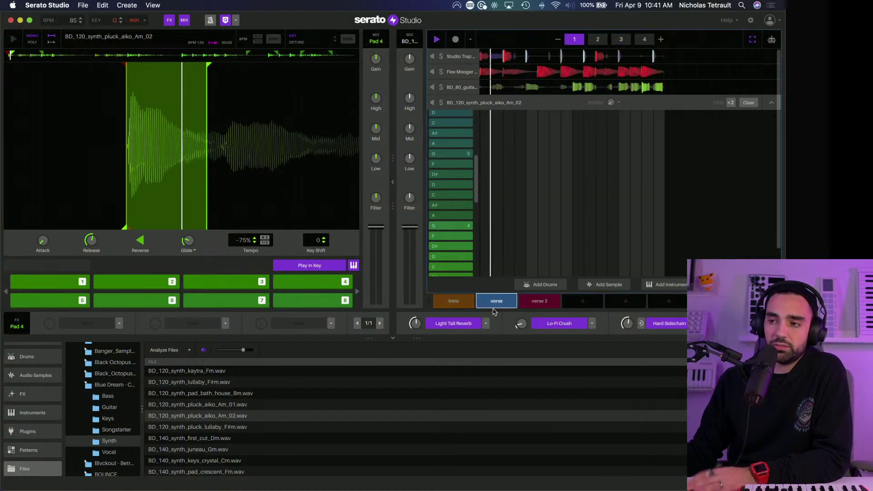
left_click(771, 104)
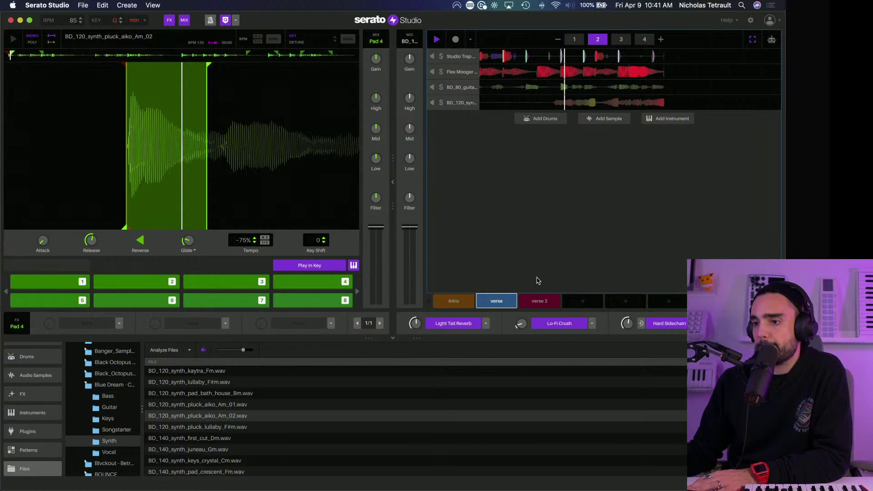
Step: Switch to the verse 2 scene and open the Studio Trap Drum Kit's step sequencer
left_click(538, 302)
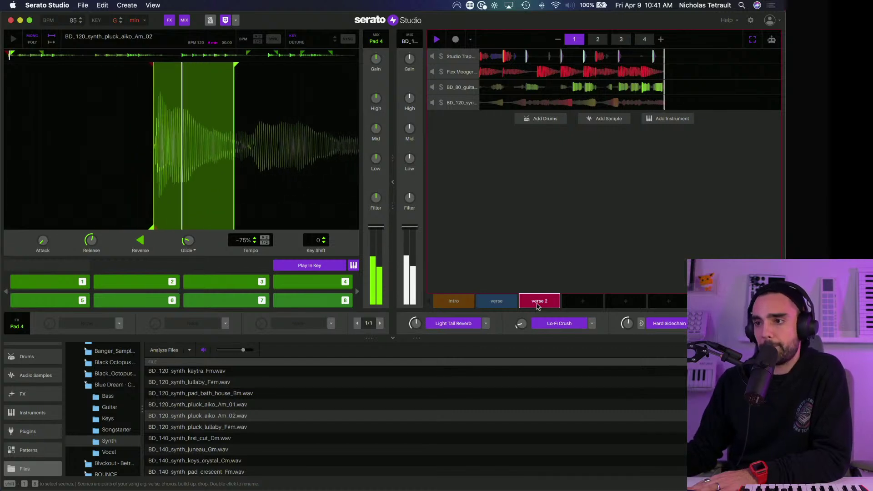
left_click(461, 58)
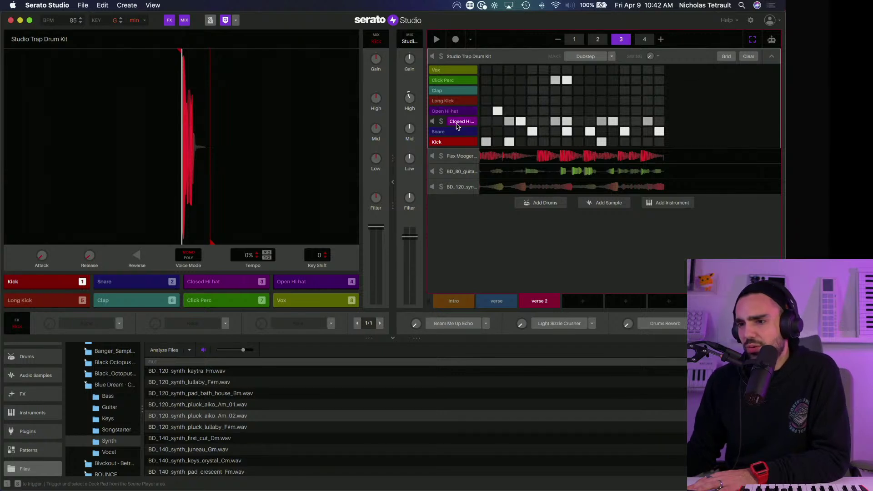
Step: Audition the verse 2 drums with the Closed Hi-hat selected, and double that row's grid resolution with ×2
left_click(456, 123)
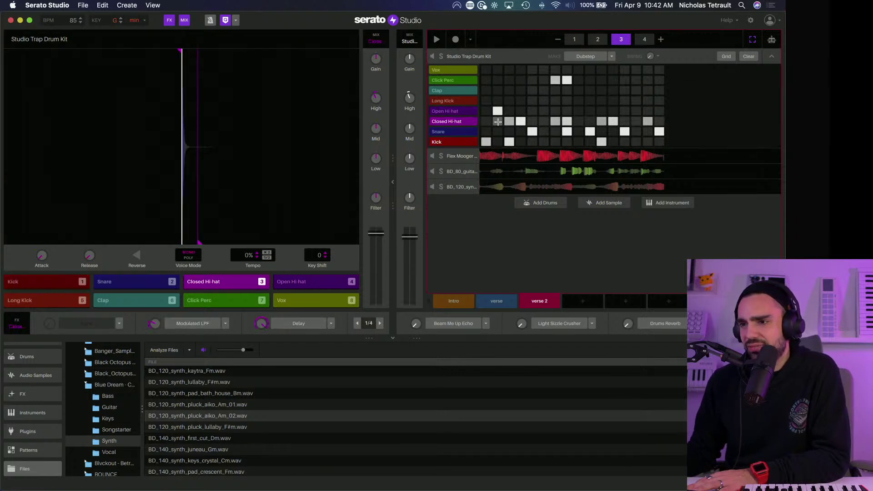
key("space")
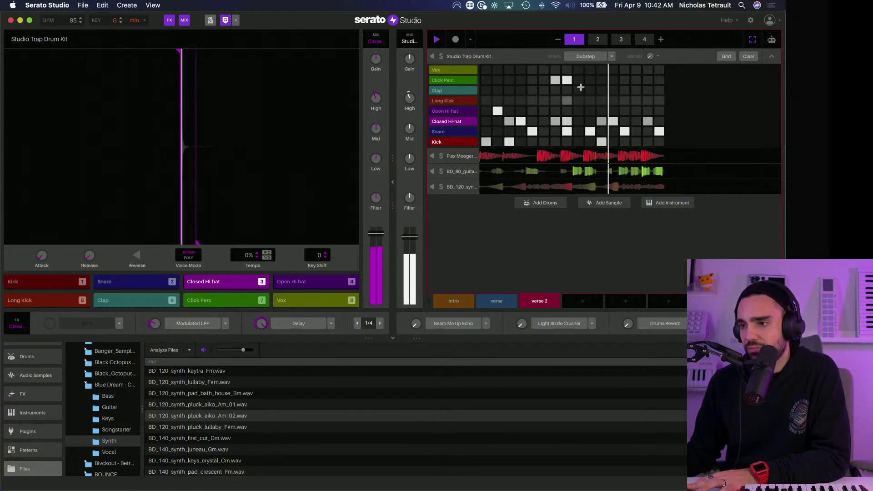
mouse_move(653, 60)
left_click_drag(653, 60, 653, 25)
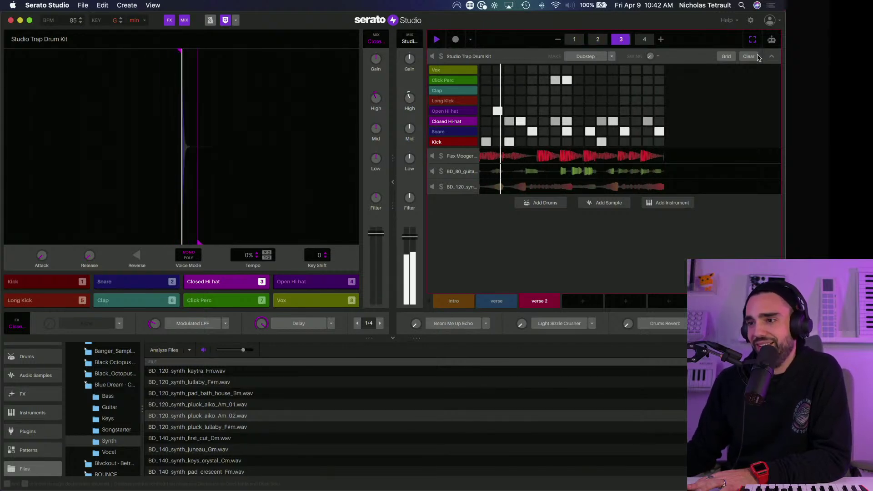
left_click(726, 58)
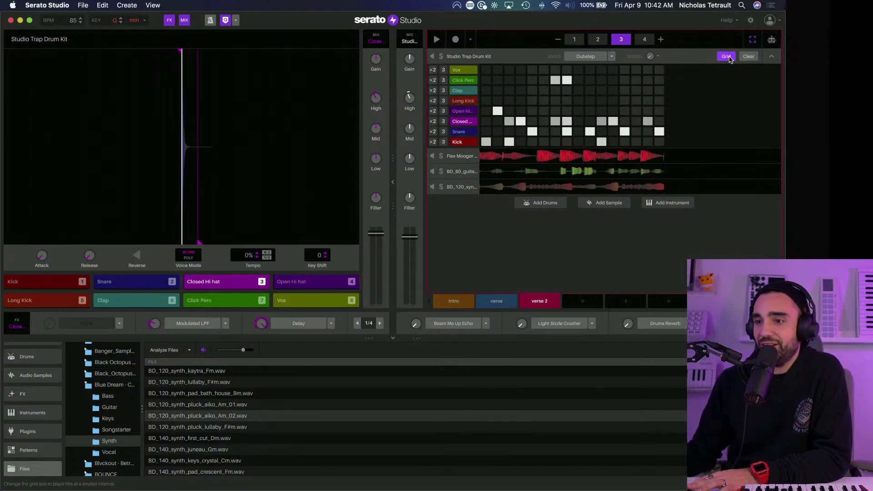
left_click(433, 121)
Step: Add extra double-resolution closed hi-hat hits to pages 1 and 2 of verse 2 and audition them
left_click(576, 40)
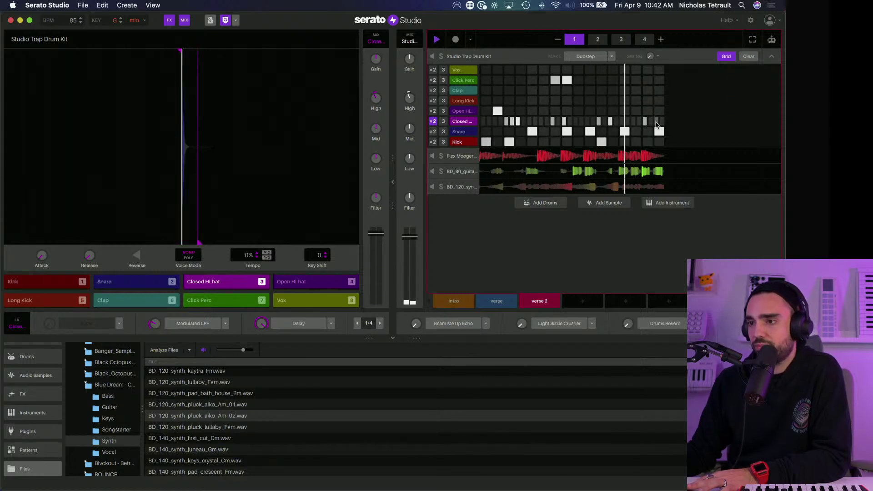
key("space")
left_click(598, 40)
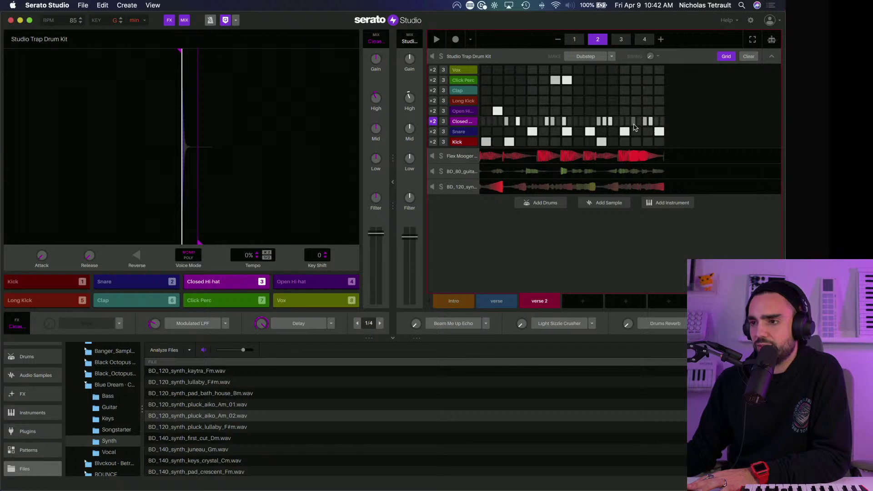
key("space")
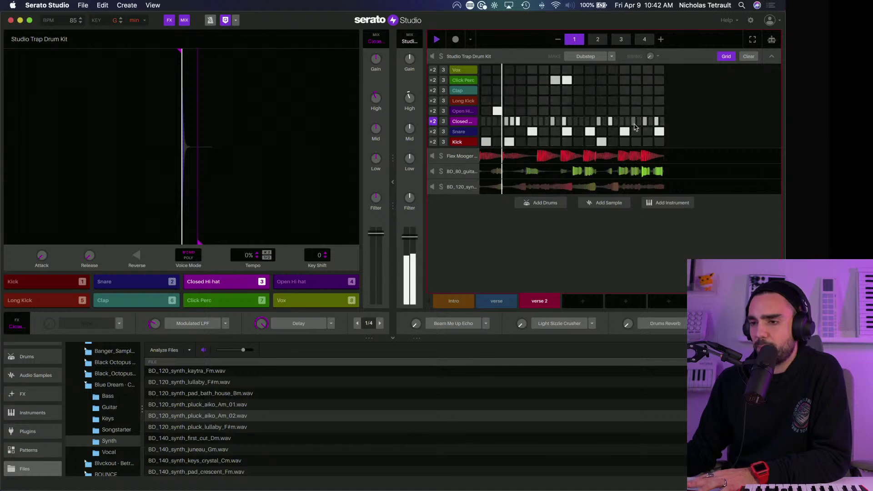
left_click(599, 39)
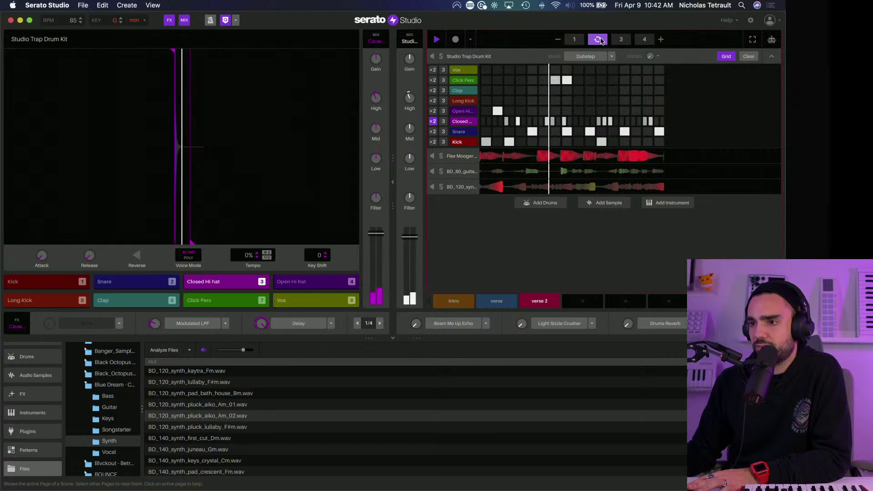
key("space")
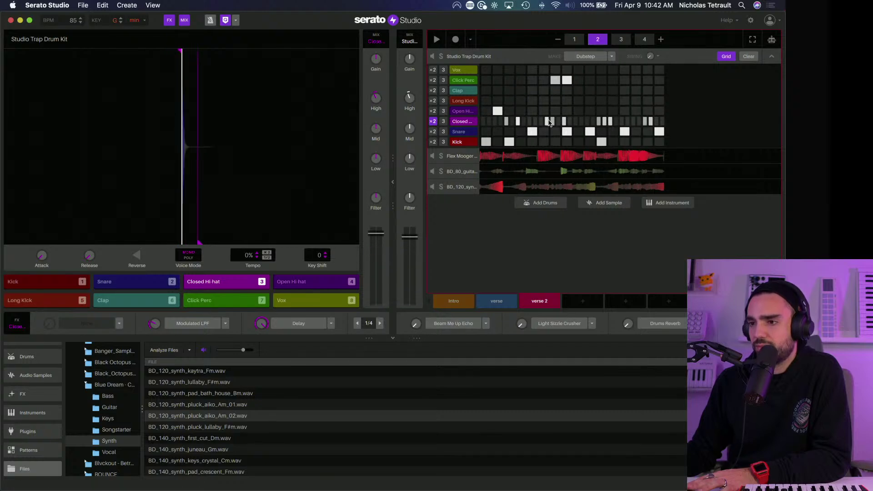
Step: Vary the closed hi-hat pattern near the ends of pages 3 and 4 with double-resolution hits during playback
key("space")
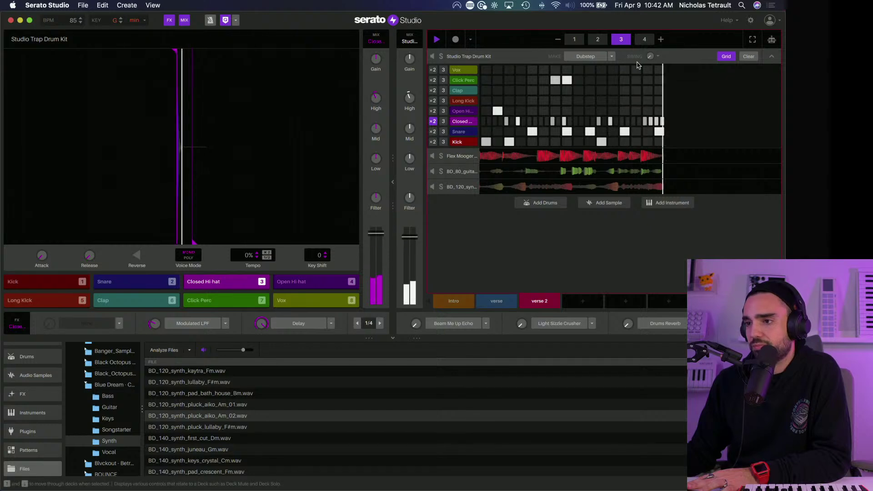
left_click(645, 40)
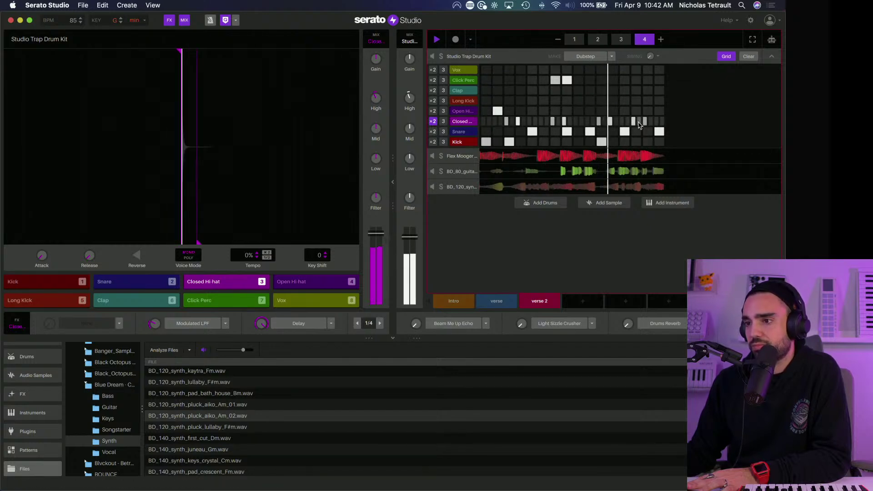
key("space")
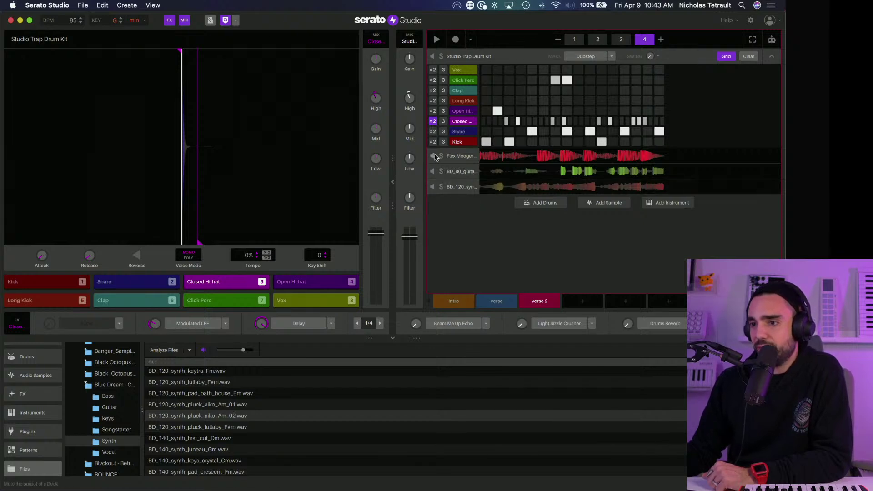
Step: Audition verse 2 with the guitar sample muted, and clear all notes from the BD_80_guitar_cry_for_me_Gm pattern
left_click(434, 173)
key("space")
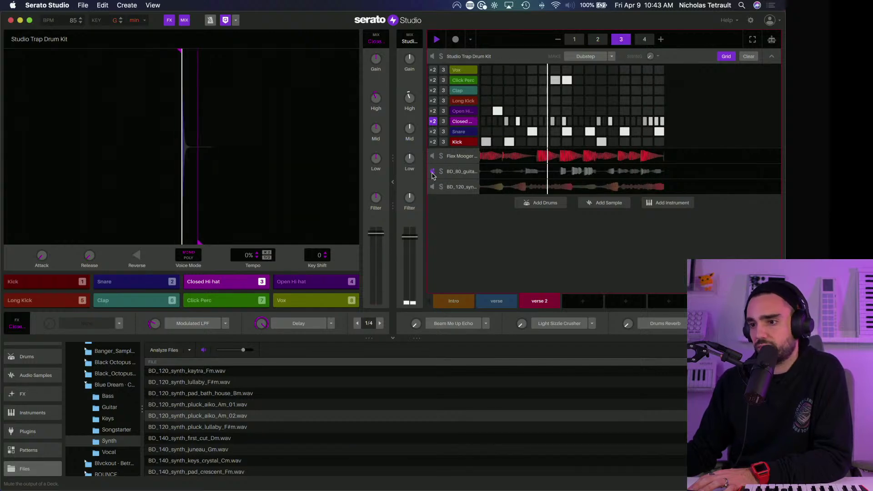
left_click(460, 171)
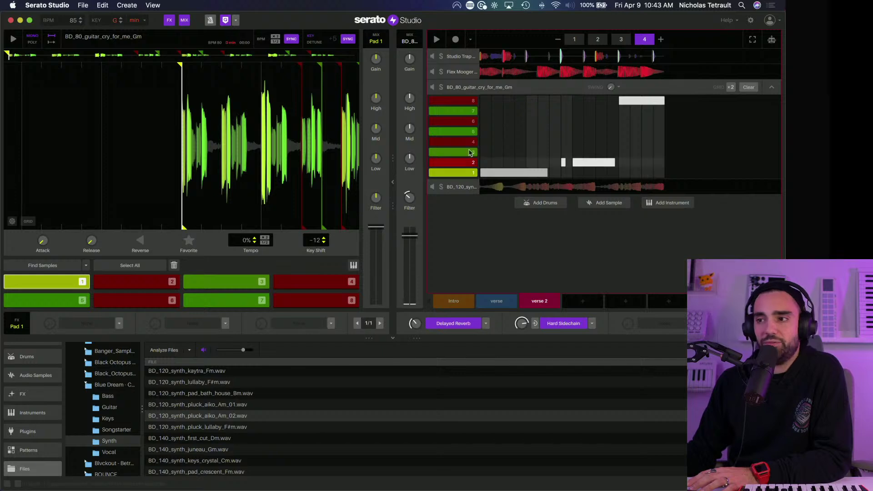
left_click(755, 88)
key("space")
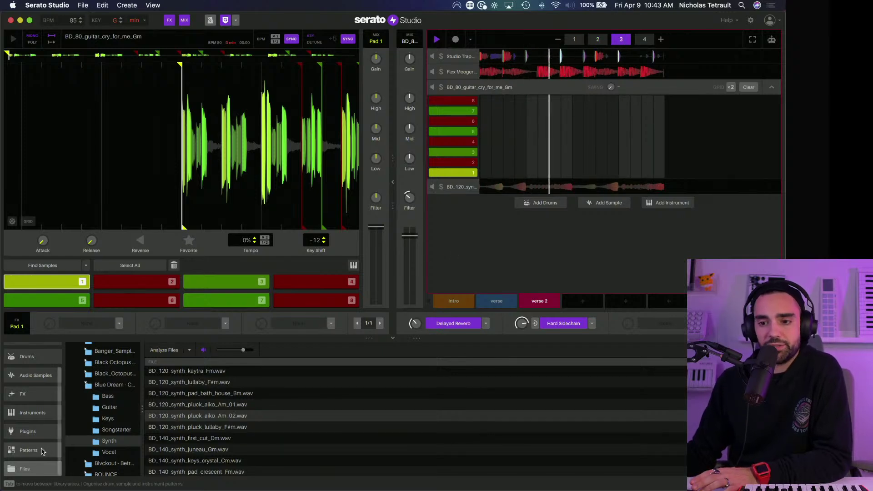
key("space")
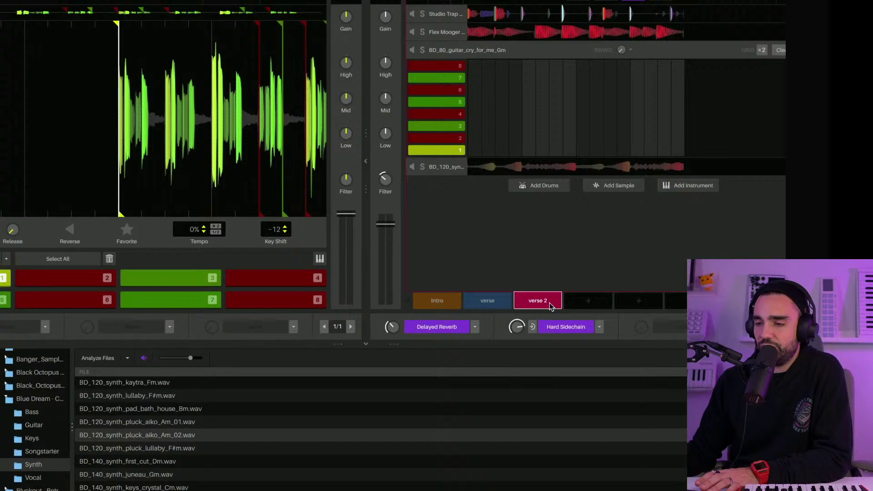
Step: Duplicate the verse 2 scene and name the copy verse 3
left_click(582, 301)
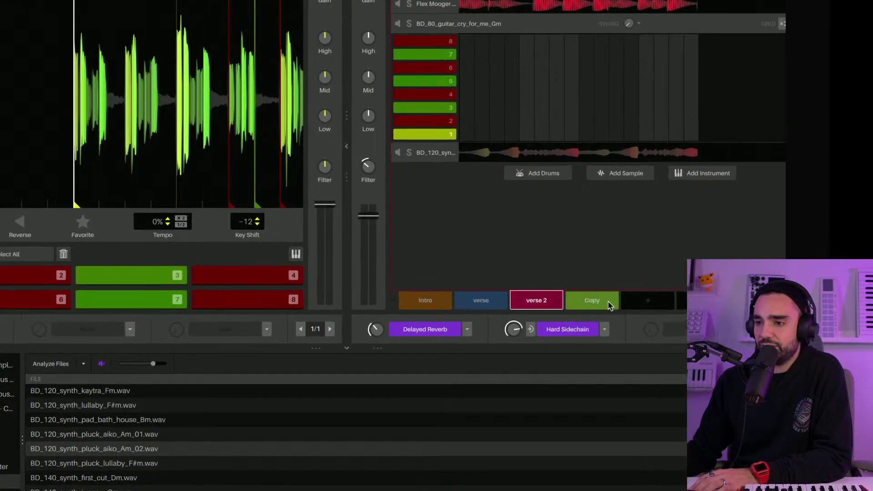
left_click_drag(610, 305, 591, 302)
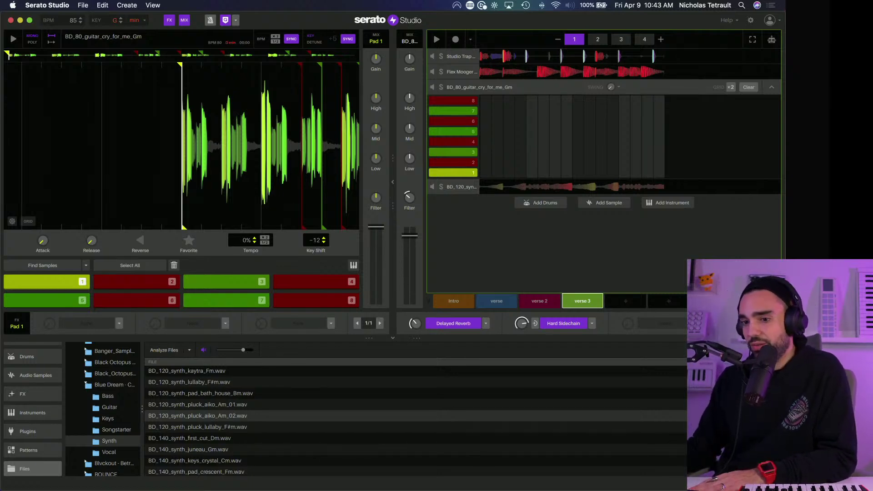
Step: Check the song arrangement, return to the library, and audition the verse 3 scene
key("shift+Tab")
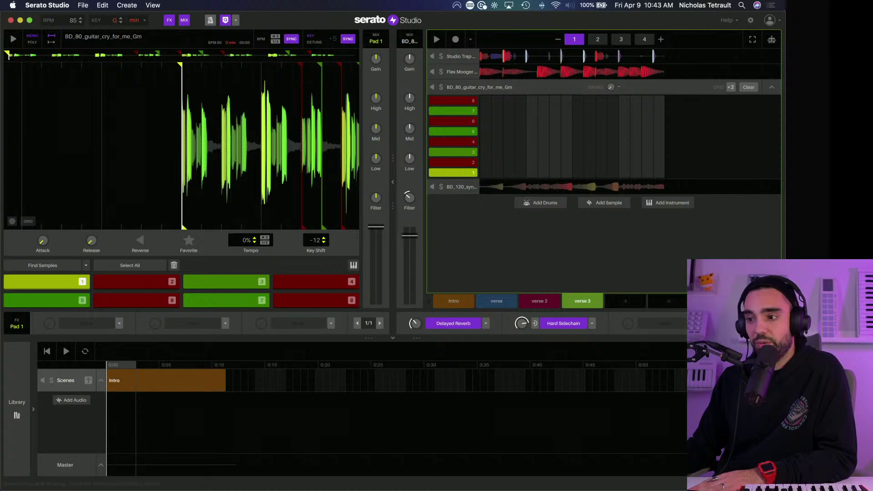
left_click(18, 416)
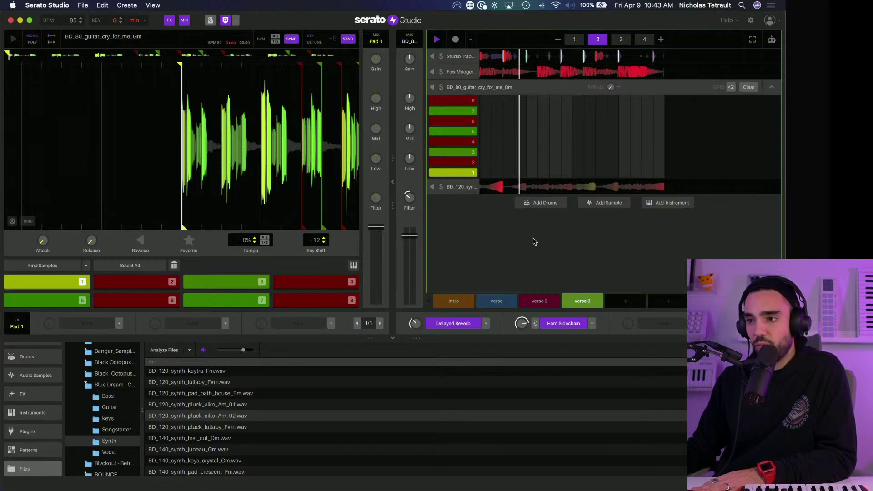
key("space")
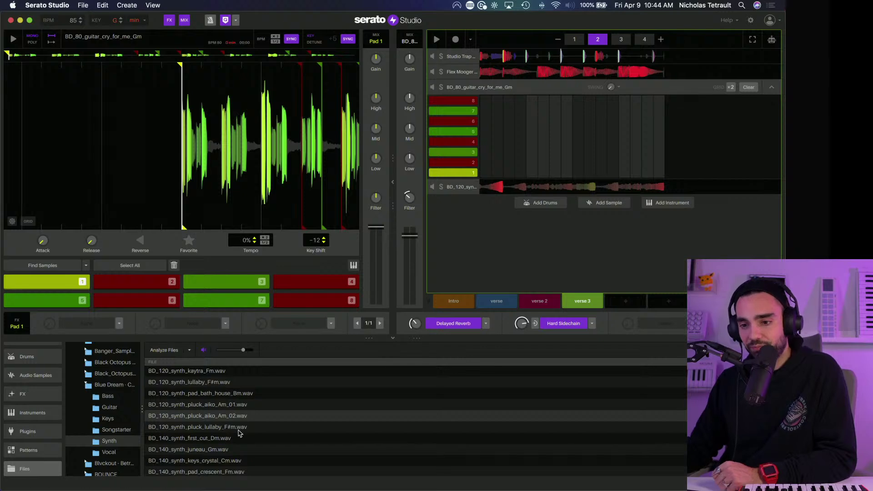
scroll(238, 433, "down", 2)
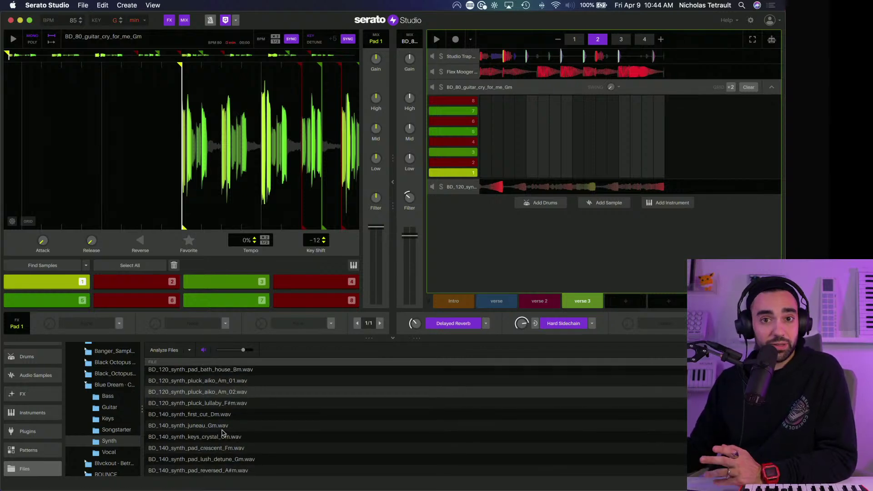
key("space")
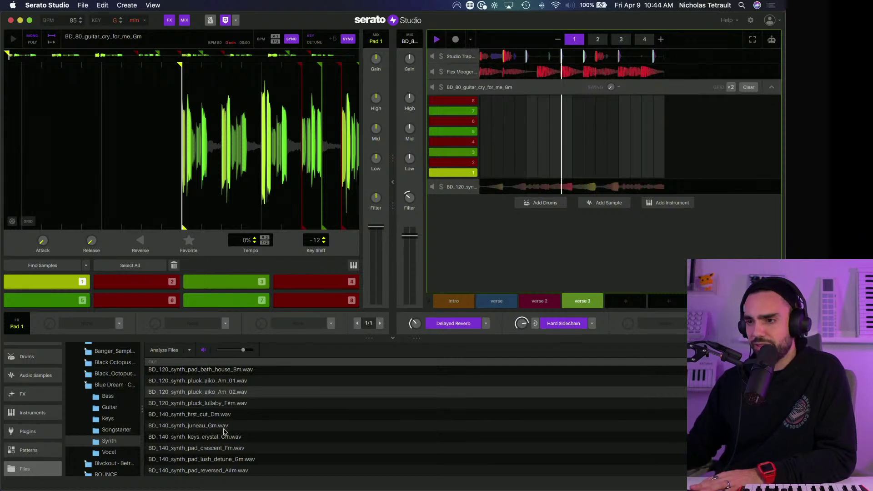
key("space")
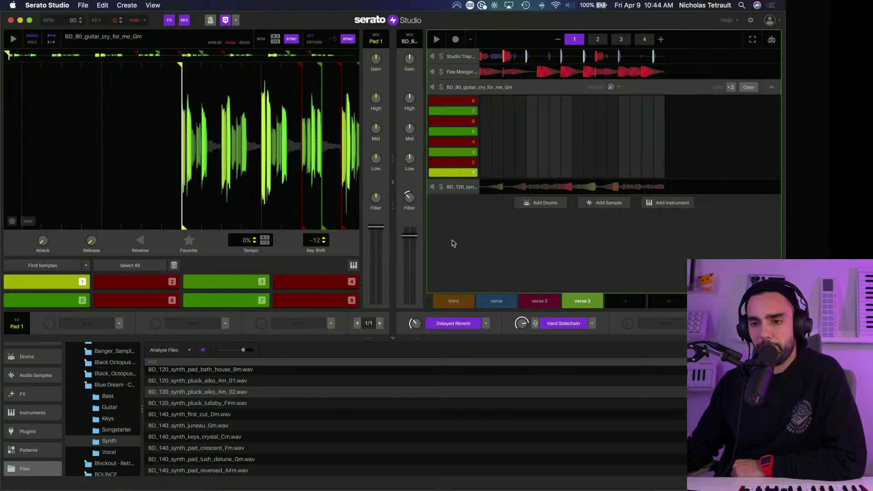
Step: Add the Floating Points Synth from the Piano & Keys instruments to the verse 3 scene
left_click(26, 418)
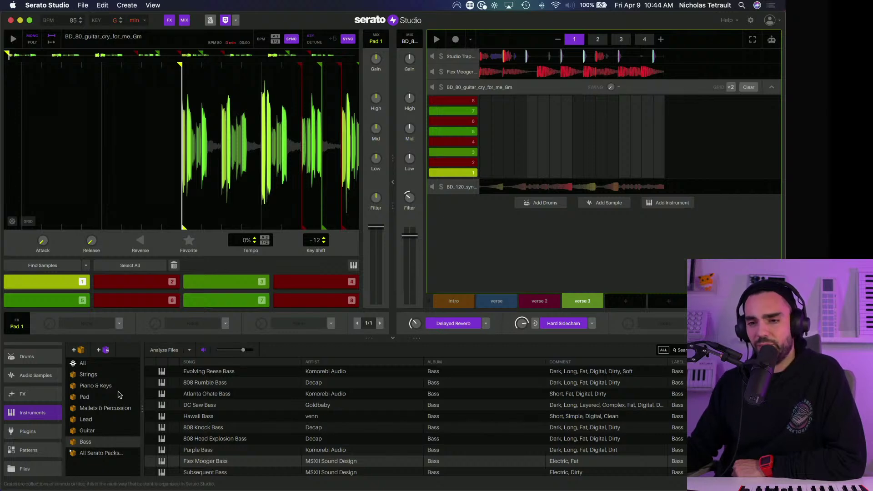
left_click(109, 388)
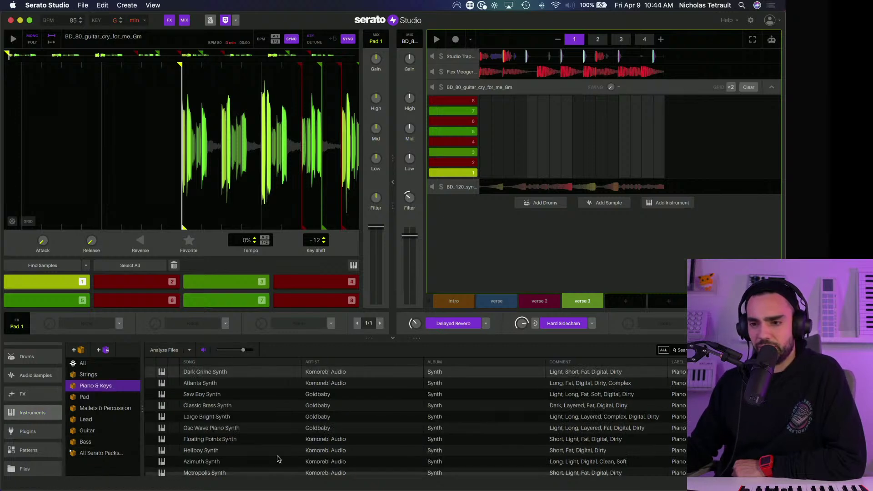
left_click(225, 429)
left_click(221, 439)
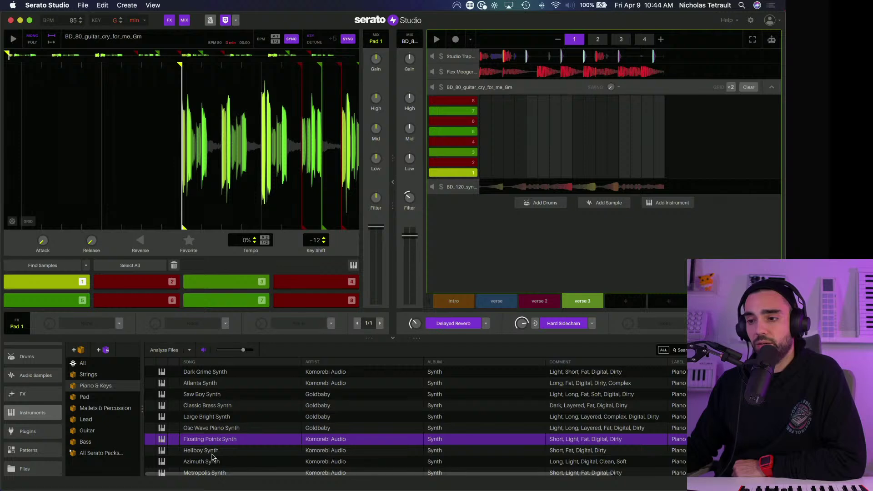
left_click_drag(211, 445, 520, 256)
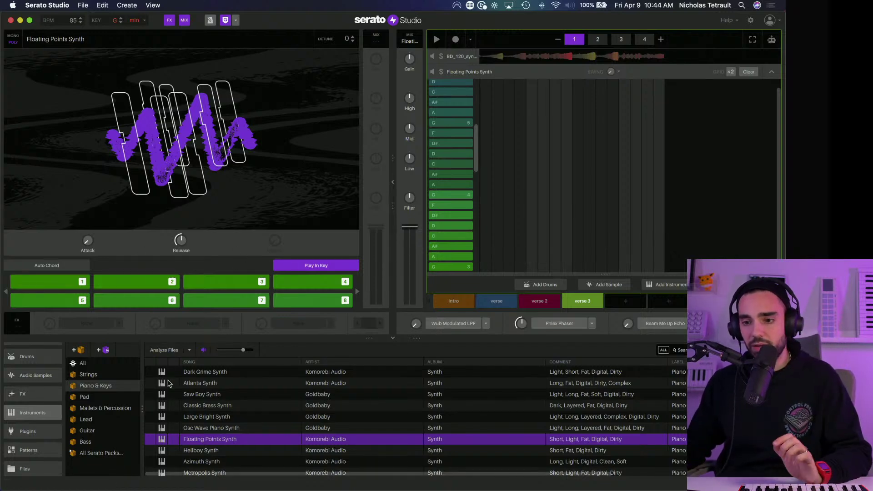
Step: Replace the Floating Points Synth in verse 3 with the Azimuth Synth
scroll(222, 432, "down", 2)
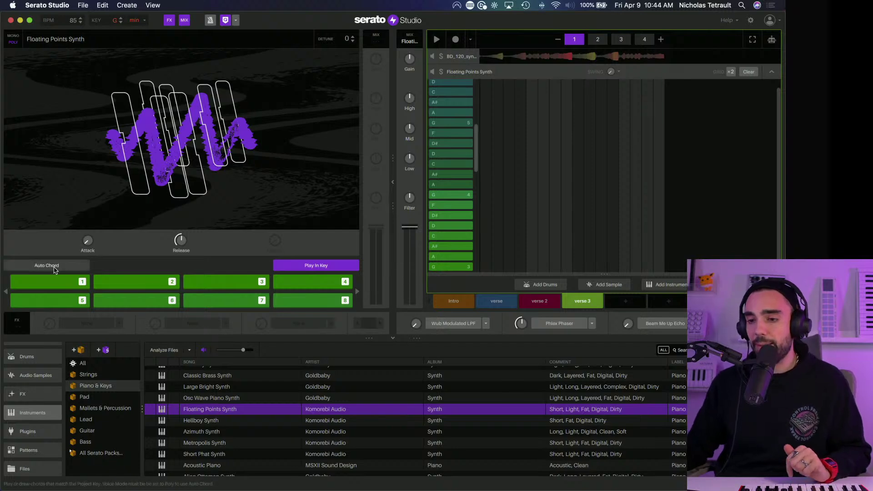
left_click(199, 420)
left_click(202, 432)
scroll(199, 438, "up", 1)
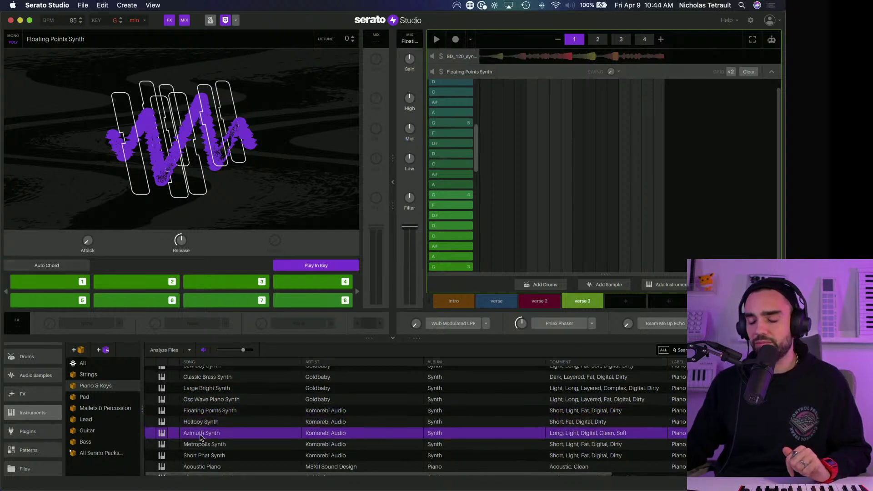
left_click_drag(199, 444, 535, 159)
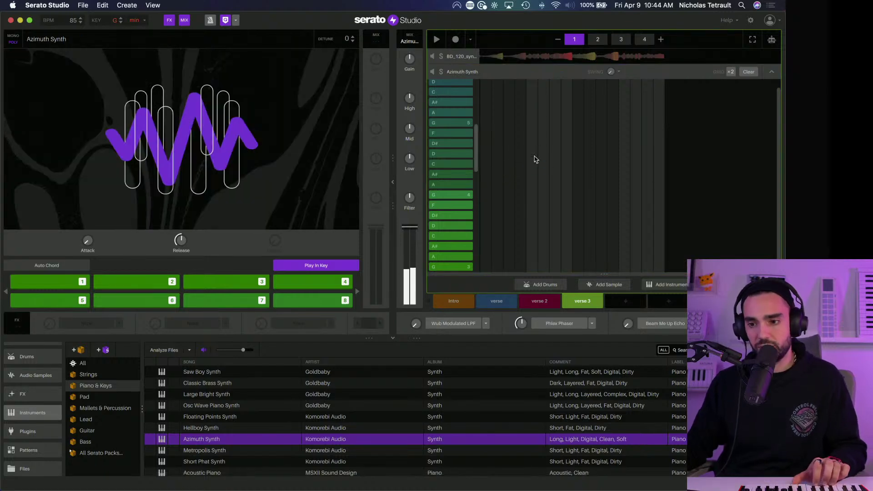
Step: Enable Auto Chord on the Azimuth Synth and raise its chord notes to 7 while auditioning the chords
left_click(50, 265)
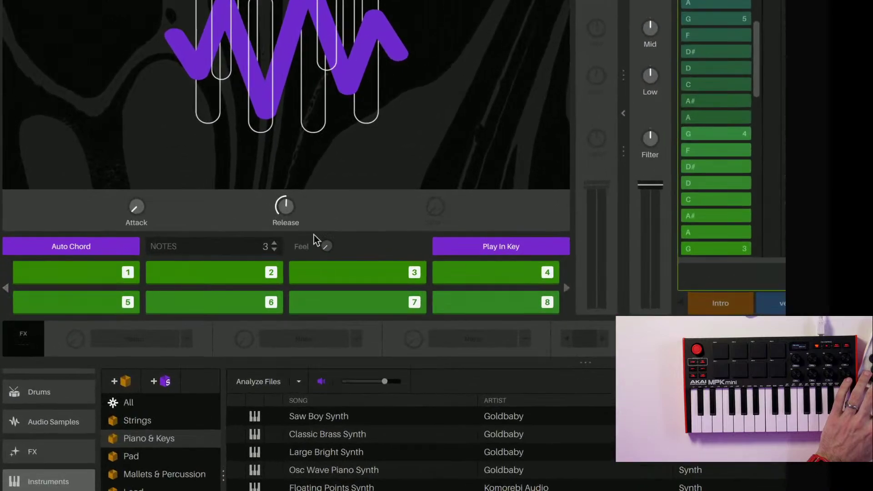
left_click(276, 244)
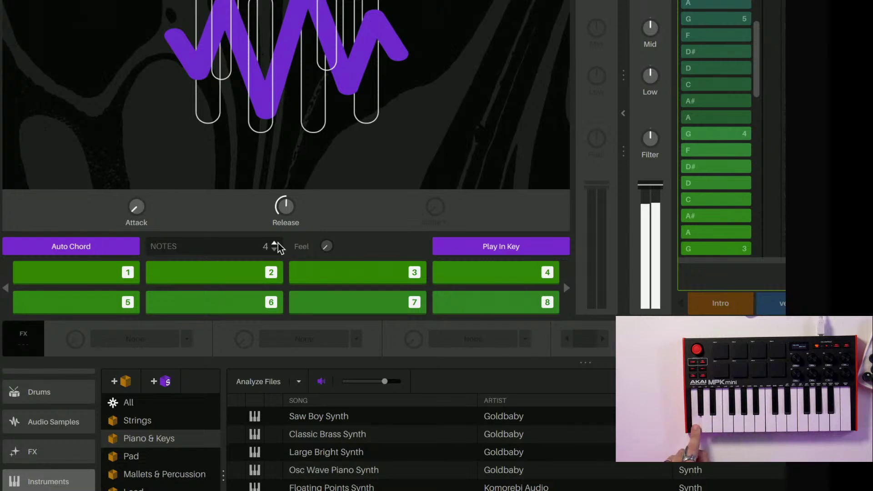
left_click(275, 243)
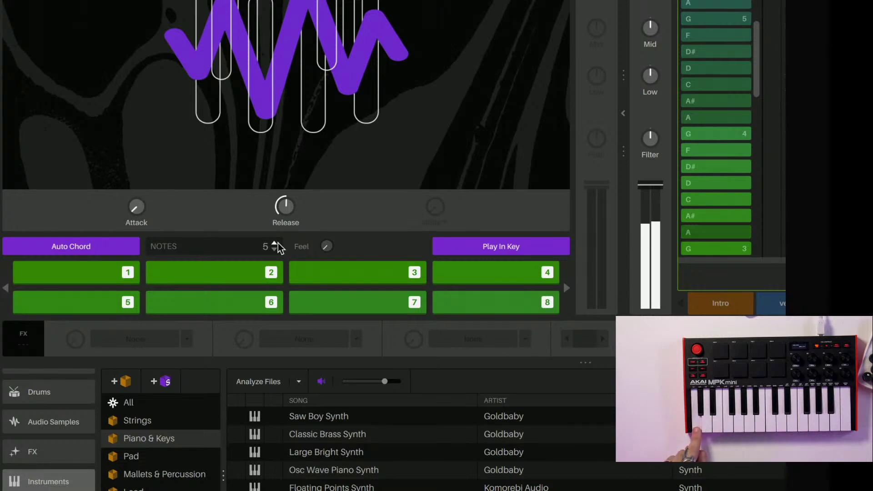
left_click(275, 243)
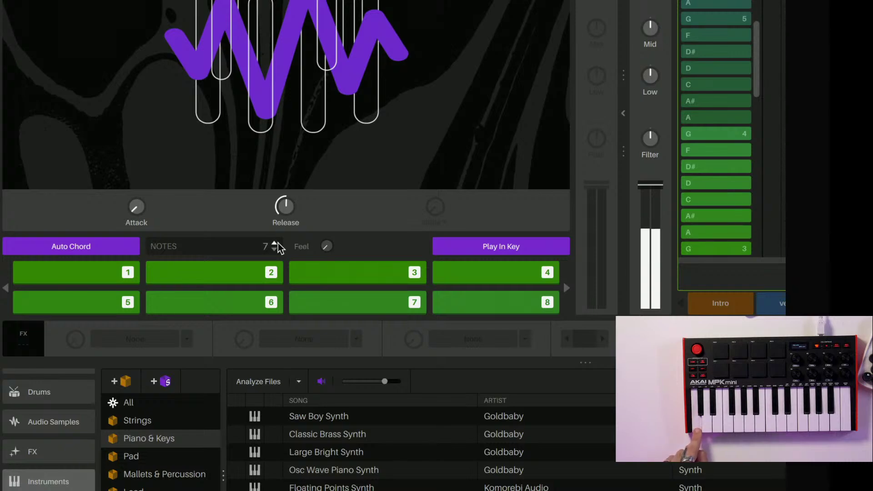
Step: Try smaller Auto Chord note counts on the Azimuth Synth and set the notes to 4
left_click(276, 244)
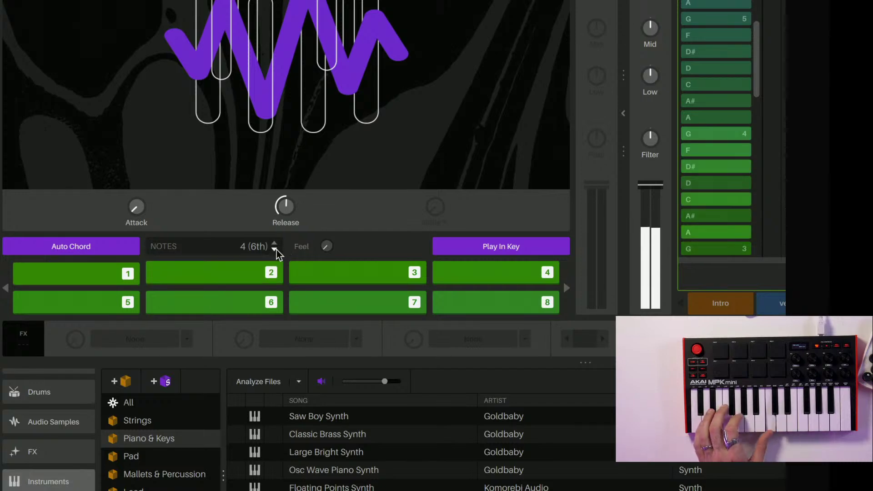
left_click(275, 249)
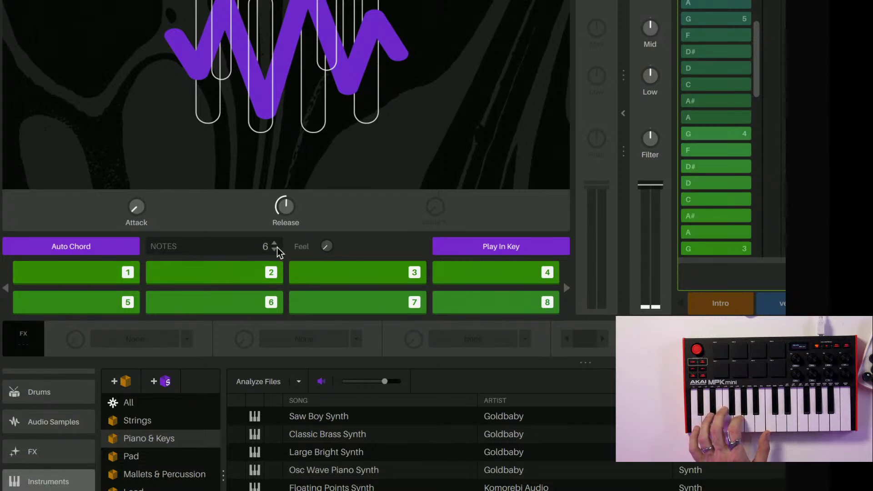
left_click(275, 249)
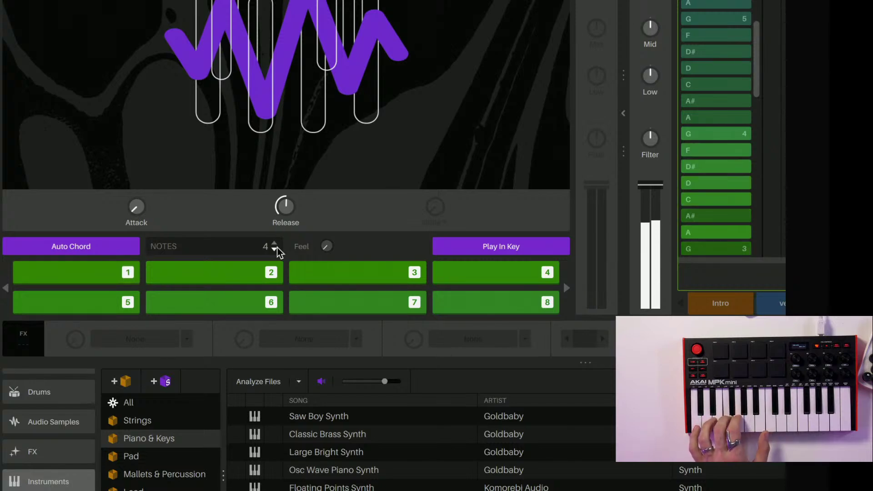
left_click(275, 249)
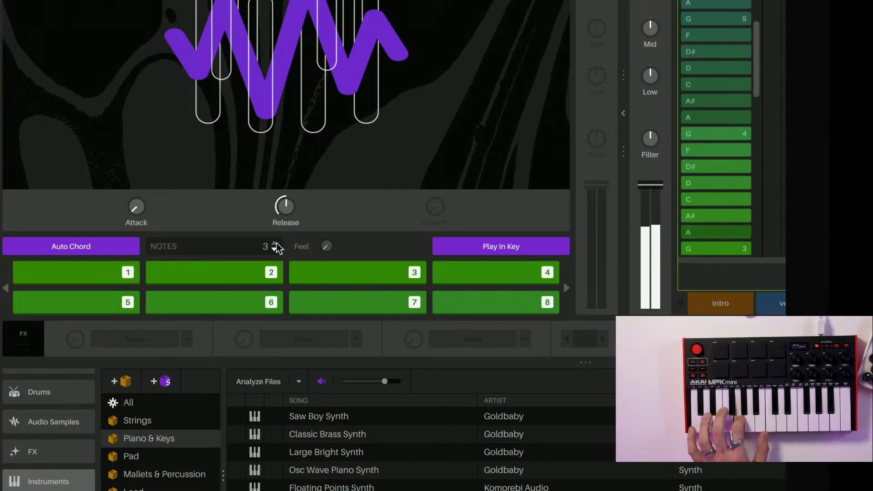
left_click(275, 243)
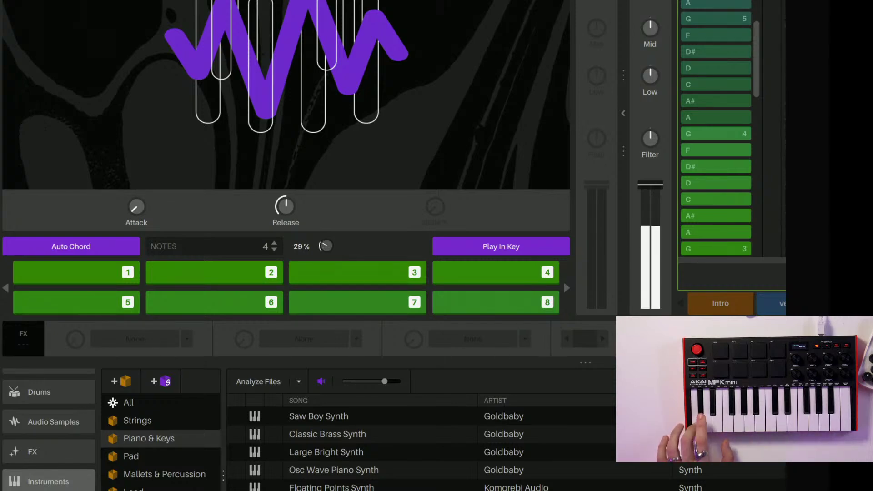
Step: Compare the Azimuth Synth's chords with different Feel amounts and with Auto Chord switched off and back on
left_click_drag(326, 246, 328, 251)
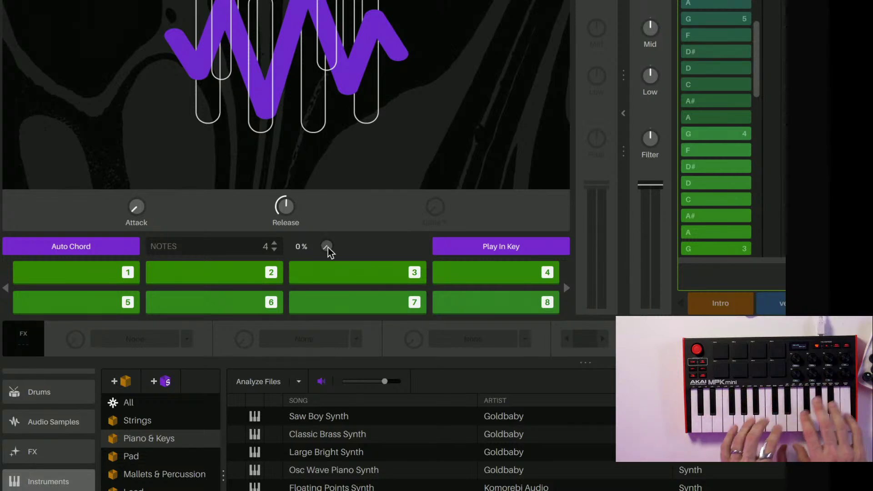
left_click(83, 249)
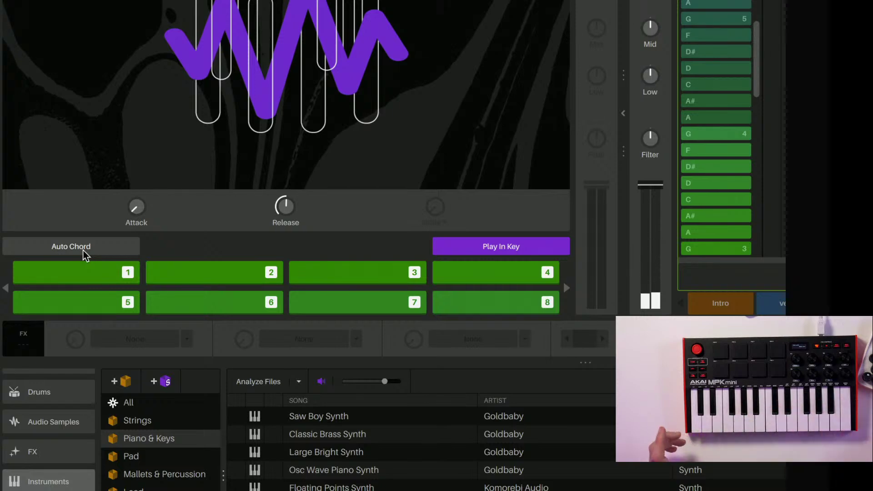
left_click(83, 252)
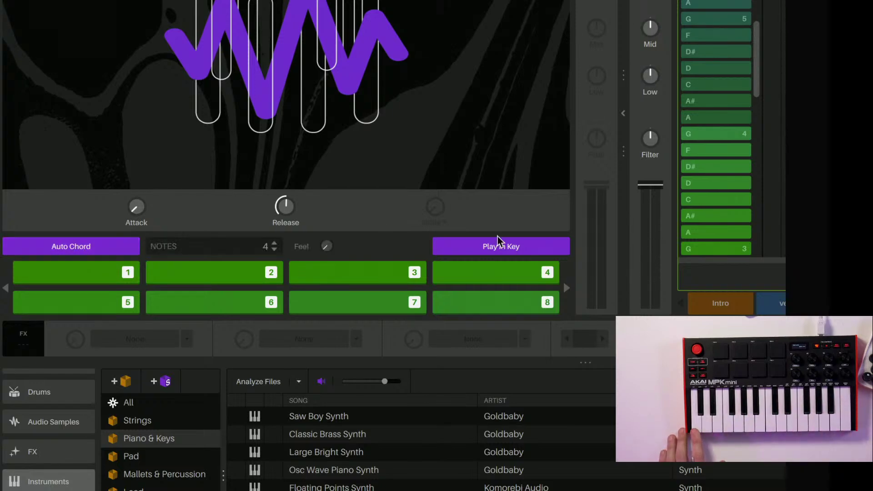
mouse_move(331, 241)
left_click_drag(331, 251, 331, 218)
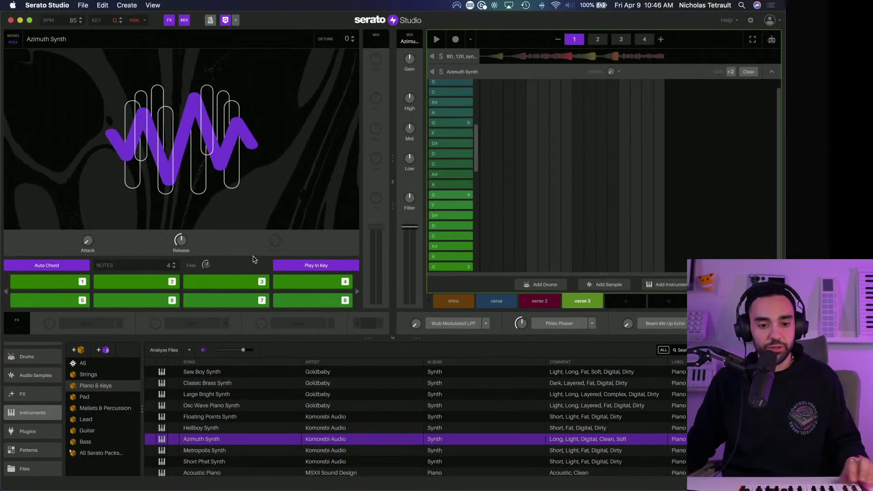
Step: Audition verse 3 with the Azimuth Synth and replace it with the Floating Points Synth
key("space")
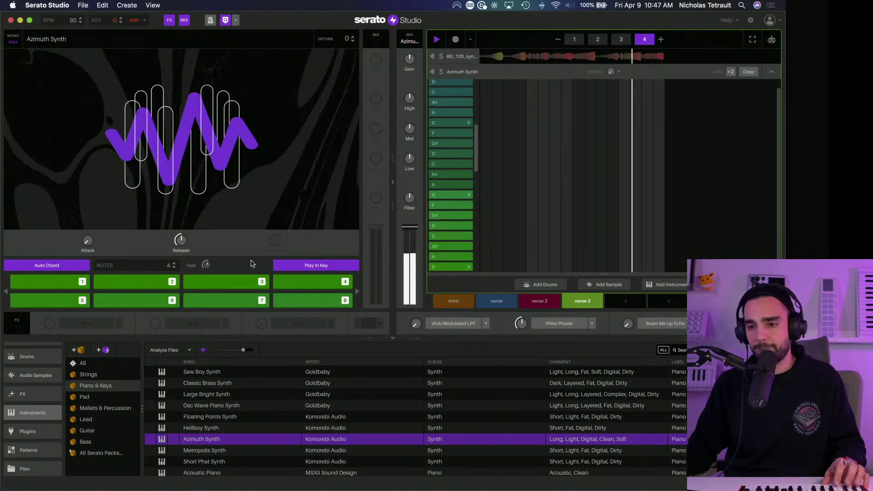
key("space")
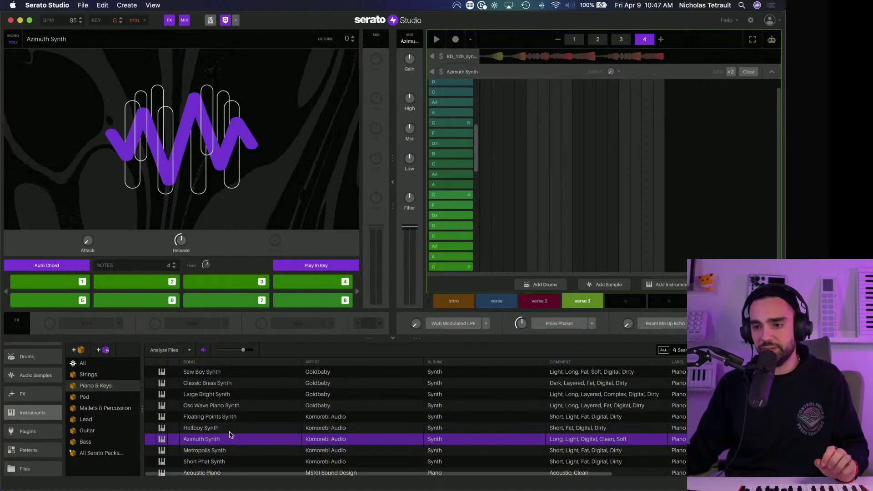
left_click(222, 407)
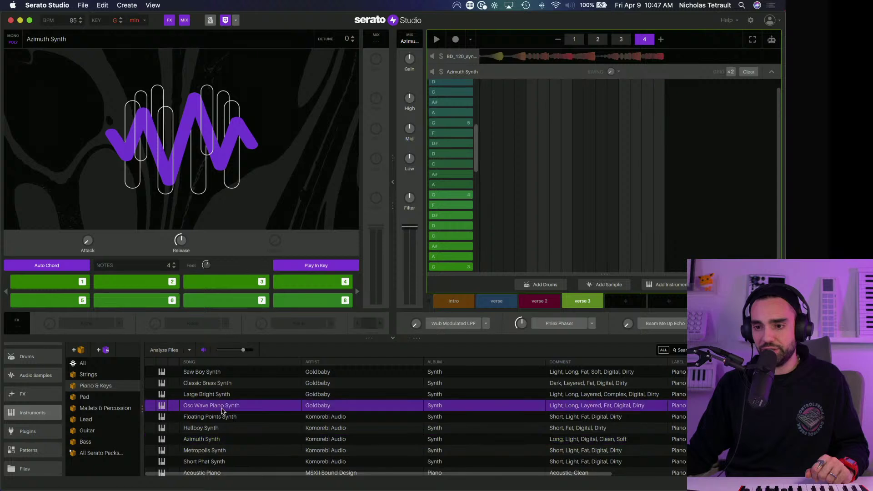
left_click(218, 415)
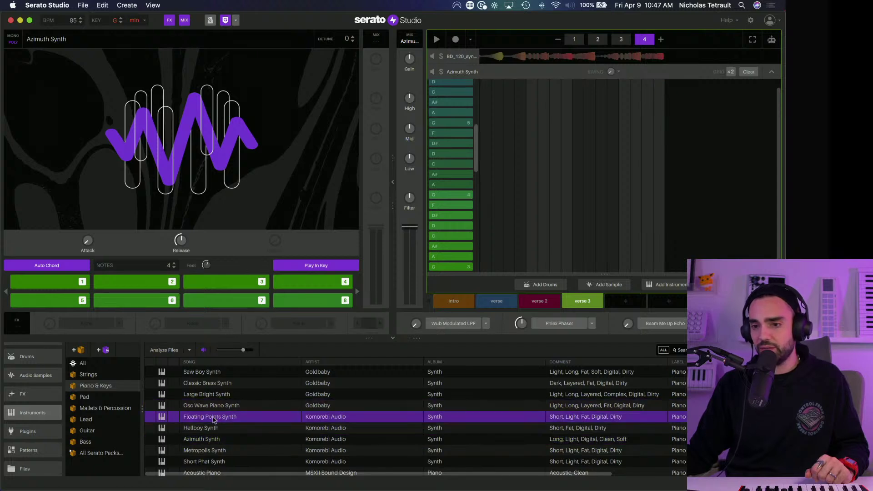
left_click_drag(214, 419, 602, 92)
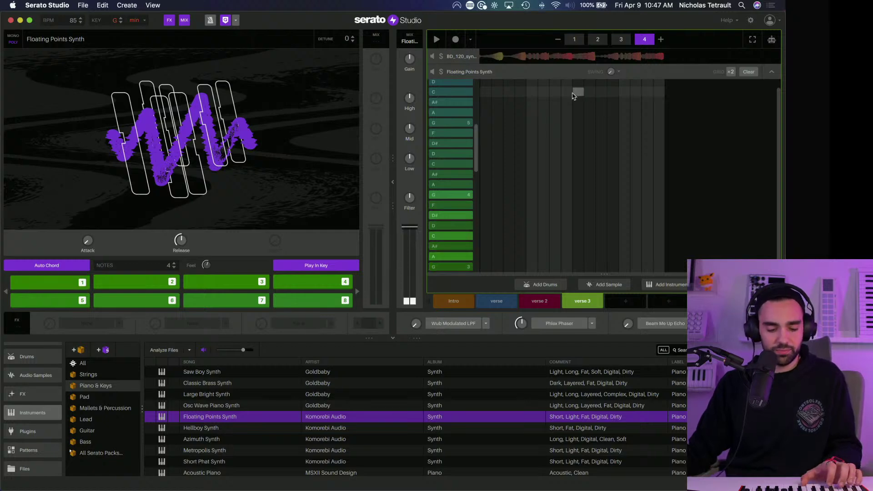
Step: Audition the Floating Points Synth over verse 3 and turn off its Auto Chord
key("space")
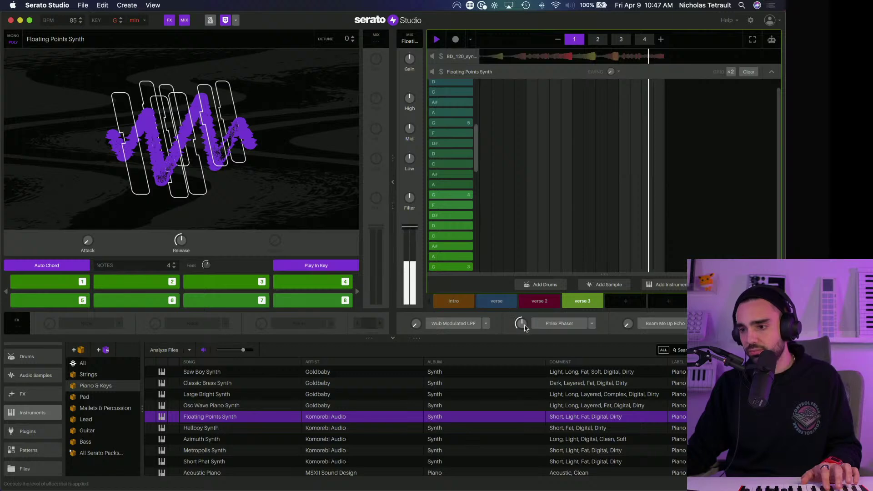
scroll(198, 468, "down", 3)
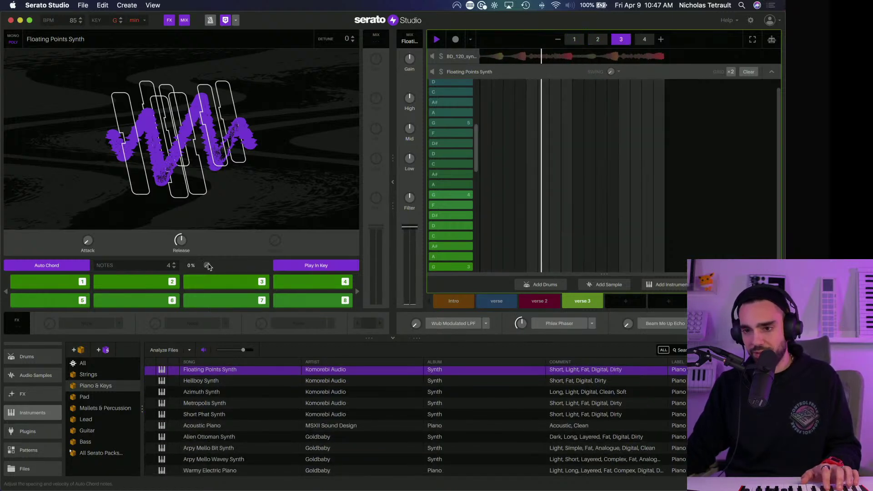
key("space")
left_click(46, 265)
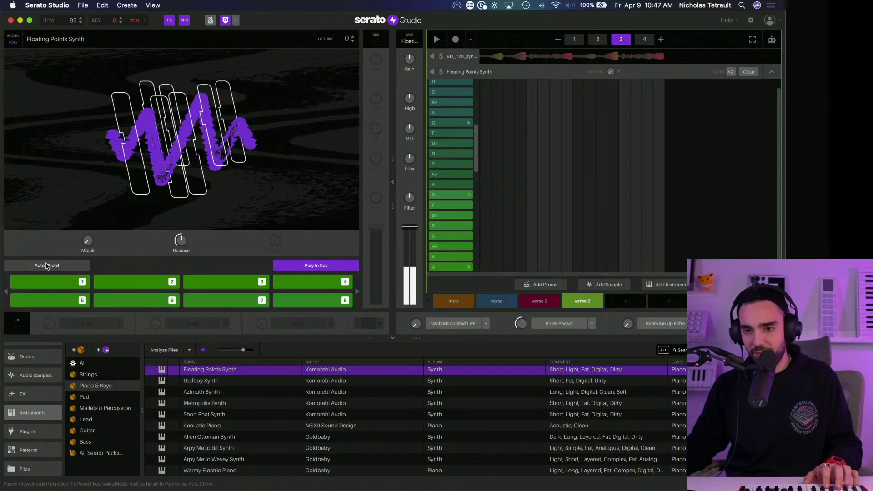
Step: Replace the synth's Wub Modulated LPF with Amphitheatre Reverb and its Phlex Phaser with Hard Sidechain
left_click(486, 325)
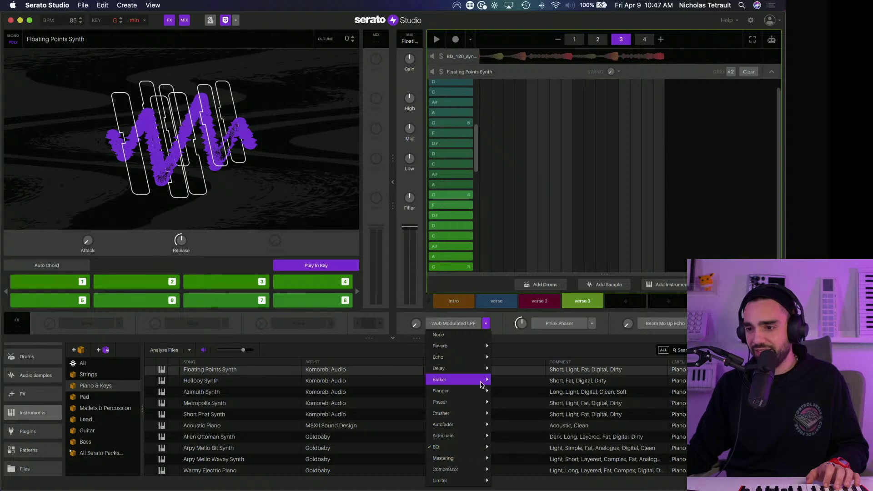
mouse_move(457, 348)
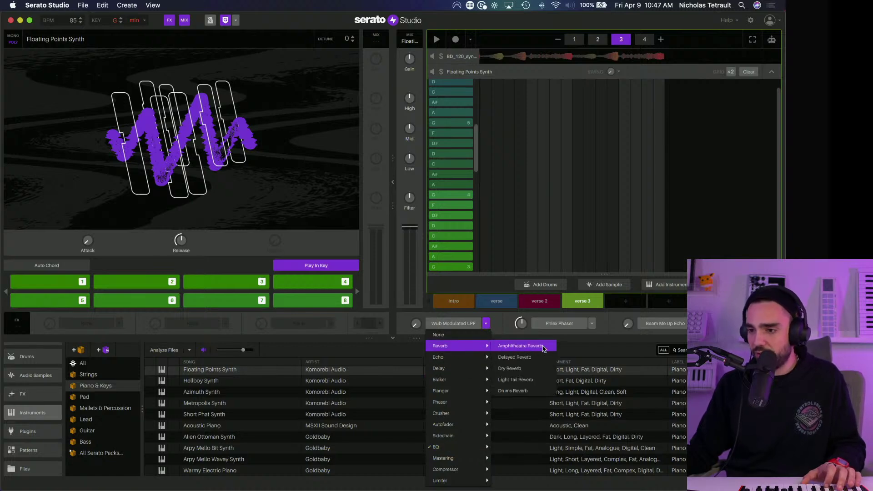
left_click(520, 346)
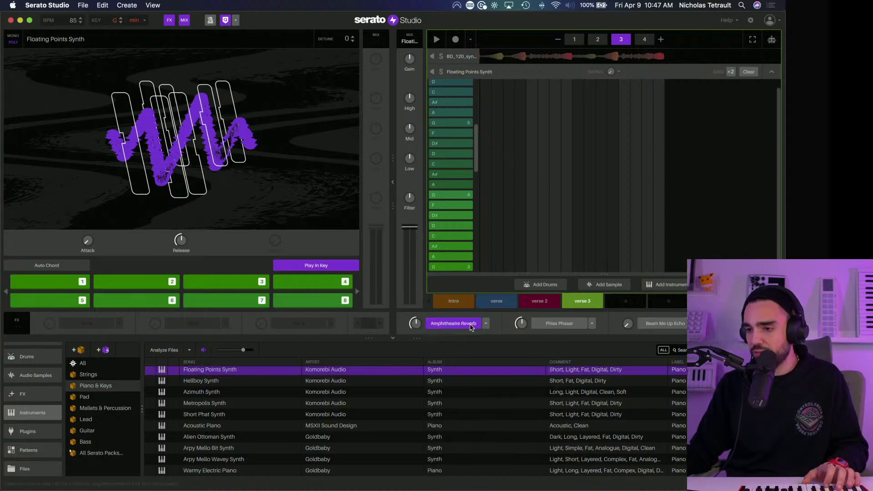
left_click(592, 323)
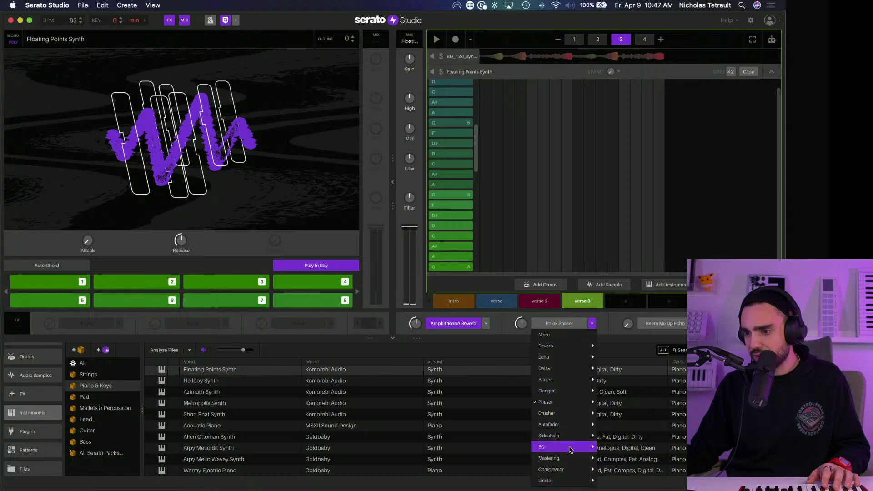
mouse_move(569, 444)
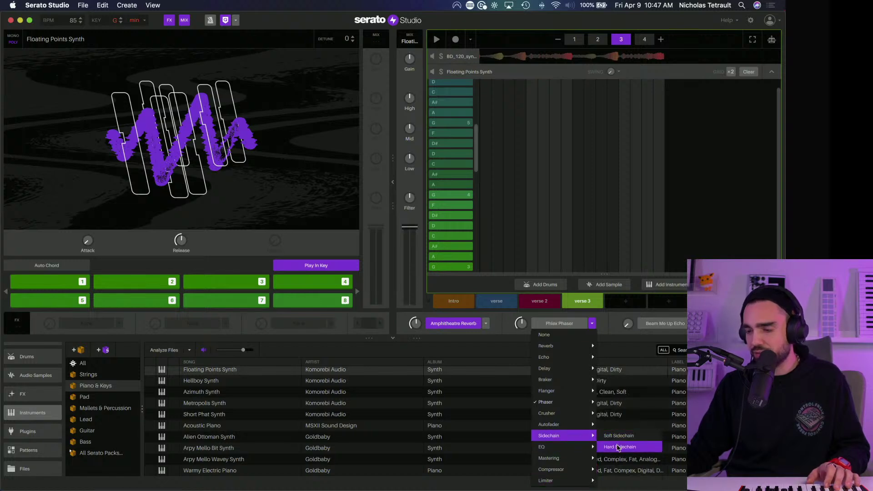
left_click(619, 446)
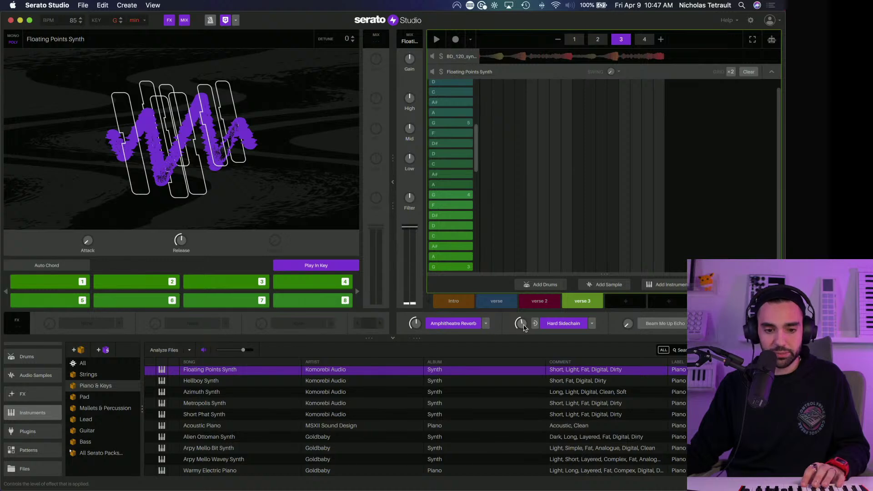
Step: Audition the effects over verse 3, check the BD_120_synth_pluck_aiko_Am_02 track and reopen the Floating Points Synth track
key("space")
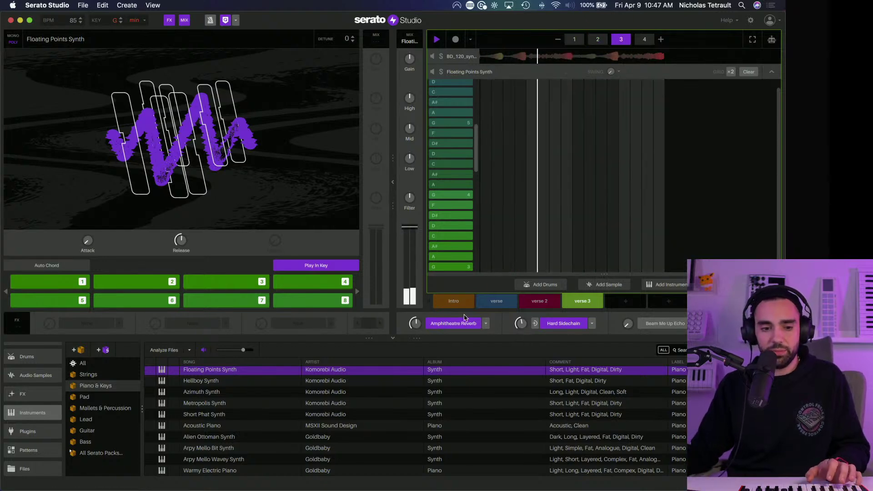
key("space")
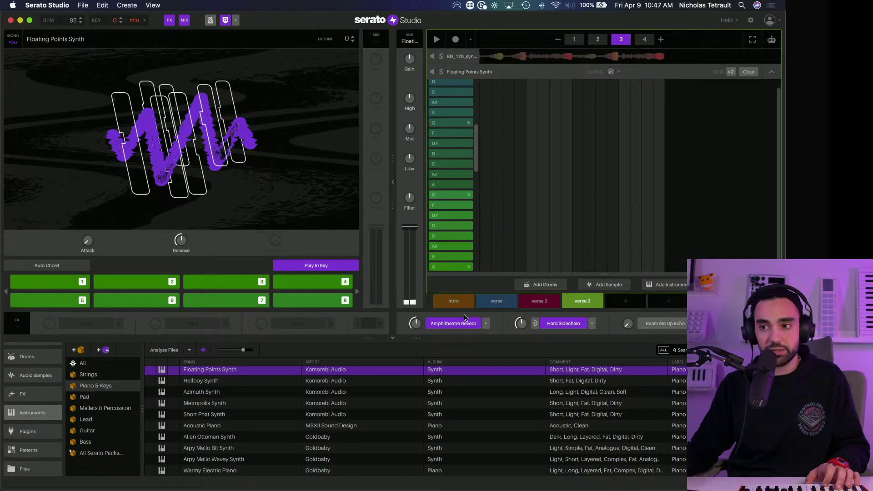
left_click(459, 55)
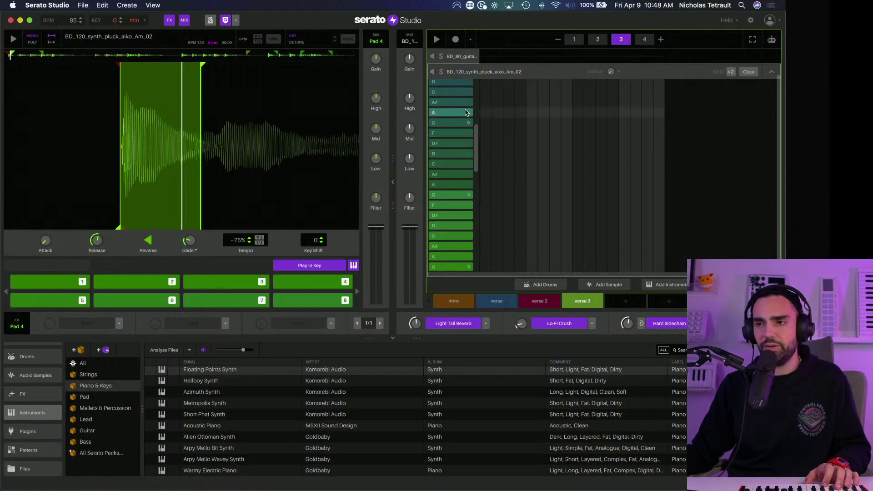
left_click(772, 73)
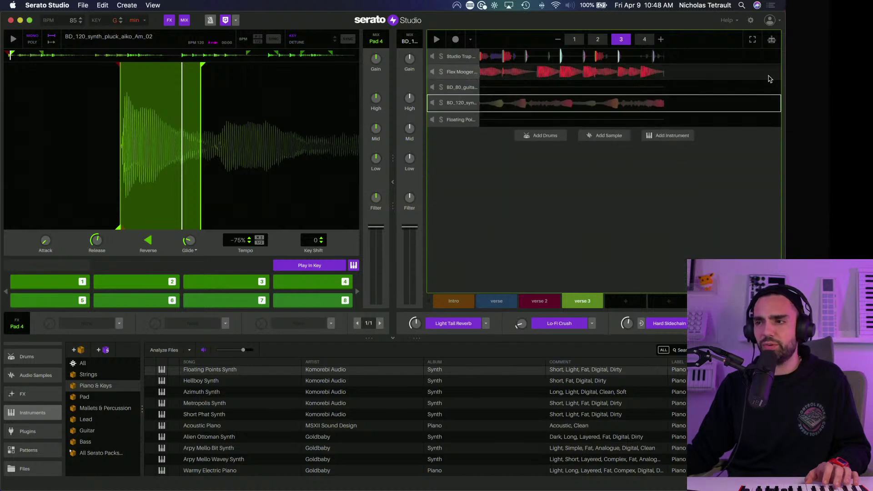
left_click(472, 117)
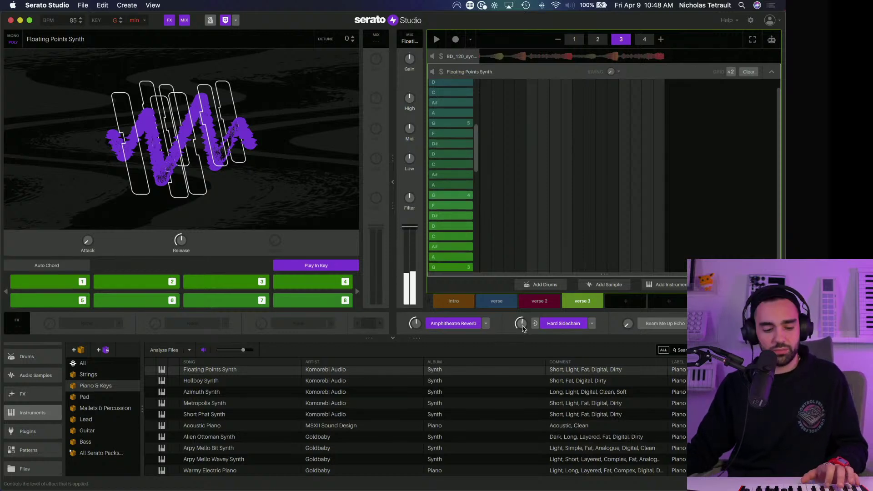
Step: While verse 3 plays, turn on Beam Me Up Echo for the Floating Points Synth and lower its filter
key("space")
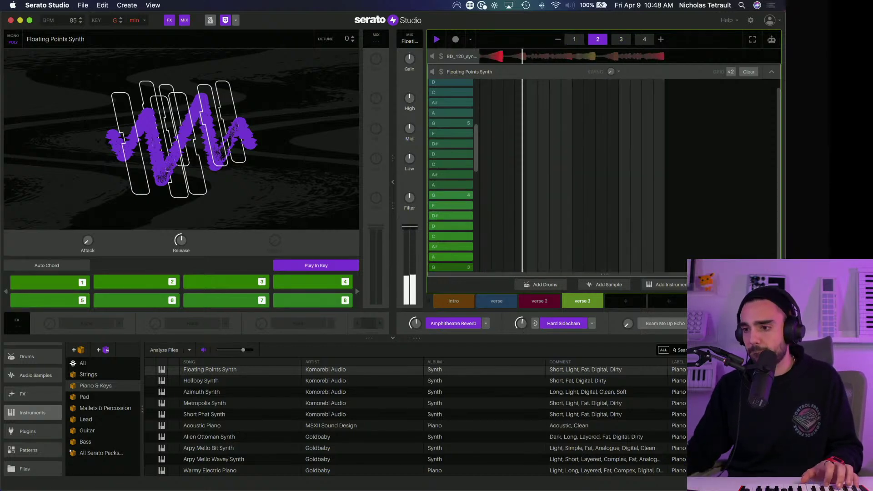
left_click(697, 323)
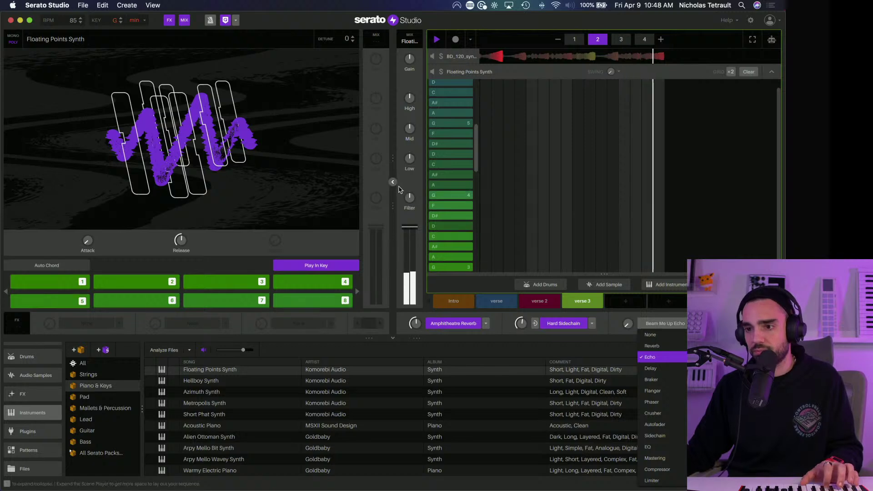
left_click_drag(409, 197, 409, 214)
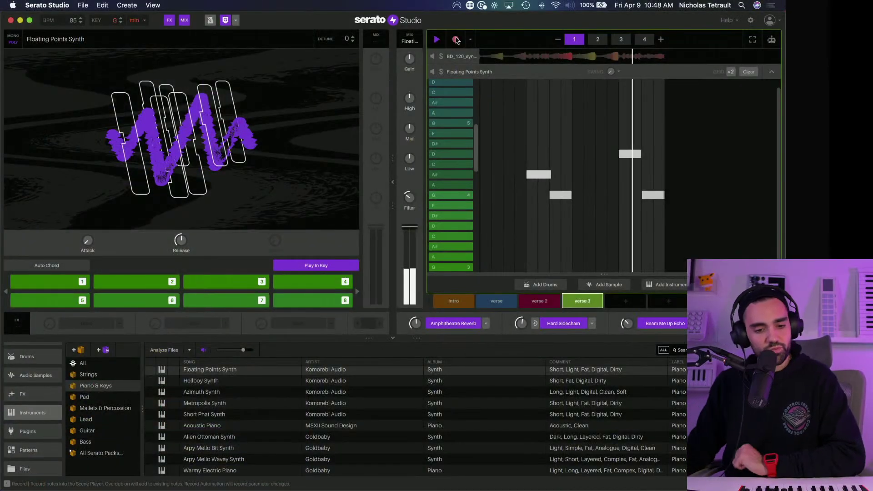
Step: End the recording of Floating Points Synth notes in verse 3 and play the Intro scene
left_click(456, 39)
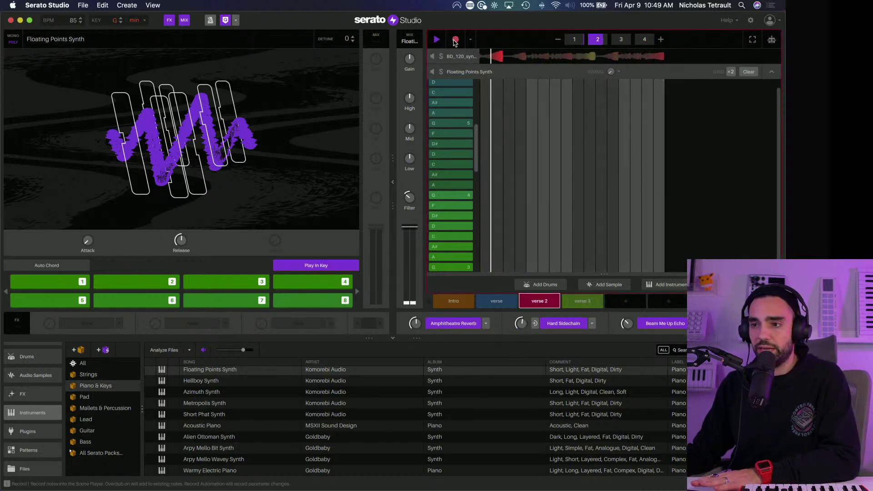
key("space")
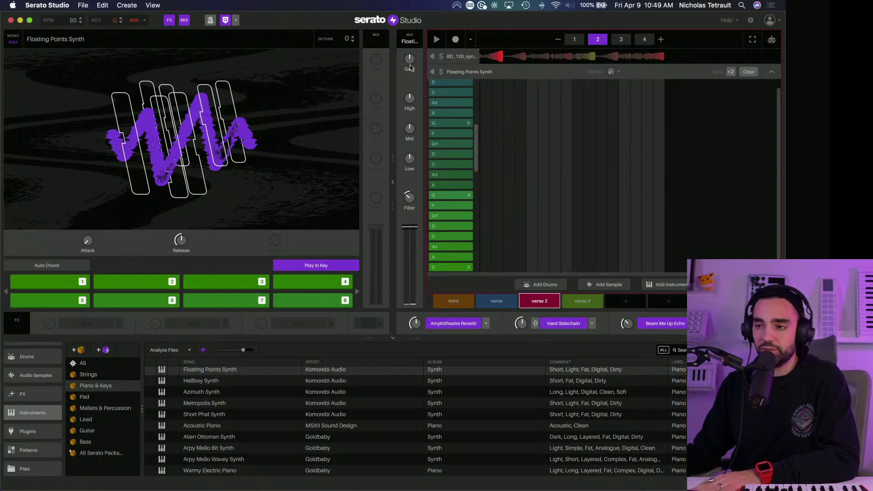
left_click(454, 300)
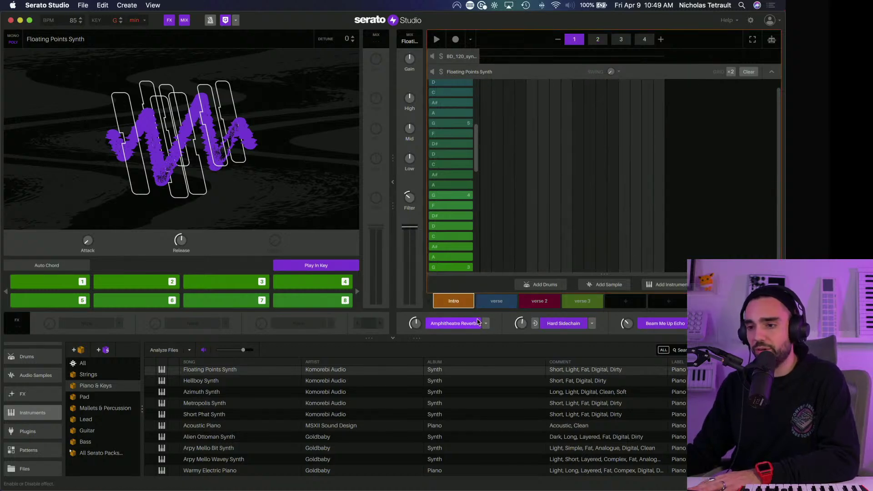
key("space")
scroll(500, 192, "up", 10)
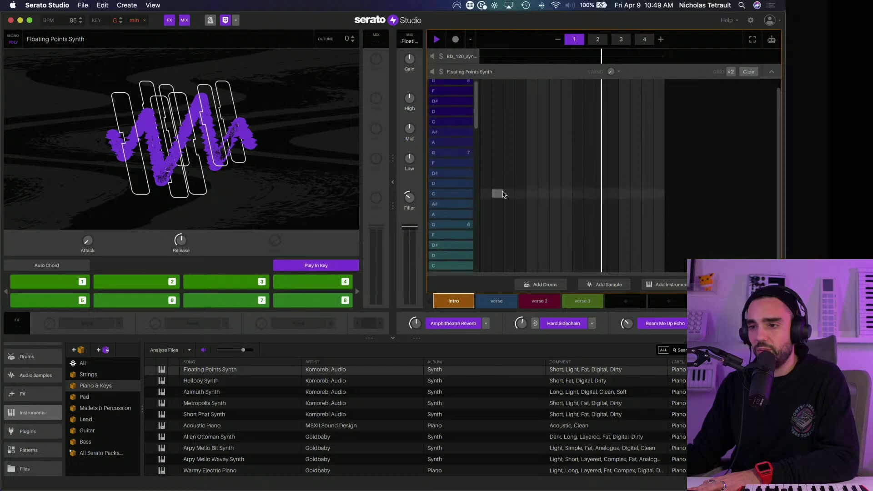
Step: Collapse the Floating Points Synth track and audition the verse scene
left_click(764, 119)
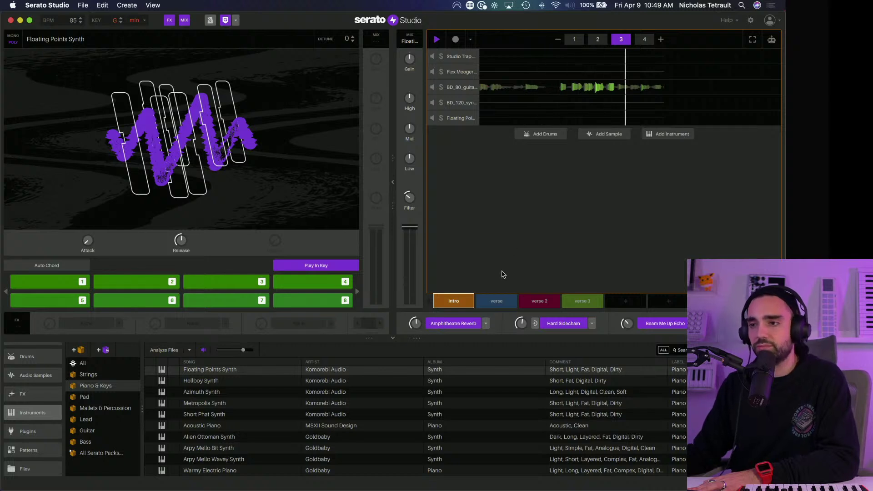
left_click(495, 301)
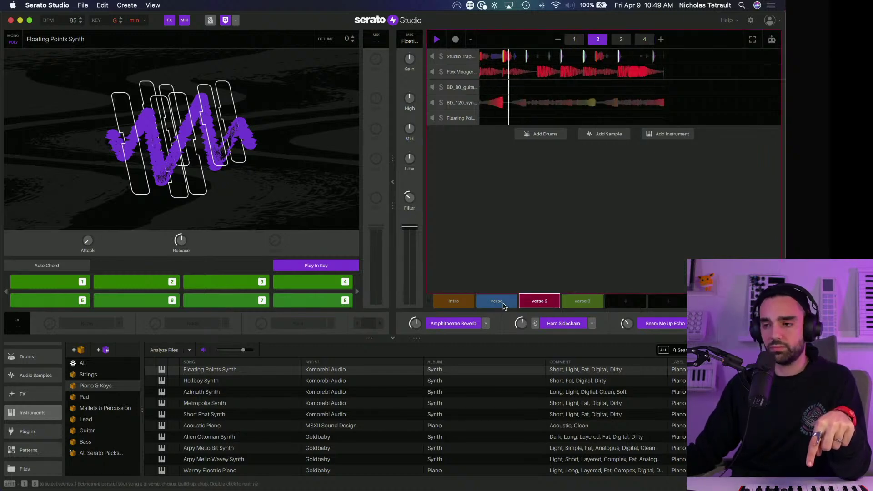
Step: Move the verse 3 and verse 2 scenes one slot later and create a verse 4 scene in the freed slot after verse
left_click_drag(573, 301, 625, 301)
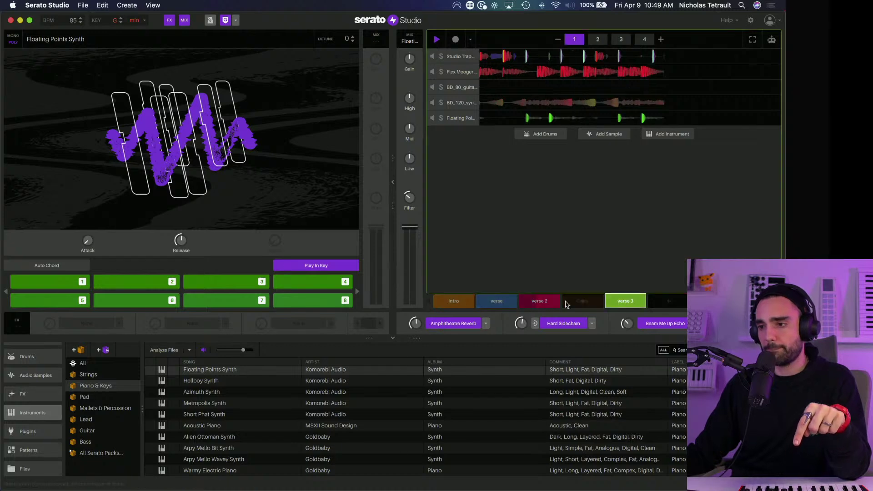
left_click_drag(557, 301, 581, 302)
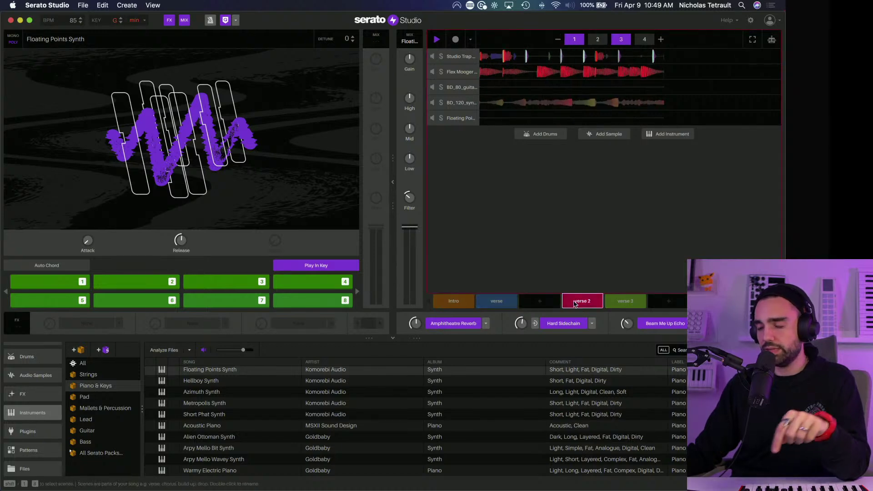
left_click(539, 302)
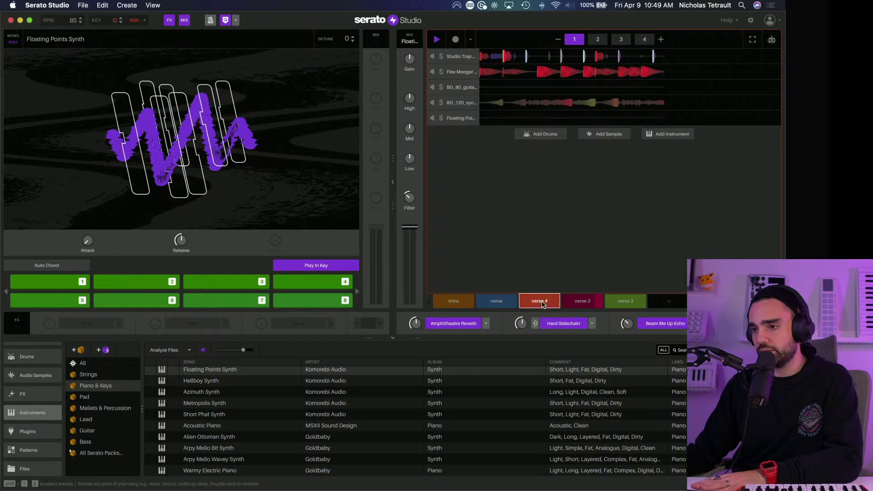
Step: Compare the verse and verse 4 scenes by switching between them and playing them, and check the Flex Mooger Bass track in verse 4
left_click(499, 302)
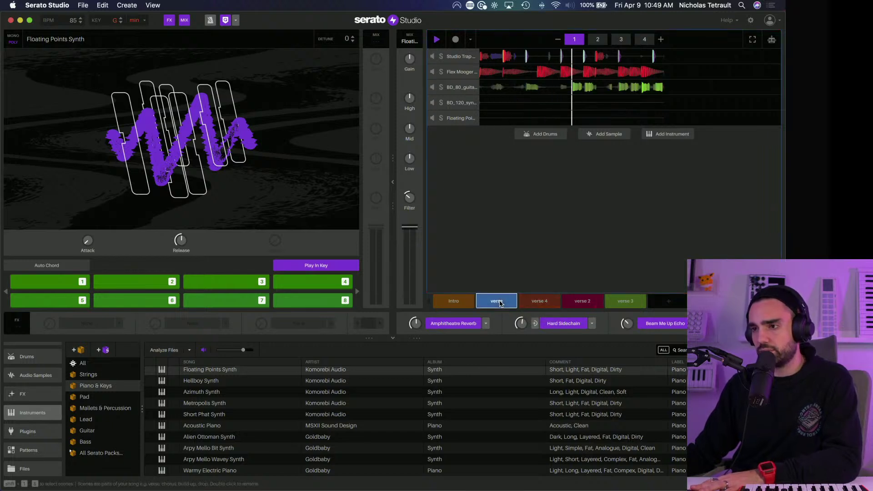
left_click(538, 302)
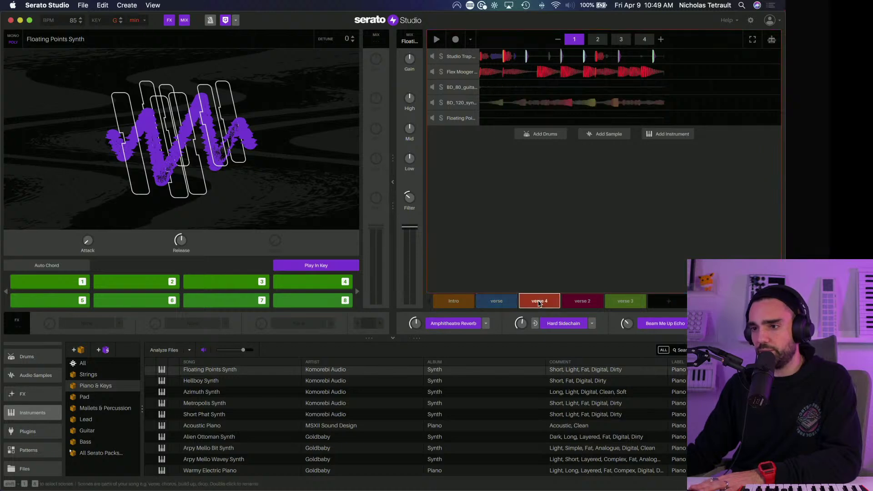
left_click(499, 302)
left_click(538, 302)
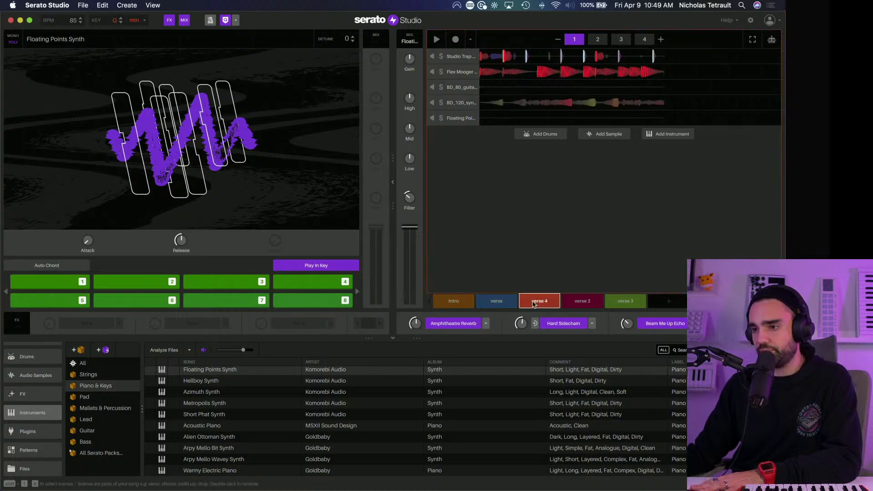
left_click(459, 73)
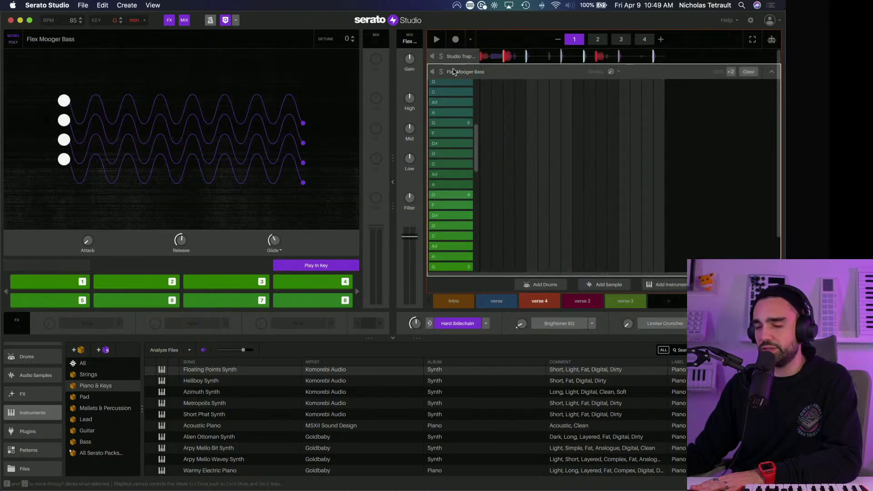
left_click(773, 72)
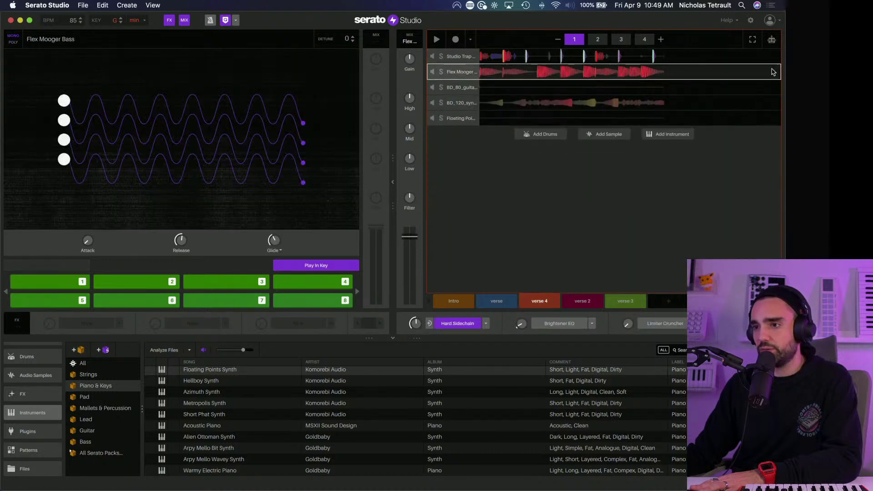
left_click(499, 302)
key("space")
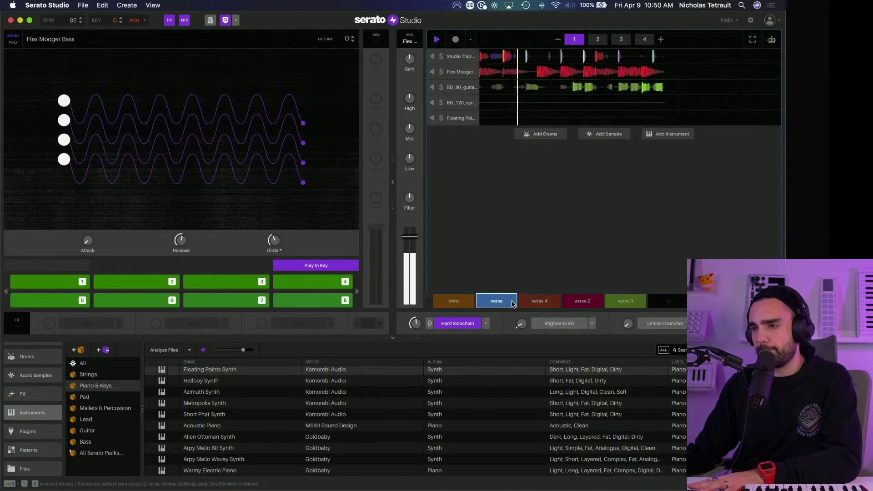
left_click(536, 302)
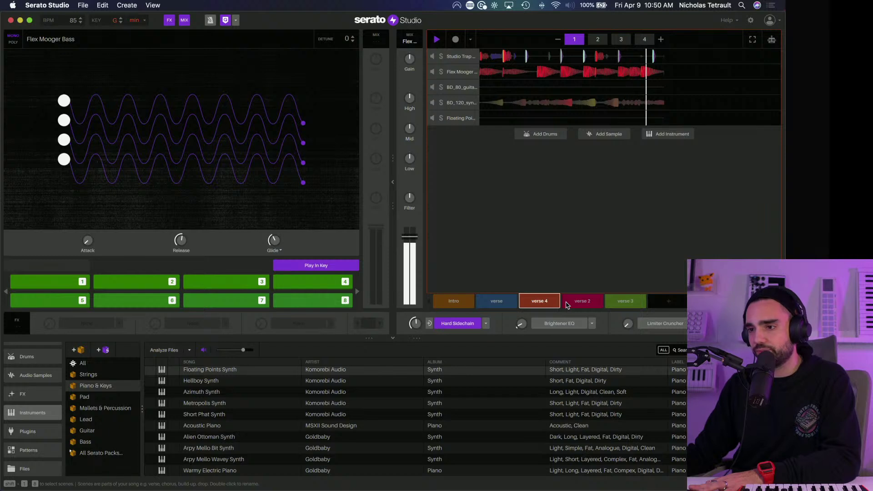
key("space")
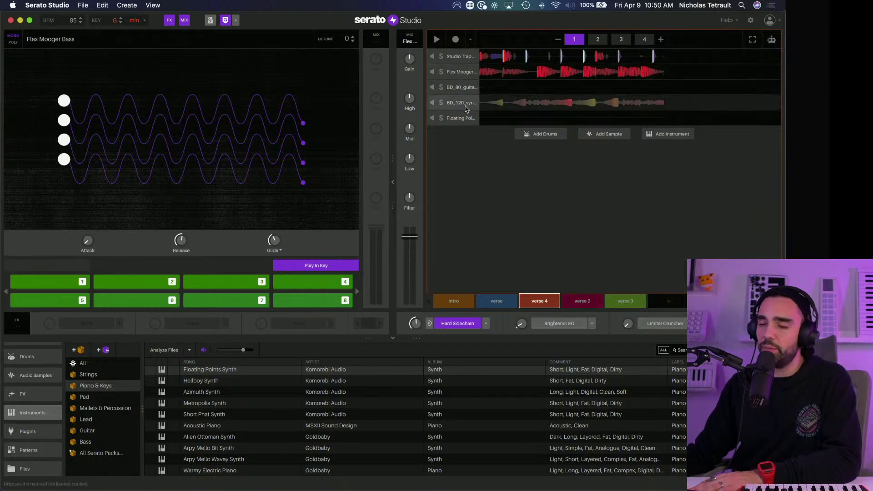
left_click(464, 72)
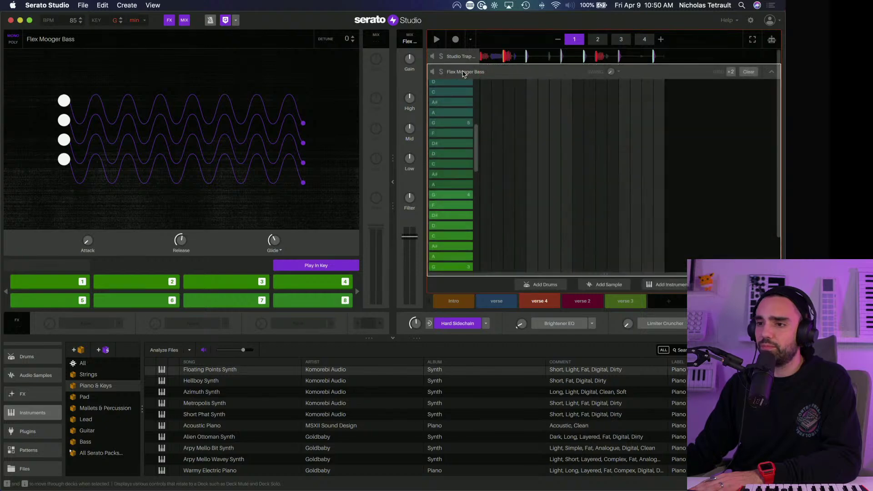
left_click(771, 72)
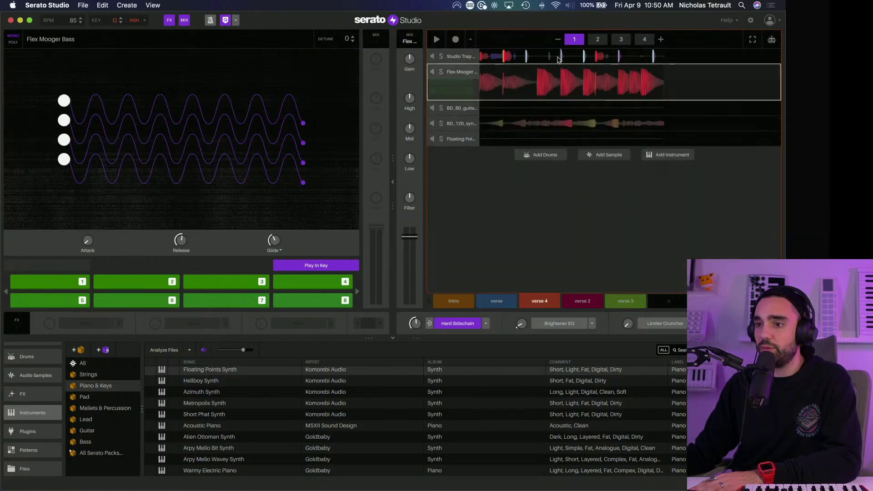
Step: In verse 4's Studio Trap Drum Kit, delete all hits except the kick on page 1 and all percussion and hi-hat hits on page 2
left_click(758, 54)
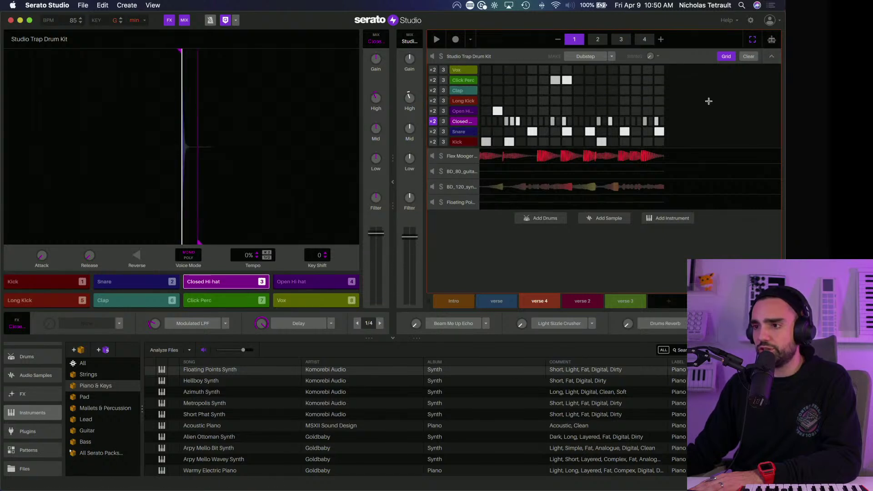
left_click_drag(702, 69, 485, 131)
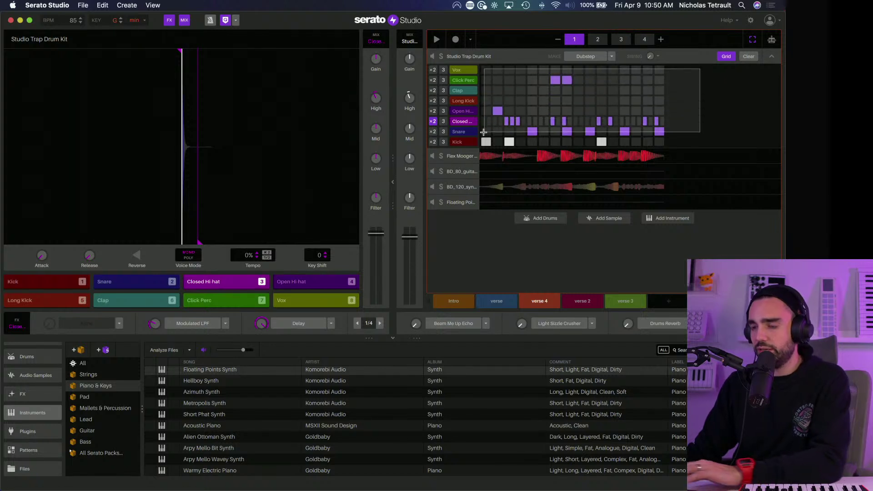
key("BackSpace")
left_click(598, 40)
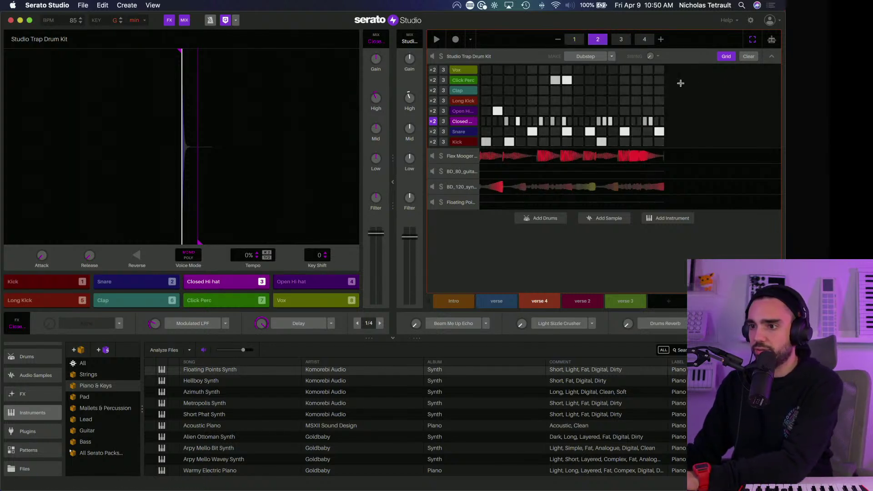
left_click_drag(530, 80, 486, 127)
key("BackSpace")
Step: Delete verse 4's percussion and hi-hat drum hits on page 3 and all hits except the kick on page 4
left_click(621, 39)
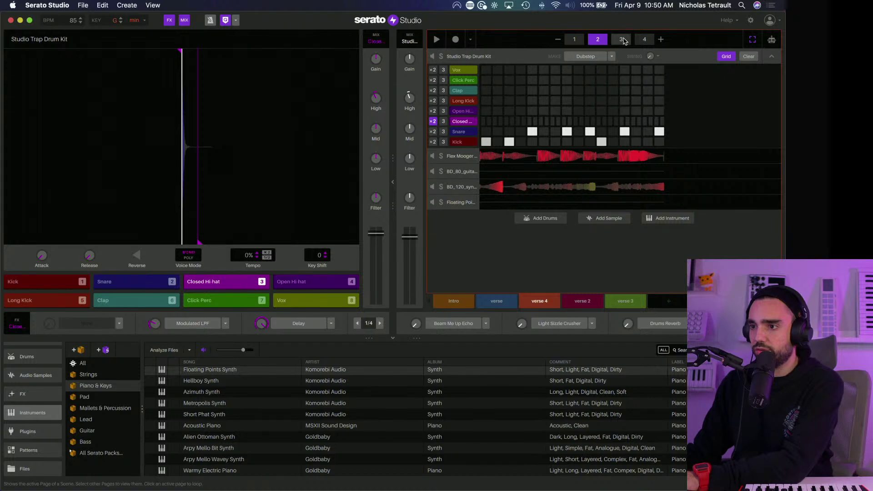
left_click_drag(682, 76, 476, 127)
key("BackSpace")
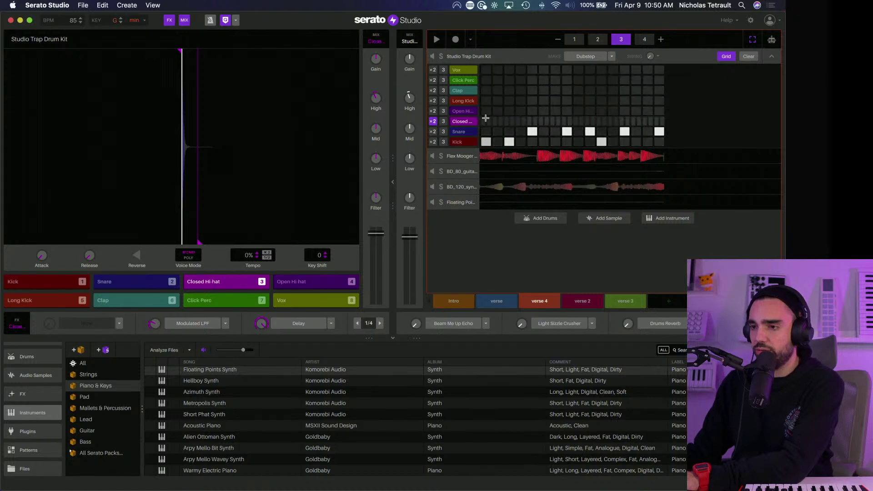
left_click(644, 40)
left_click_drag(682, 68, 478, 132)
key("BackSpace")
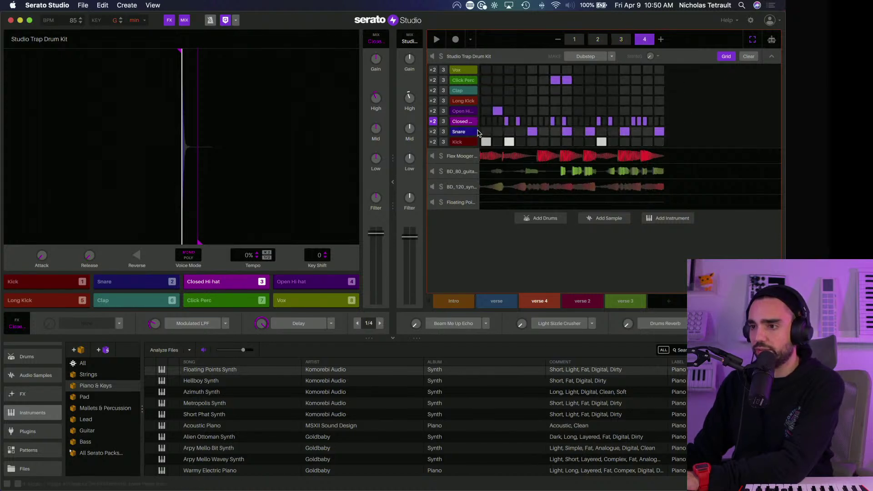
Step: Delete the remaining snare hits on pages 3 and 2 of verse 4 and play the scene through to page 4
left_click(621, 40)
left_click_drag(698, 94, 501, 136)
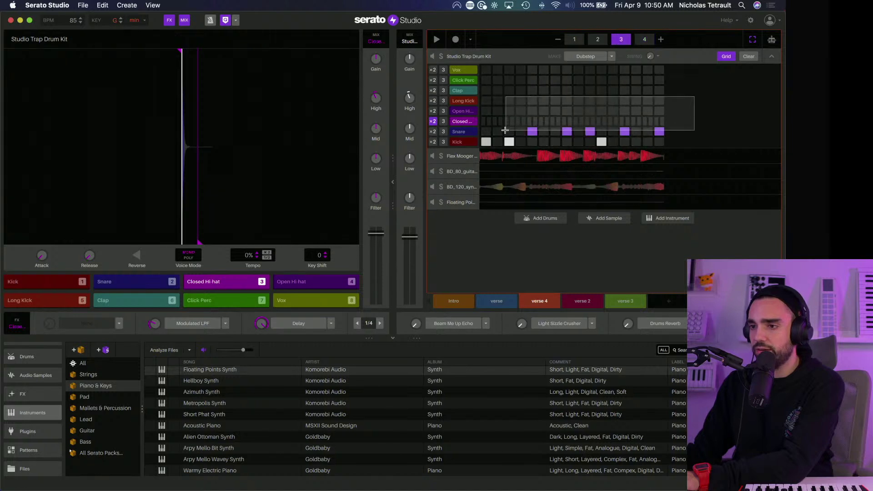
key("BackSpace")
left_click(597, 40)
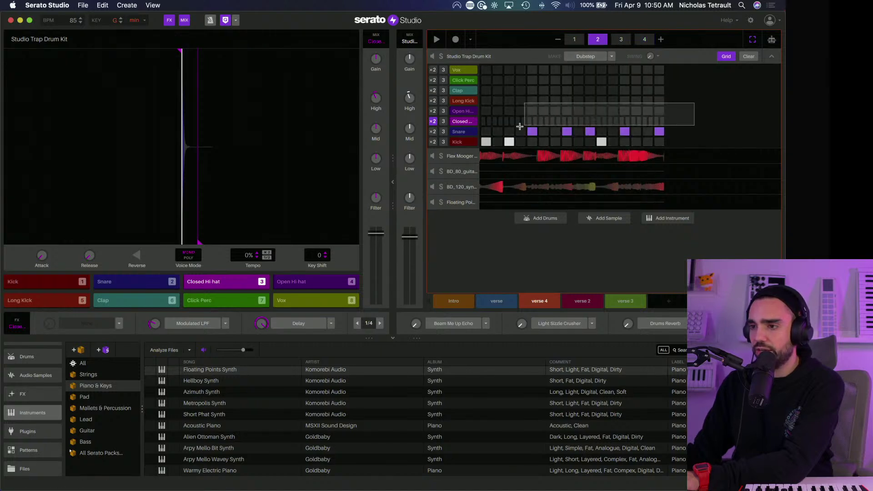
left_click(581, 40)
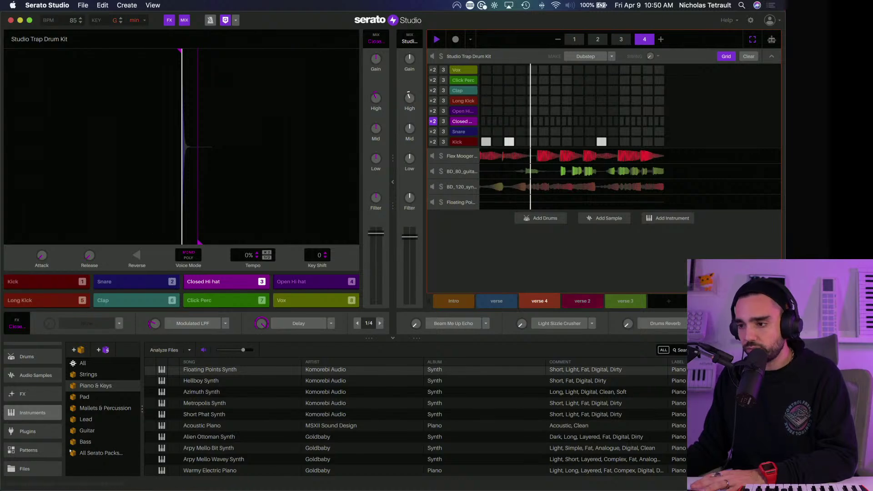
key("space")
Step: Look through the library's FX, Audio Samples, Instruments and Plugins categories
left_click(768, 409)
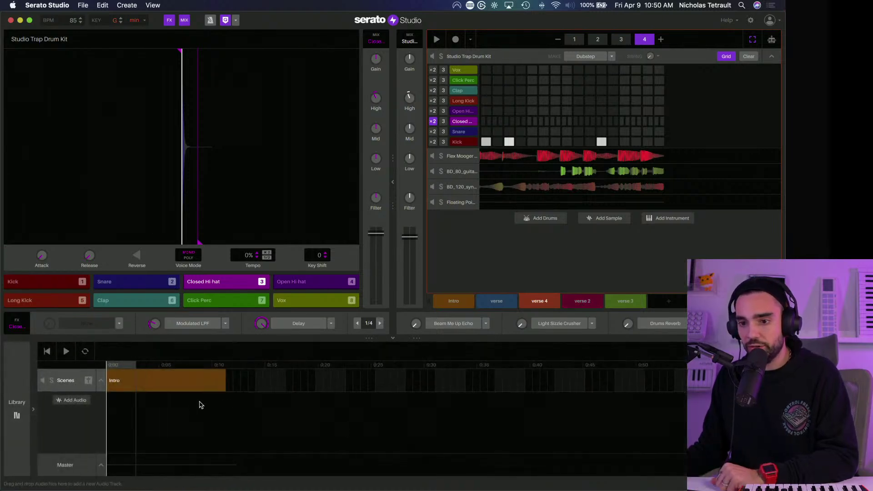
left_click(17, 405)
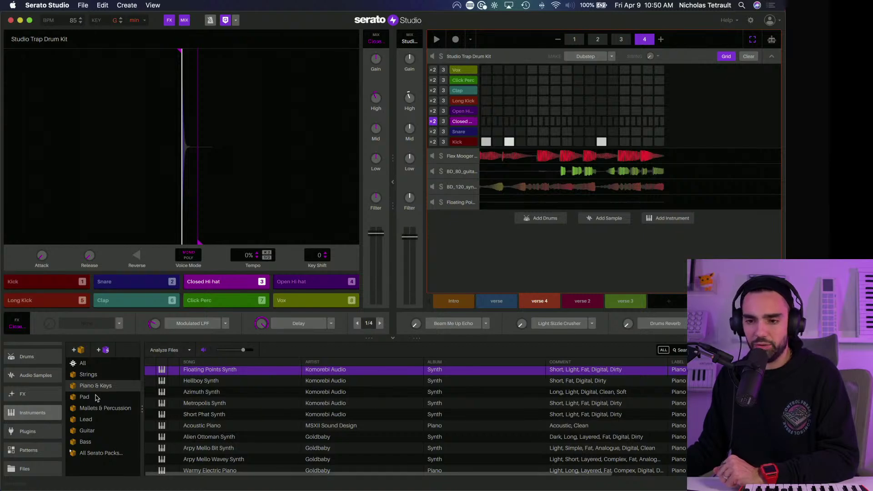
left_click(20, 395)
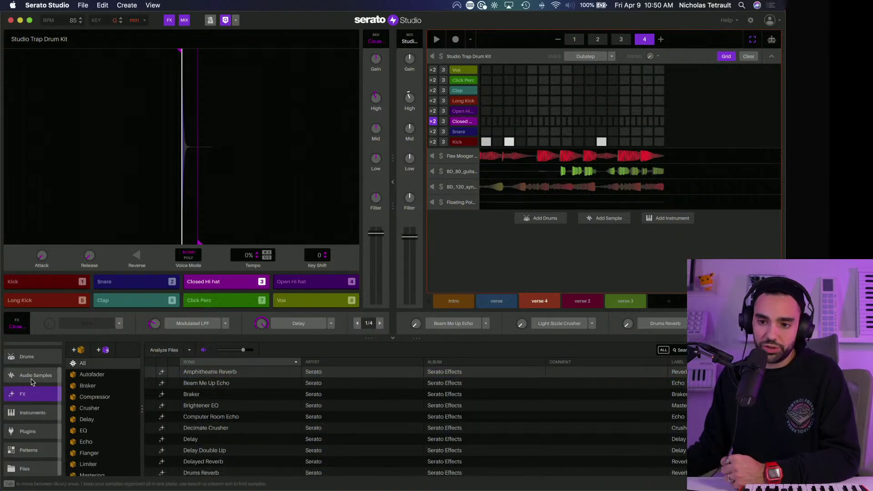
left_click(27, 375)
left_click(23, 394)
left_click(26, 414)
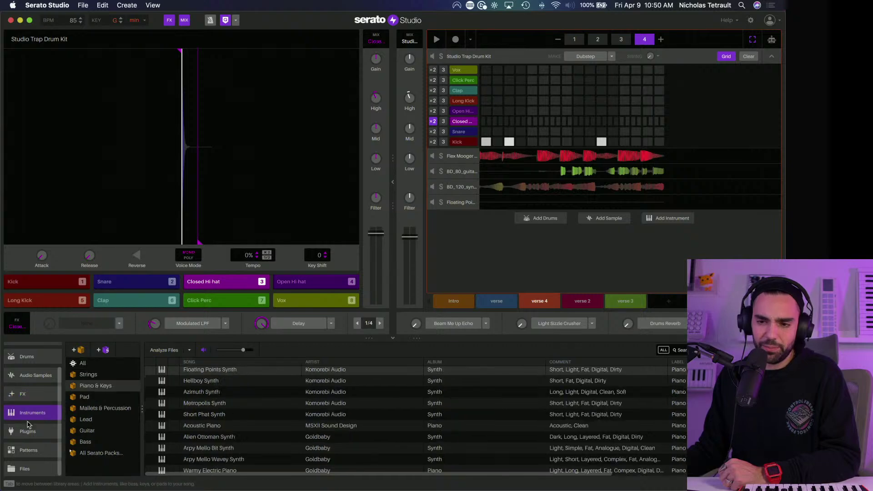
left_click(27, 432)
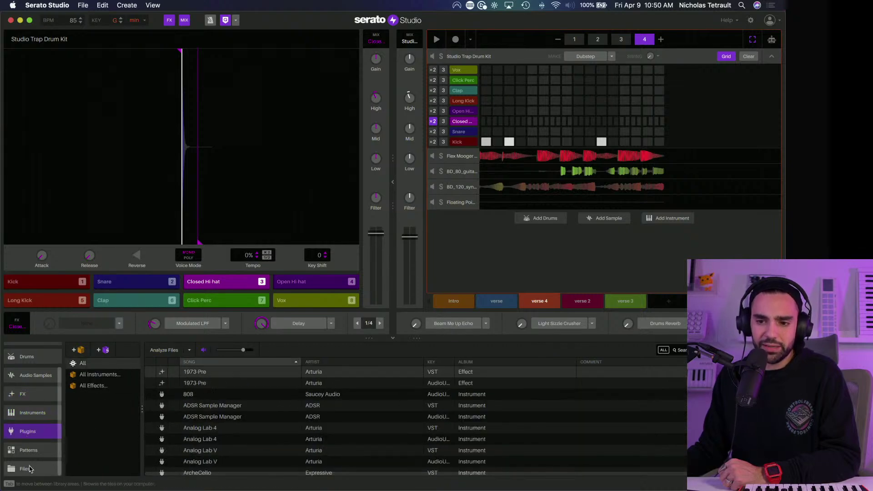
left_click(27, 412)
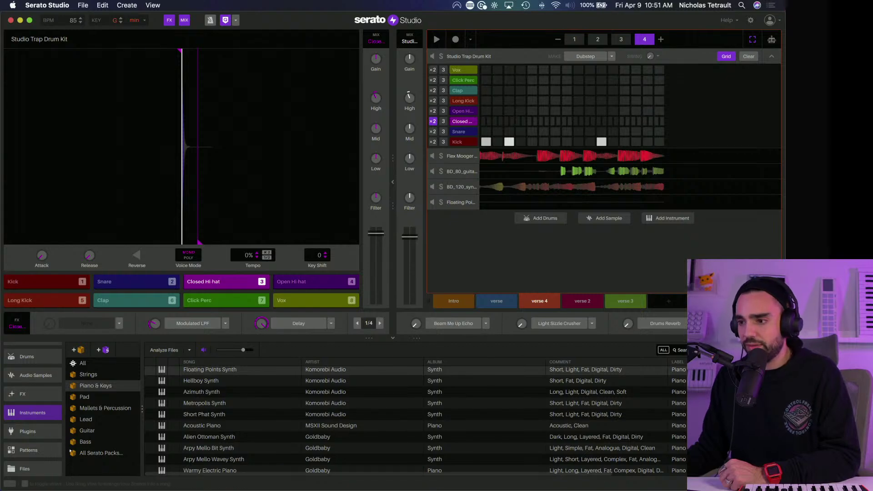
Step: Show the song timeline, play the Intro block from the start, enlarge the timeline area and stop playback
key("shift+Tab")
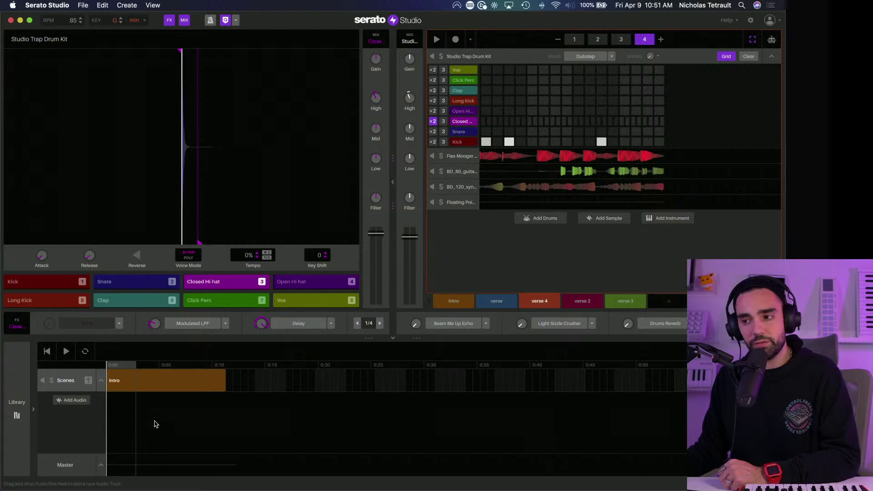
left_click(130, 382)
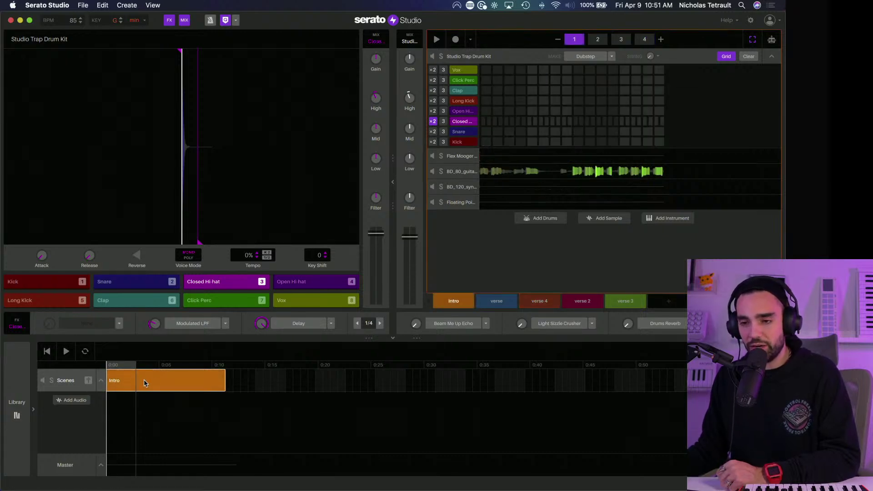
key("space")
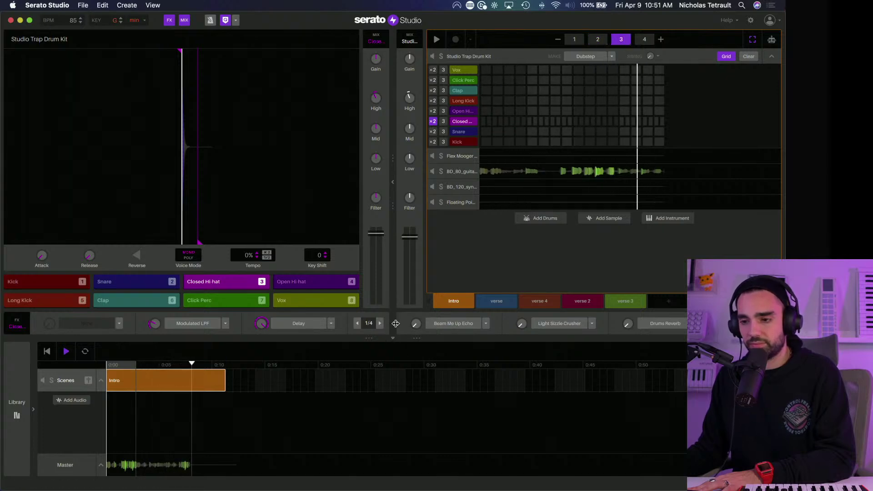
mouse_move(396, 324)
left_mouse_down()
mouse_move(419, 241)
mouse_move(394, 321)
left_mouse_up()
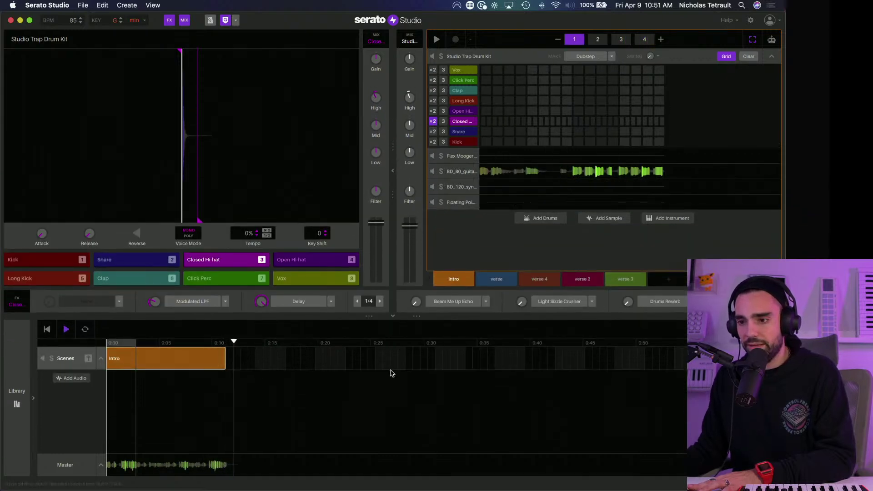
key("space")
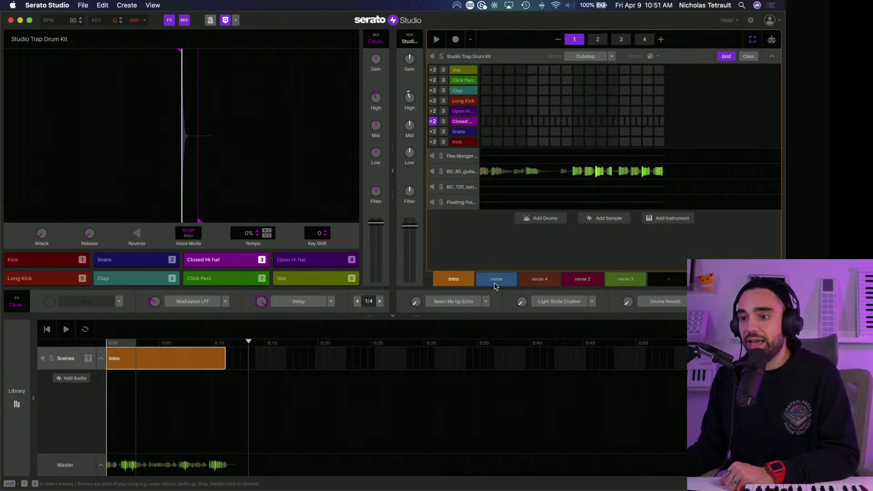
Step: Place the verse scene after the Intro block on the song timeline and play the transition between them
left_click_drag(490, 291, 245, 376)
key("space")
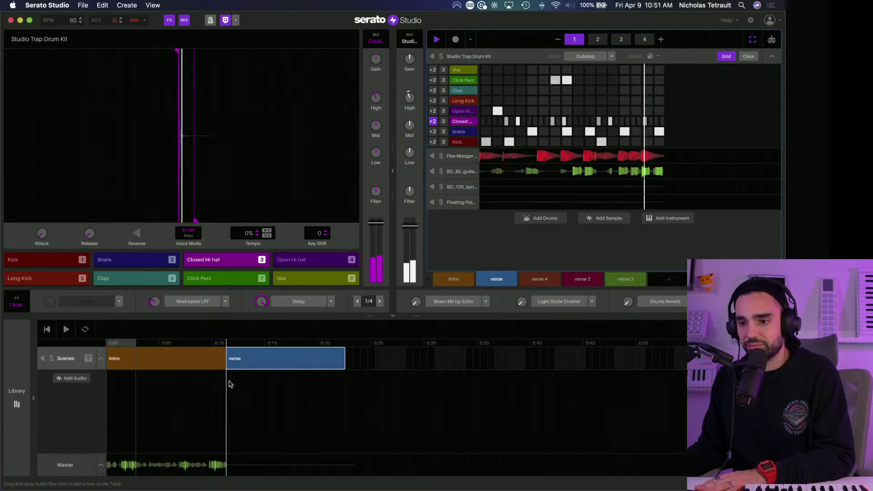
left_click(201, 386)
left_click(196, 387)
key("space")
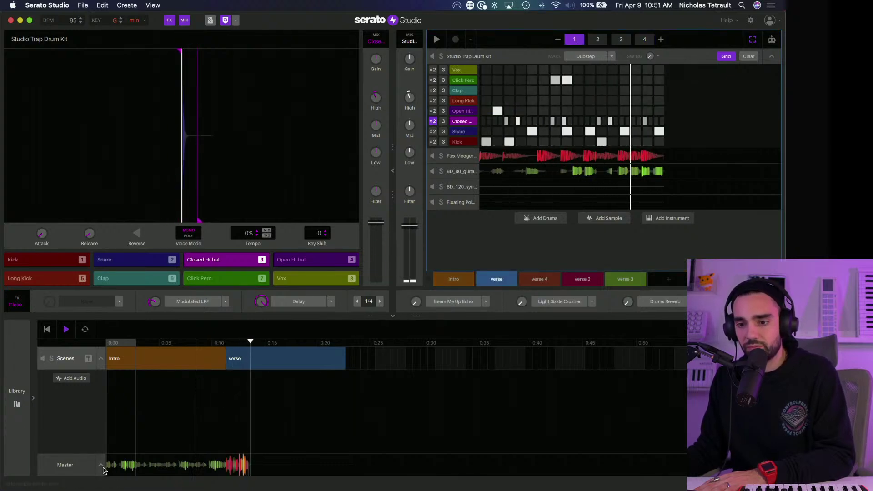
Step: Look at the master track's effects and the Limiter slot's effect choices, and return to the scenes view
left_click(76, 471)
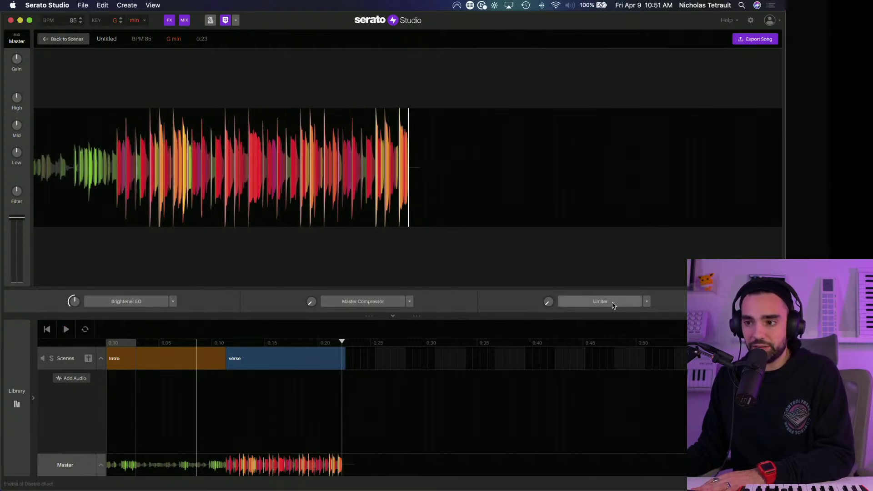
left_click(646, 302)
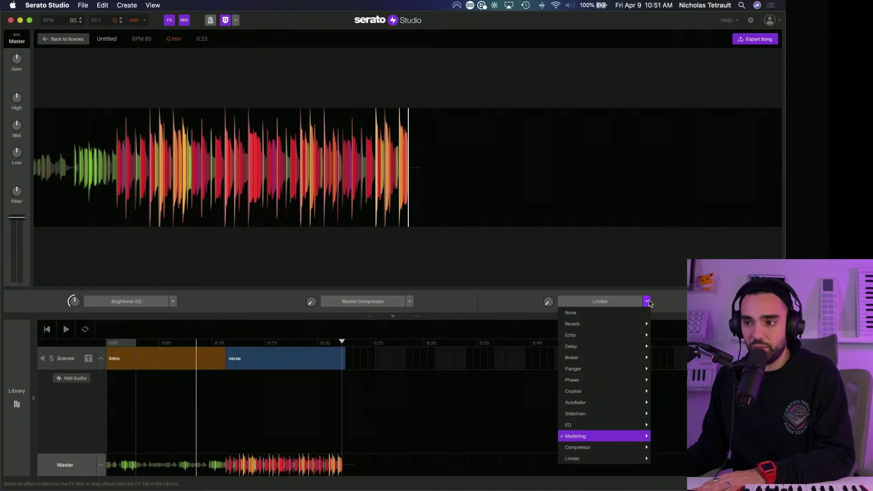
left_click(649, 303)
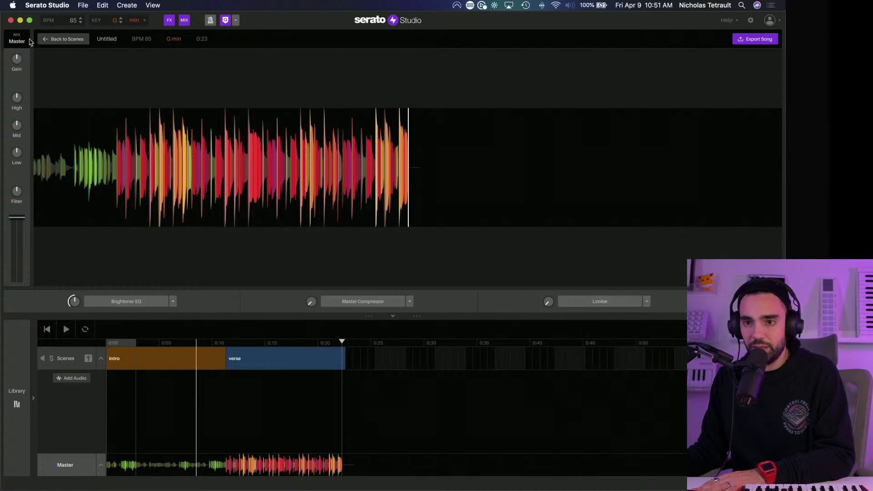
left_click(64, 39)
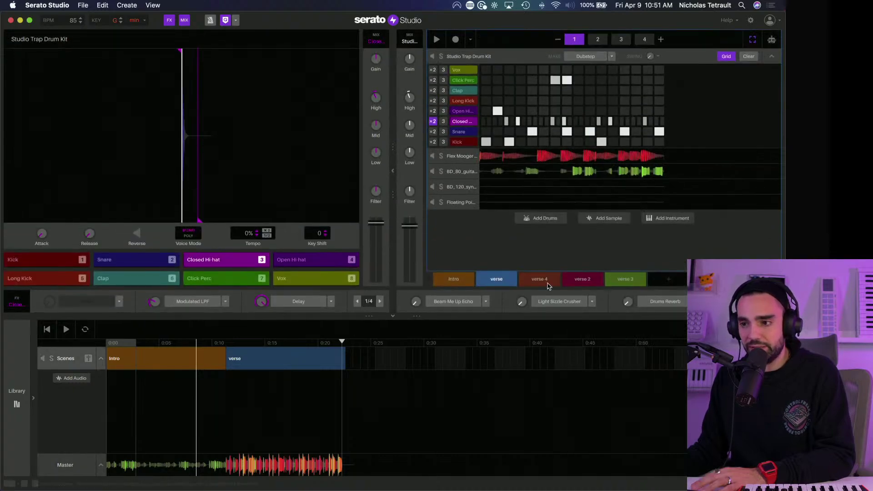
Step: Add verse 4, verse 2, verse and verse 3 blocks in that order after the first verse block on the timeline
left_click_drag(549, 285, 372, 378)
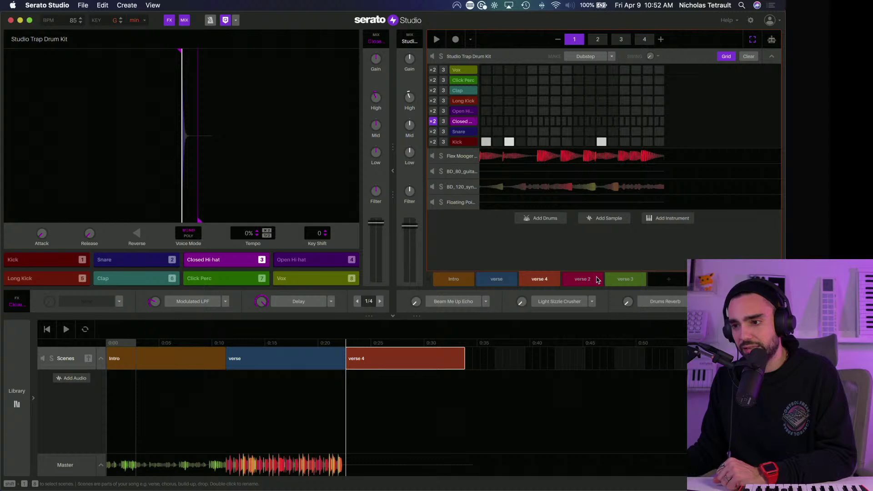
left_click_drag(597, 281, 503, 371)
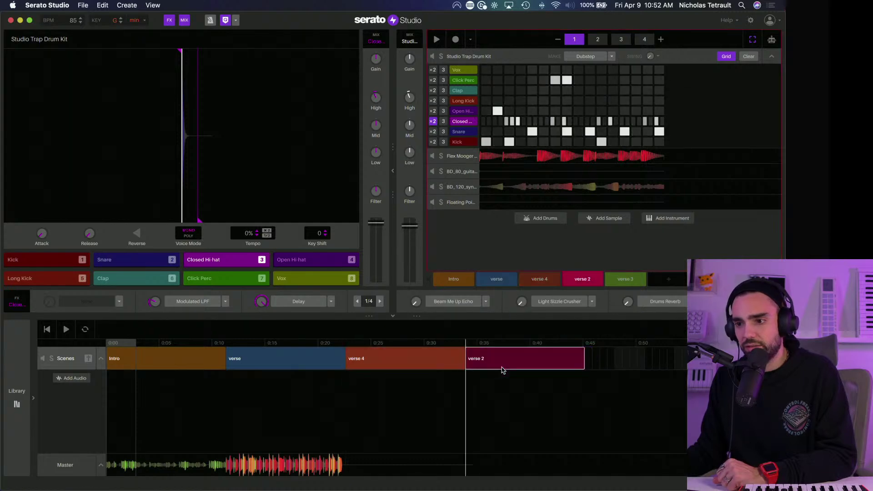
left_click_drag(520, 280, 609, 364)
left_click(627, 280)
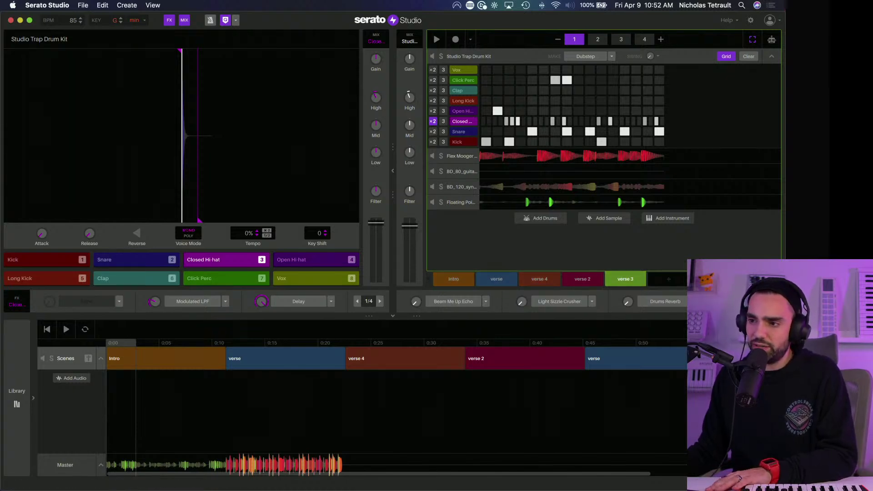
left_click(694, 279)
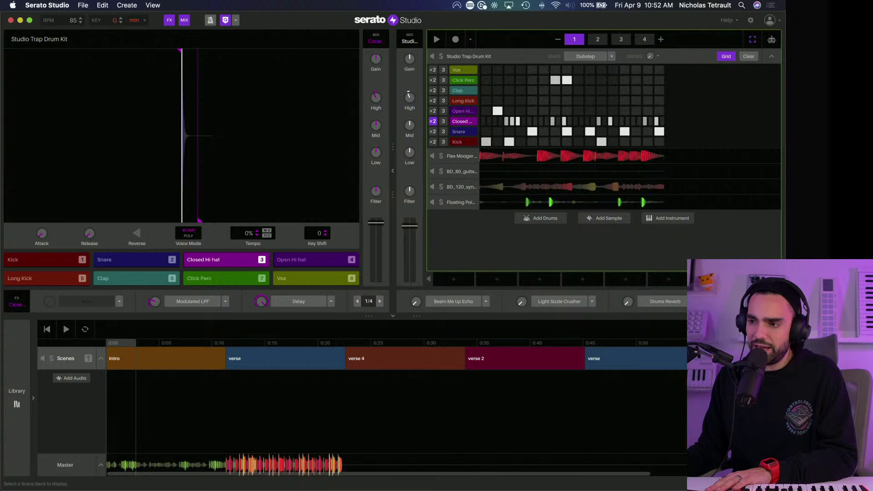
left_click(427, 279)
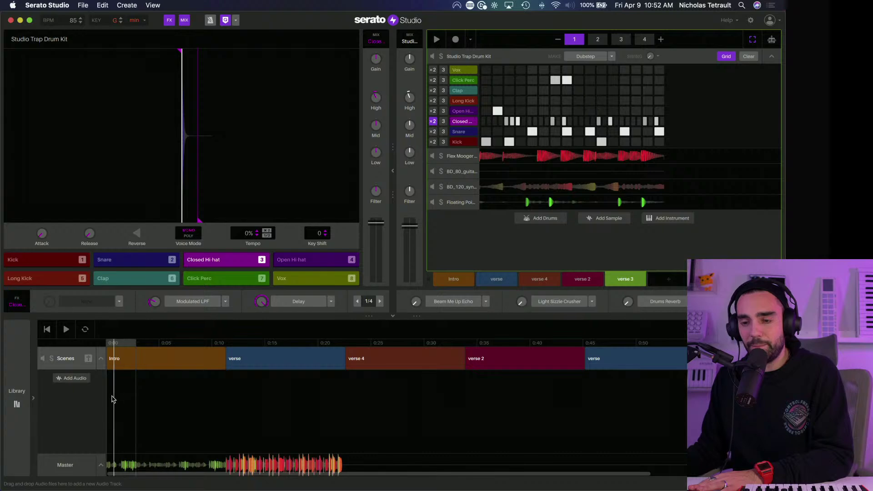
Step: Play the song from the start and enable the master track's Brightener EQ, Master Compressor and Limiter, adjusting the effect levels
key("space")
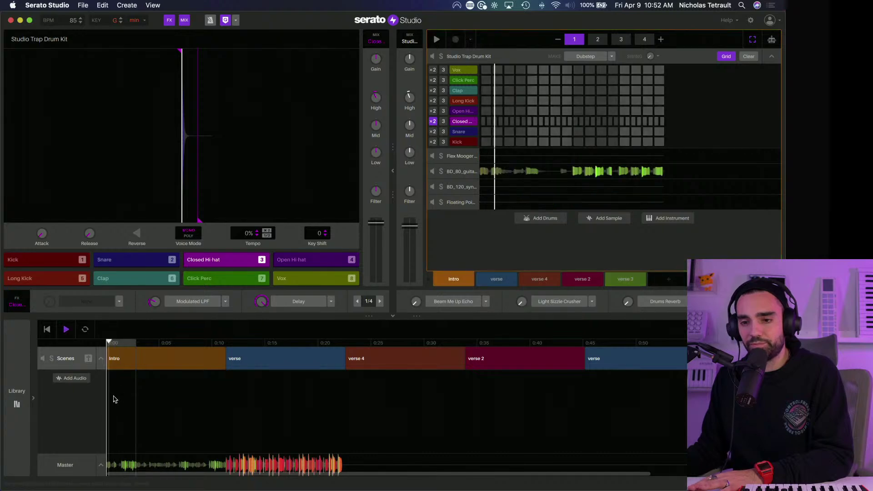
left_click(55, 465)
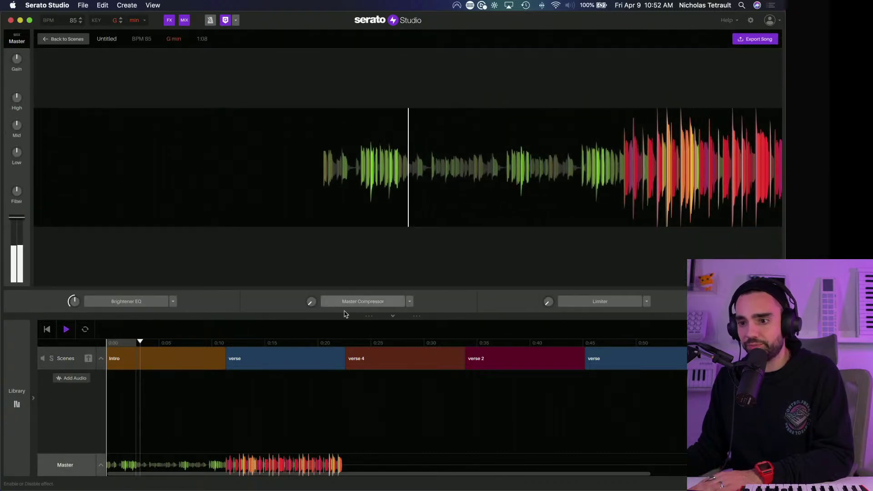
left_click(344, 304)
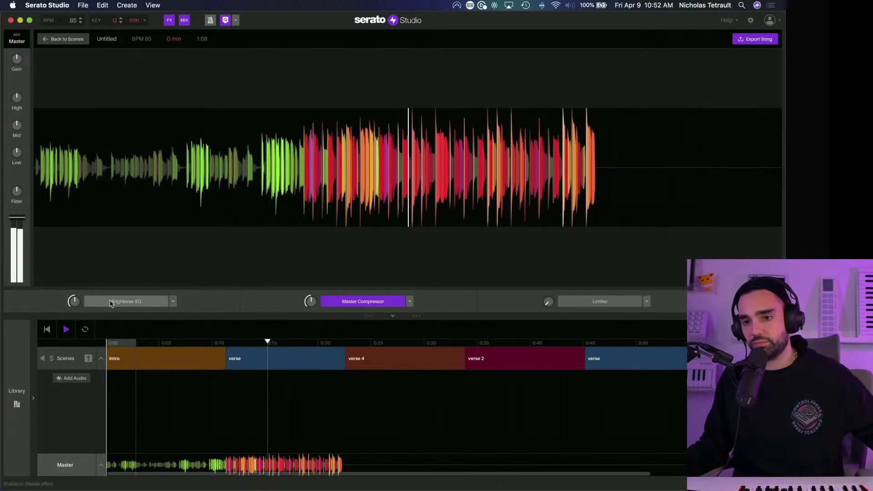
left_click(111, 302)
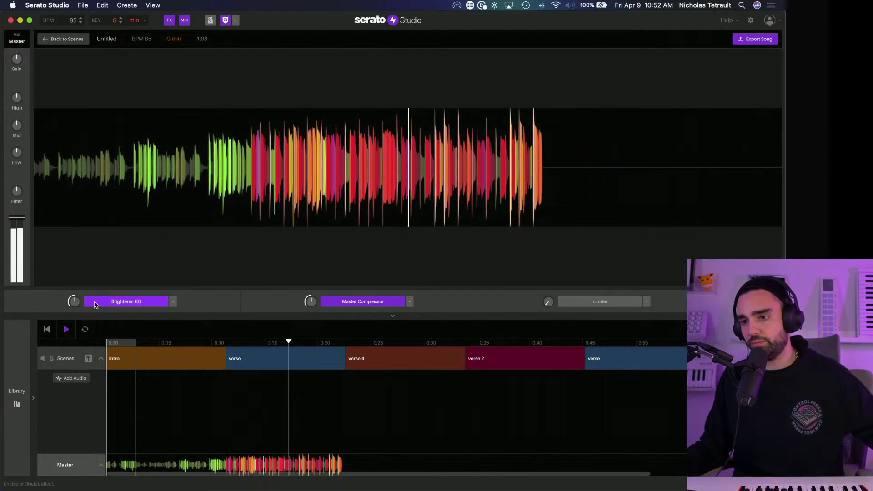
left_click_drag(76, 307, 77, 316)
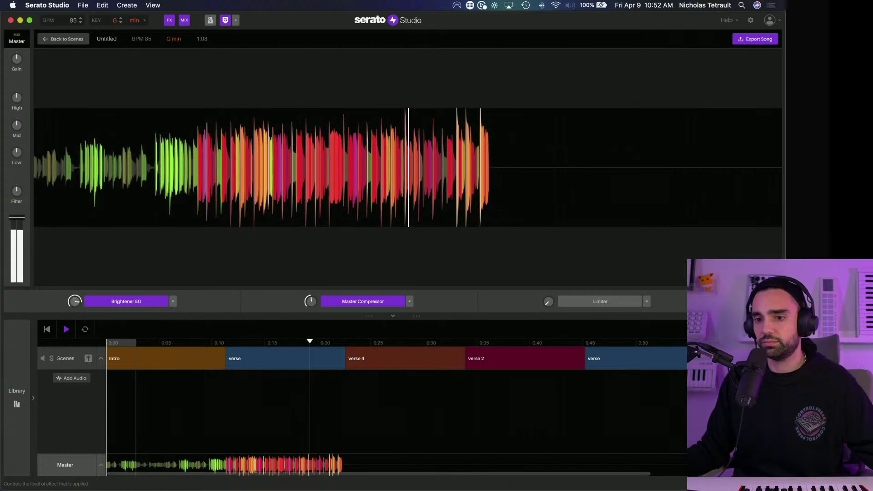
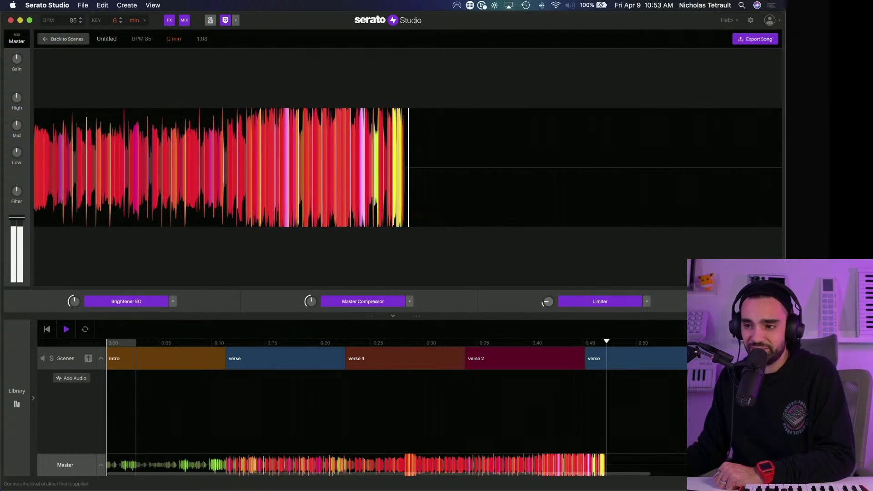
Step: Stop playback, move the master waveform back to the early part of verse 4 and replay the song from there
key("space")
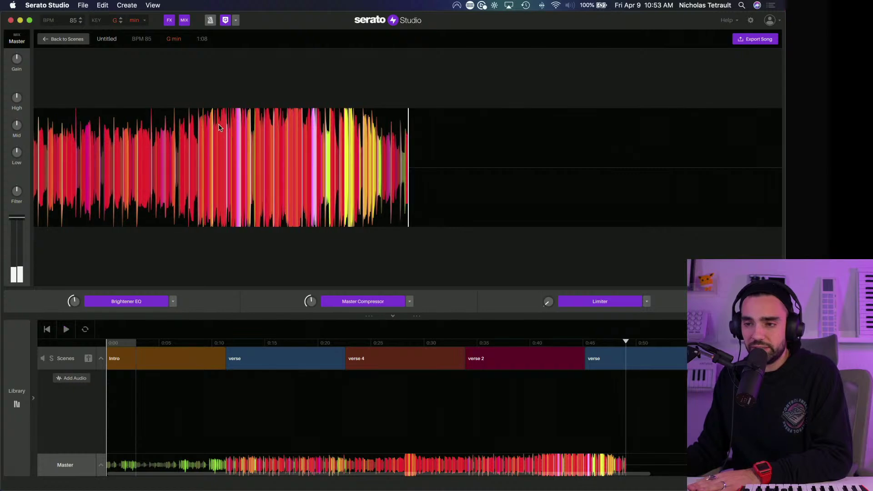
left_click_drag(266, 163, 719, 156)
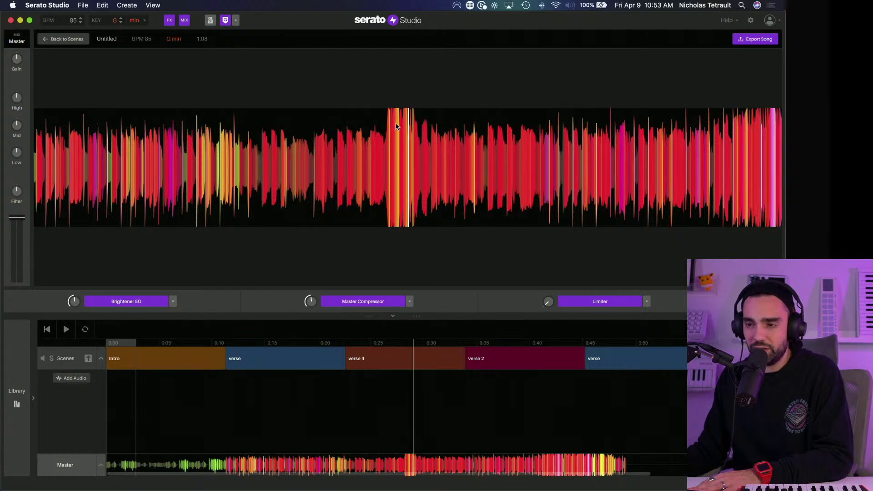
left_click_drag(321, 167, 395, 163)
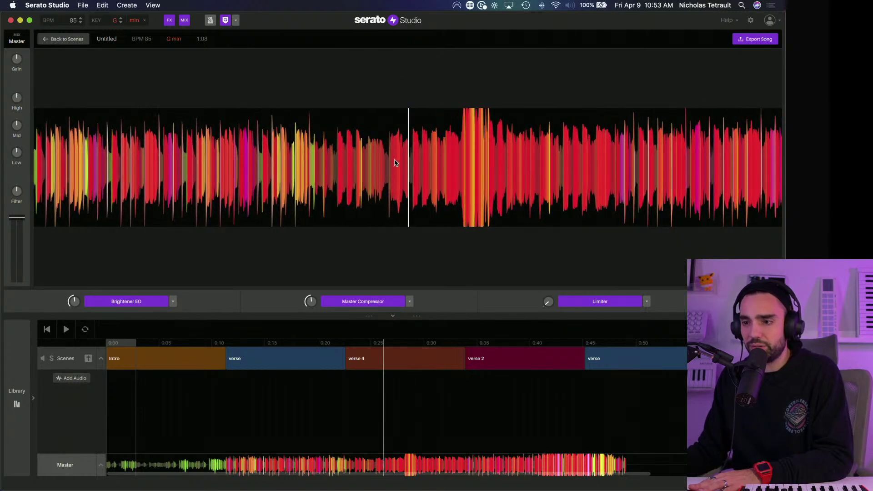
key("space")
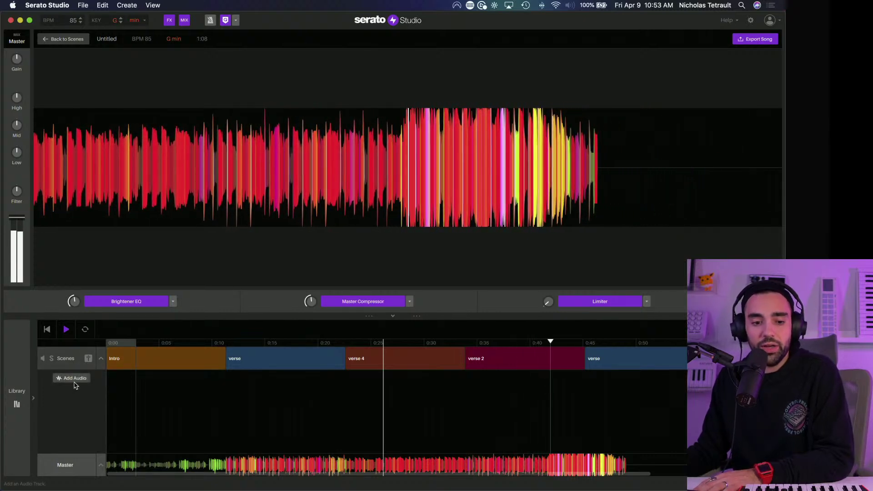
Step: Add an empty audio track below the scenes, and play the song from late in verse 4 in the master view
left_click(72, 378)
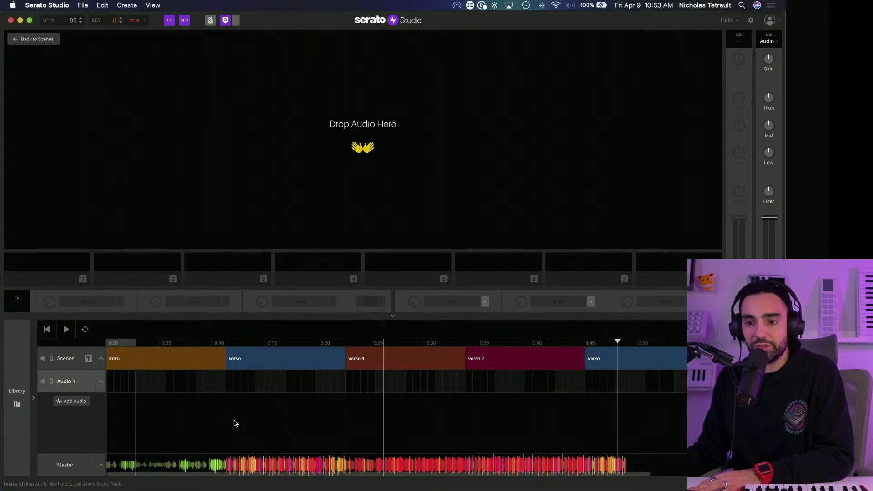
left_click(90, 468)
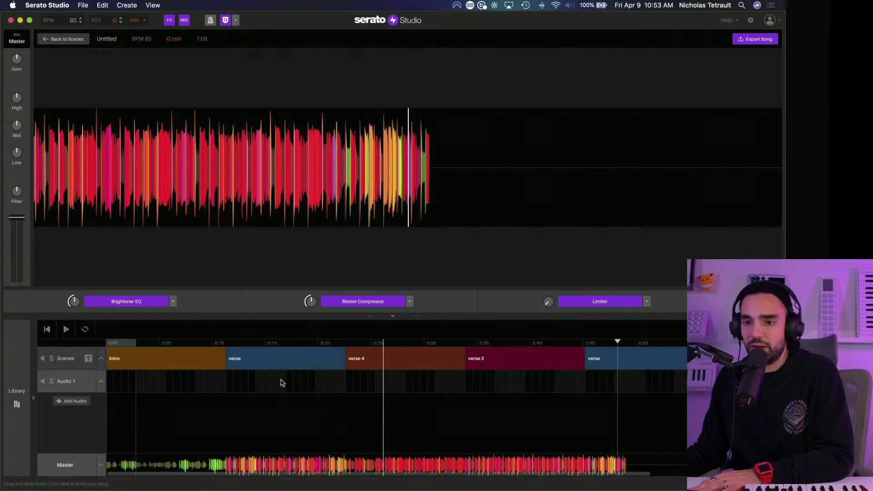
left_click(361, 344)
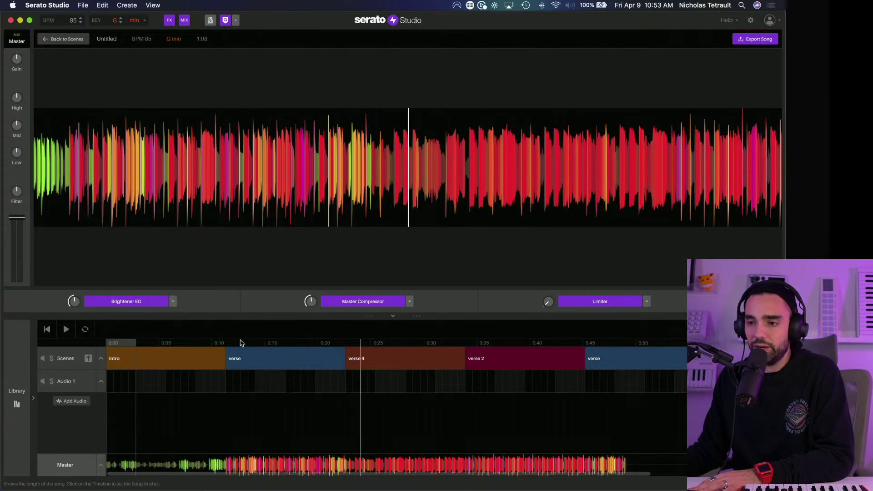
left_click(435, 342)
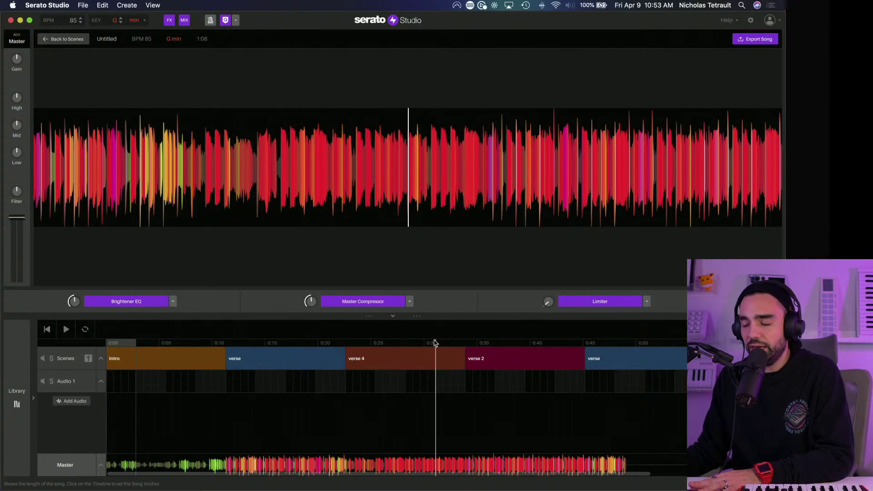
key("space")
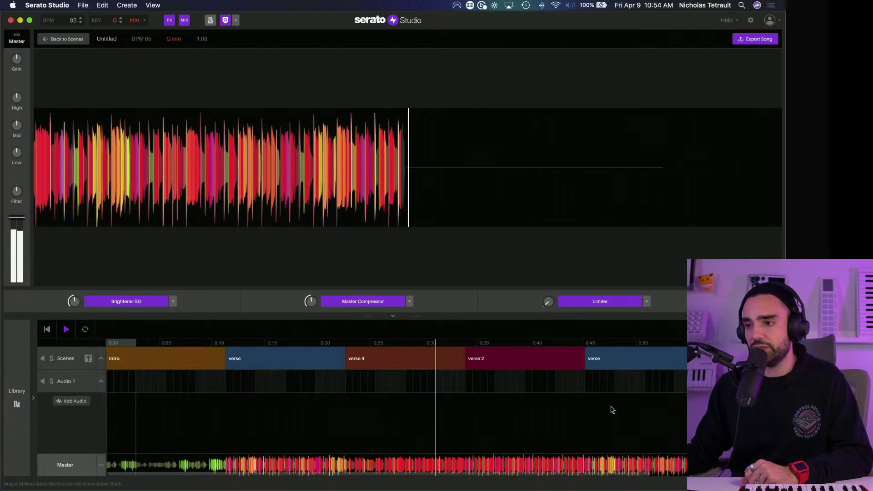
Step: View the arrangement through the final verse 3 block and return from the master view to the scenes
scroll(612, 410, "right", 5)
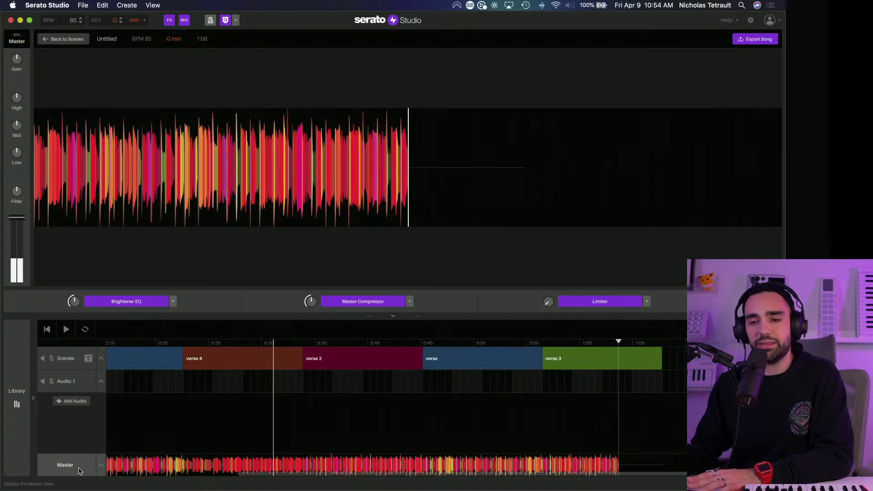
left_click(102, 469)
left_click(102, 470)
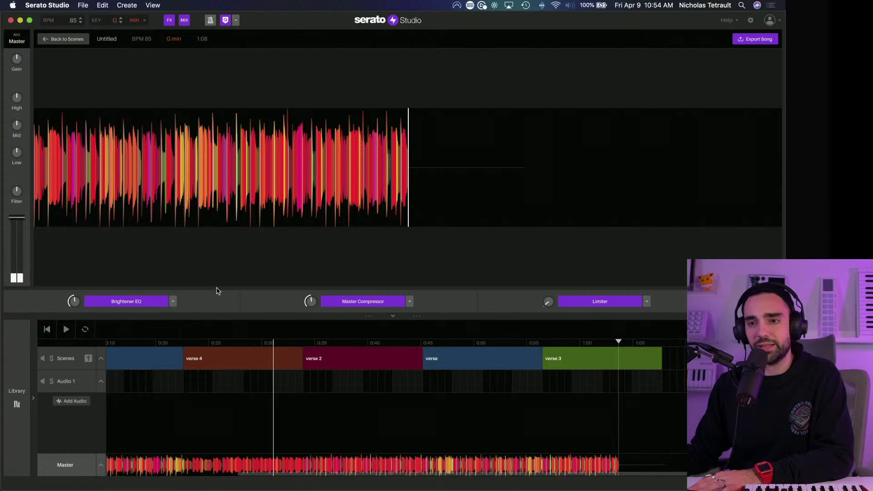
left_click(67, 39)
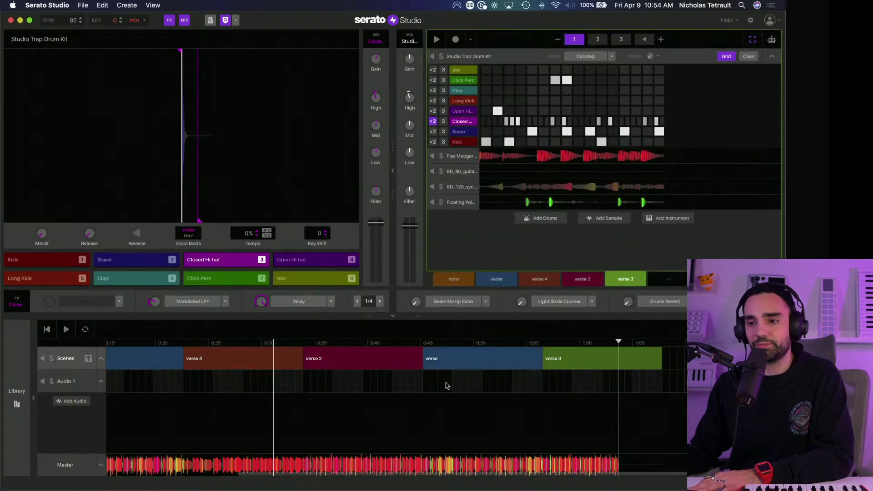
Step: Raise the song's key to G# minor and play from the end of the first verse block into verse 4
left_click(168, 387)
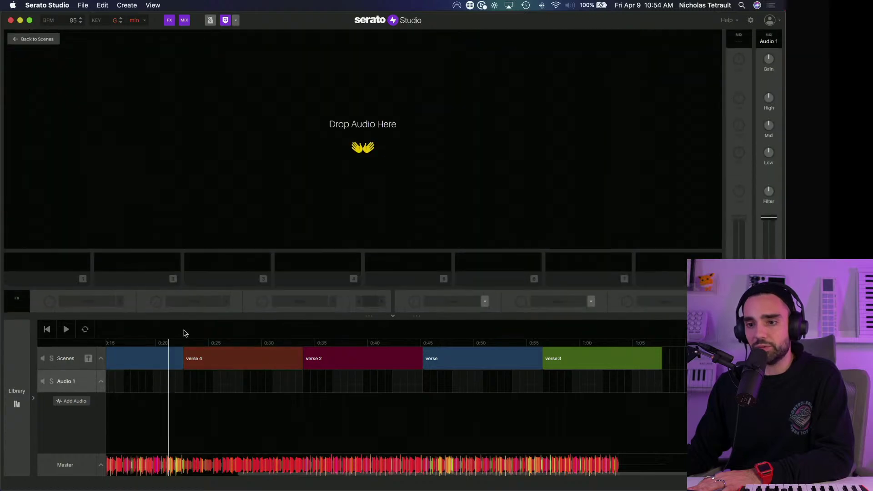
left_click(68, 468)
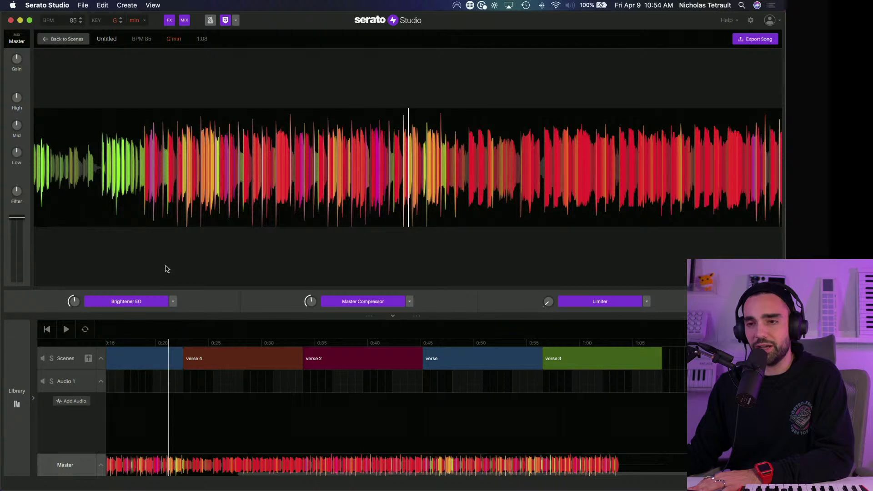
left_click(121, 18)
key("space")
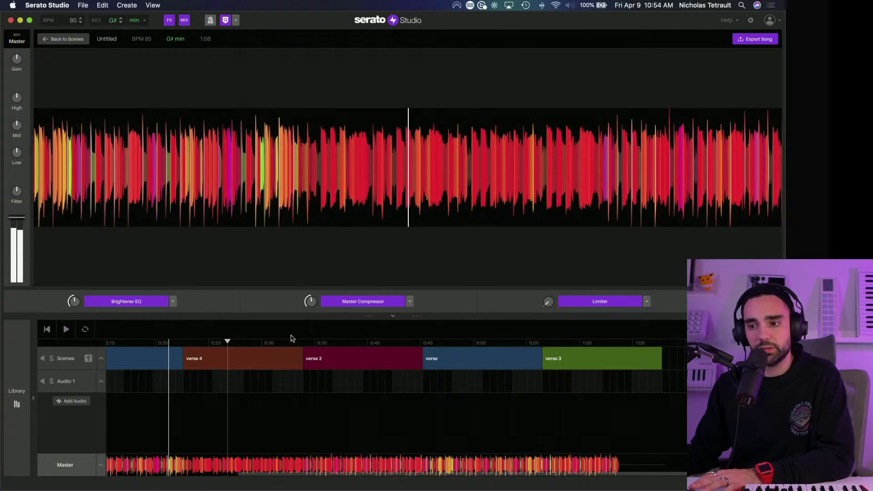
key("space")
Step: Play the song from the start of the first verse block and show that block's scene pattern
scroll(212, 380, "left", 5)
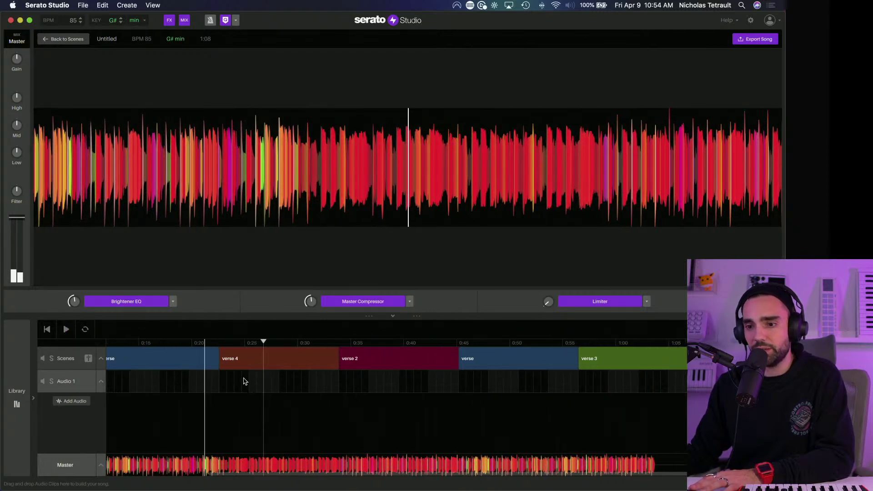
left_click(225, 389)
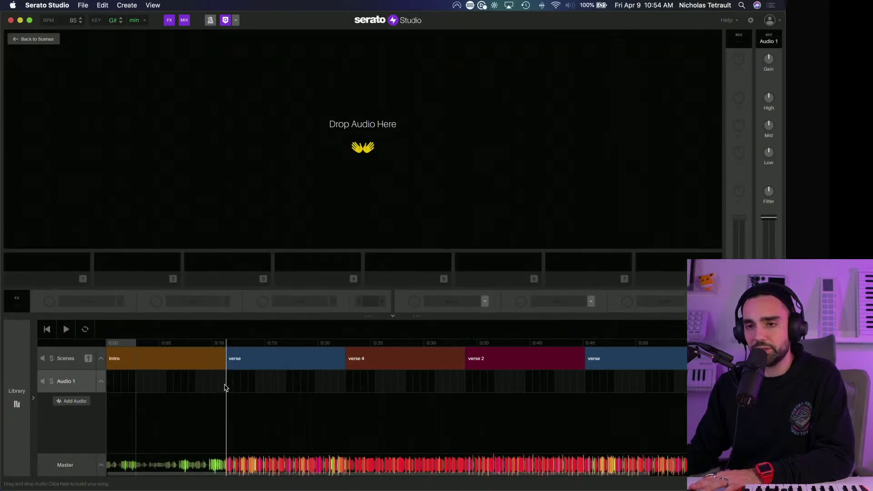
key("space")
left_click(242, 362)
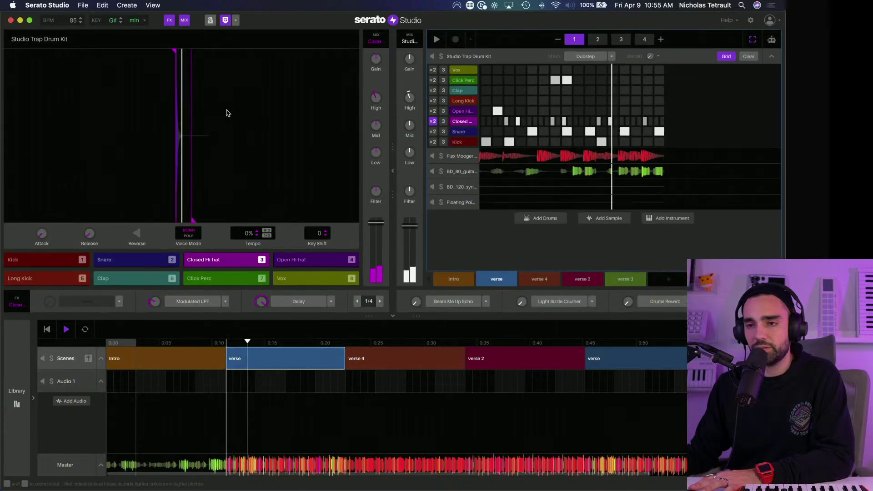
Step: Try other song keys including F minor, set the key to A minor, and play the song into verse 2
left_click(121, 19)
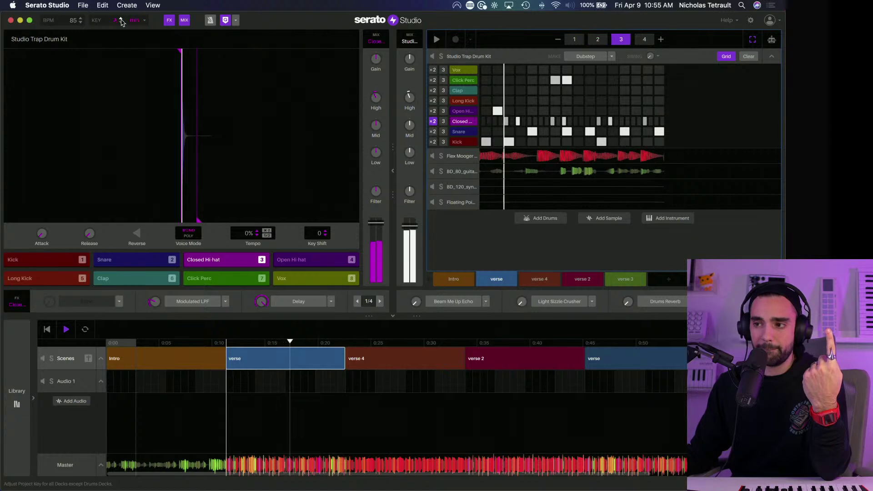
key("space")
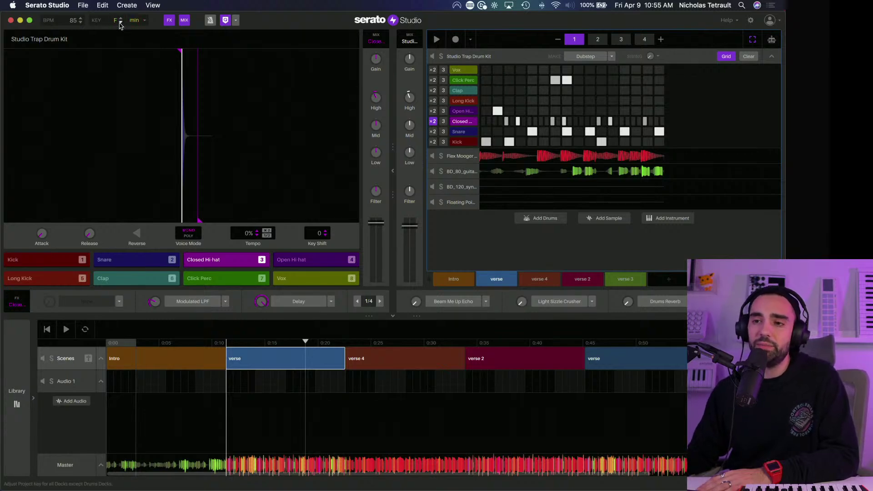
key("space")
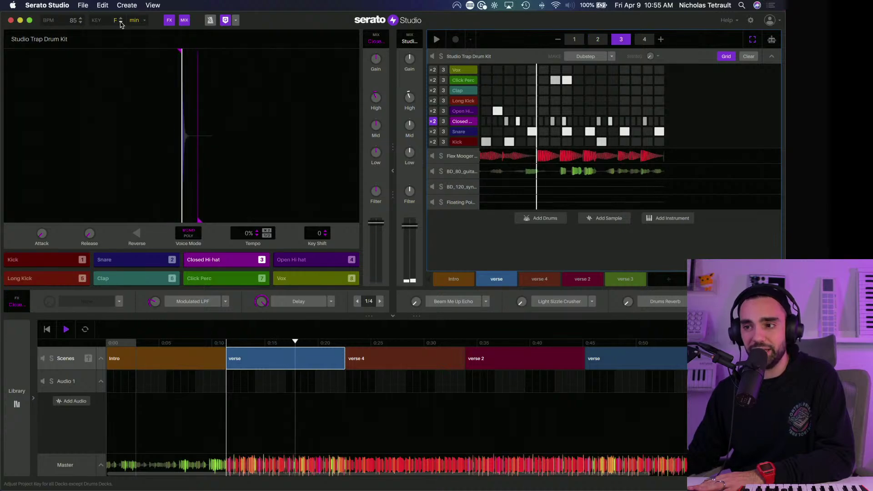
key("space")
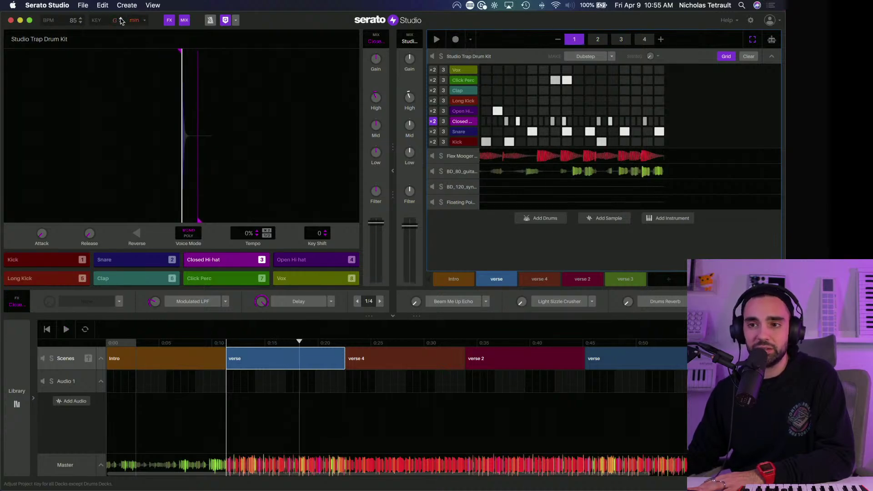
key("space")
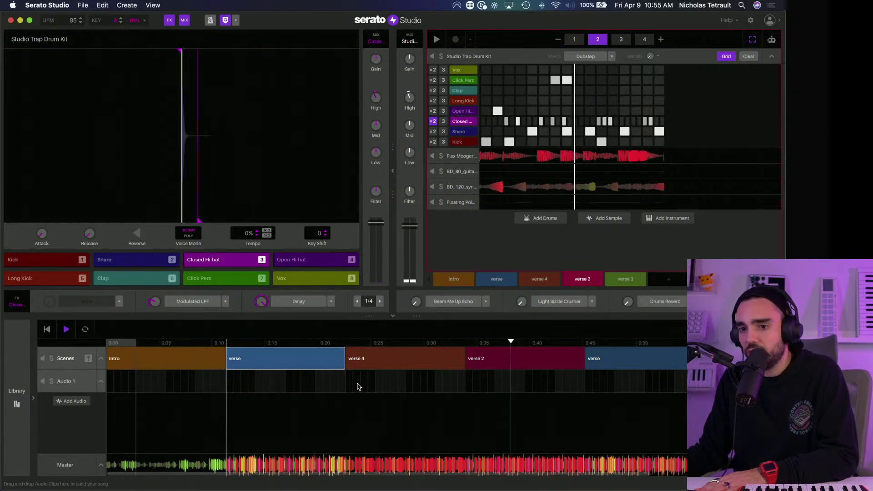
key("space")
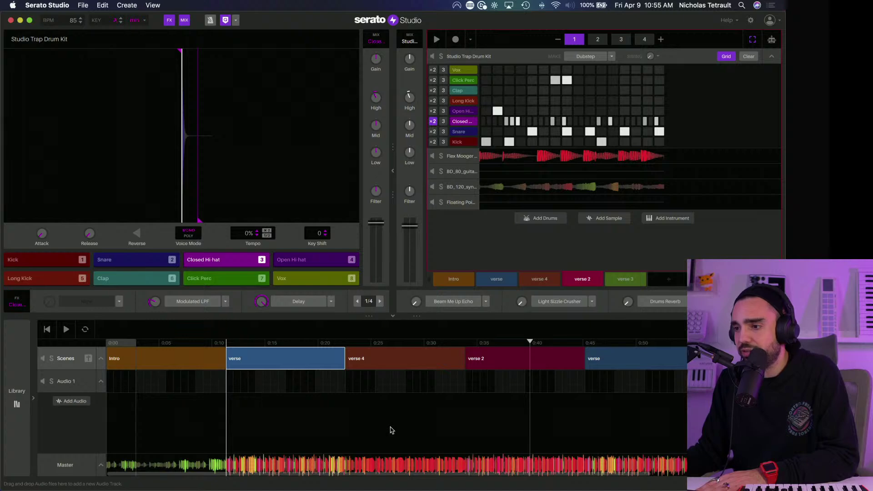
Step: Open the Blue Dream - Chill Trap & Rnb Melodies folder in the library's files and widen the folder list
left_click(18, 398)
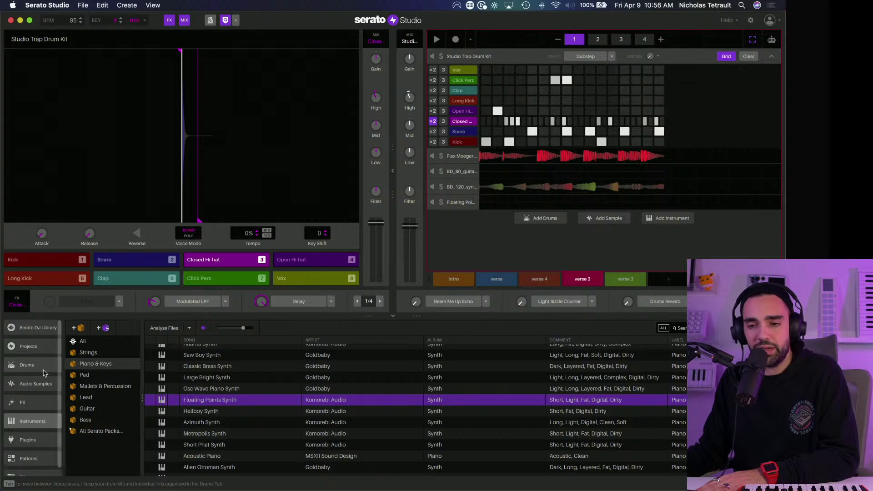
scroll(29, 436, "down", 1)
left_click(32, 471)
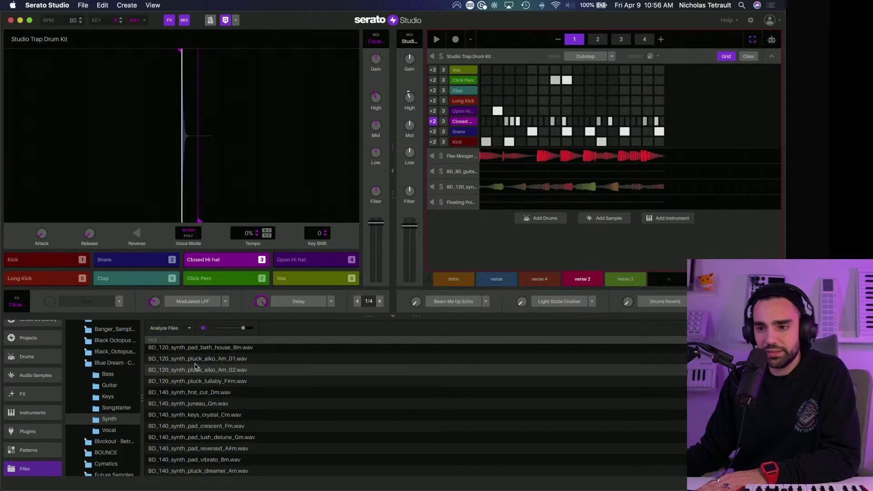
left_click(125, 368)
left_click_drag(143, 396, 275, 395)
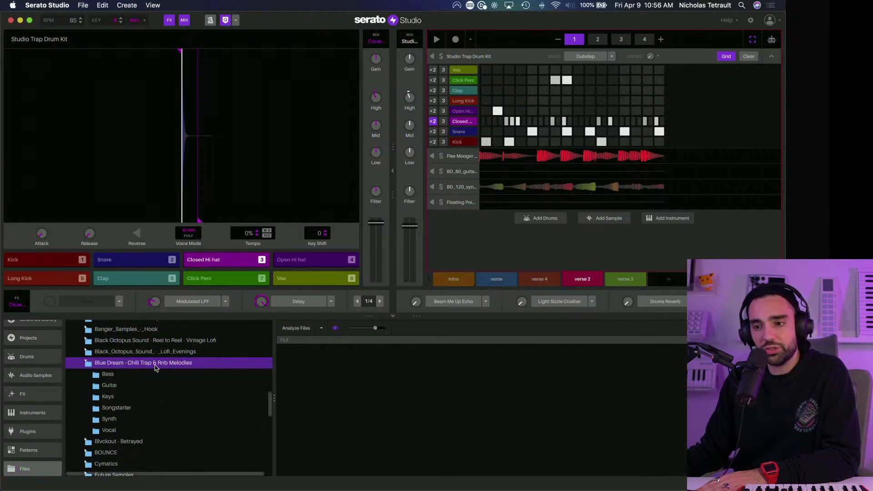
Step: Audition the 808 samples in the Bass folder, including night_owl, old_soul, reflections and minato
left_click(111, 376)
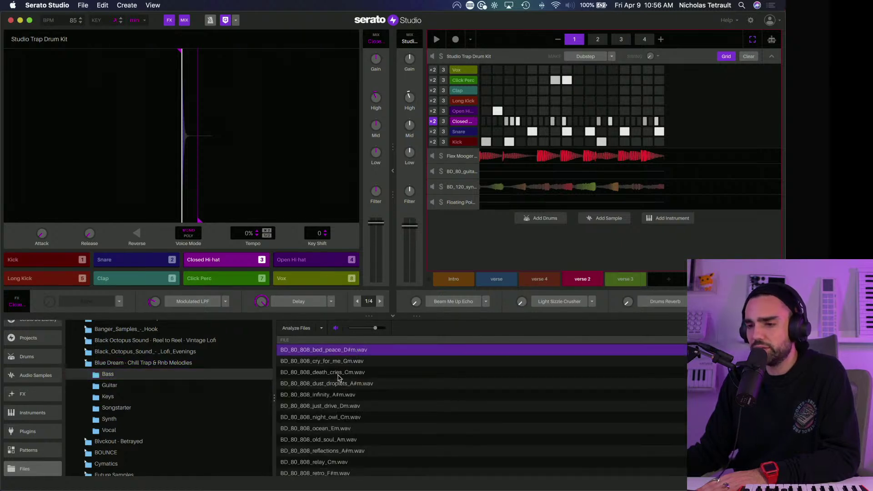
left_click(325, 418)
left_click(331, 441)
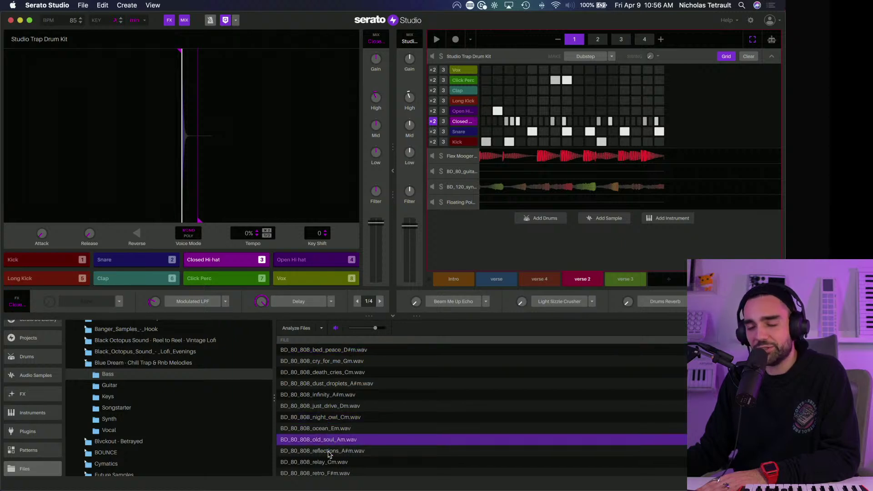
scroll(331, 461, "down", 4)
left_click(327, 443)
key("Up")
key("Up")
key("Up")
key("Up")
key("Up")
key("Up")
key("Up")
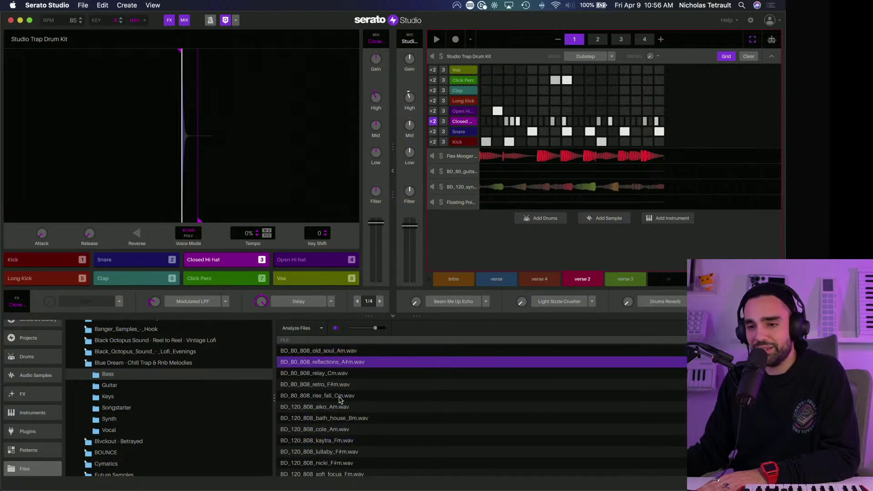
left_click(346, 463)
scroll(347, 466, "down", 5)
left_click(340, 426)
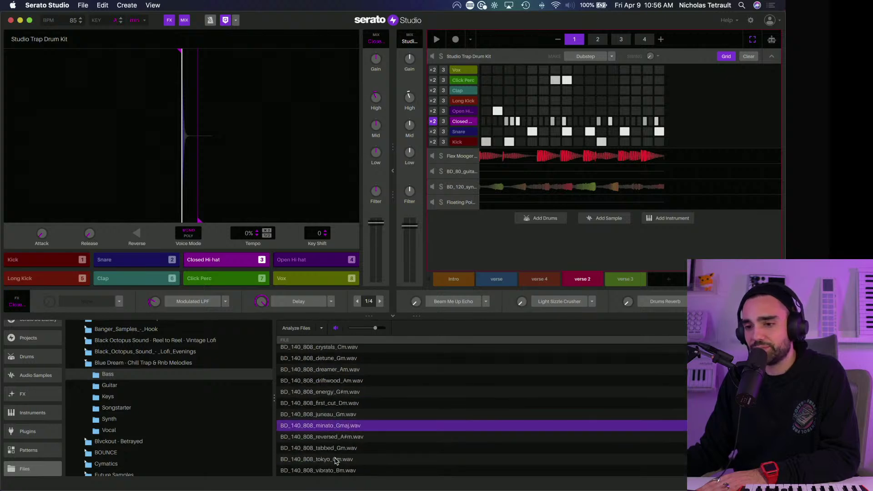
Step: Audition the infinity, just_dive and ocean loops in the Guitar folder
left_click(112, 385)
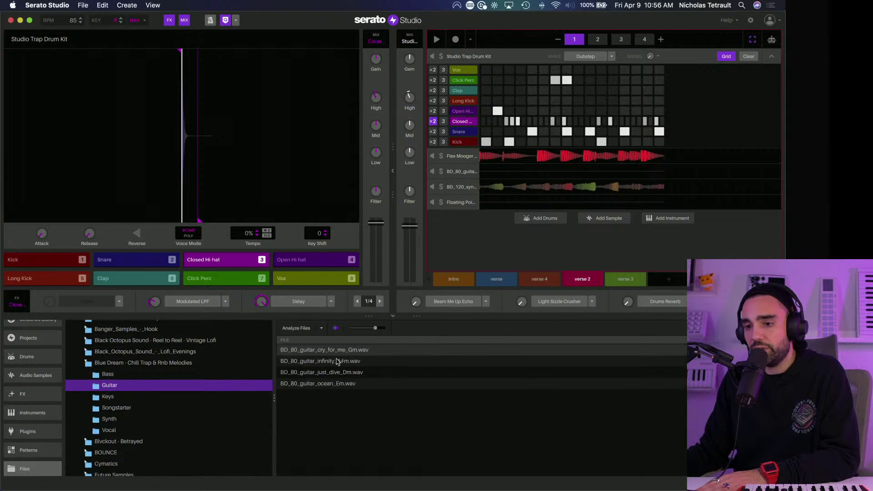
left_click(328, 363)
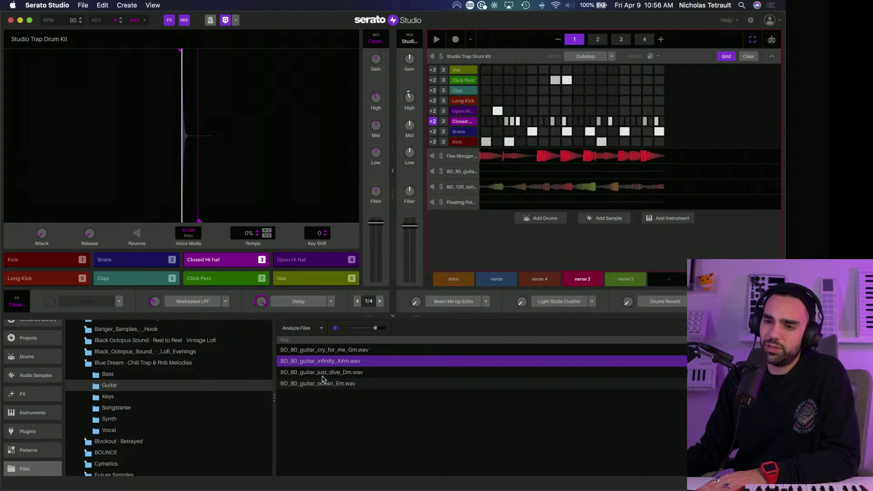
left_click(324, 373)
left_click(321, 385)
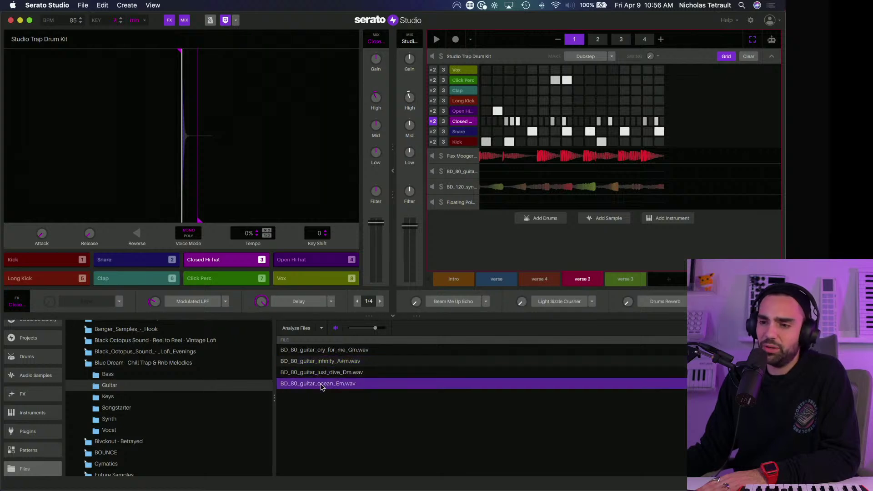
left_click(331, 361)
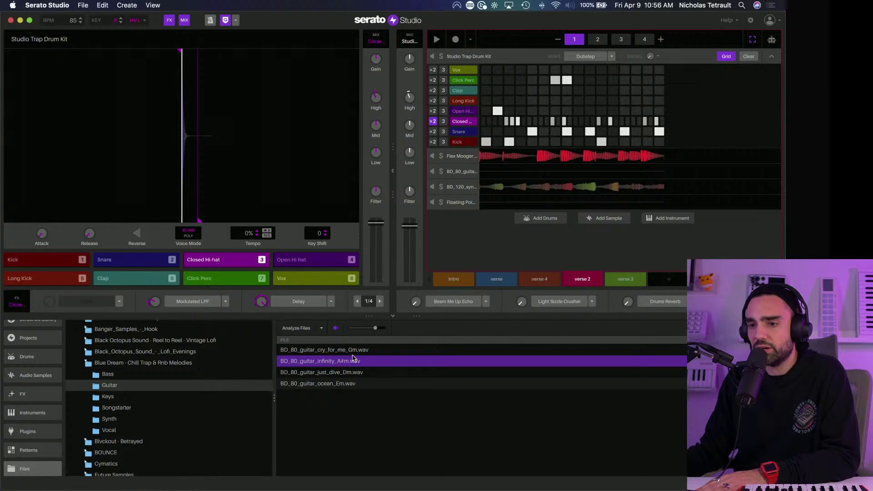
Step: Audition the piano and rhodes loops in the Keys folder, ending on BD_80_piano_retro_F#m.wav
left_click(155, 398)
left_click(325, 372)
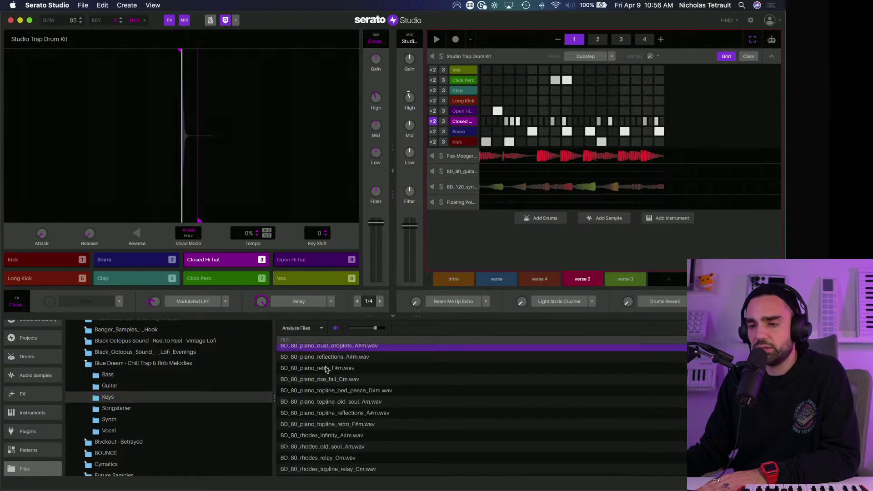
scroll(325, 372, "down", 1)
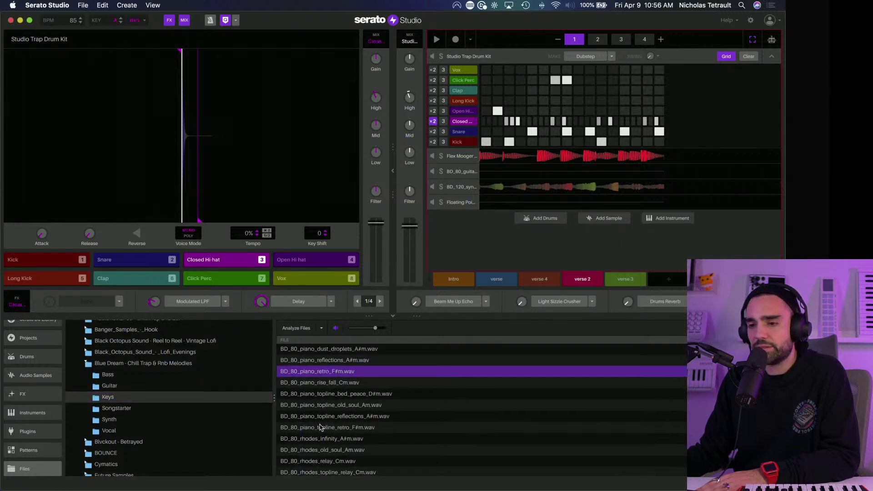
scroll(320, 427, "up", 1)
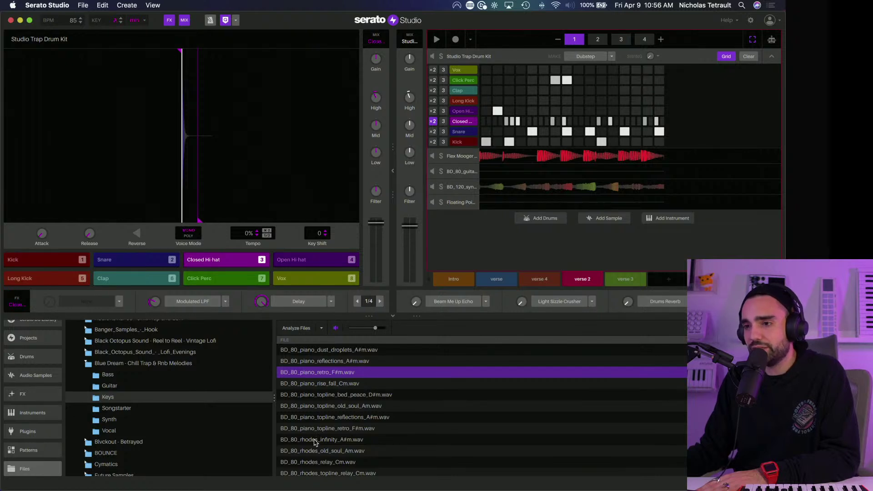
left_click(315, 440)
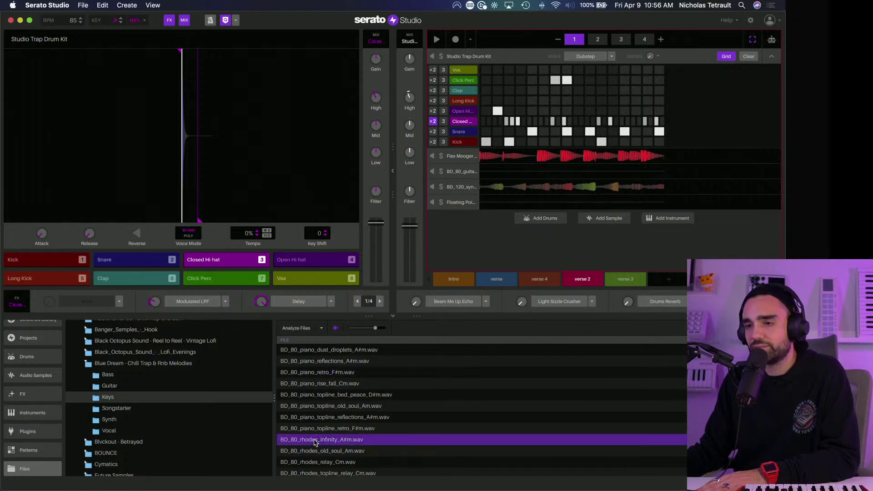
key("Up")
key("Up")
key("Up")
key("Up")
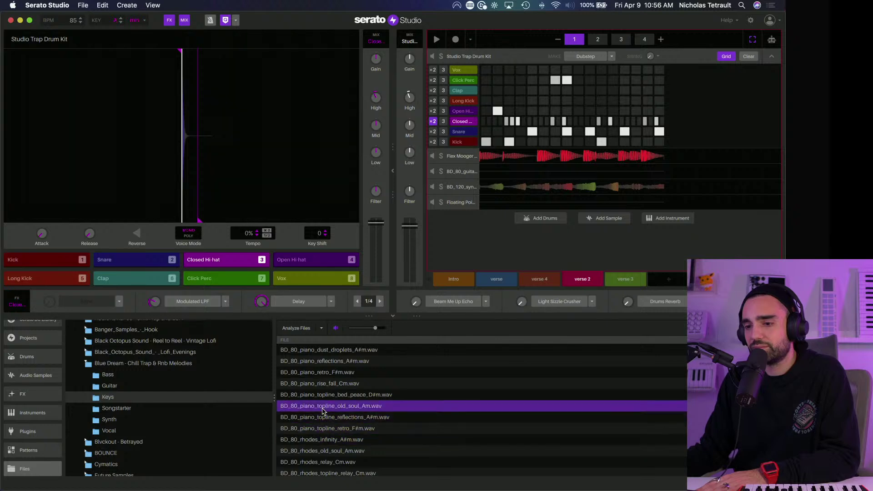
left_click(323, 407)
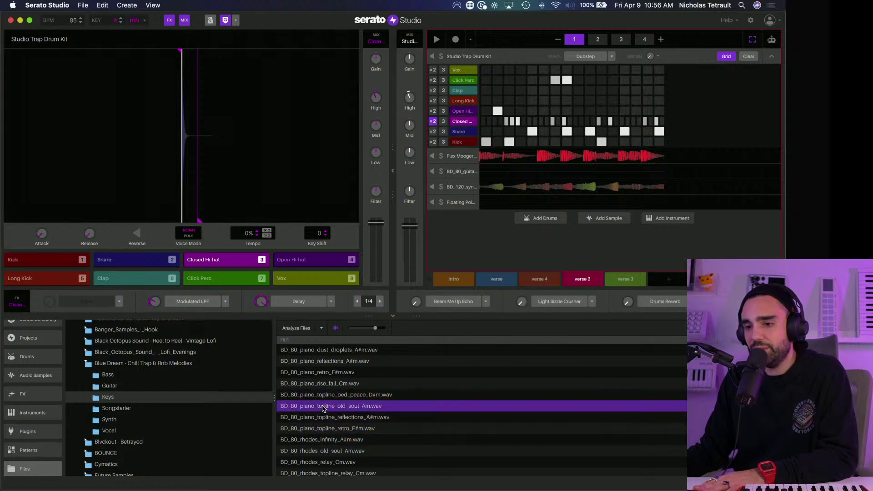
left_click(320, 418)
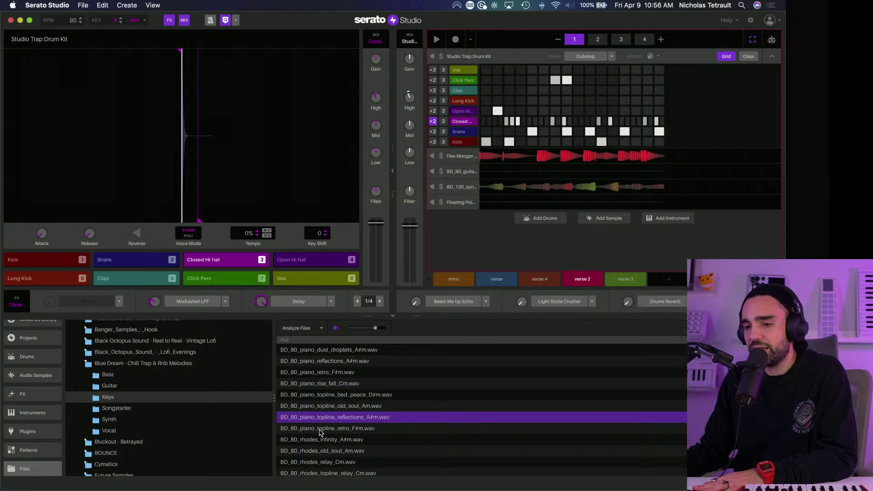
left_click(320, 429)
left_click(327, 384)
left_click(330, 373)
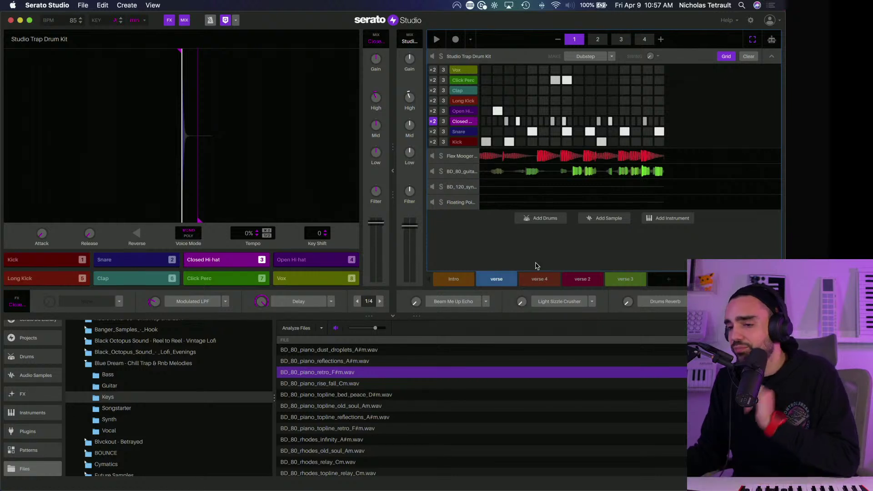
Step: Delete all the verse scenes, keeping only the Intro scene, and remove the Flex Mooger deck
left_click(495, 280)
key("Delete")
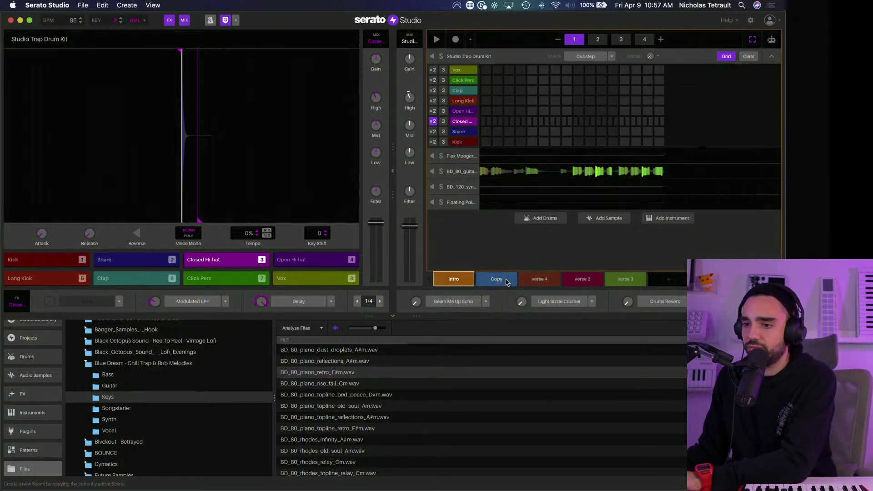
key("Delete")
key("Delete")
key("Delete")
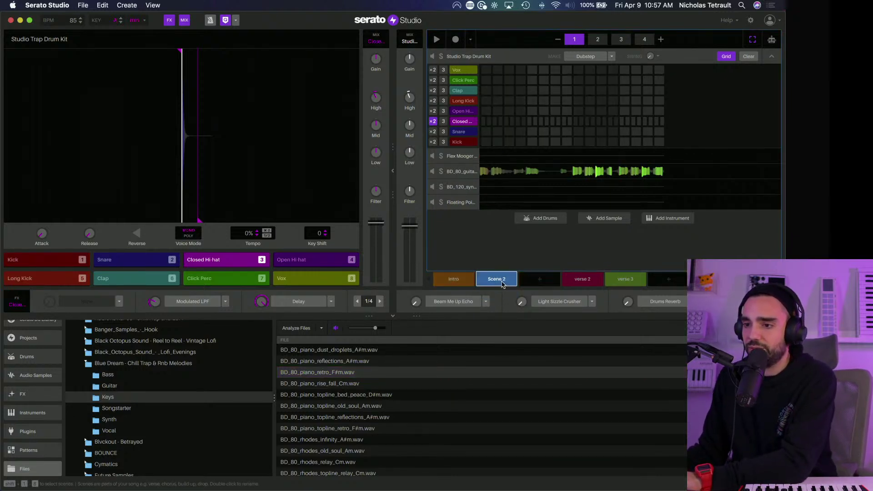
key("Delete")
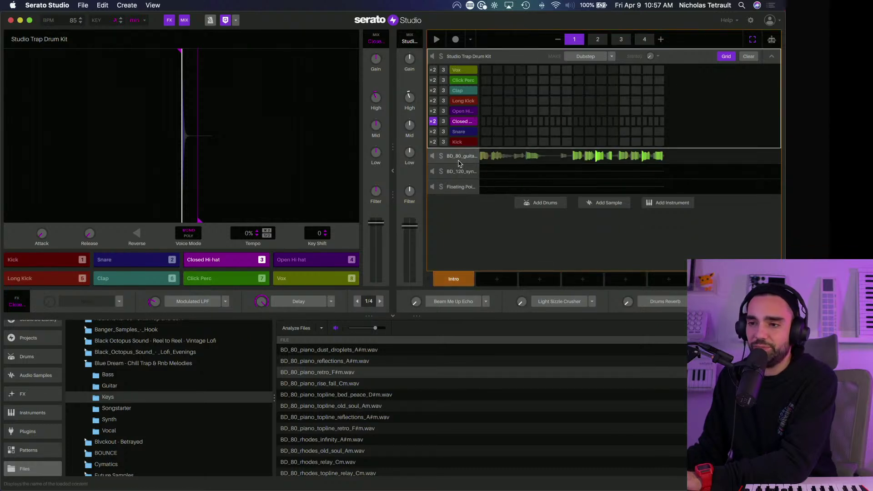
Step: Remove the remaining drum, guitar, synth and instrument decks, and load BD_80_piano_retro_F#m.wav as a new sample deck
left_click(460, 171)
left_click(458, 247)
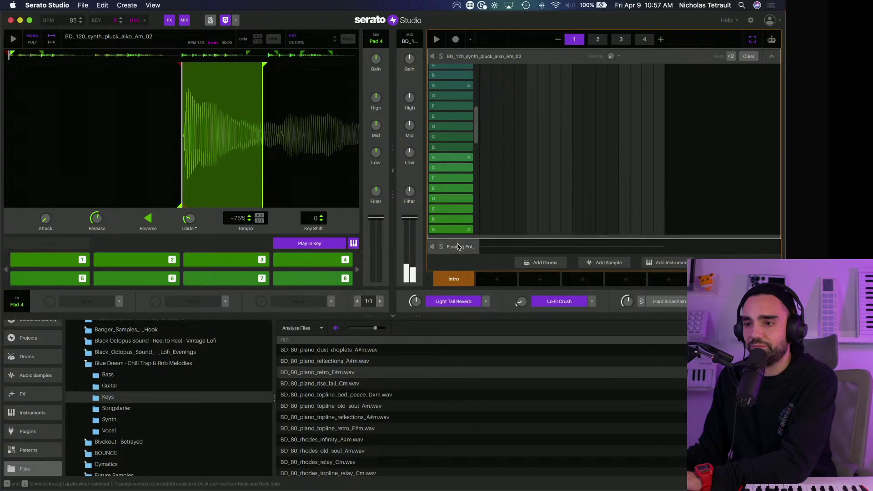
key("BackSpace")
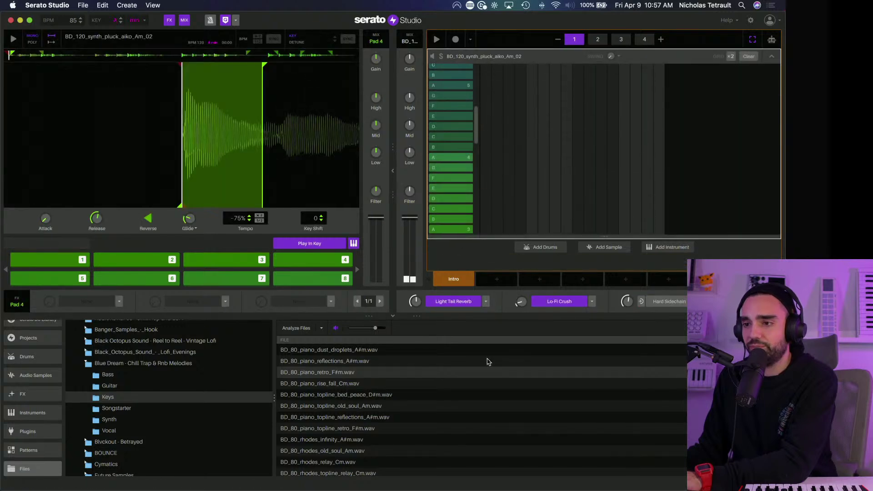
left_click(324, 375)
left_click_drag(312, 375, 536, 256)
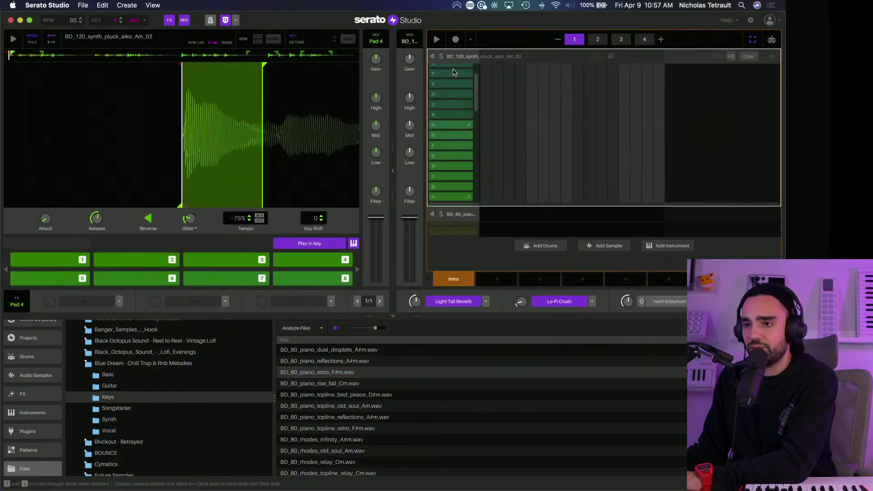
Step: Play the piano sample's pads 1, 2, 3 and 5, and set the project tempo to 80 BPM
left_click(455, 142)
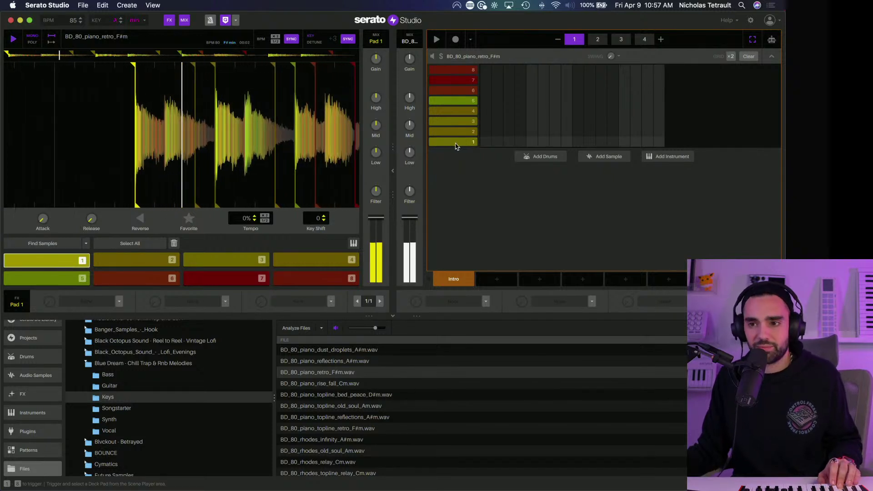
left_click(456, 144)
key("2")
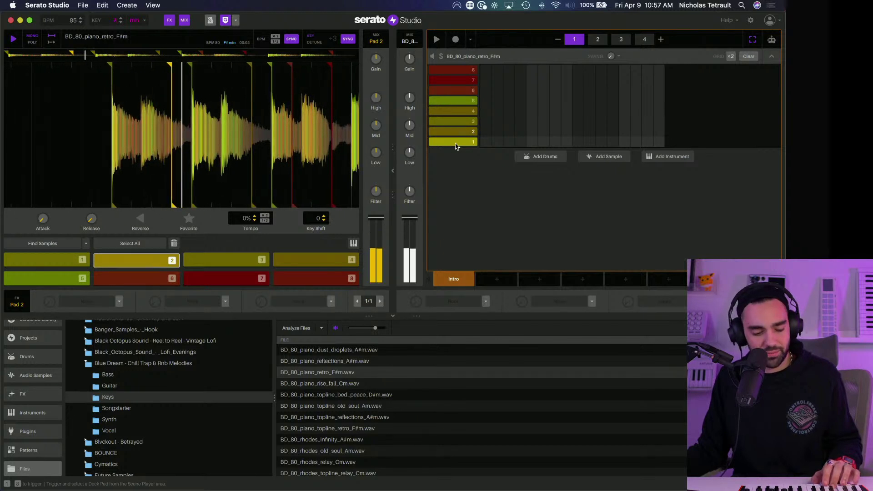
key("3")
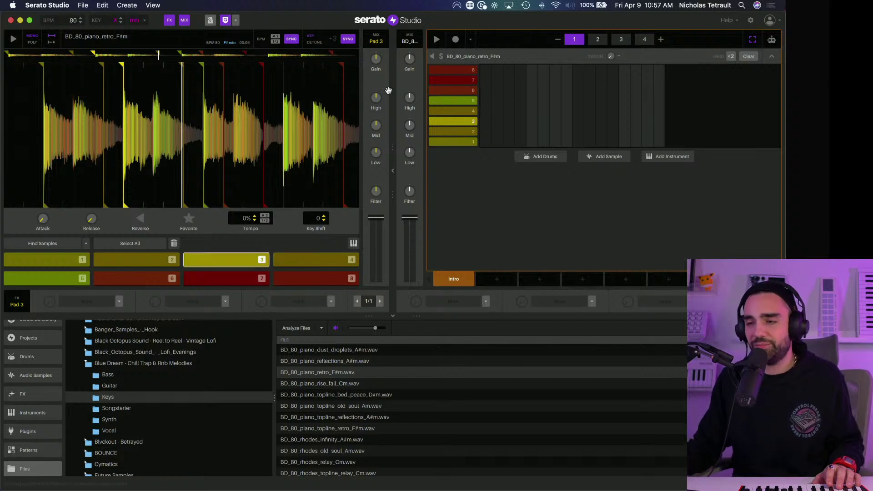
key("5")
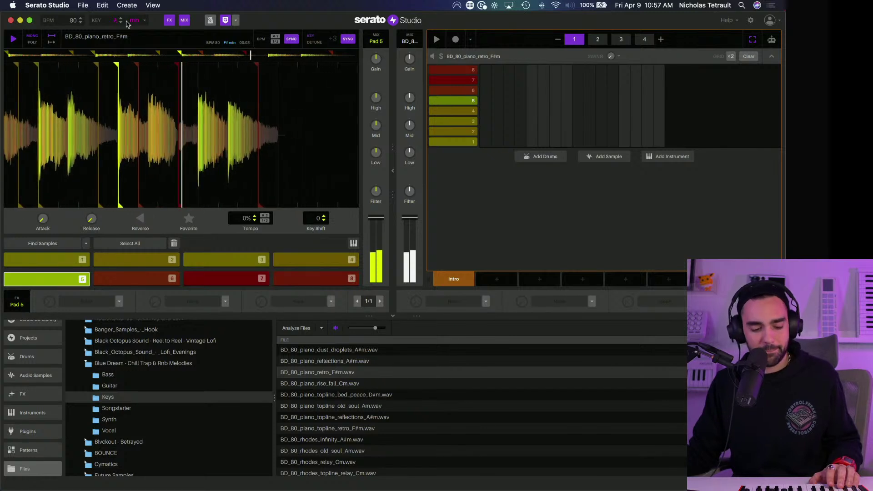
Step: Audition the piano sample's chops by playing pads 3, 6, 7 and 1, ending on pad 3
key("3")
key("6")
key("7")
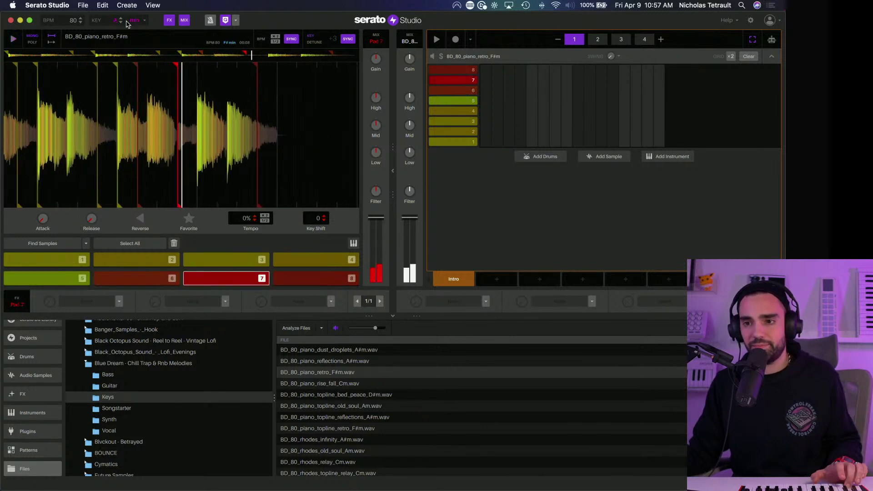
key("1")
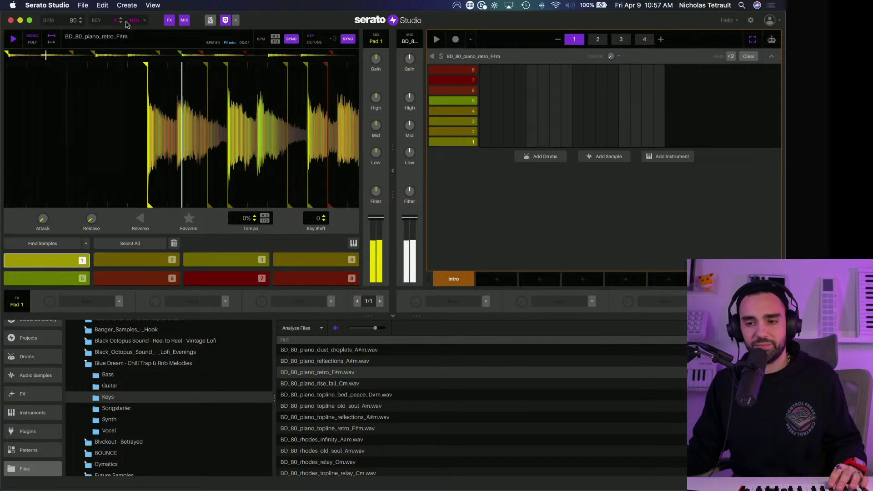
key("3")
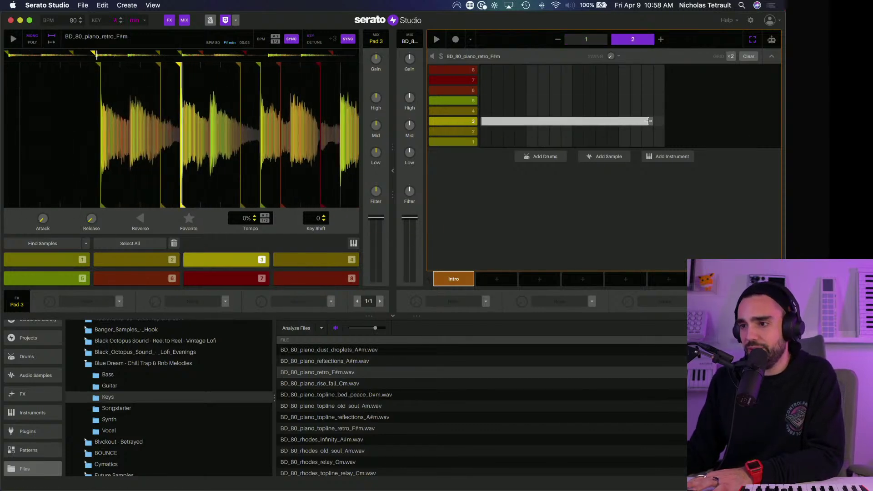
Step: Lengthen the piano's pad 3 note in bar 2 so it extends to the end of the bar
left_click_drag(644, 123, 657, 123)
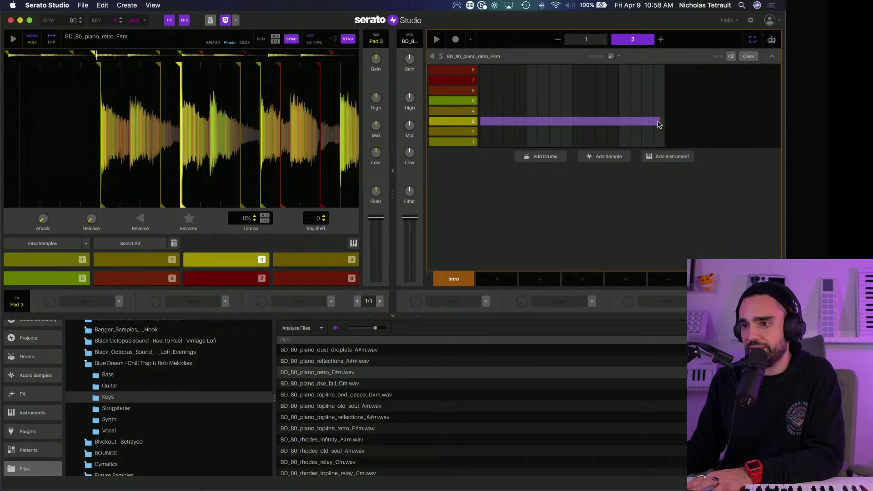
left_click_drag(658, 121, 666, 120)
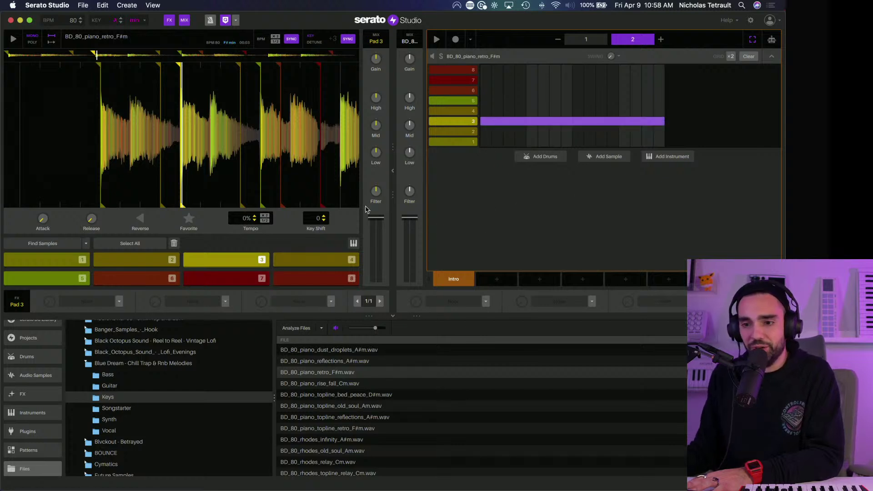
Step: Find the Boom Bap Drum Kit among the drum kits and load it as a new drum deck
left_click(37, 360)
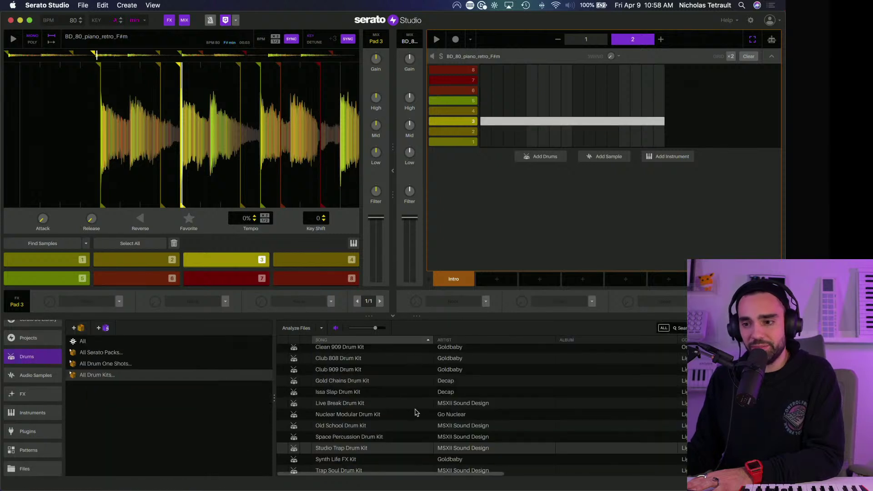
scroll(382, 412, "up", 2)
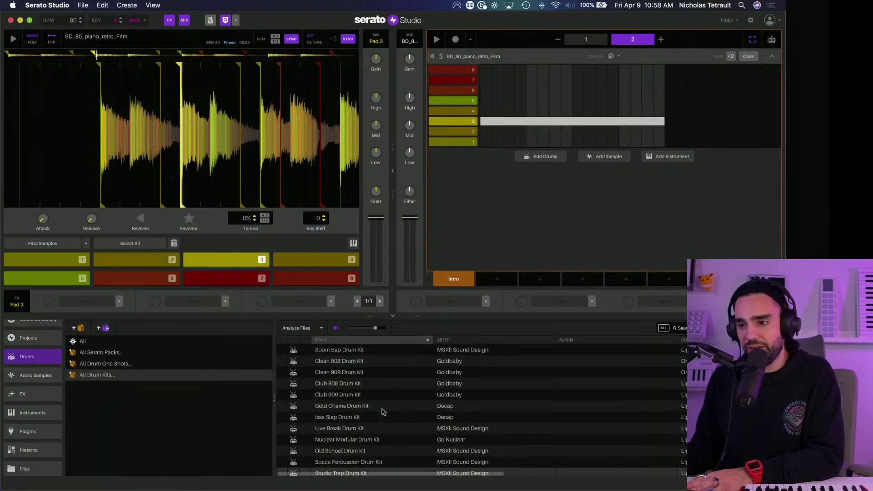
left_click(352, 352)
left_click_drag(518, 251, 545, 203)
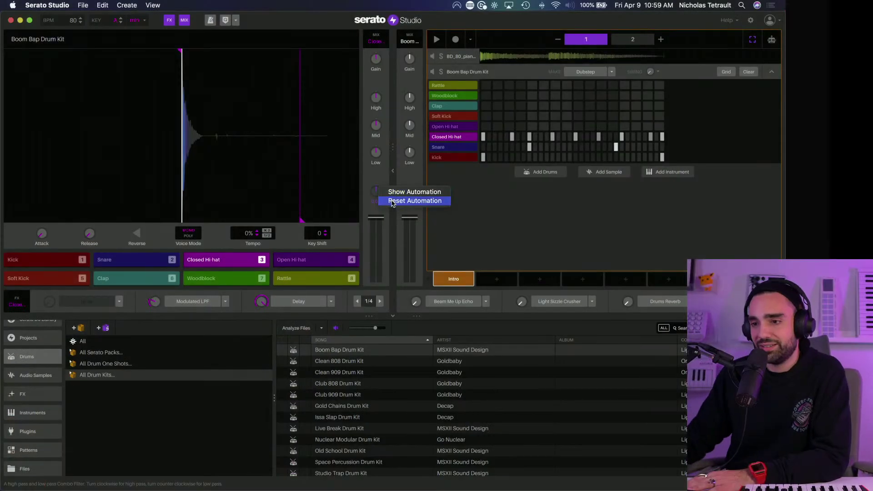
Step: Reset the Closed Hi-hat's filter automation and turn the whole drum kit's filter down to about -14.2 during playback
left_click(393, 201)
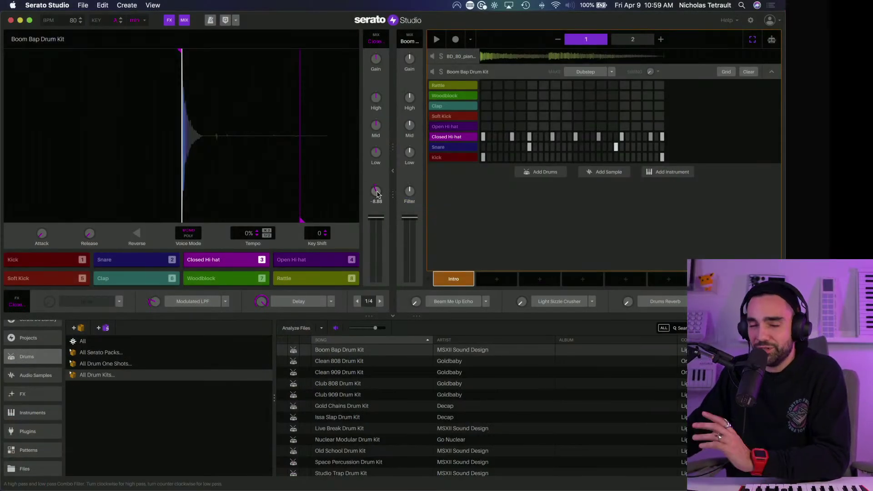
key("space")
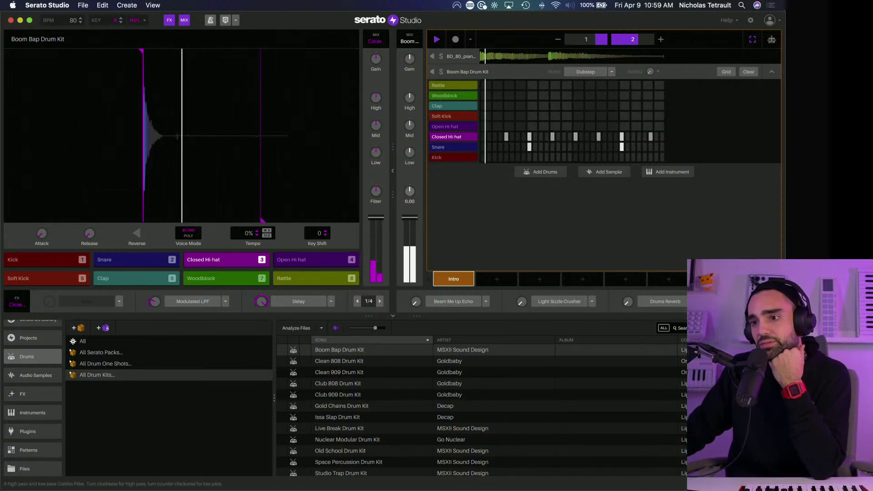
left_click_drag(409, 191, 410, 192)
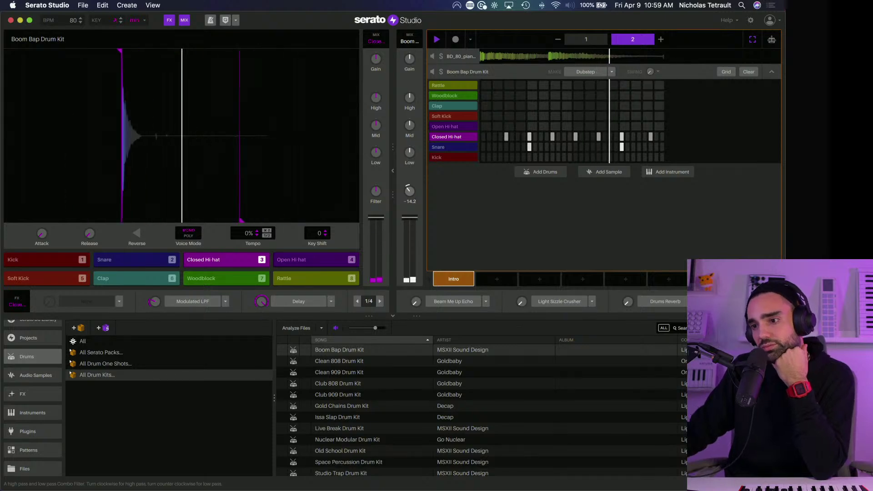
Step: Apply the Hard Sidechain effect to the first effect slot of the piano sample deck
left_click(453, 57)
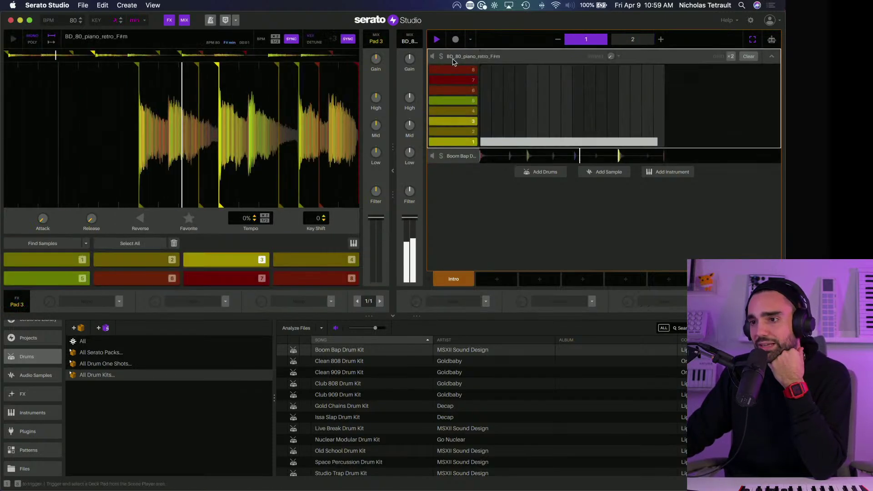
left_click(486, 301)
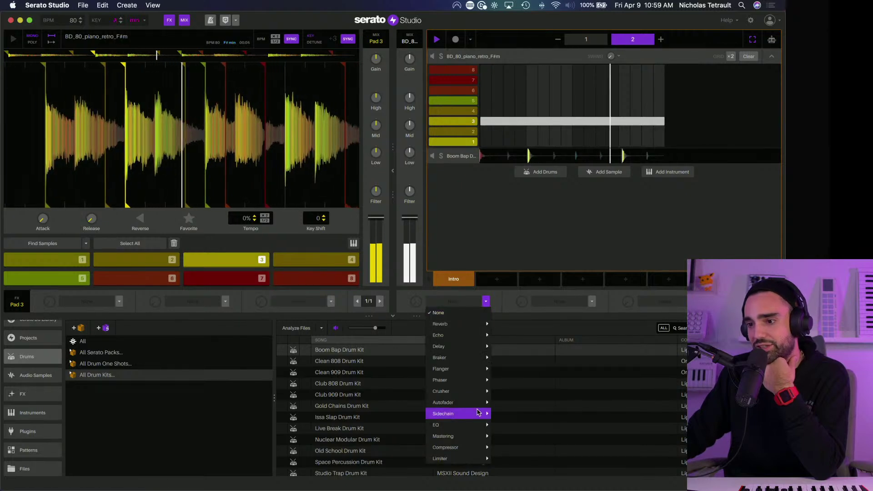
left_click(523, 423)
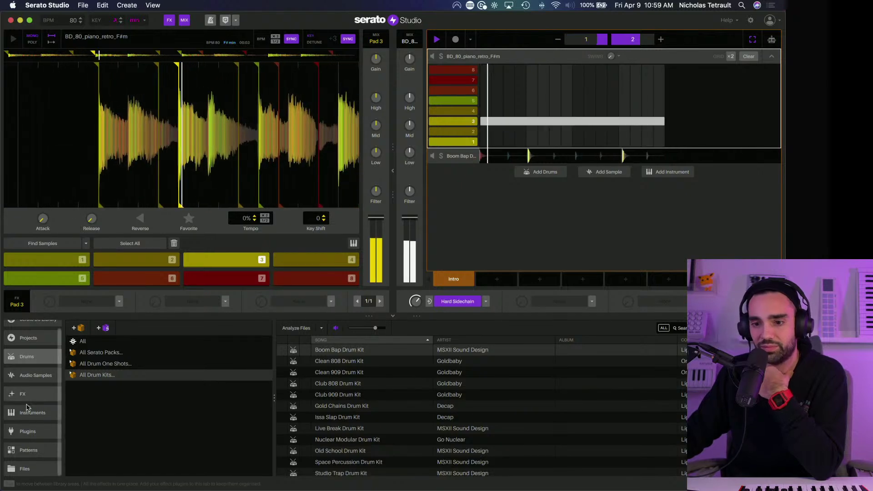
Step: Load the Floating Points Synth from the instrument library as a new instrument deck
left_click(34, 418)
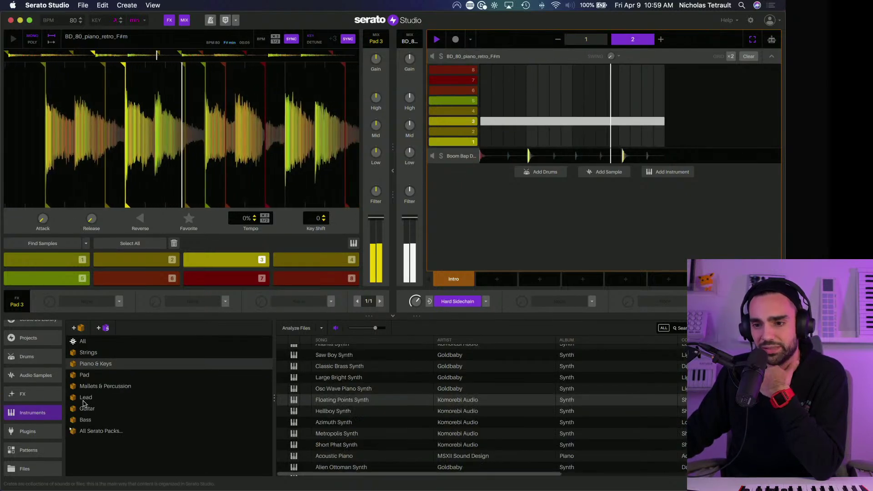
left_click(347, 400)
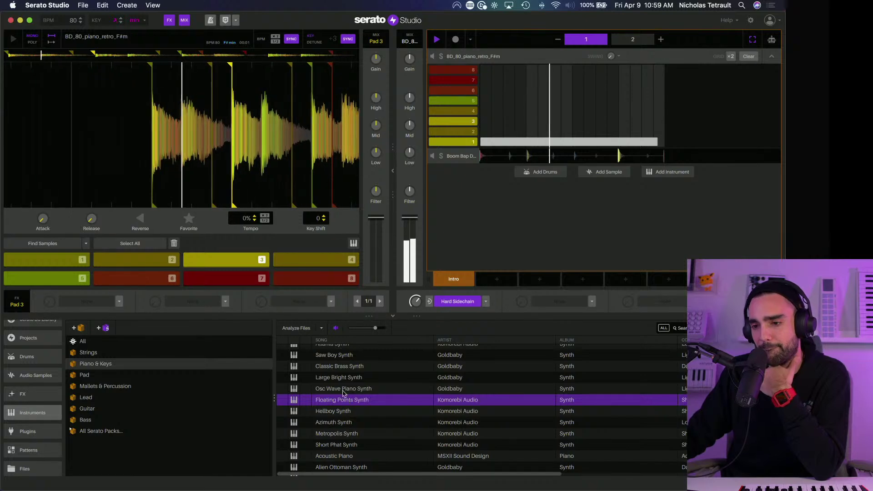
left_click_drag(336, 401, 619, 192)
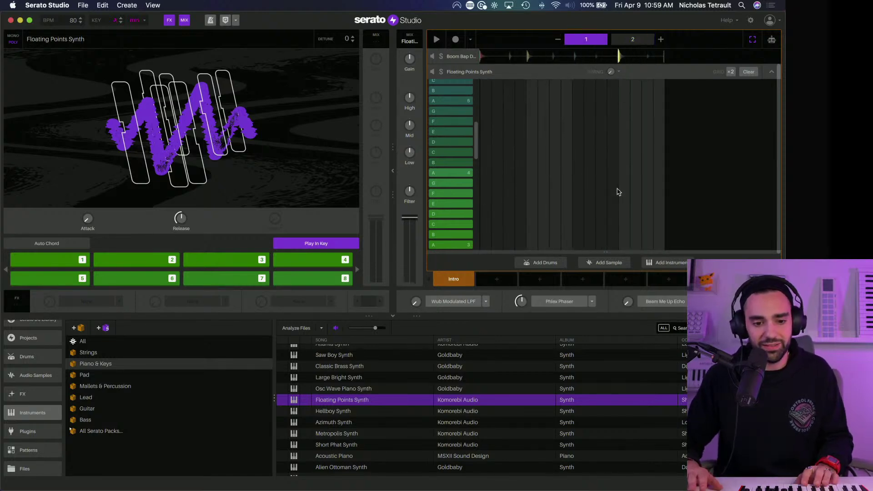
Step: Replace the Floating Points Synth's Beam Me Up Echo with the Hard Compressor effect
left_click(492, 275)
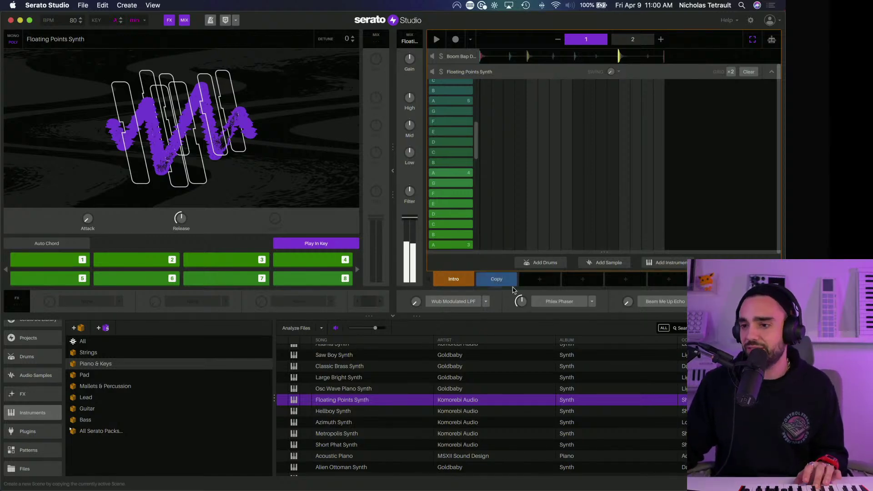
left_click(665, 302)
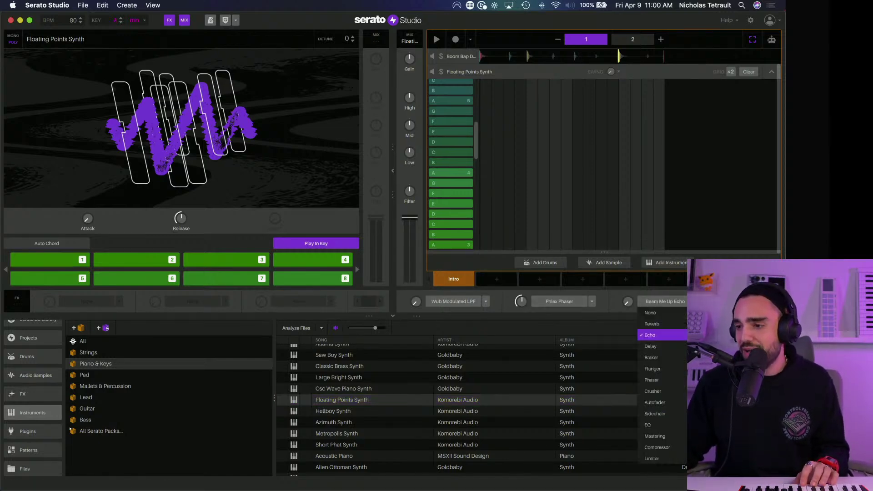
left_click(657, 447)
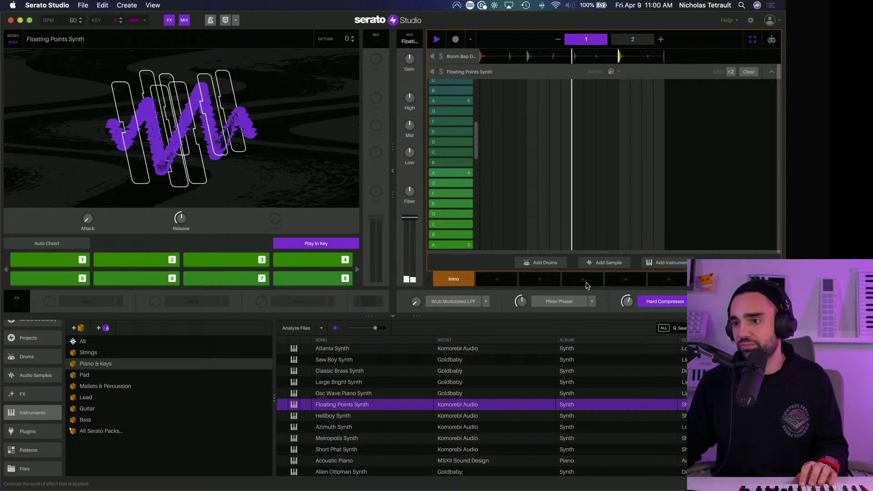
Step: Collapse the synth deck, browse the Bass instruments, and load Subsequent Bass as a new instrument deck
scroll(412, 195, "down", 4)
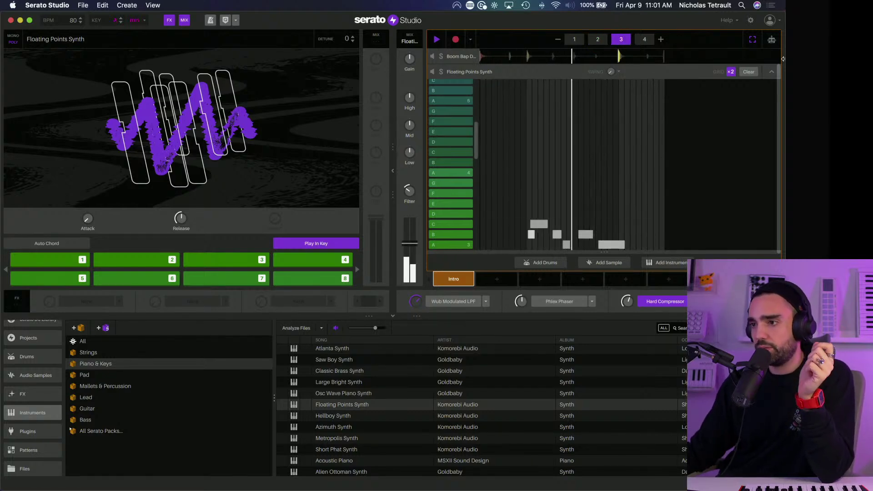
left_click(774, 71)
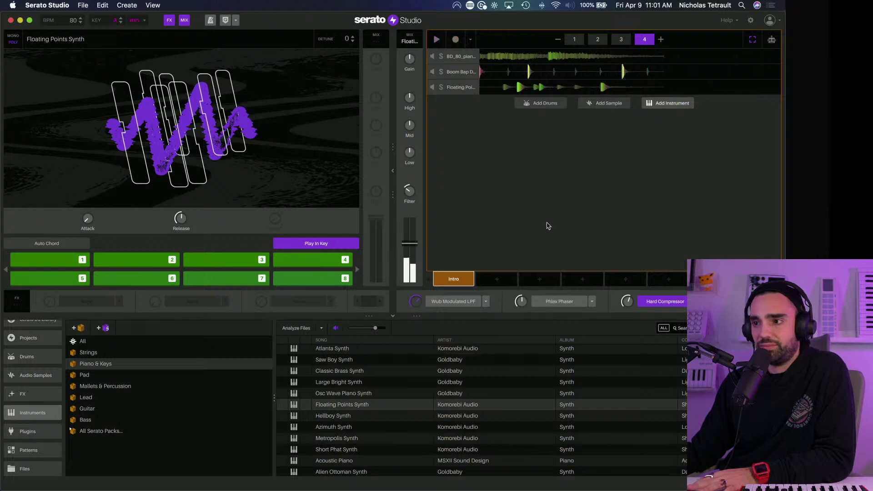
left_click(86, 420)
left_click(374, 393)
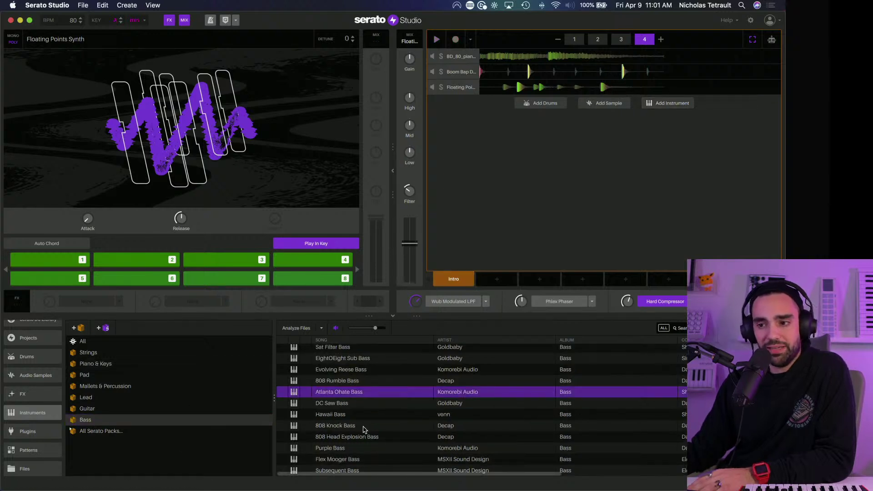
left_click(363, 427)
left_click(344, 460)
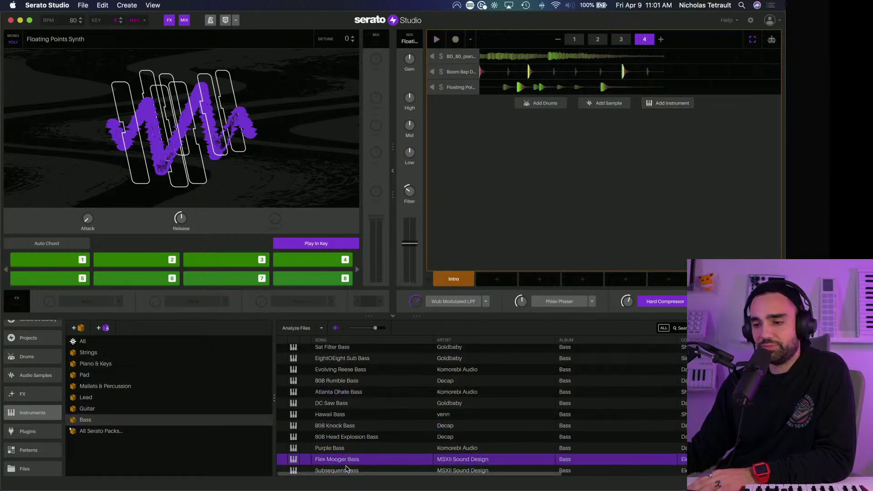
left_click(346, 470)
left_click_drag(394, 422, 576, 141)
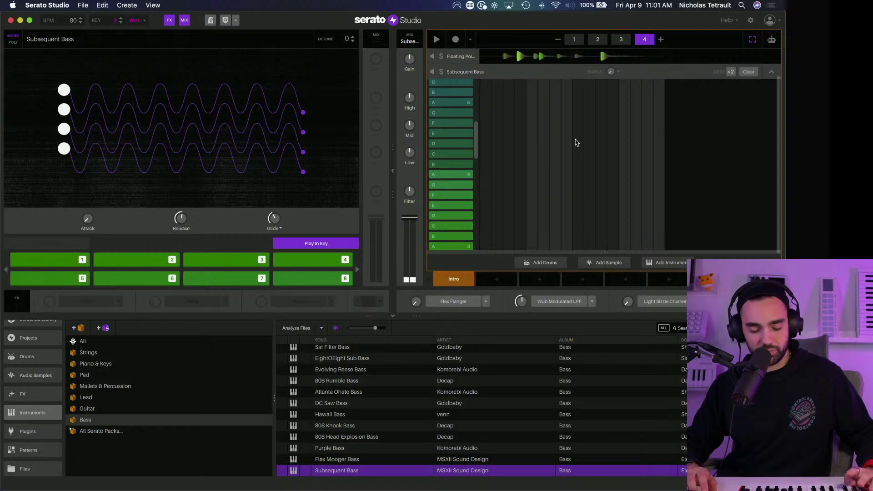
Step: Play the scene to rehearse a Subsequent Bass part, stop playback, and turn on MIDI recording
key("space")
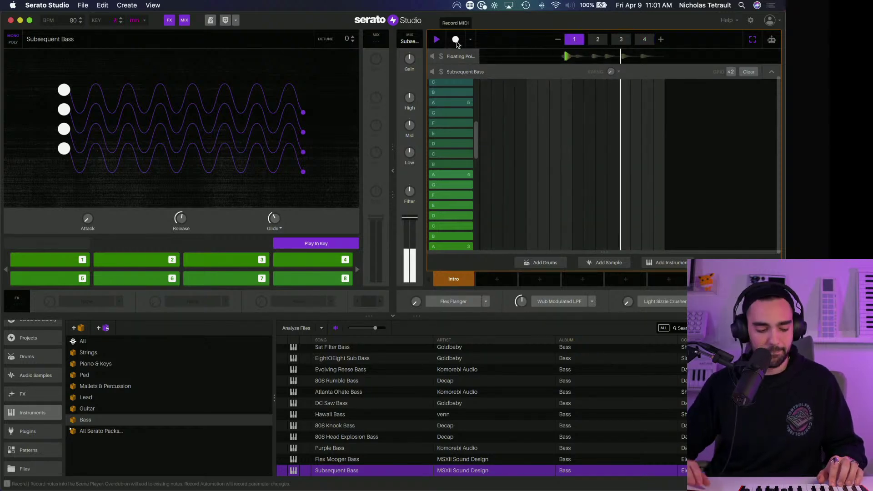
key("space")
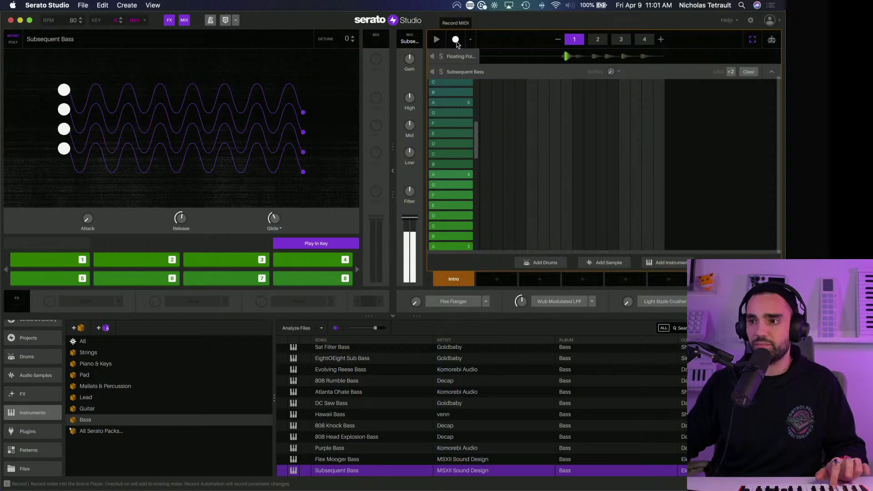
left_click(456, 41)
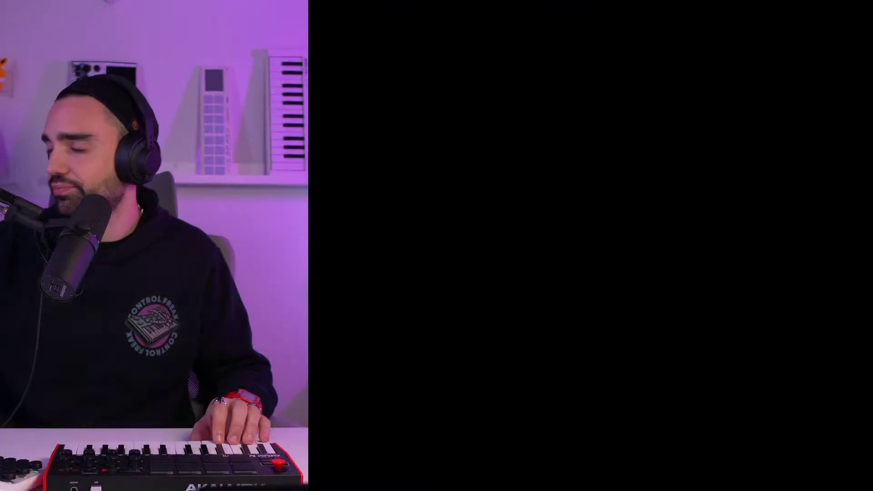